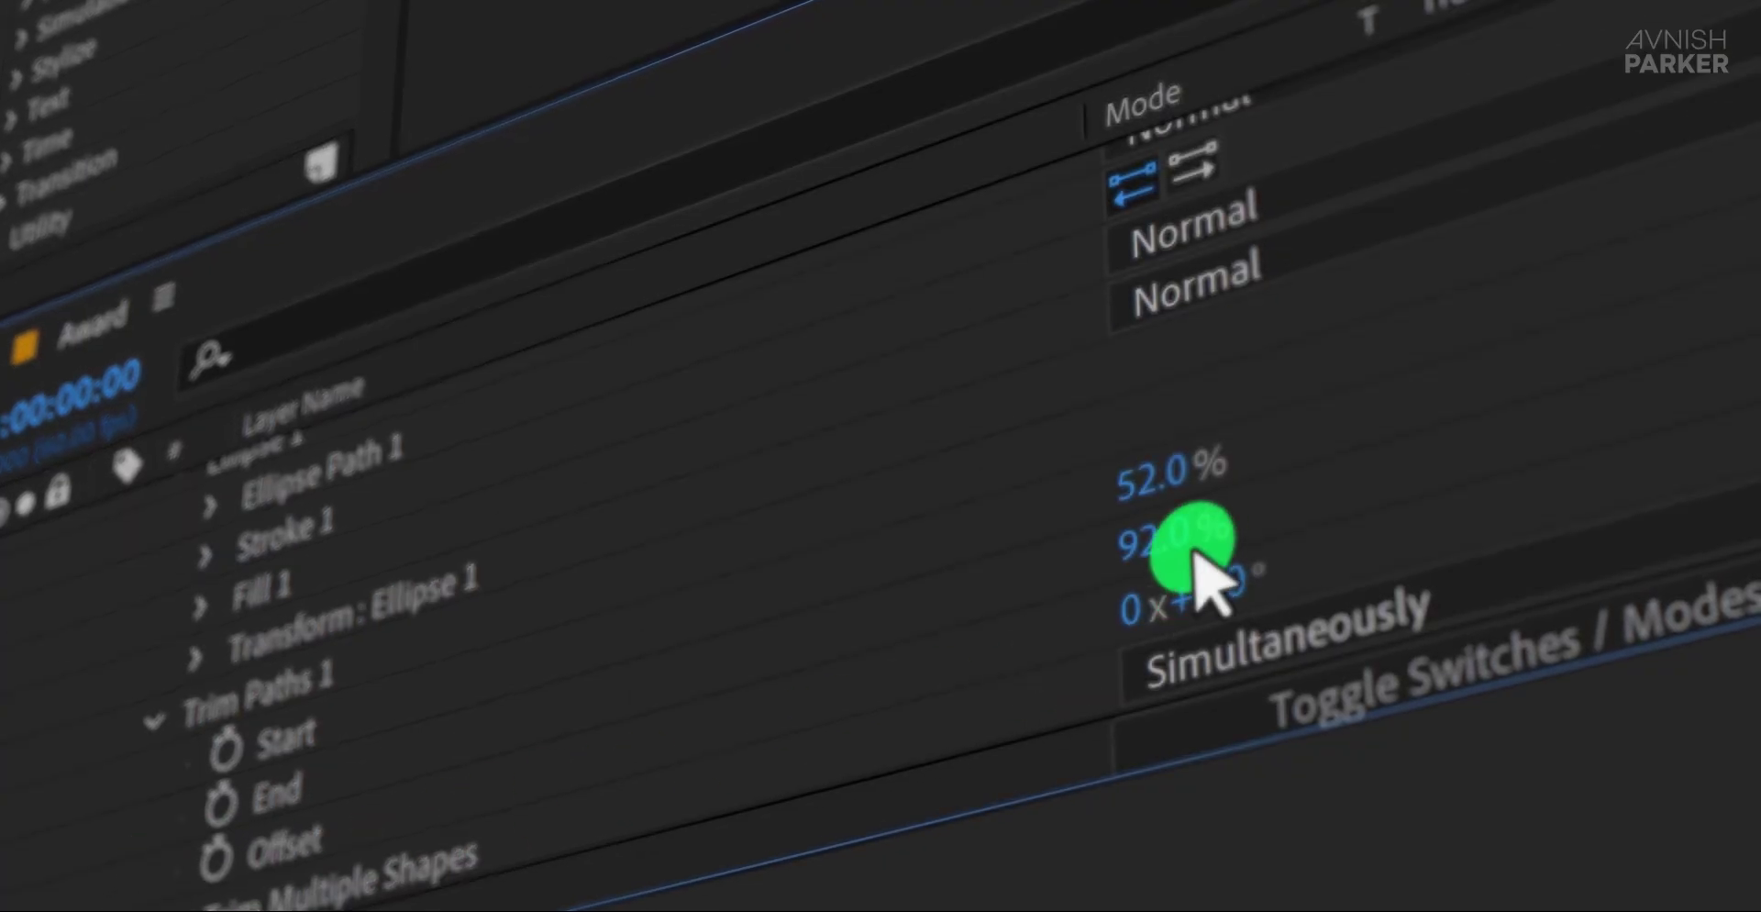
Step: Create a 1920×1080, 60 fps, 10-second composition named Award
left_click_drag(1151, 539, 1042, 593)
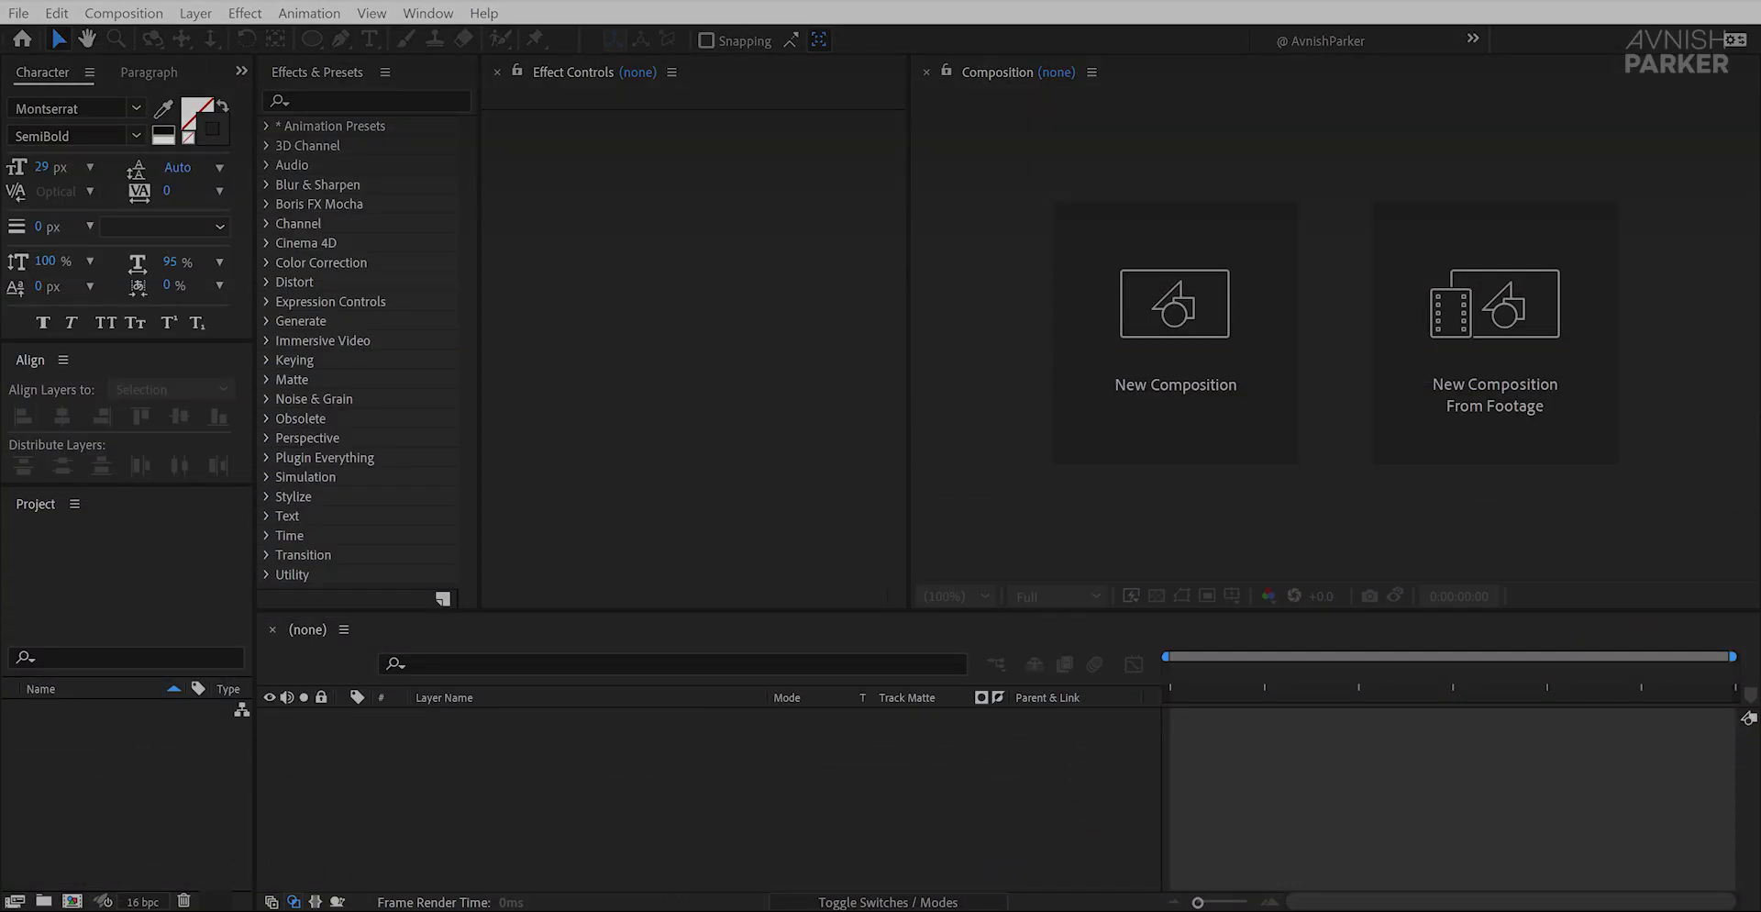
left_click(1142, 431)
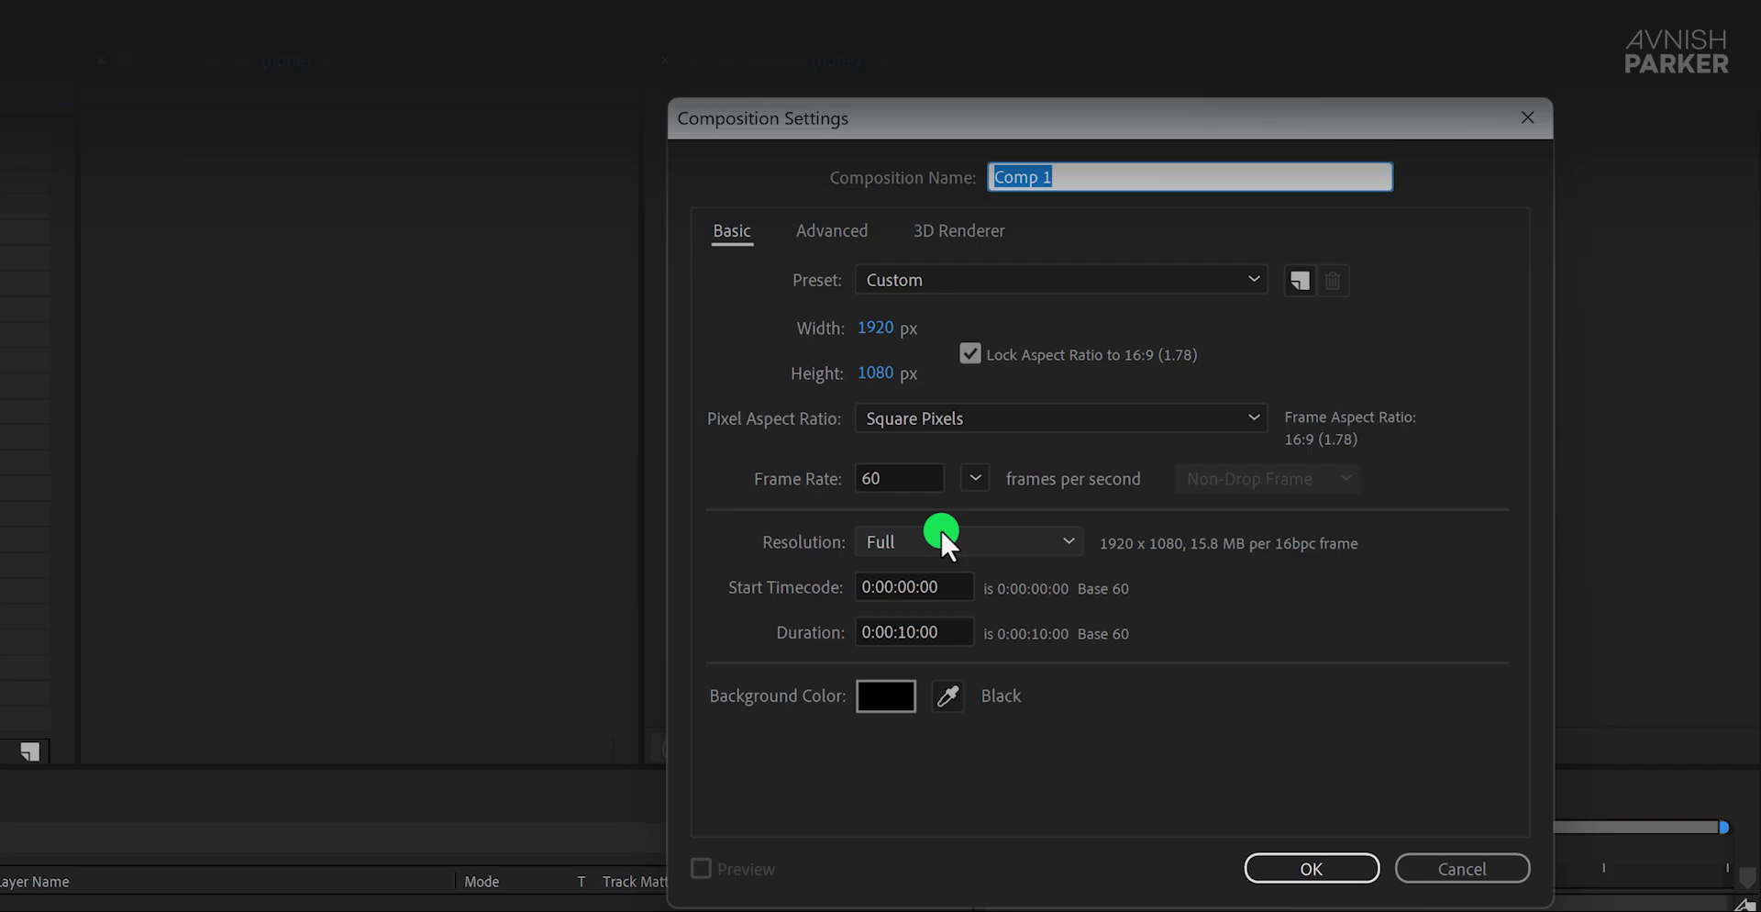
type("Award")
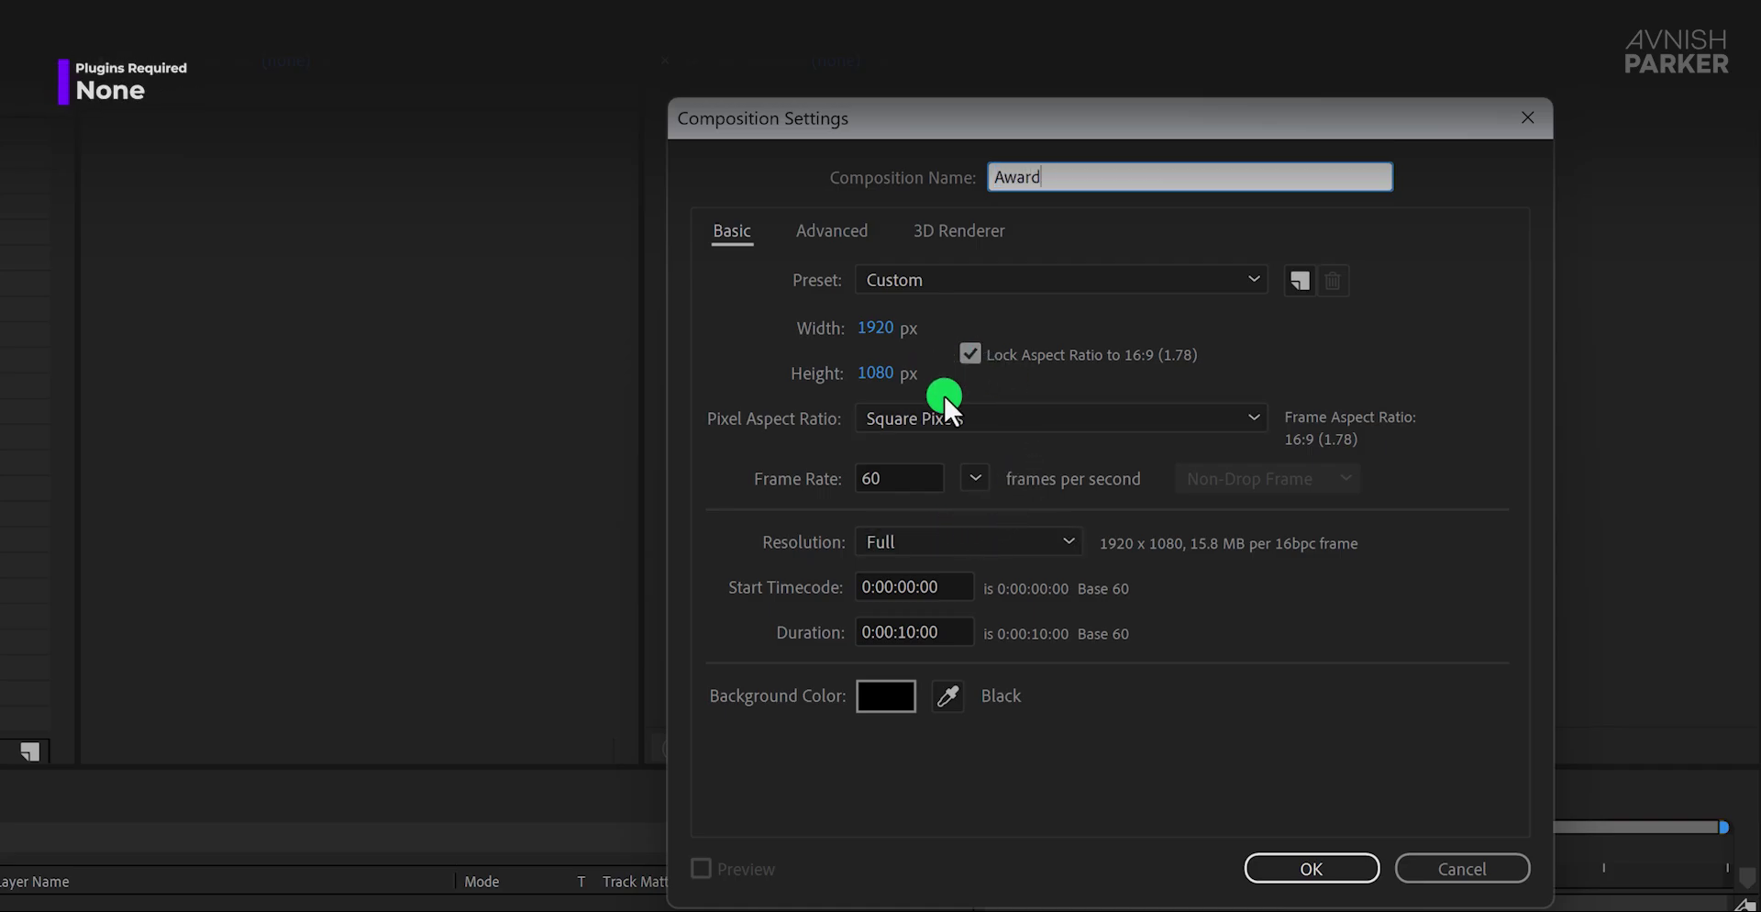
left_click(1311, 868)
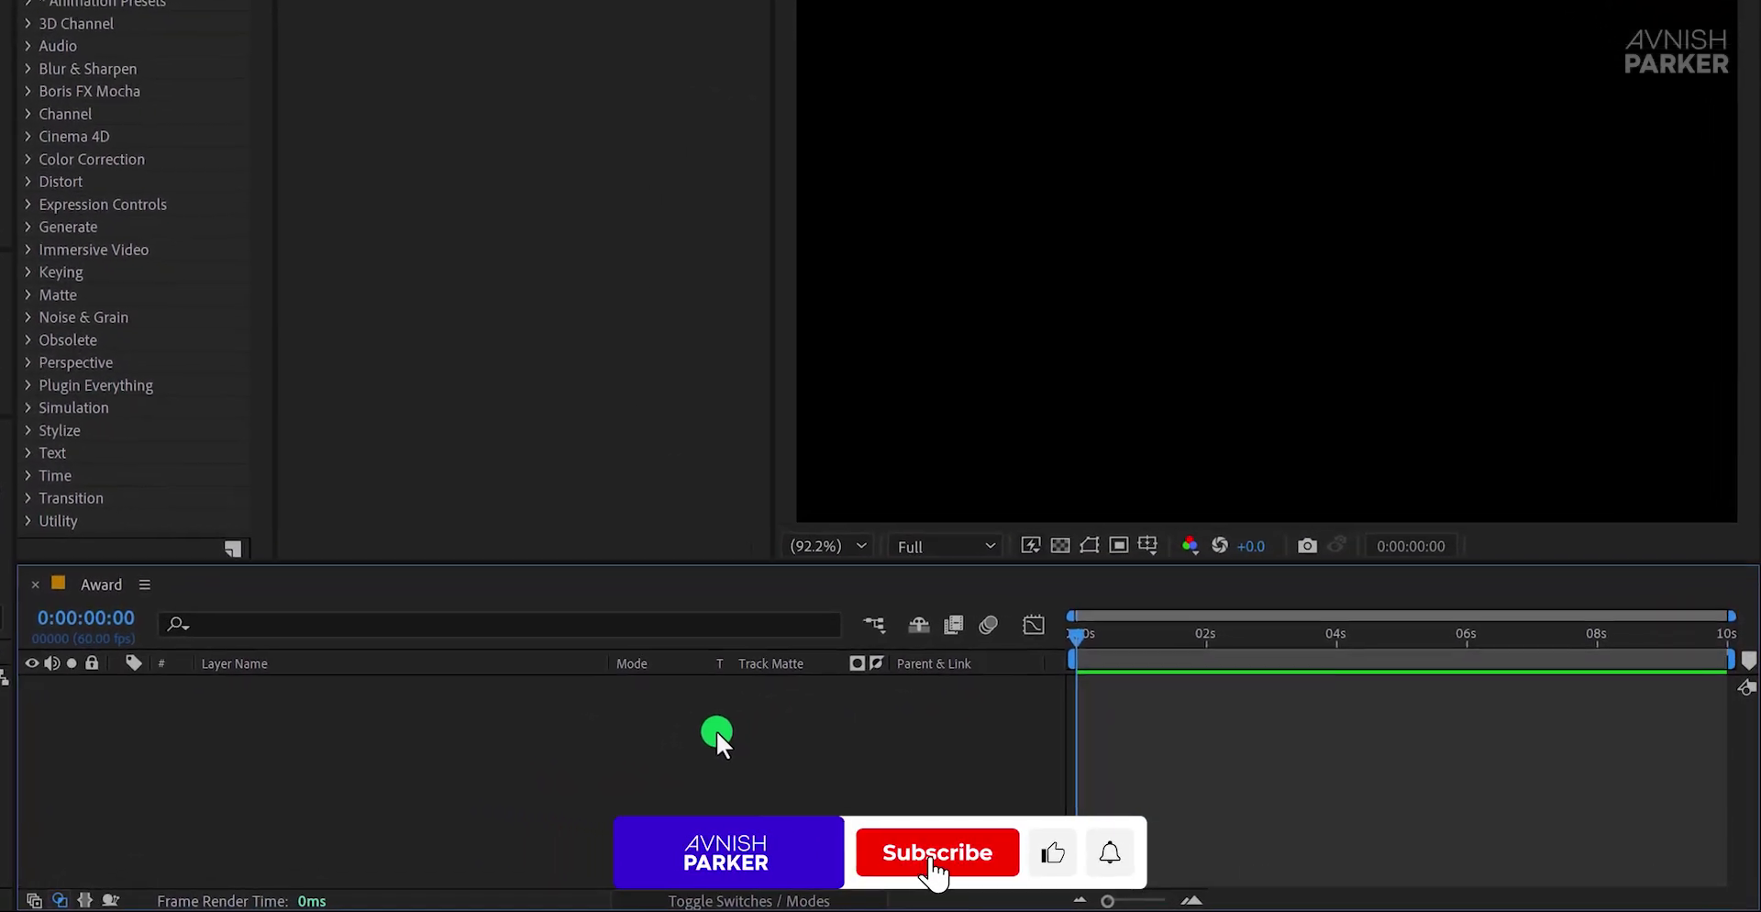
Step: Add a new solid named BG and pick the near-black colour 0B0A0A
right_click(862, 757)
mouse_move(849, 405)
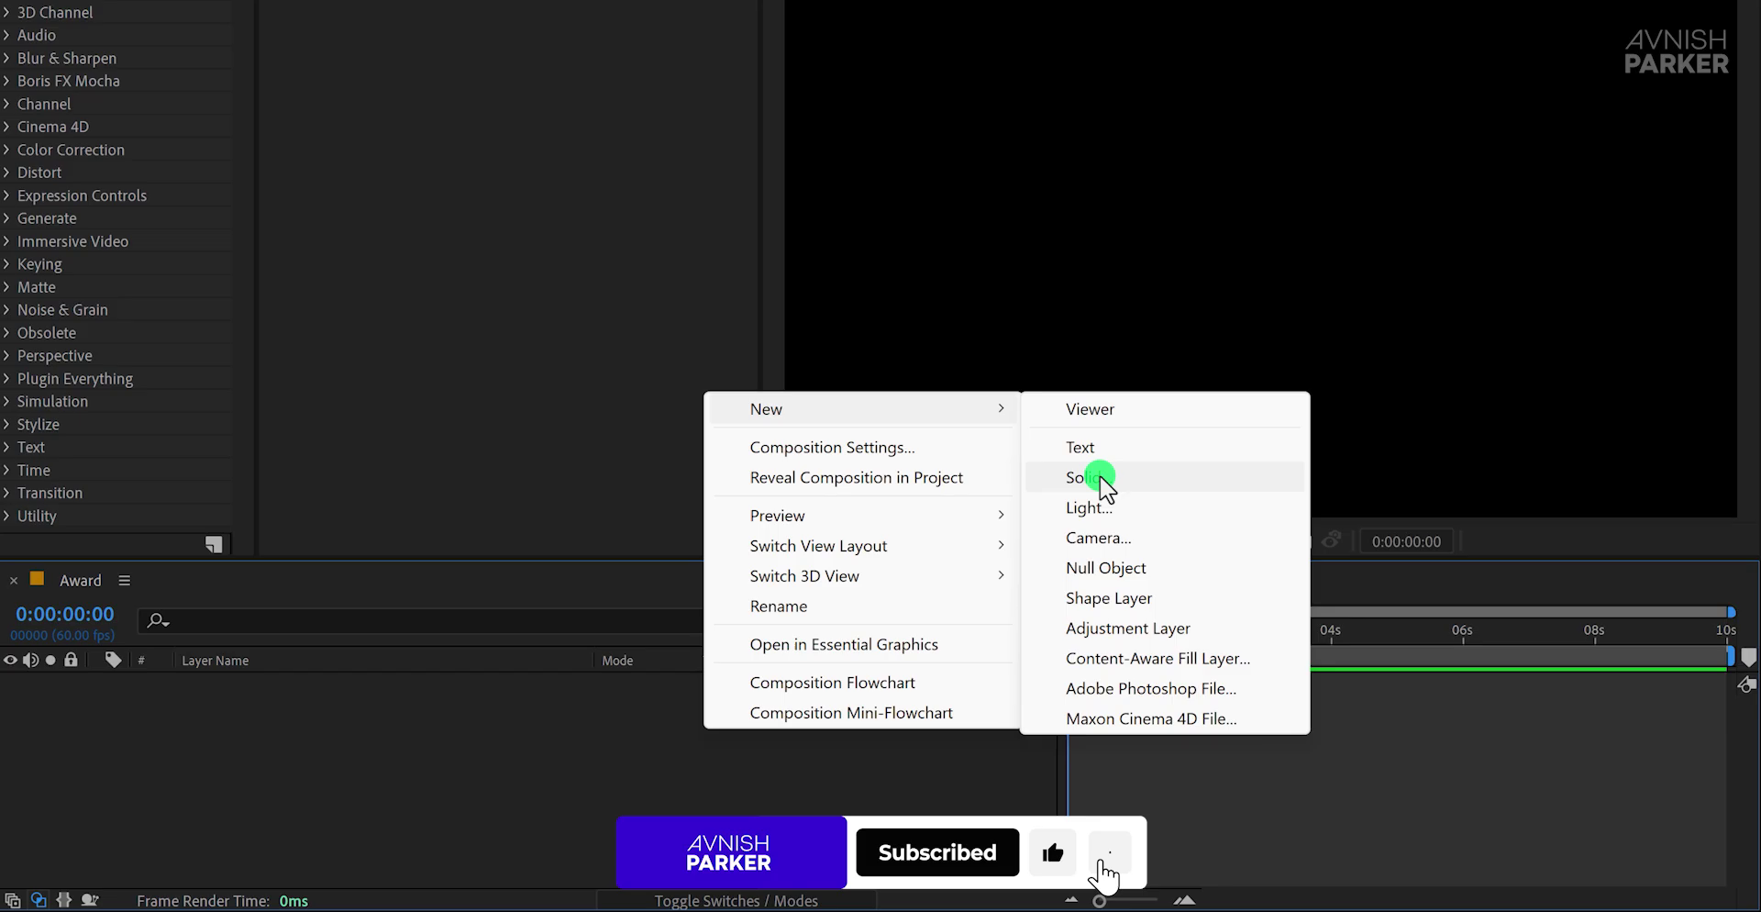
left_click(987, 476)
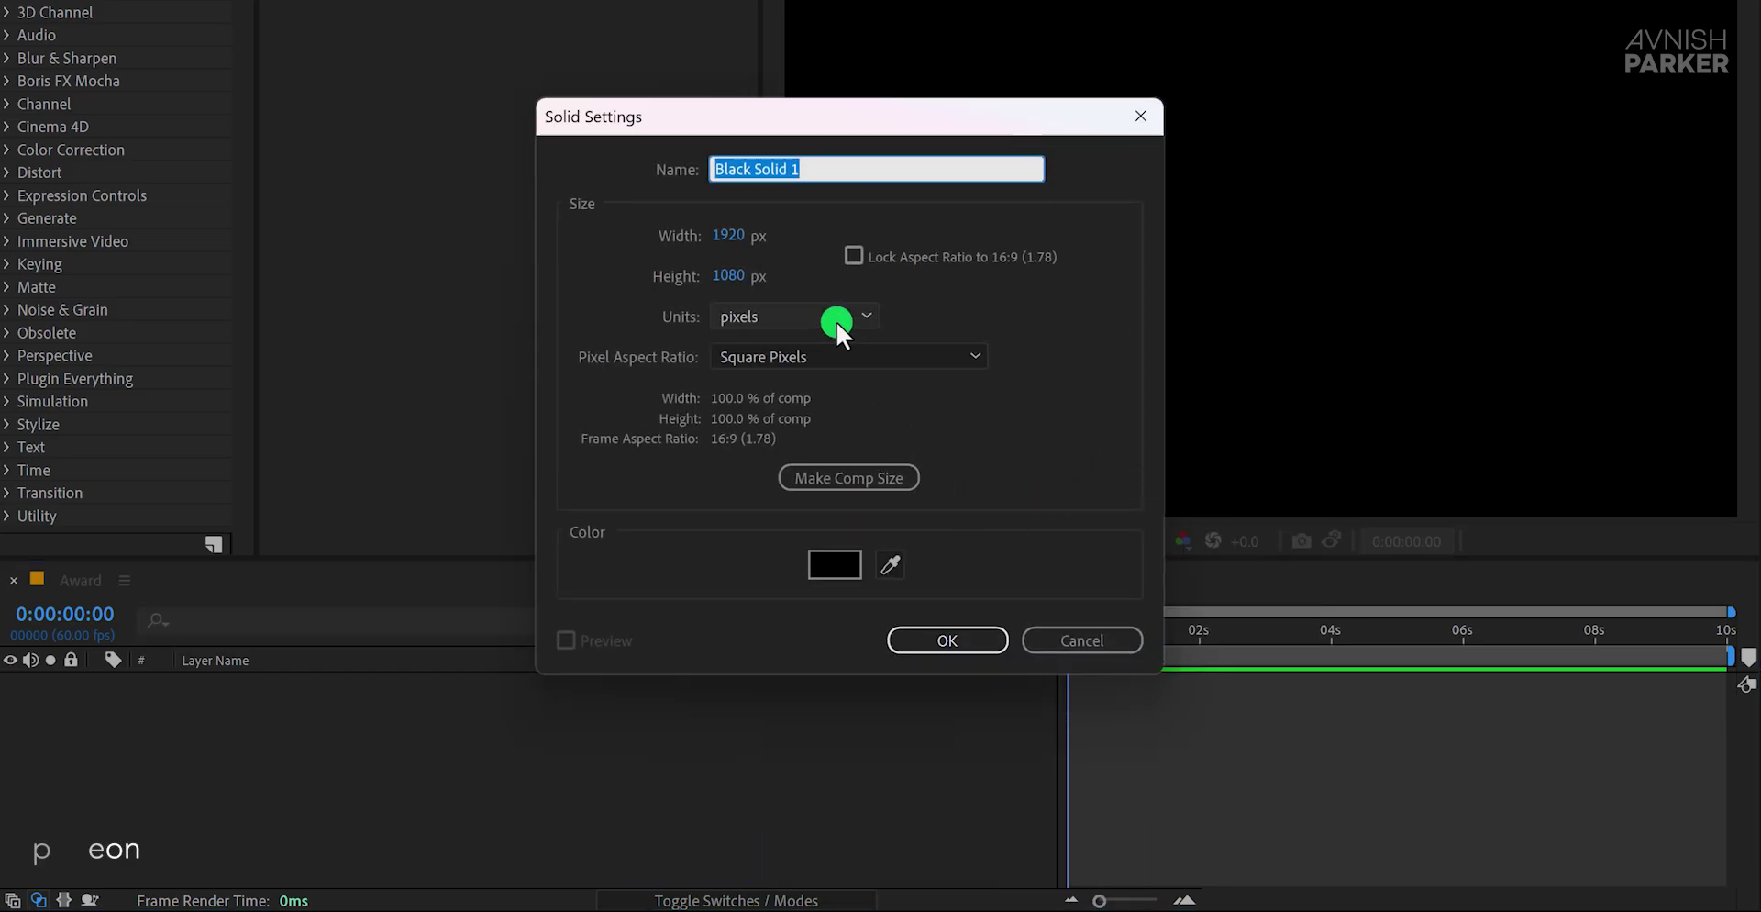
type("BG")
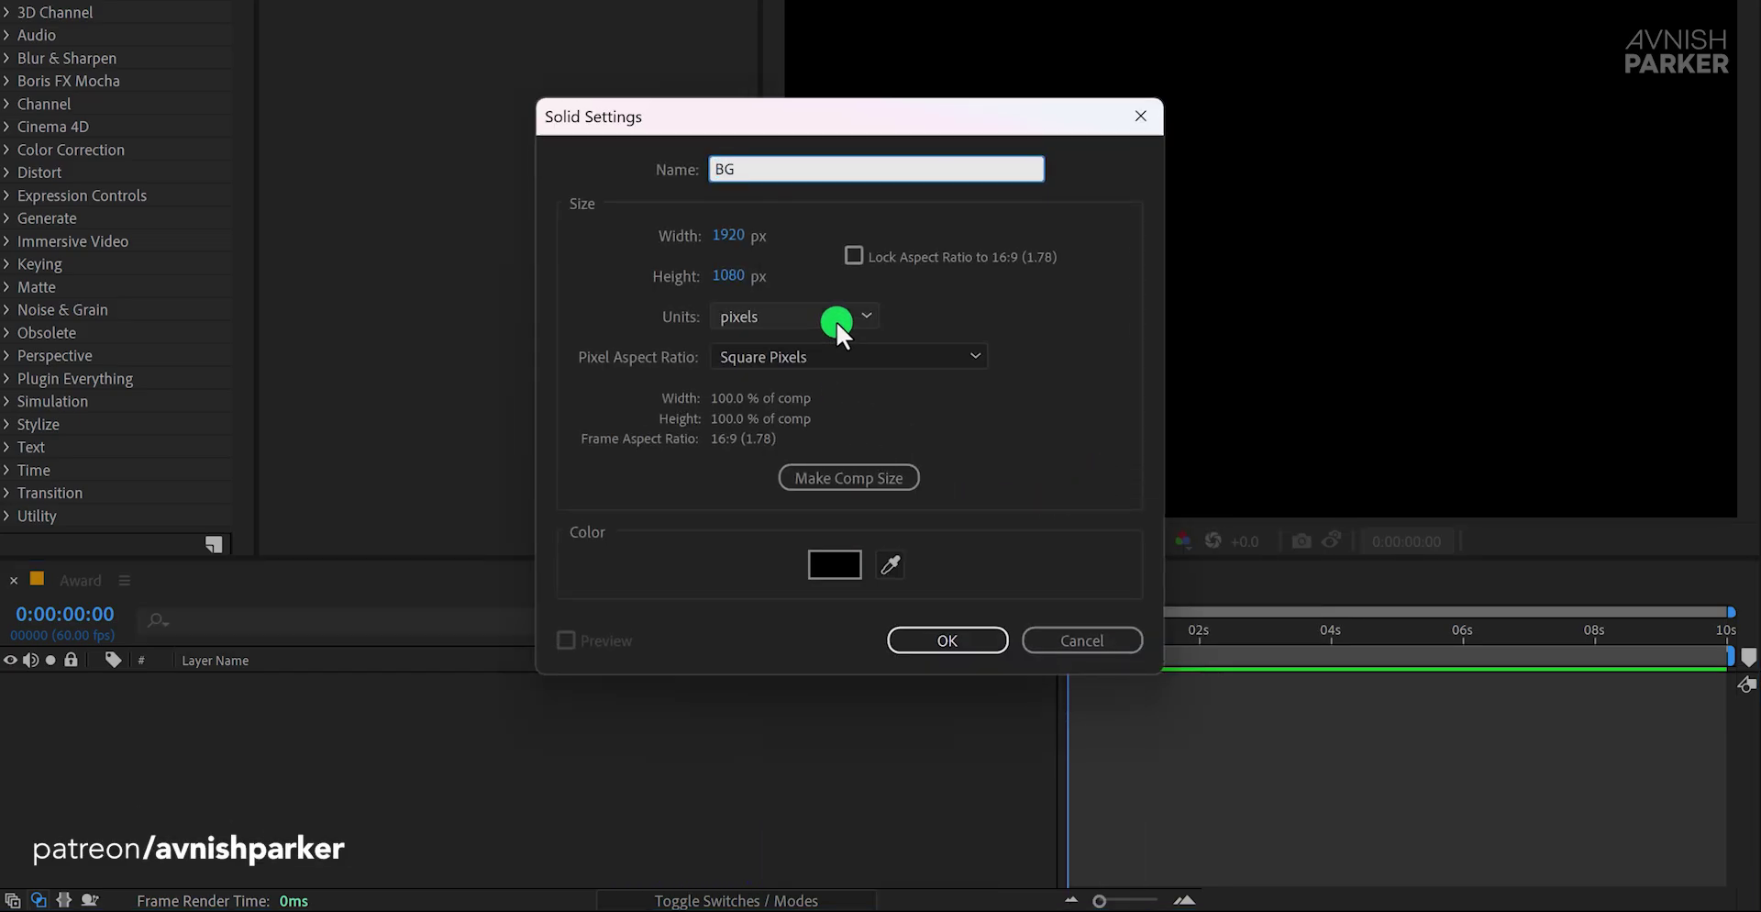
left_click(840, 566)
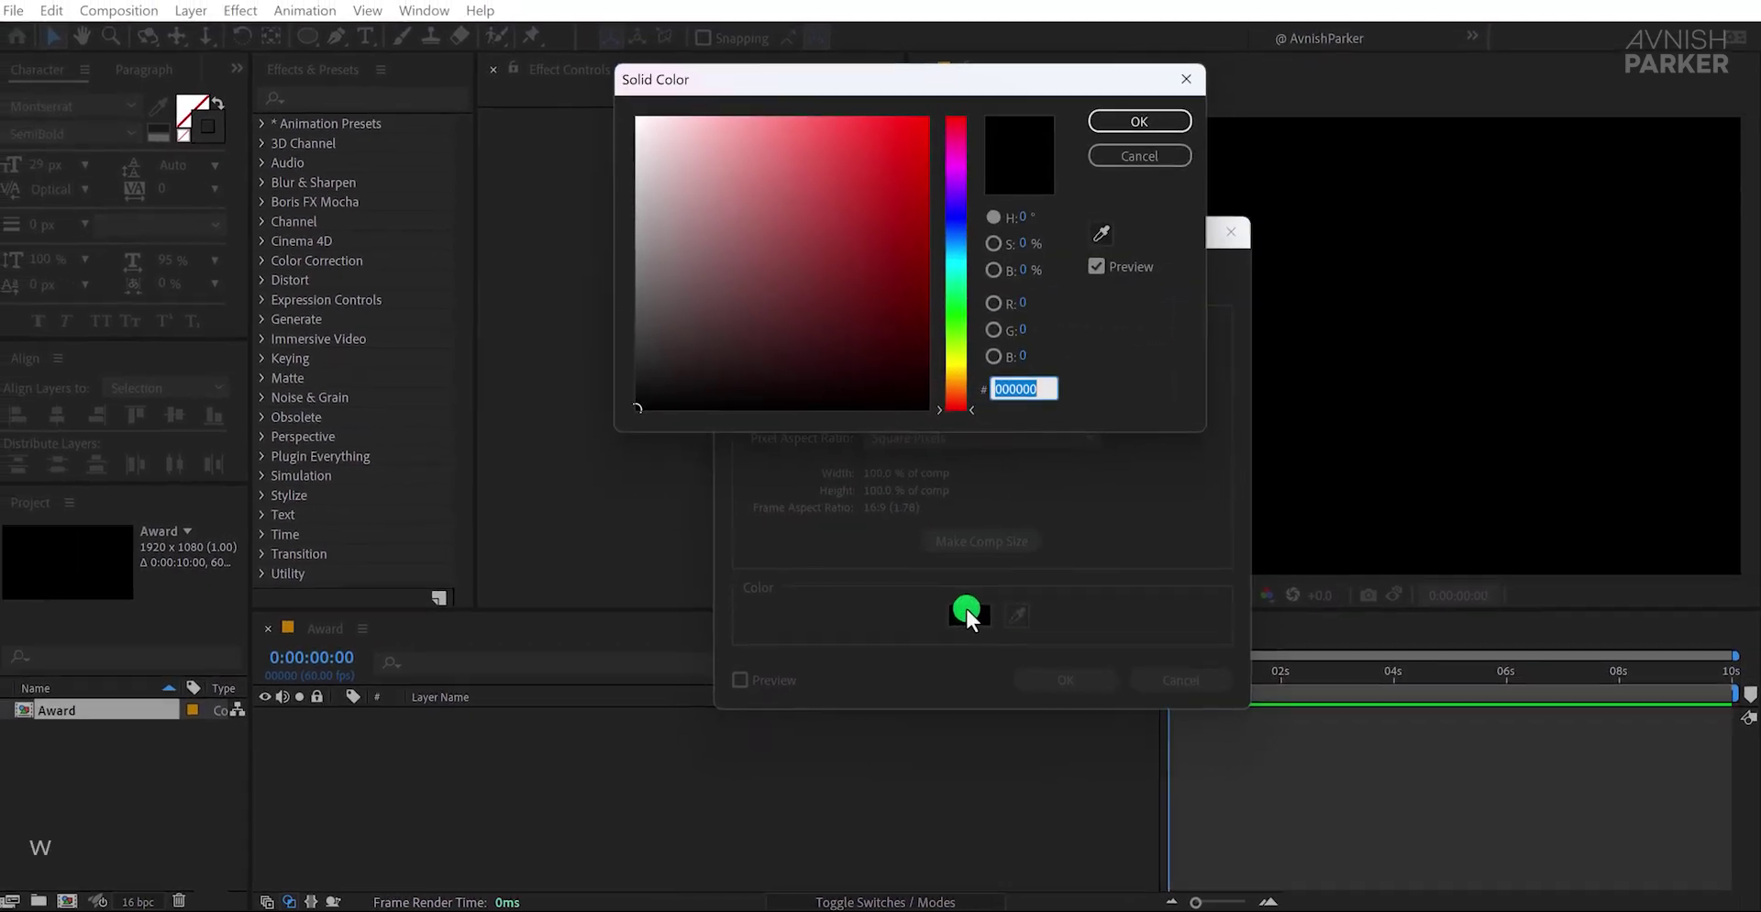
left_click_drag(642, 404, 652, 397)
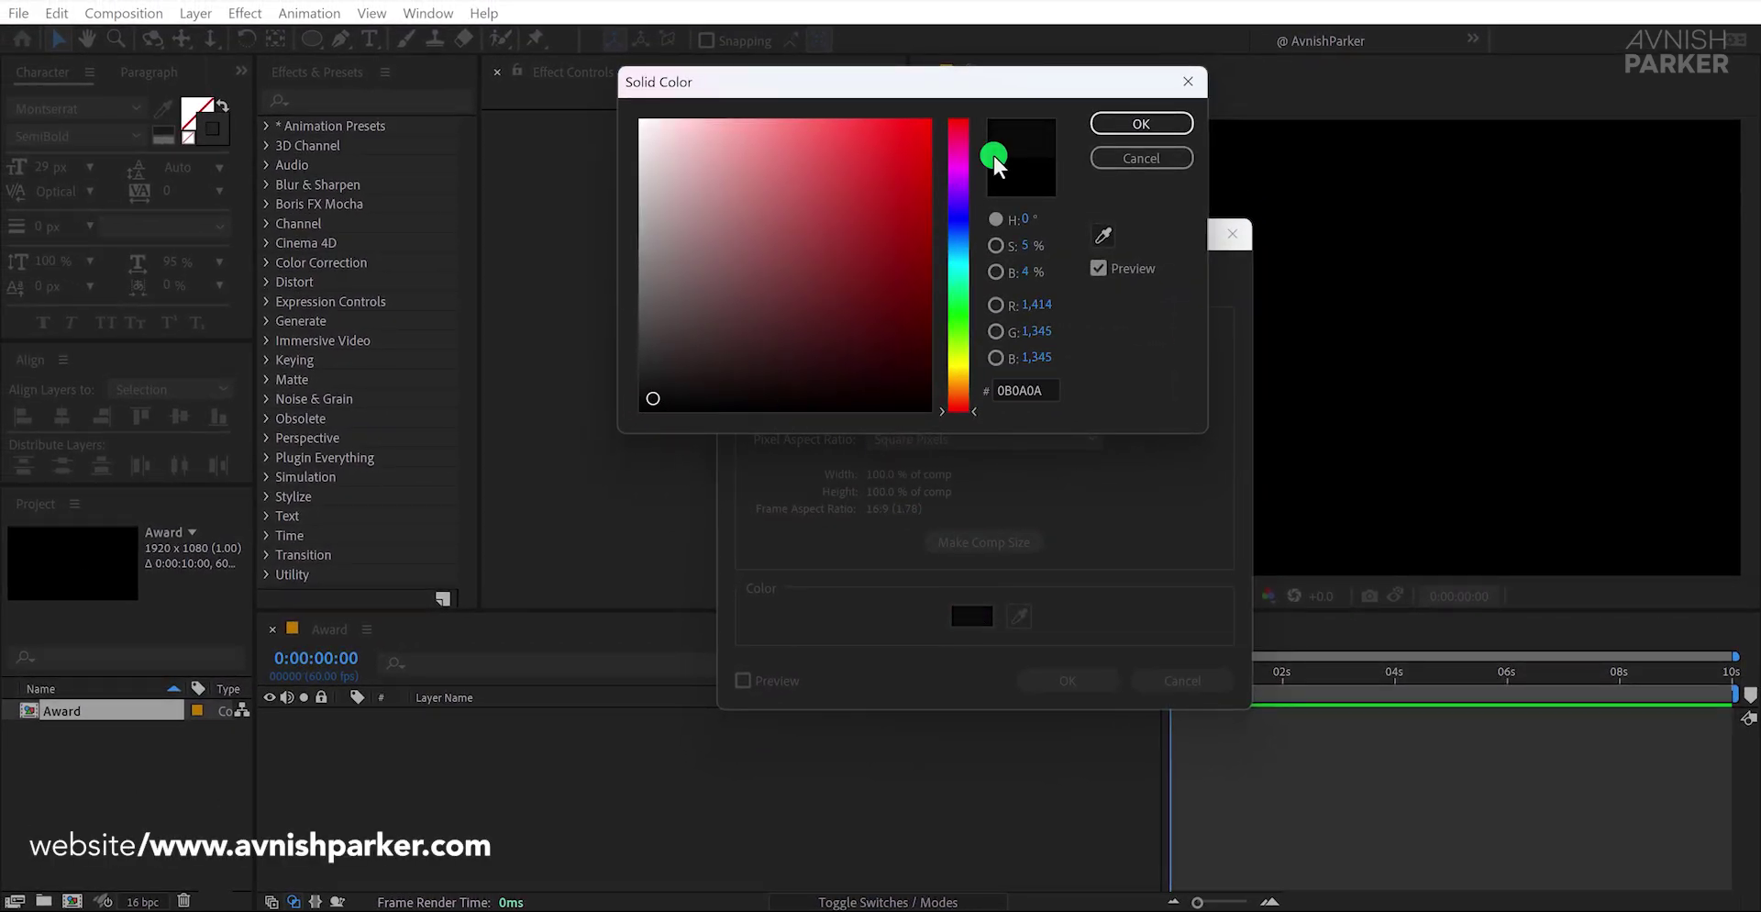
Step: Accept the near-black colour to create the BG solid, then deselect it
left_click(1108, 128)
left_click(1069, 679)
left_click(686, 794)
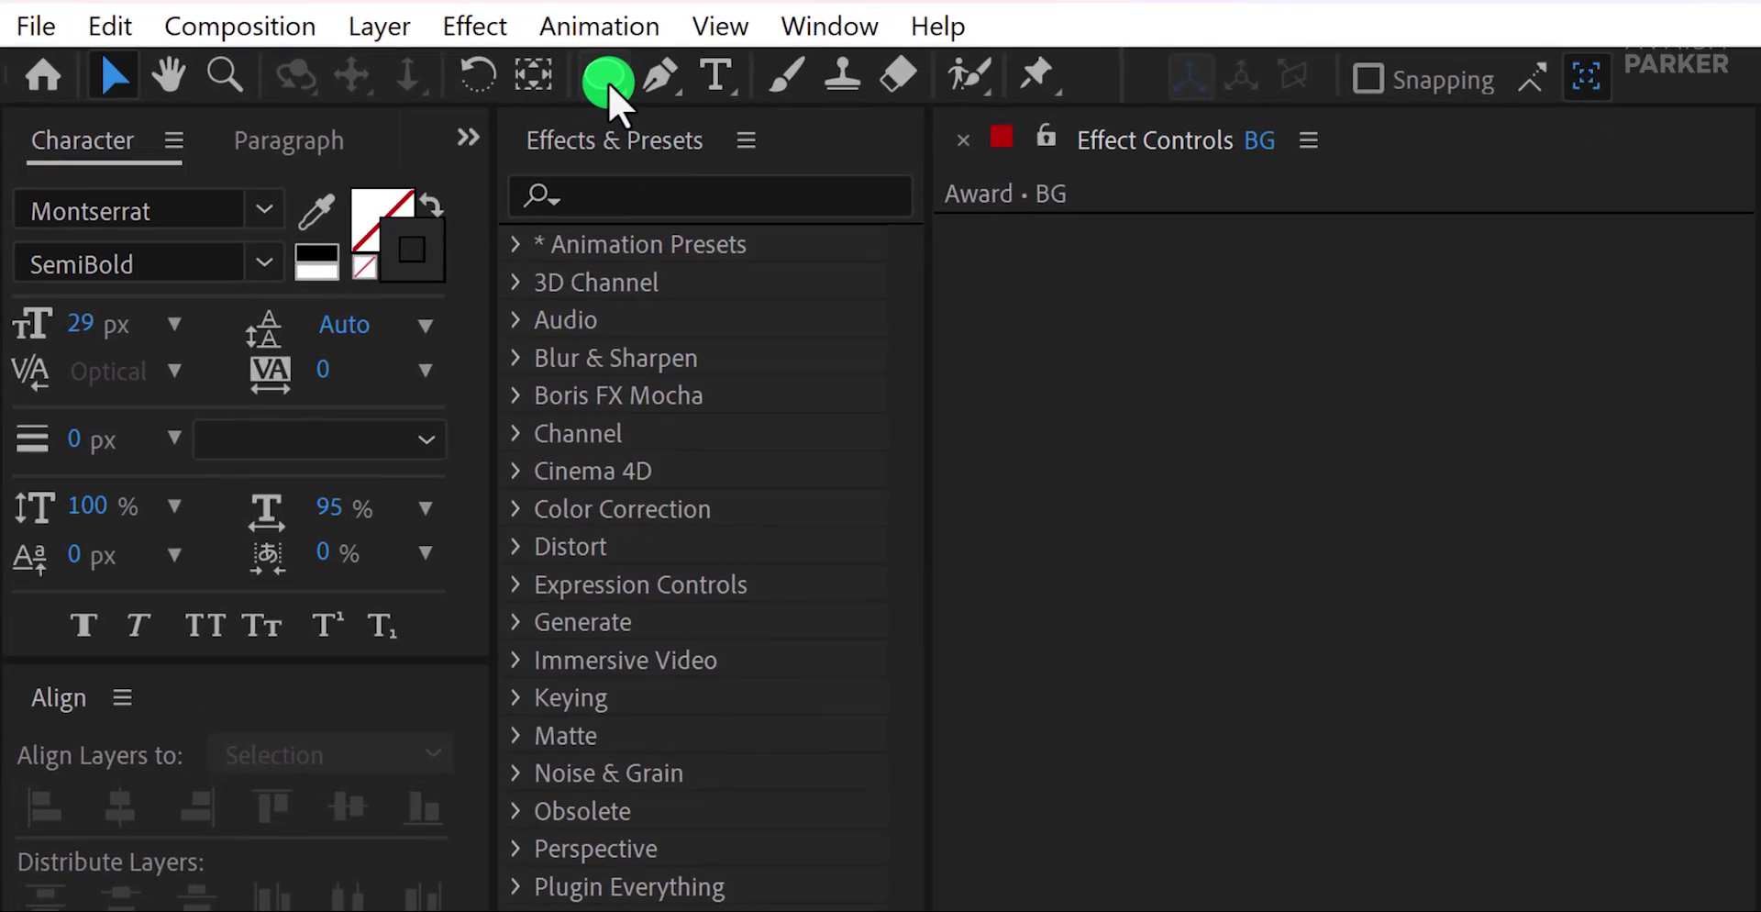
Step: Choose the Ellipse tool with no fill and a solid-colour stroke
left_click(329, 41)
left_click(806, 170)
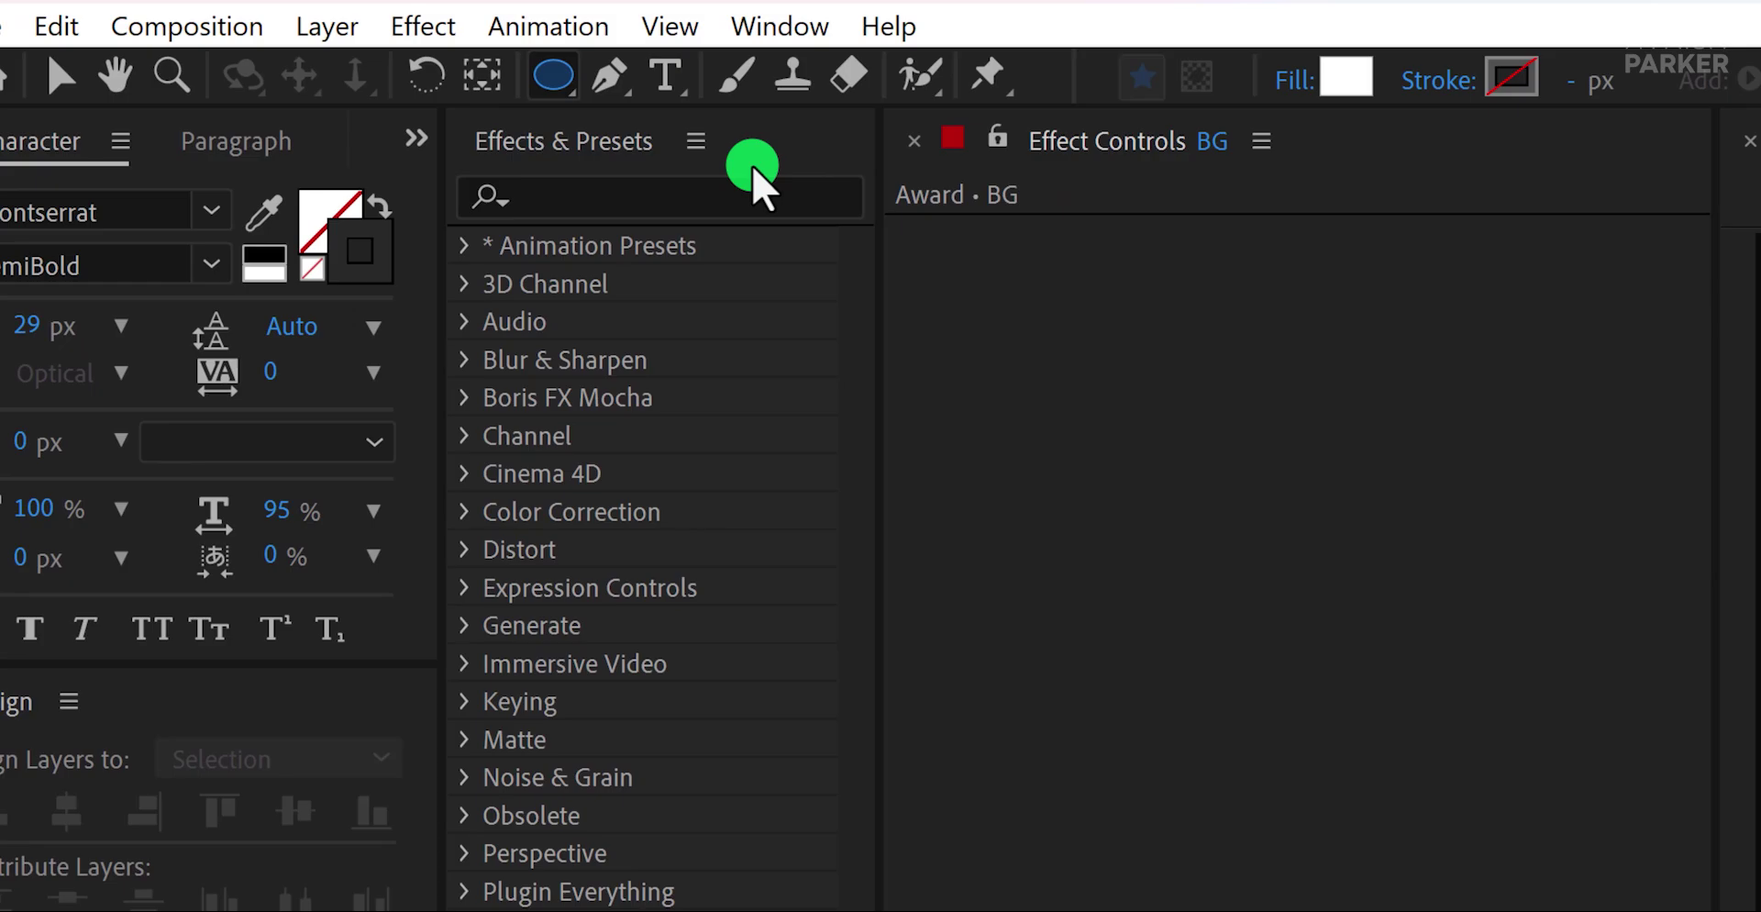
left_click(1294, 80)
left_click(840, 224)
left_click(961, 470)
left_click(1022, 88)
left_click(922, 224)
left_click(1010, 470)
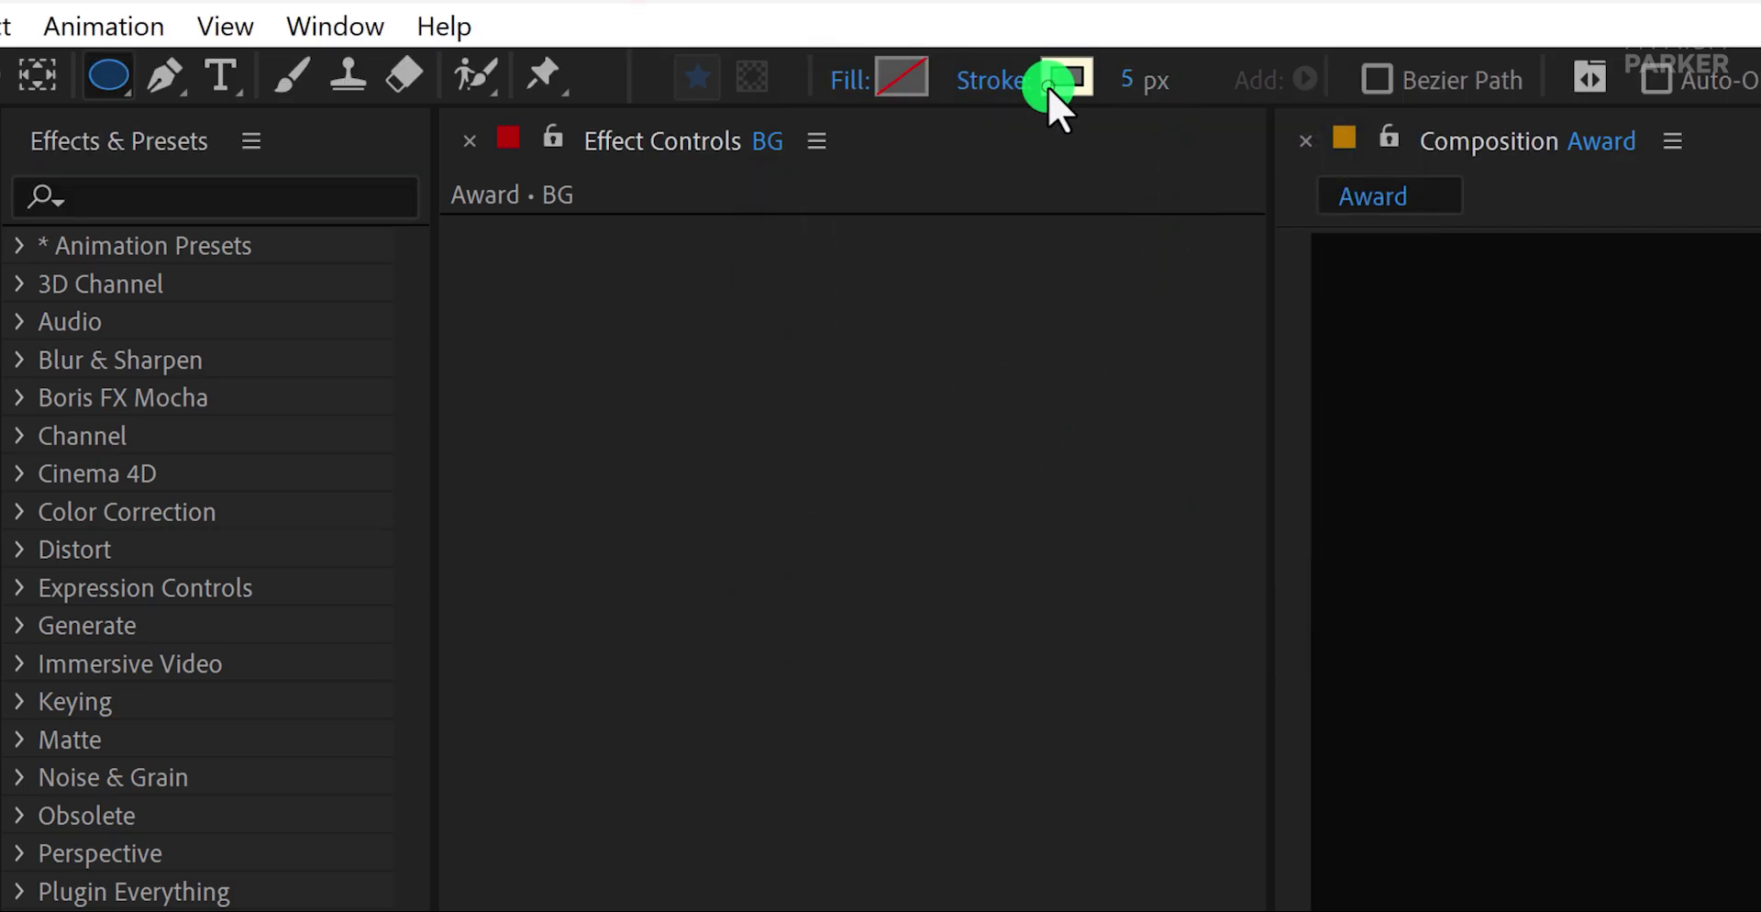
Step: Make the stroke white and draw a circle centred in the composition
left_click(1048, 86)
mouse_move(842, 232)
left_mouse_down()
mouse_move(829, 256)
mouse_move(756, 209)
left_mouse_up()
left_click(1643, 242)
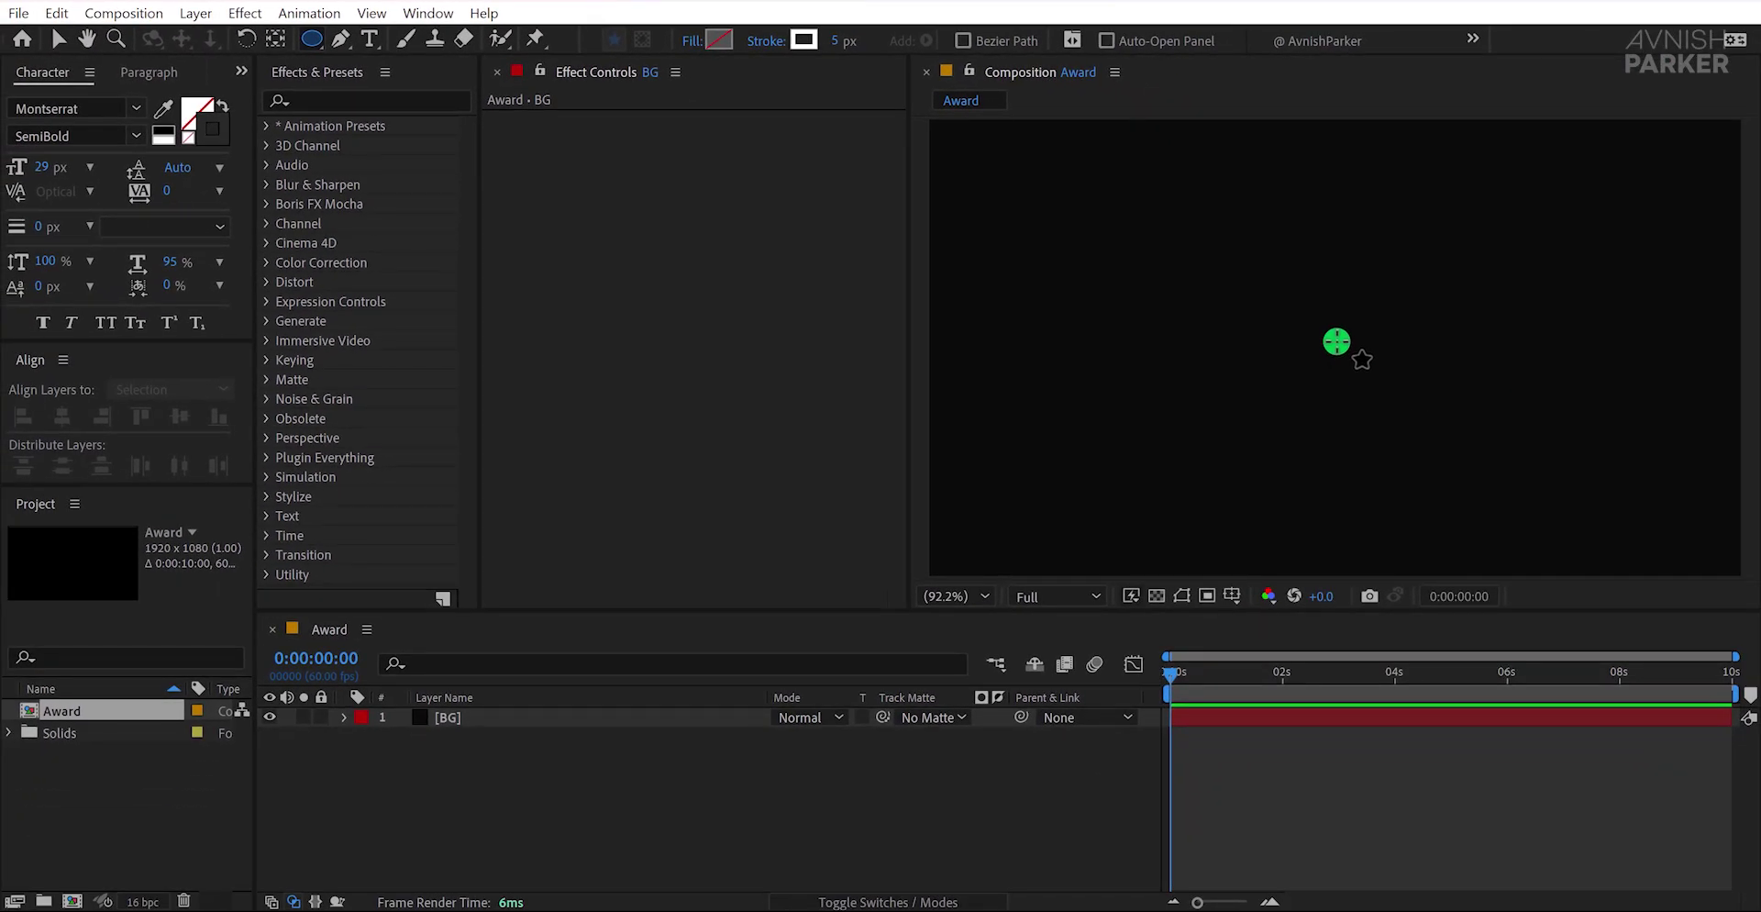
left_click(1336, 341)
left_click_drag(1377, 405, 1439, 449)
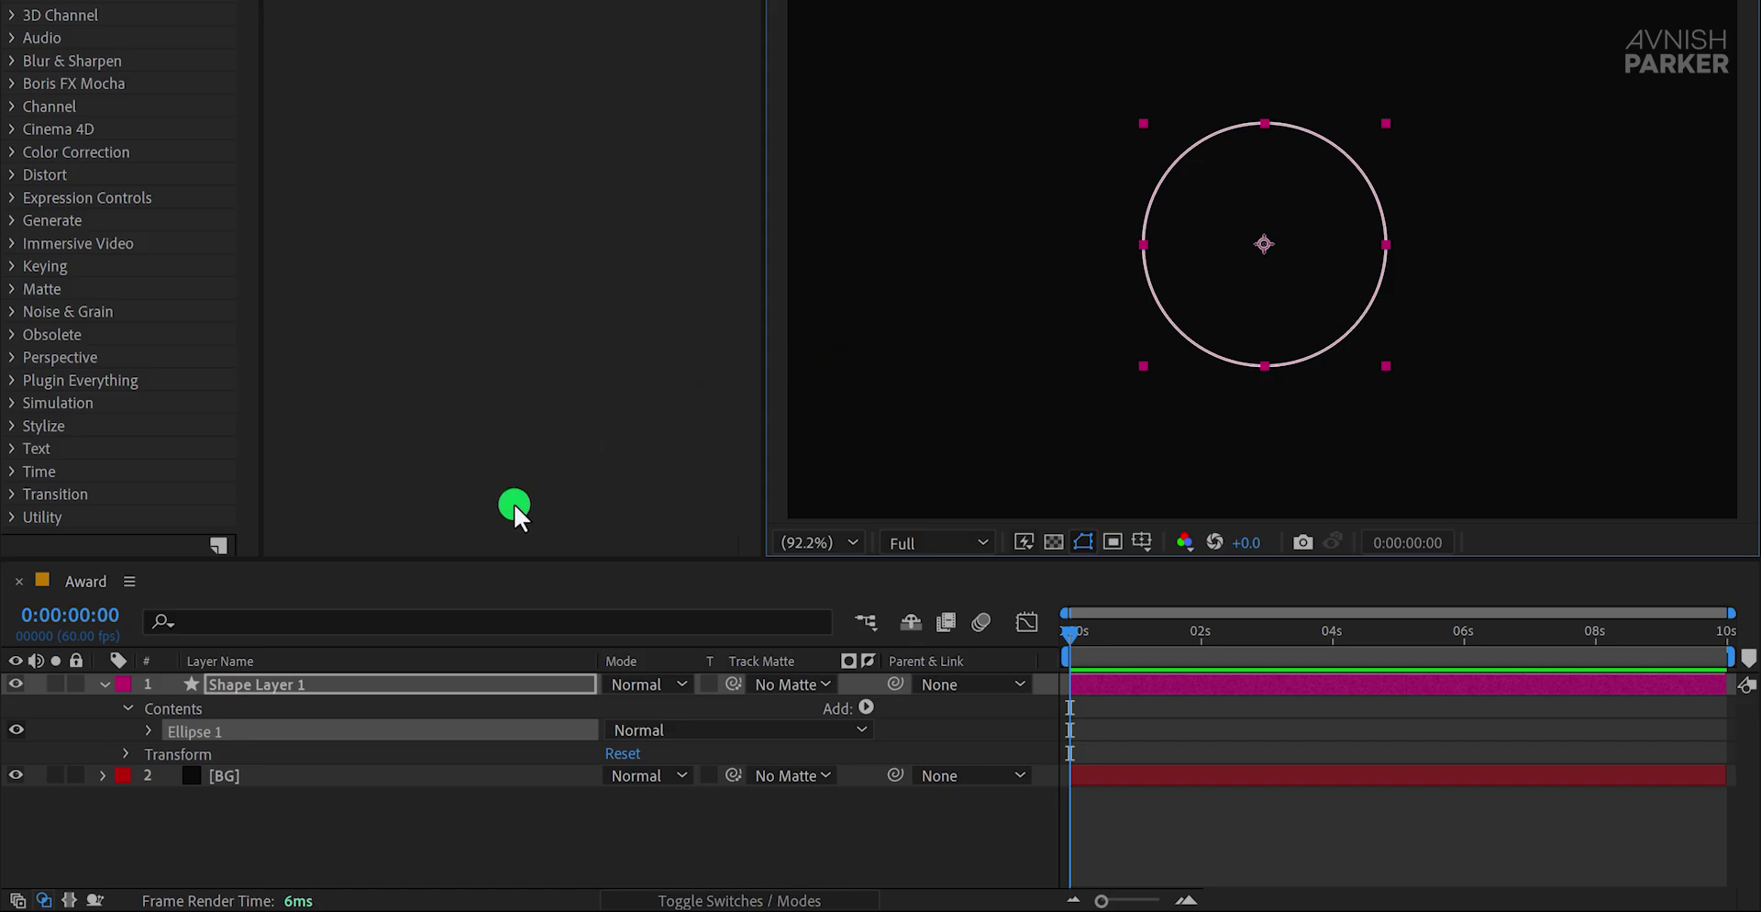
Step: Rename the shape layer to Ring
type("Ring")
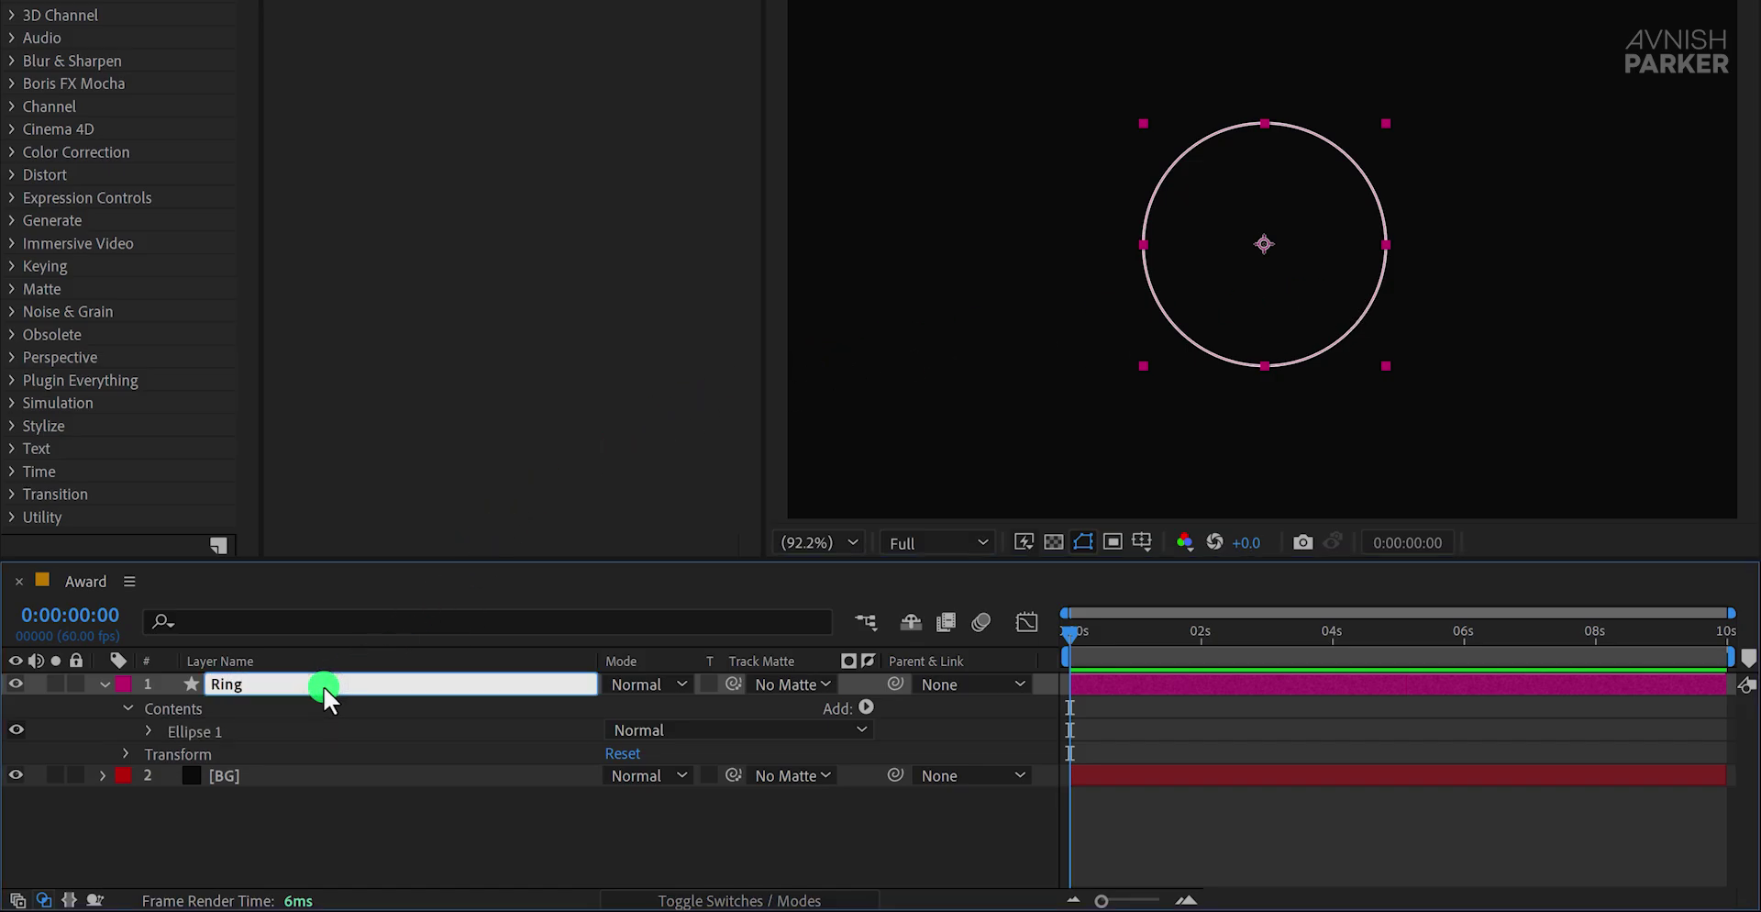
key("Return")
left_click(103, 684)
left_click(106, 684)
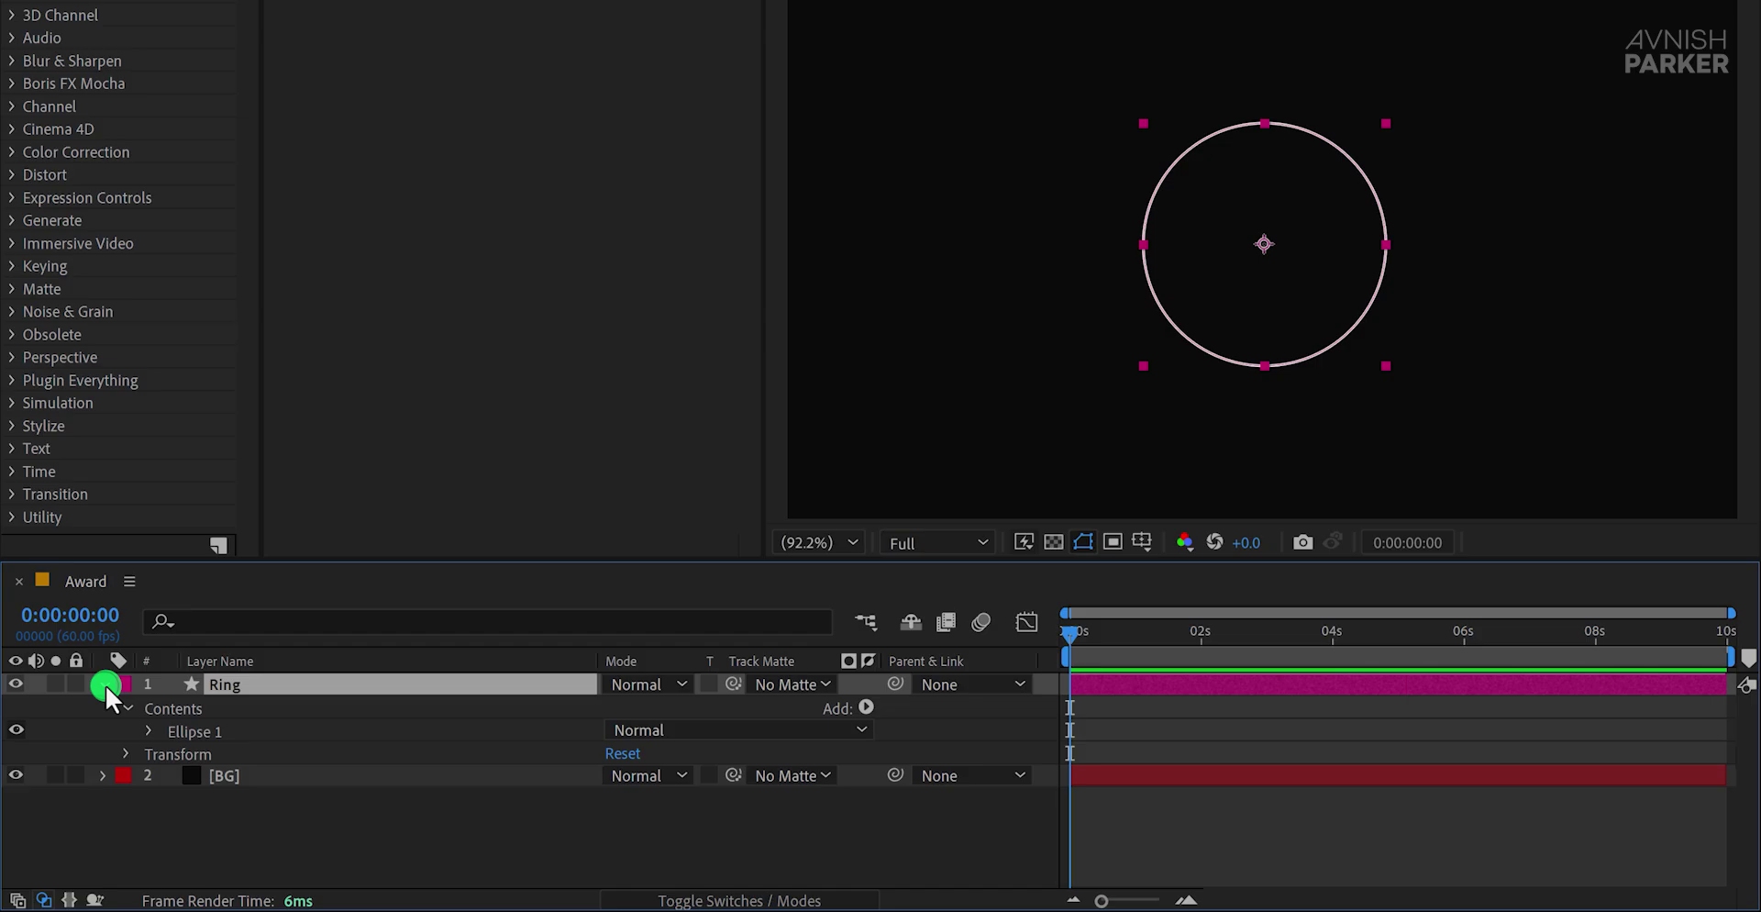
Step: Add Trim Paths to the ring with Start 52% and End 92%
left_click(859, 708)
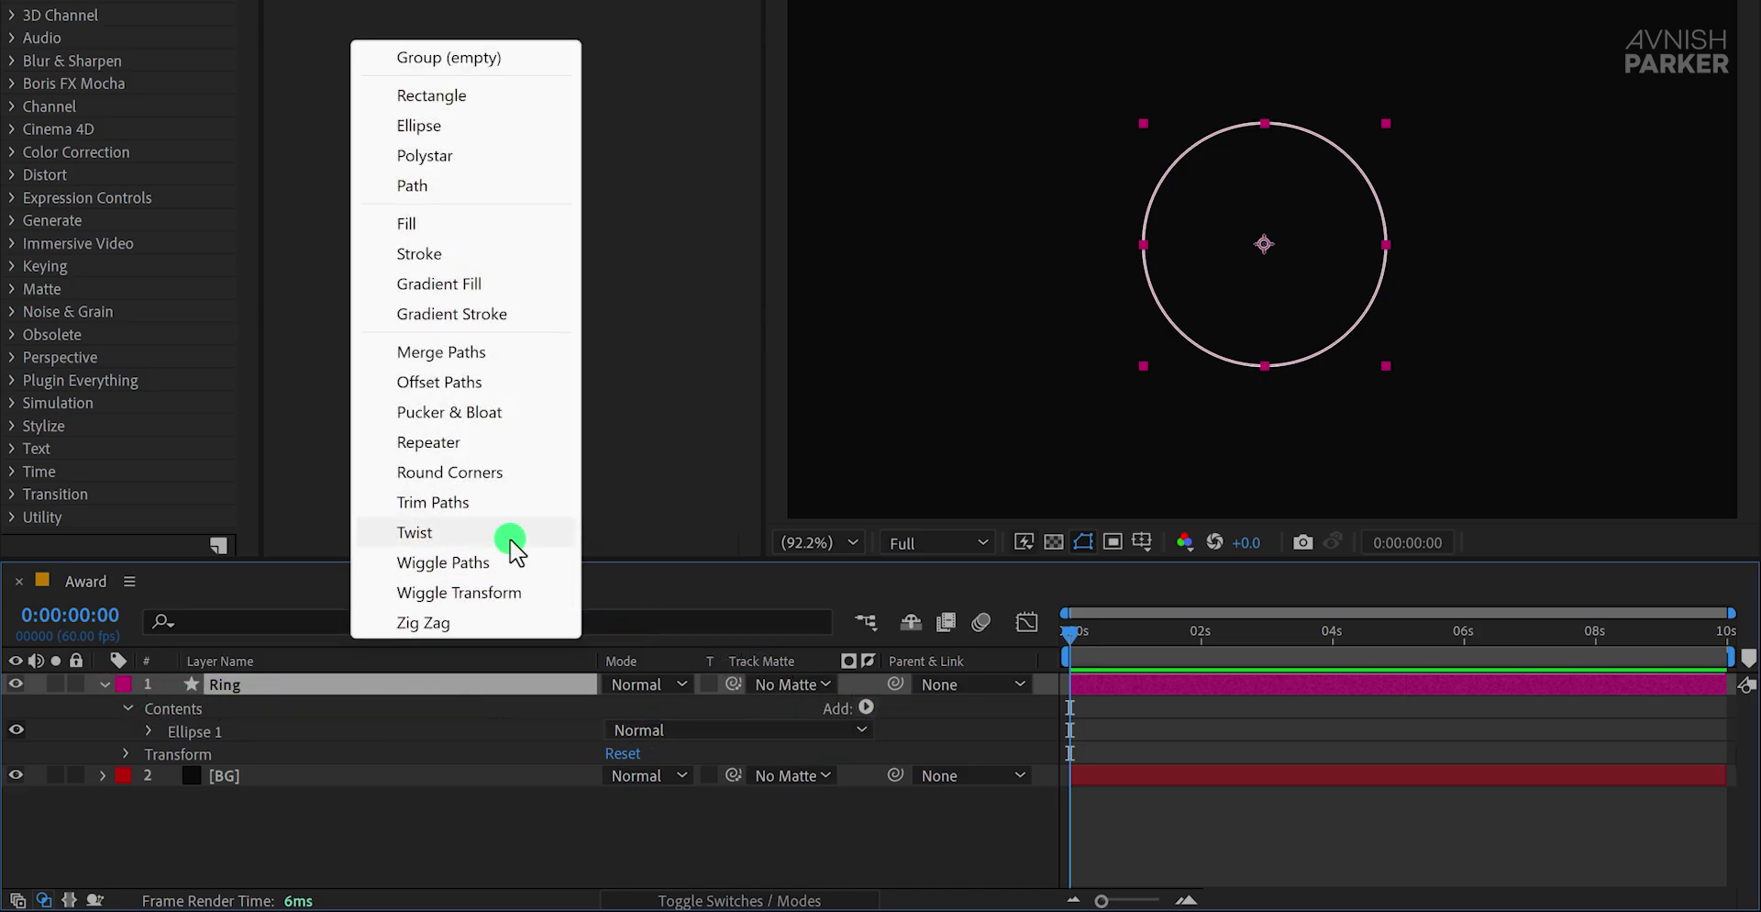
left_click(488, 504)
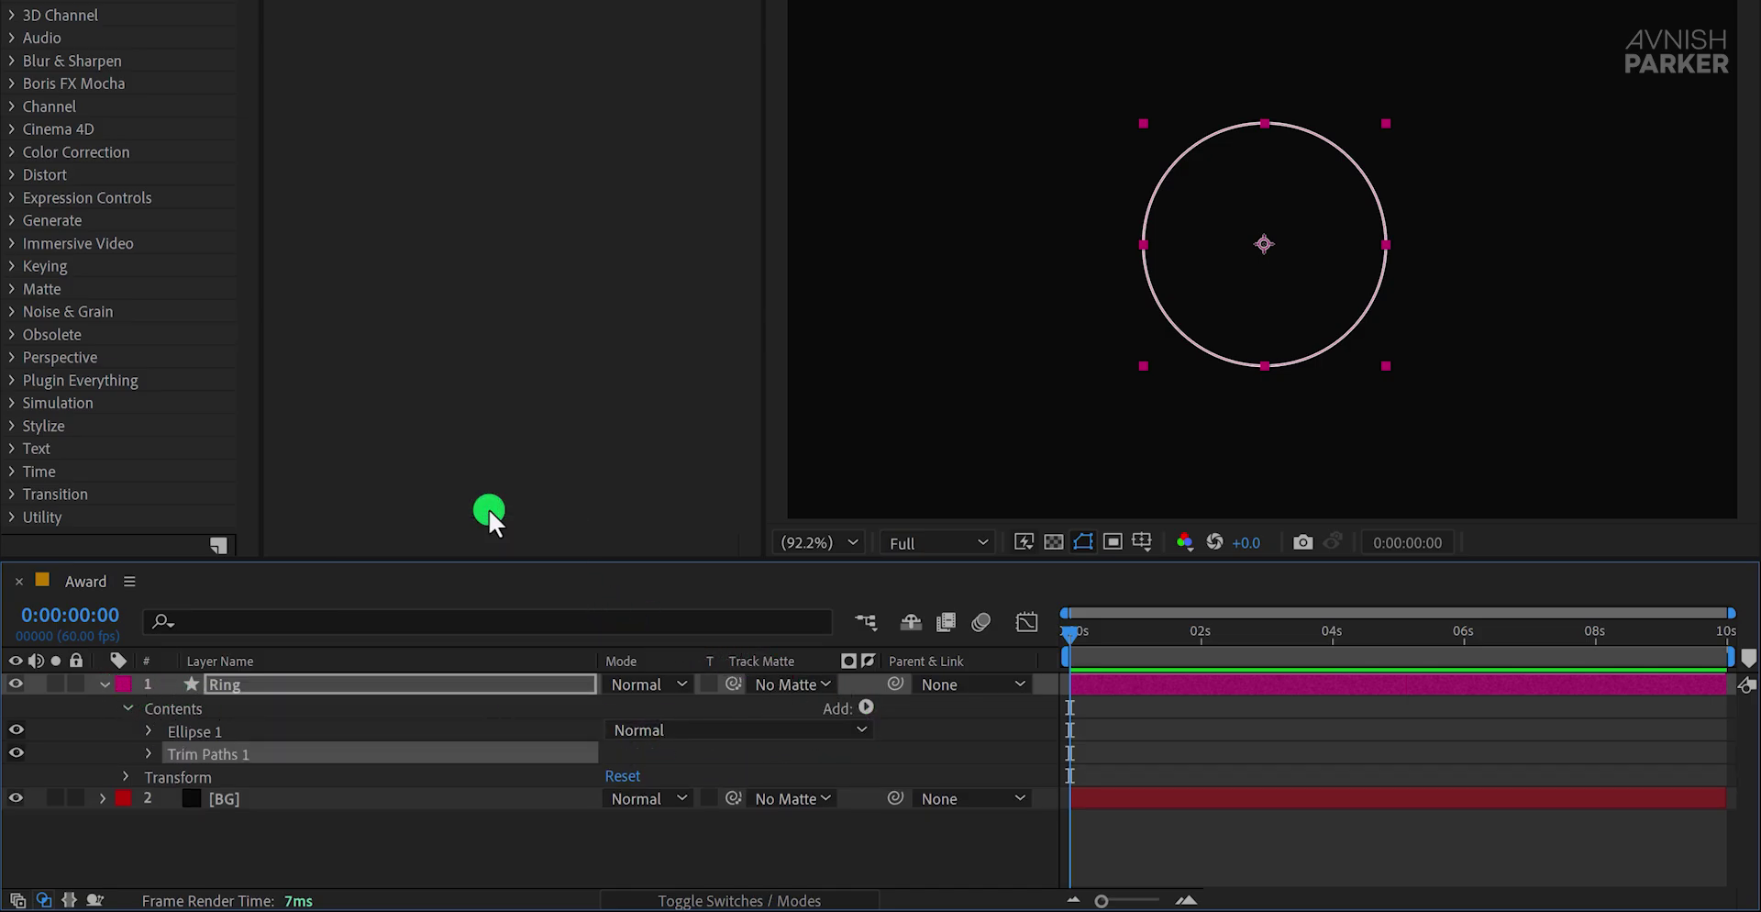
left_click(147, 756)
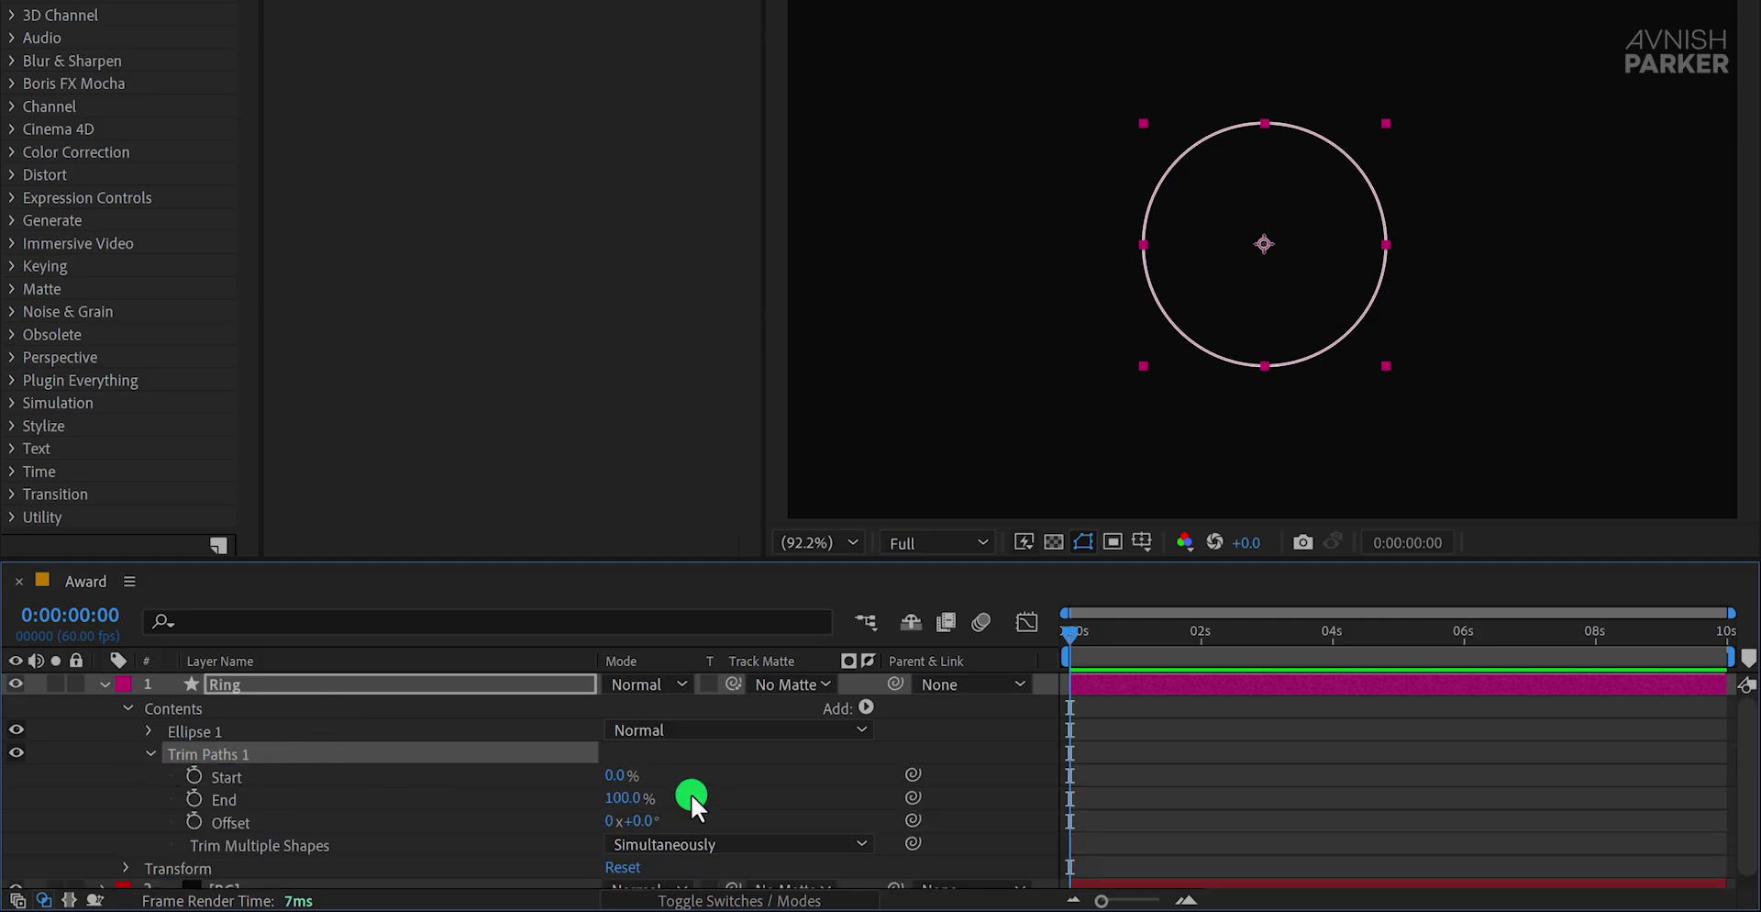
left_click_drag(631, 796, 610, 800)
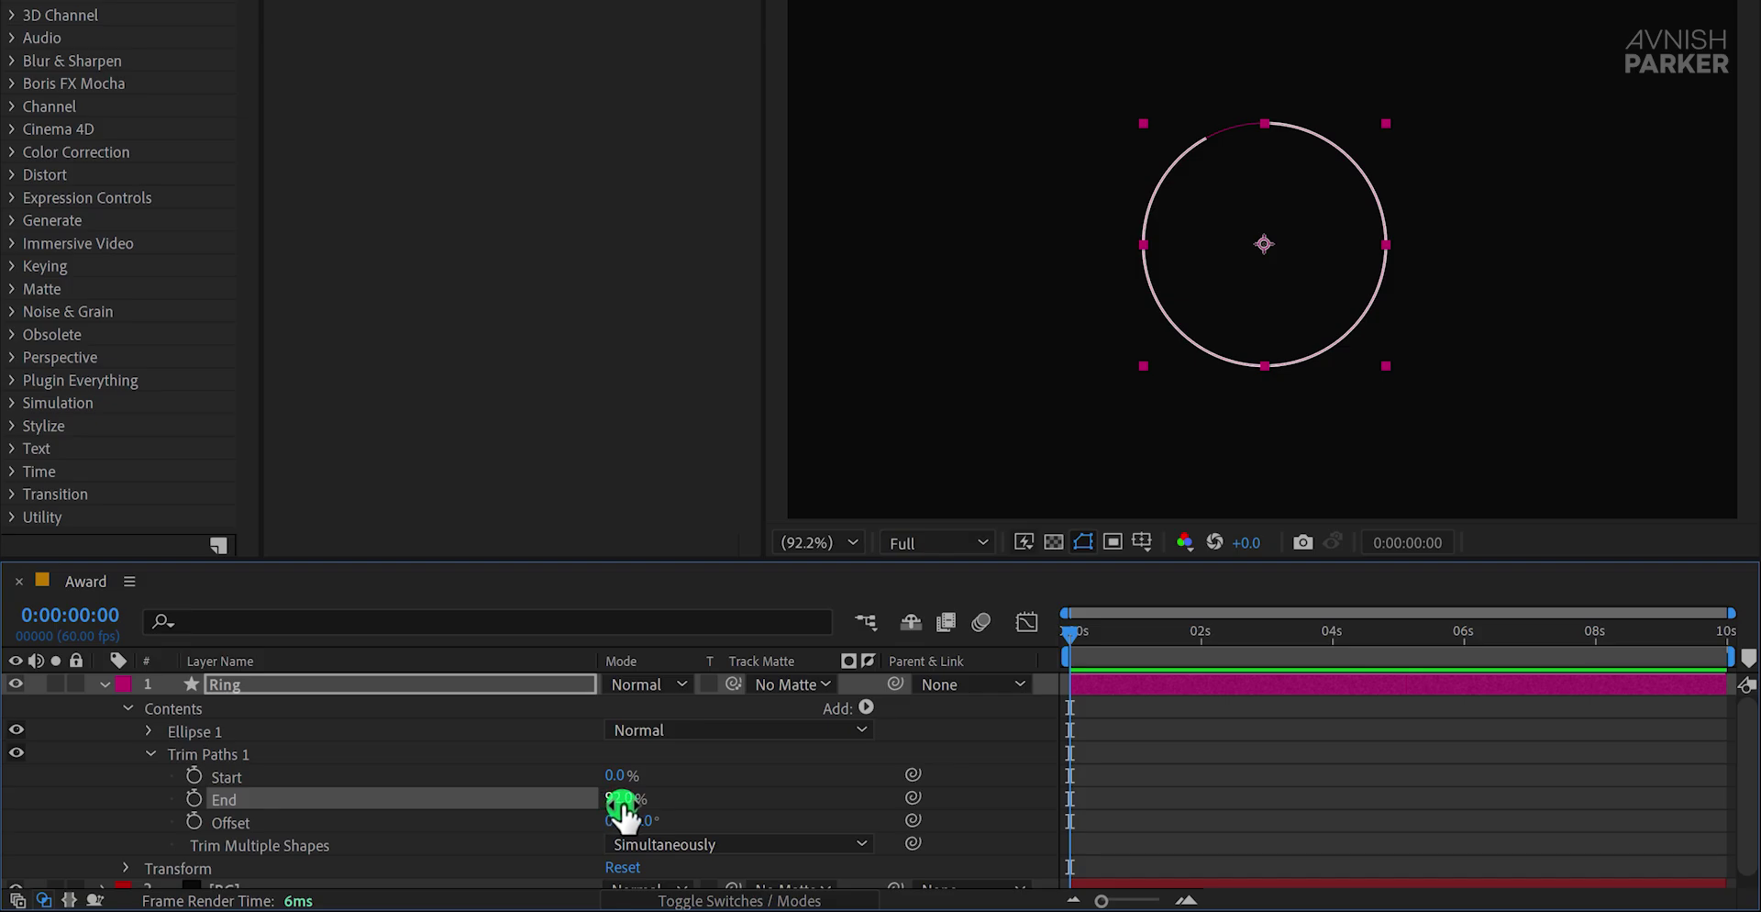
left_click_drag(617, 780, 684, 776)
left_click(706, 781)
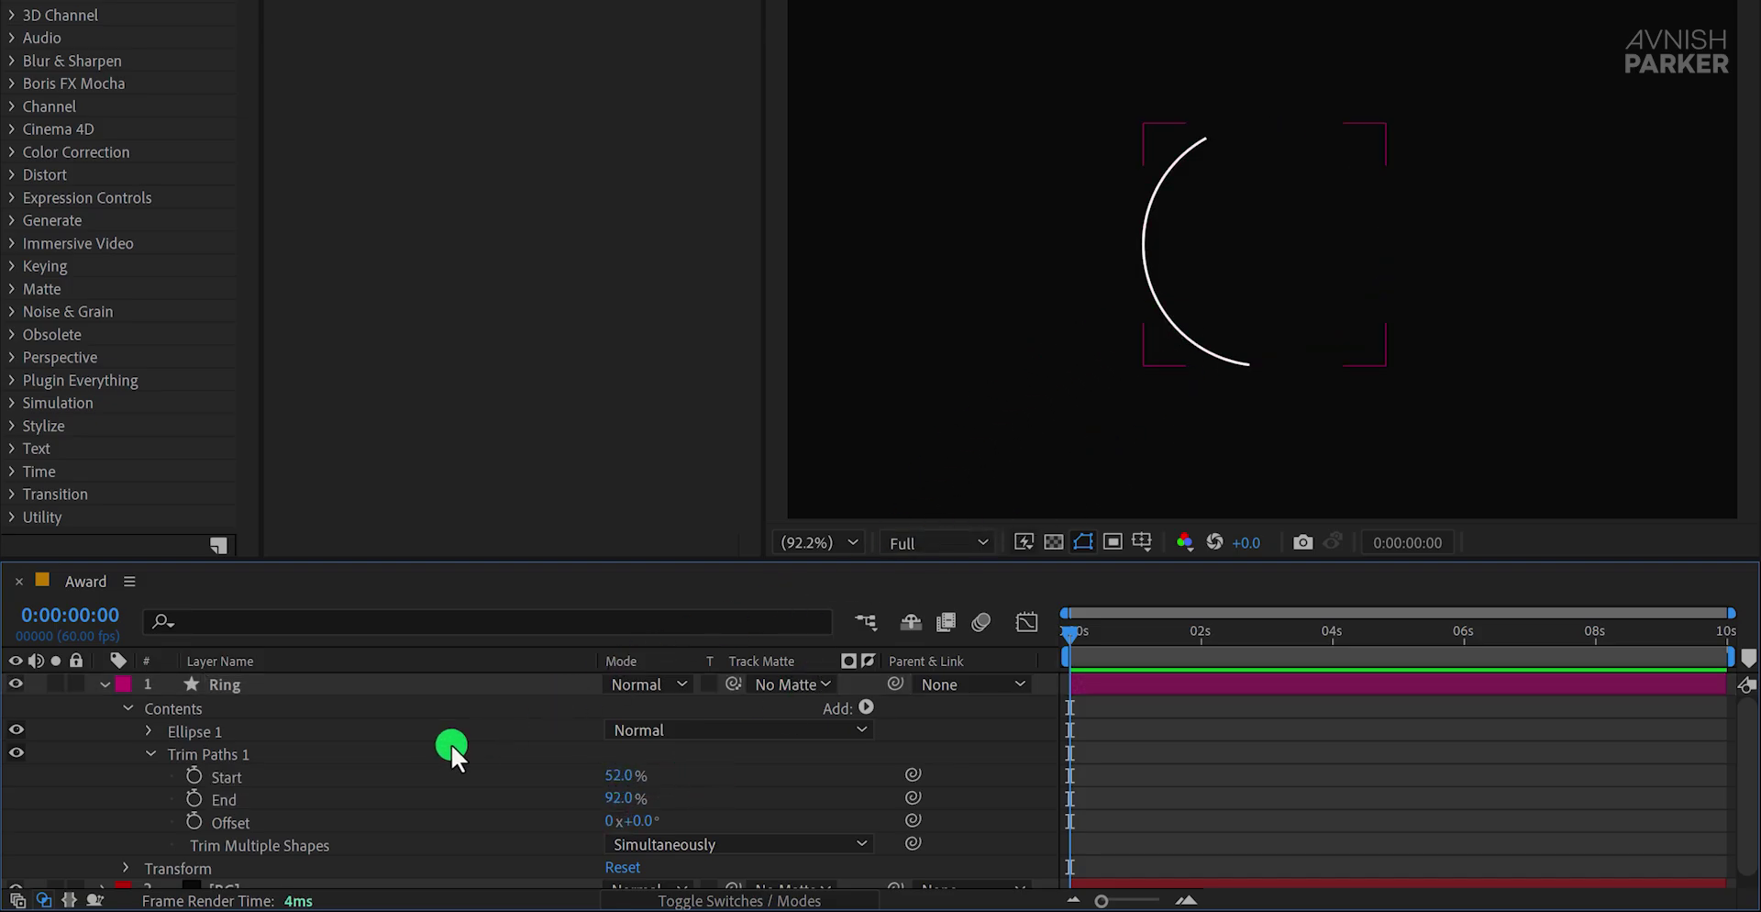
Step: Set the ring's stroke Line Cap to Round Cap
scroll(149, 738, "down", 1)
left_click(148, 738)
left_click(146, 731)
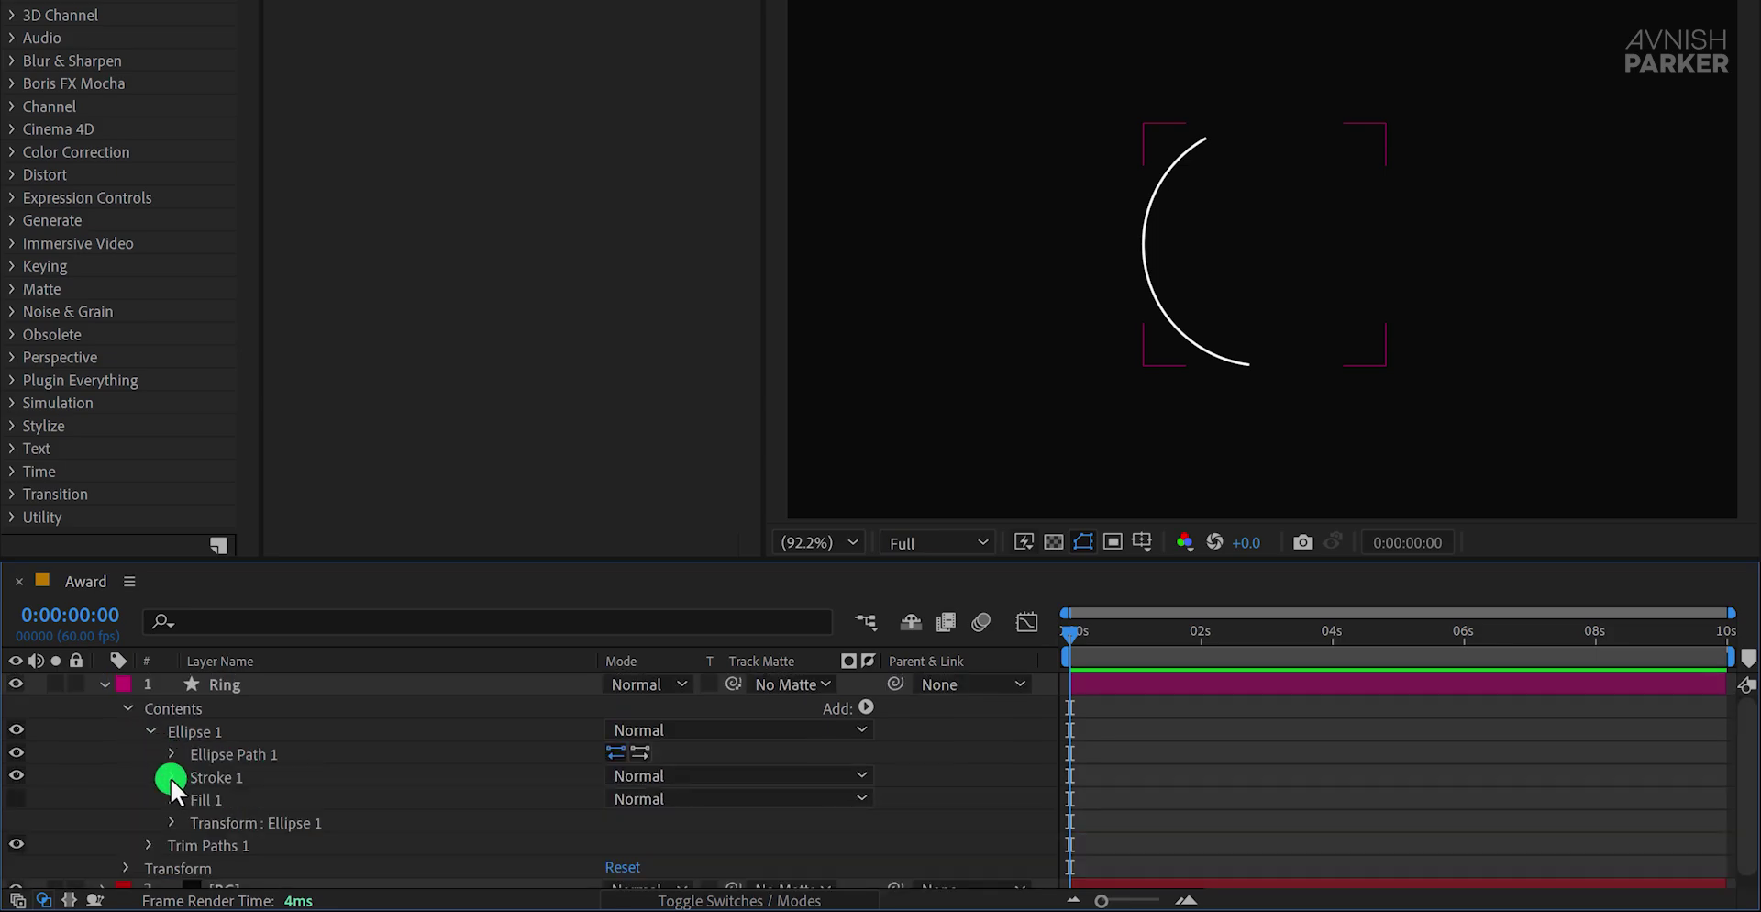
left_click(171, 777)
left_click(255, 802)
left_click(680, 798)
left_click(697, 855)
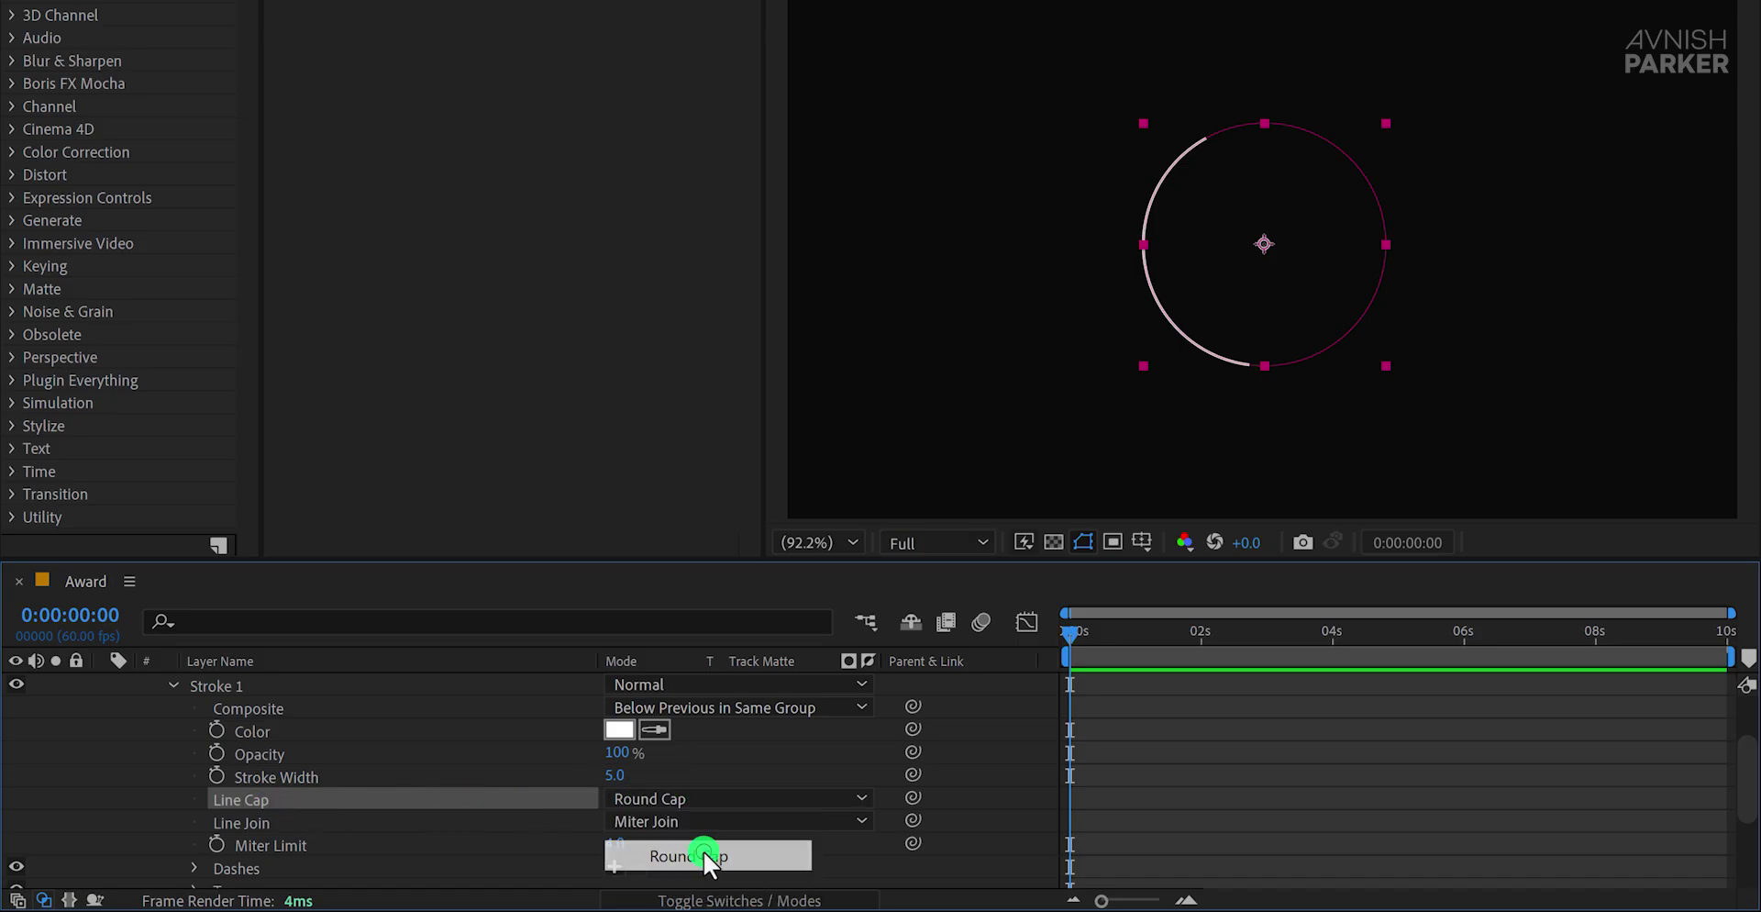
left_click(1054, 707)
scroll(1019, 729, "up", 2)
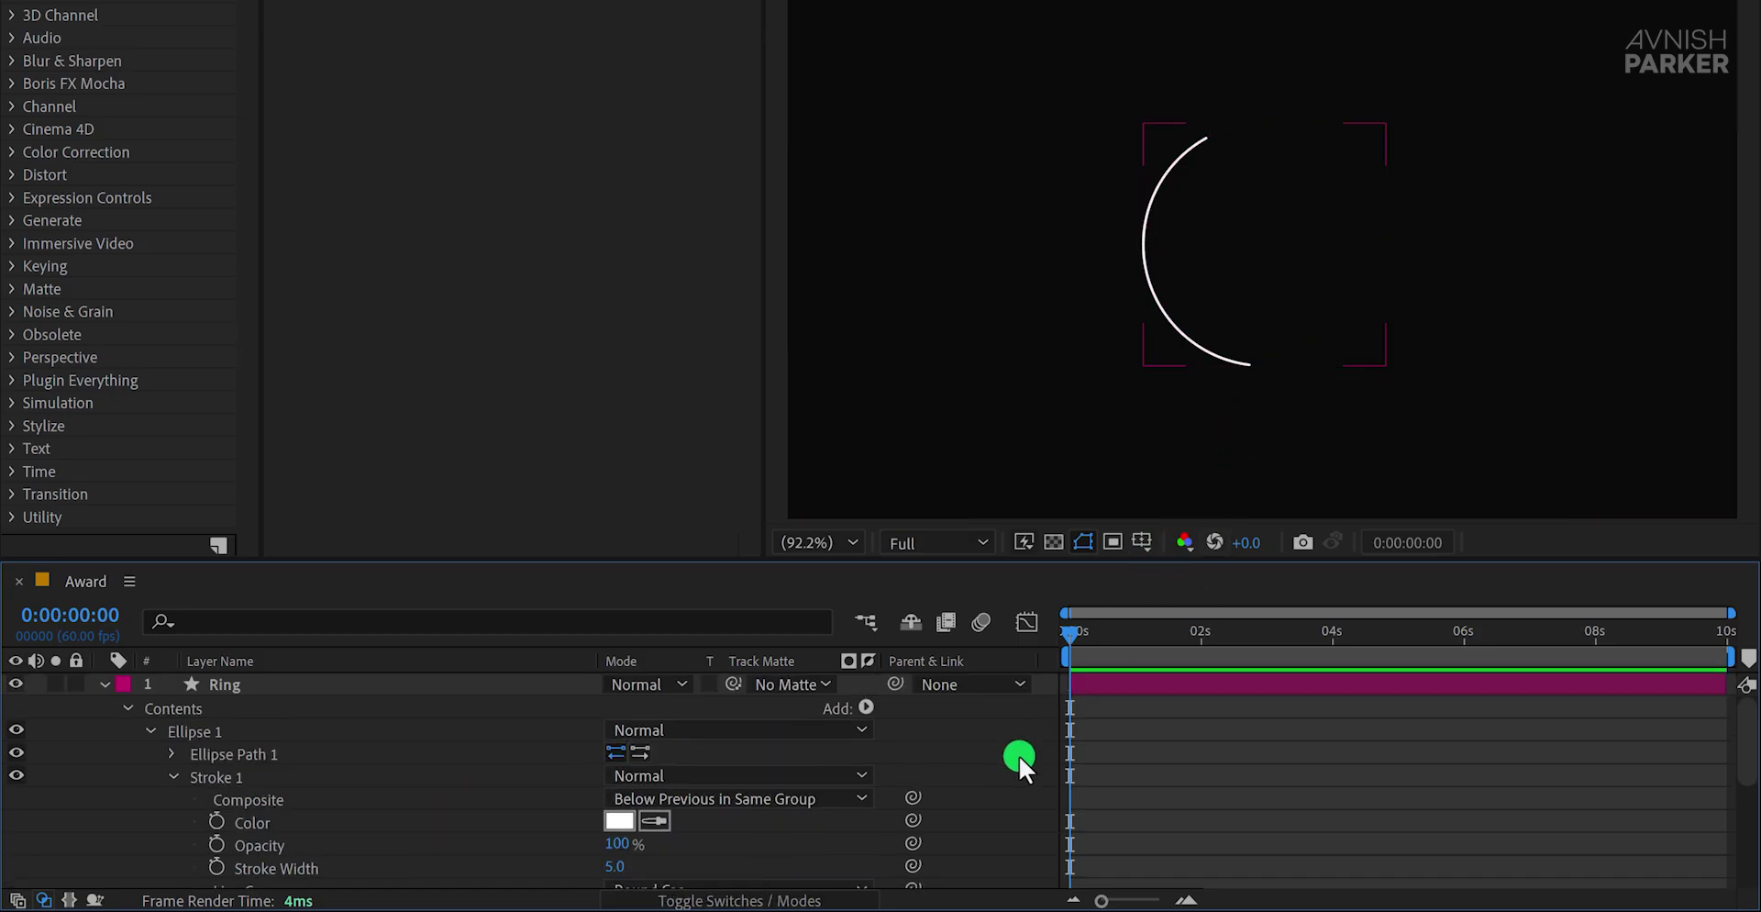
Step: Set Trim Paths End to 52% and add a keyframe at 0 s
left_click(170, 776)
left_click(150, 844)
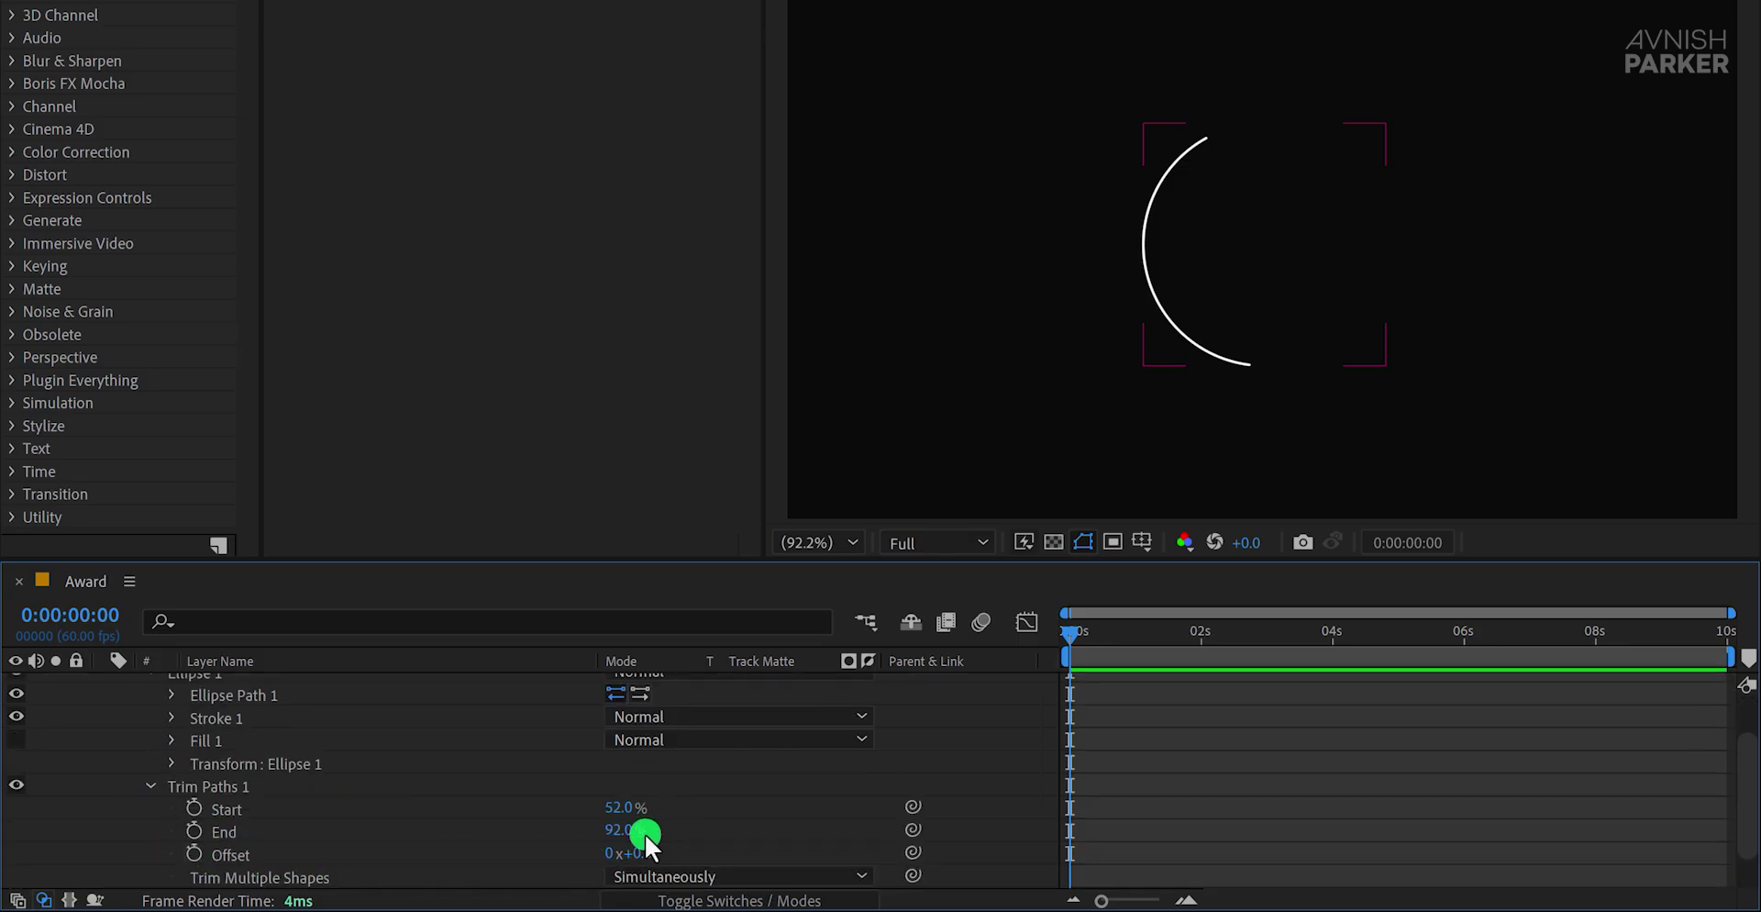
left_click_drag(626, 835, 569, 830)
left_click_drag(1055, 646, 1059, 639)
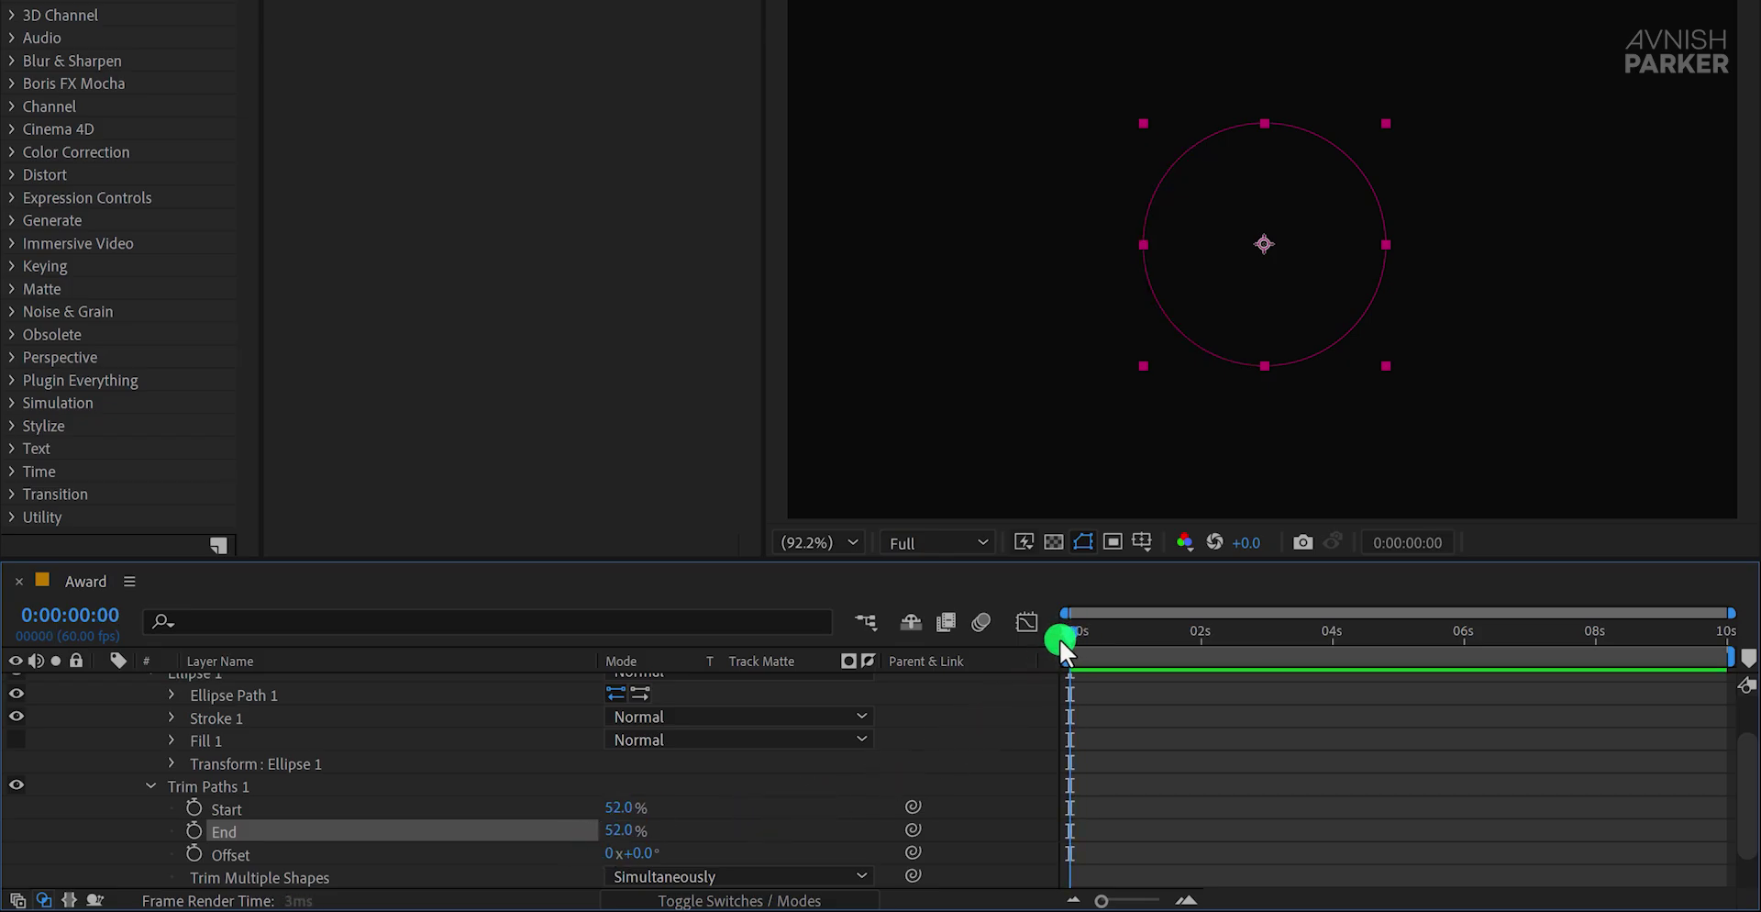
left_click(195, 829)
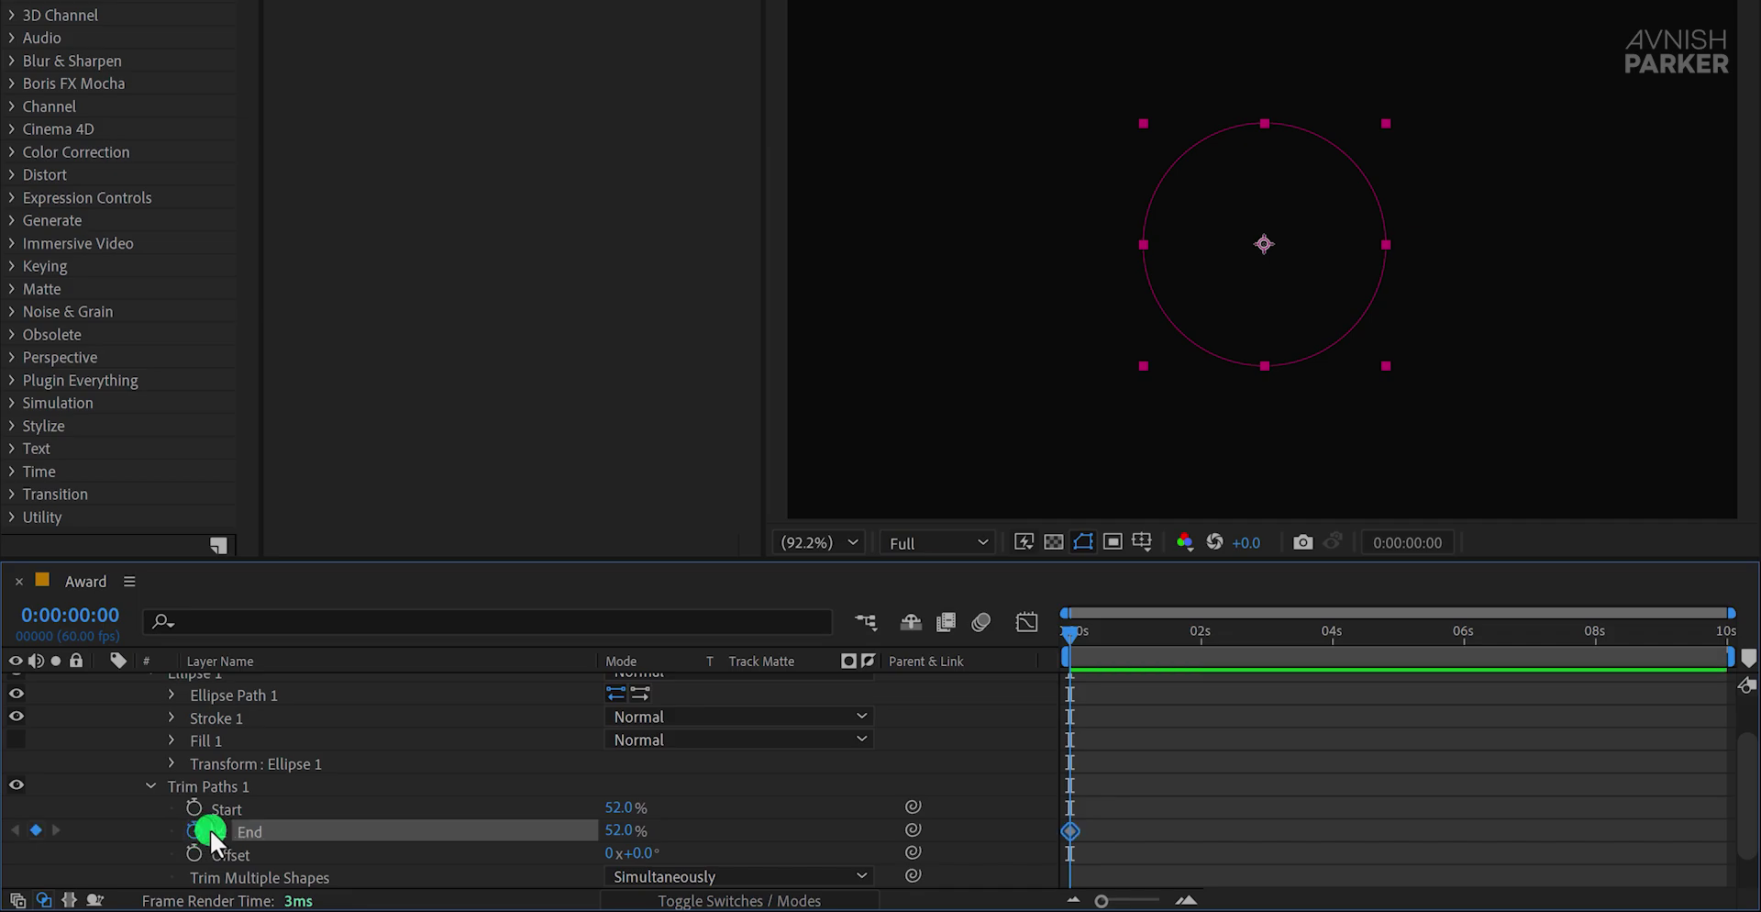
Step: Add a 92% End keyframe at 2 seconds and preview the arc growing
left_click(1202, 639)
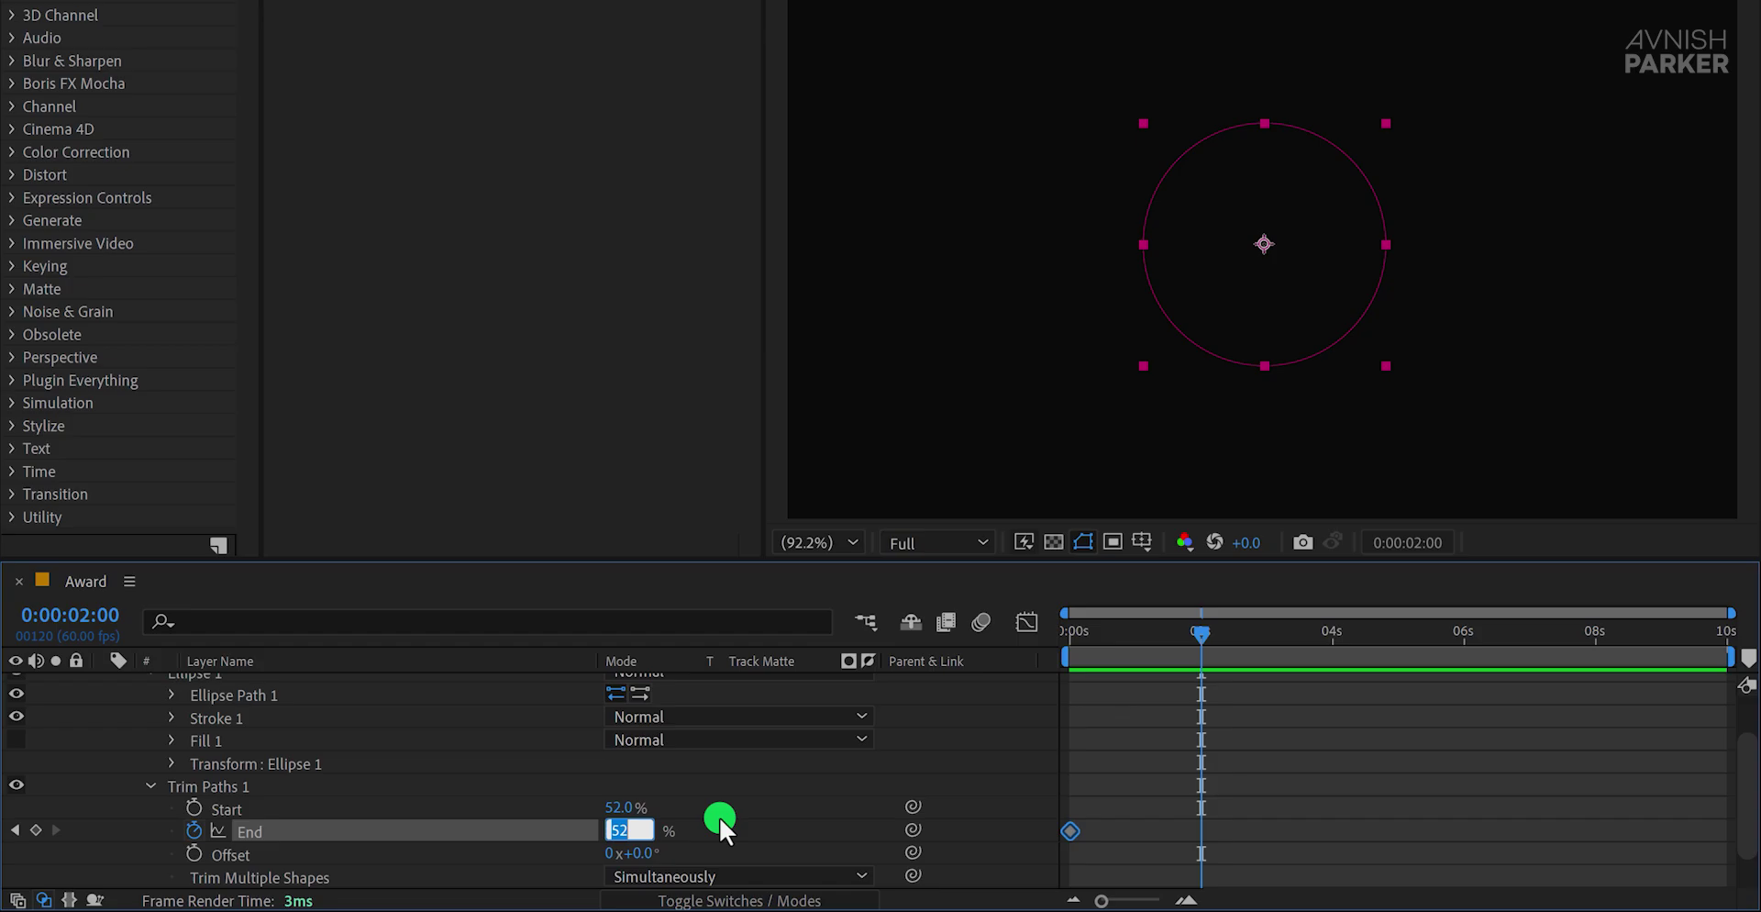
type("92")
key("Return")
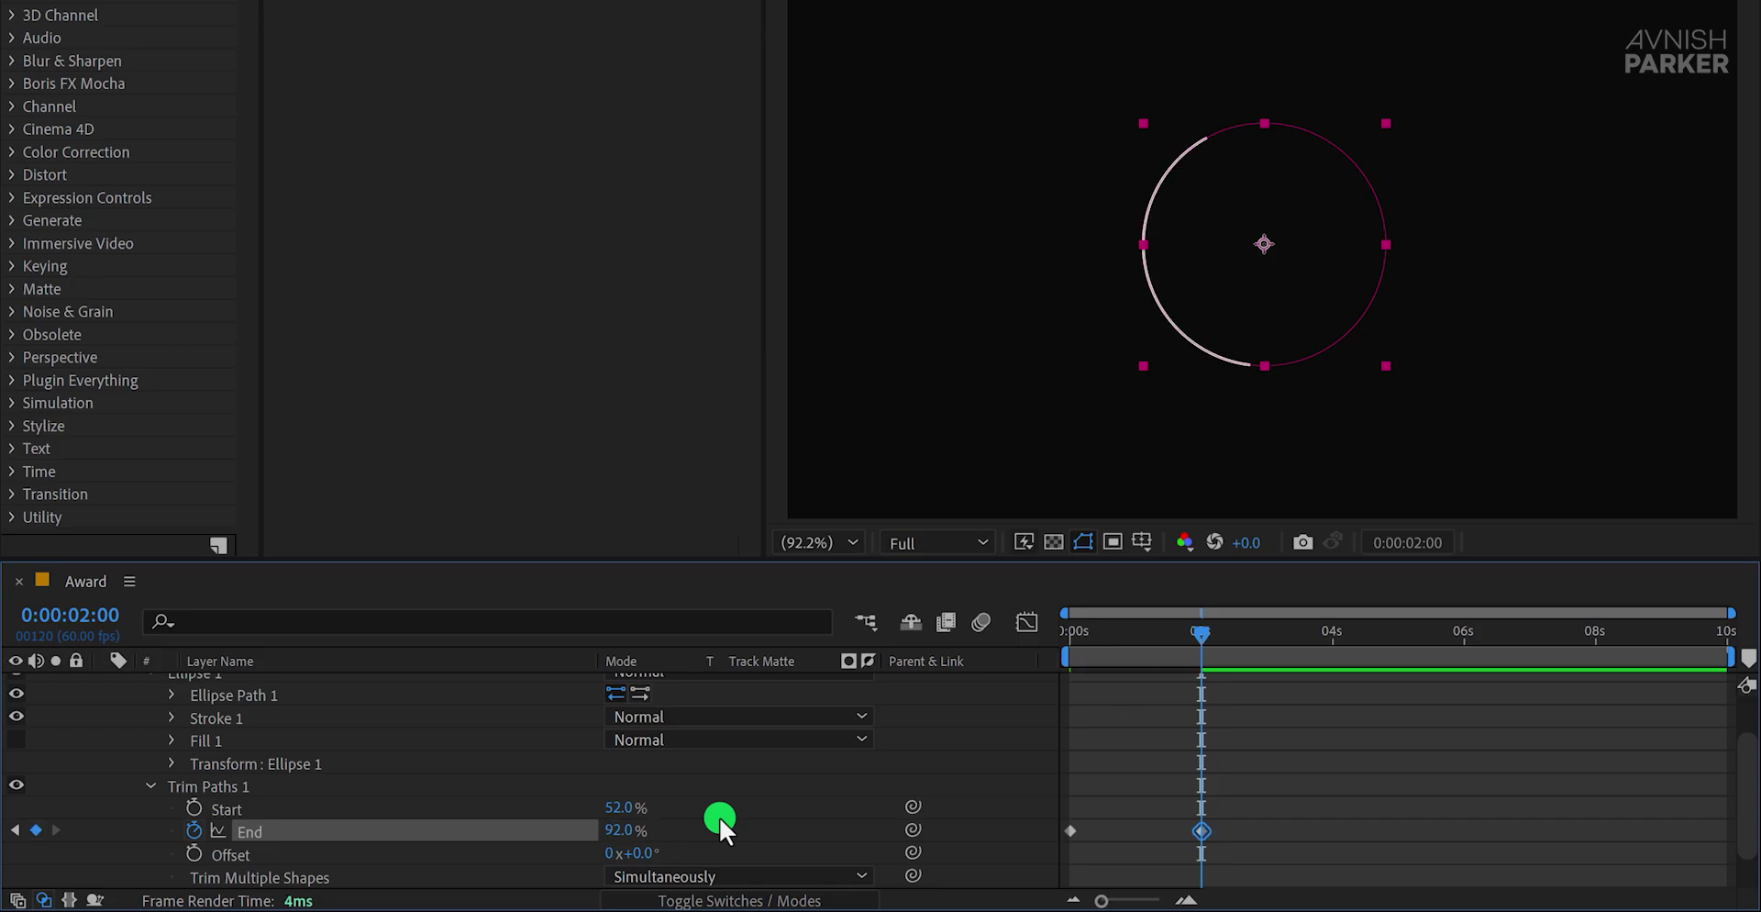
left_click(719, 817)
left_click_drag(1079, 630, 1218, 655)
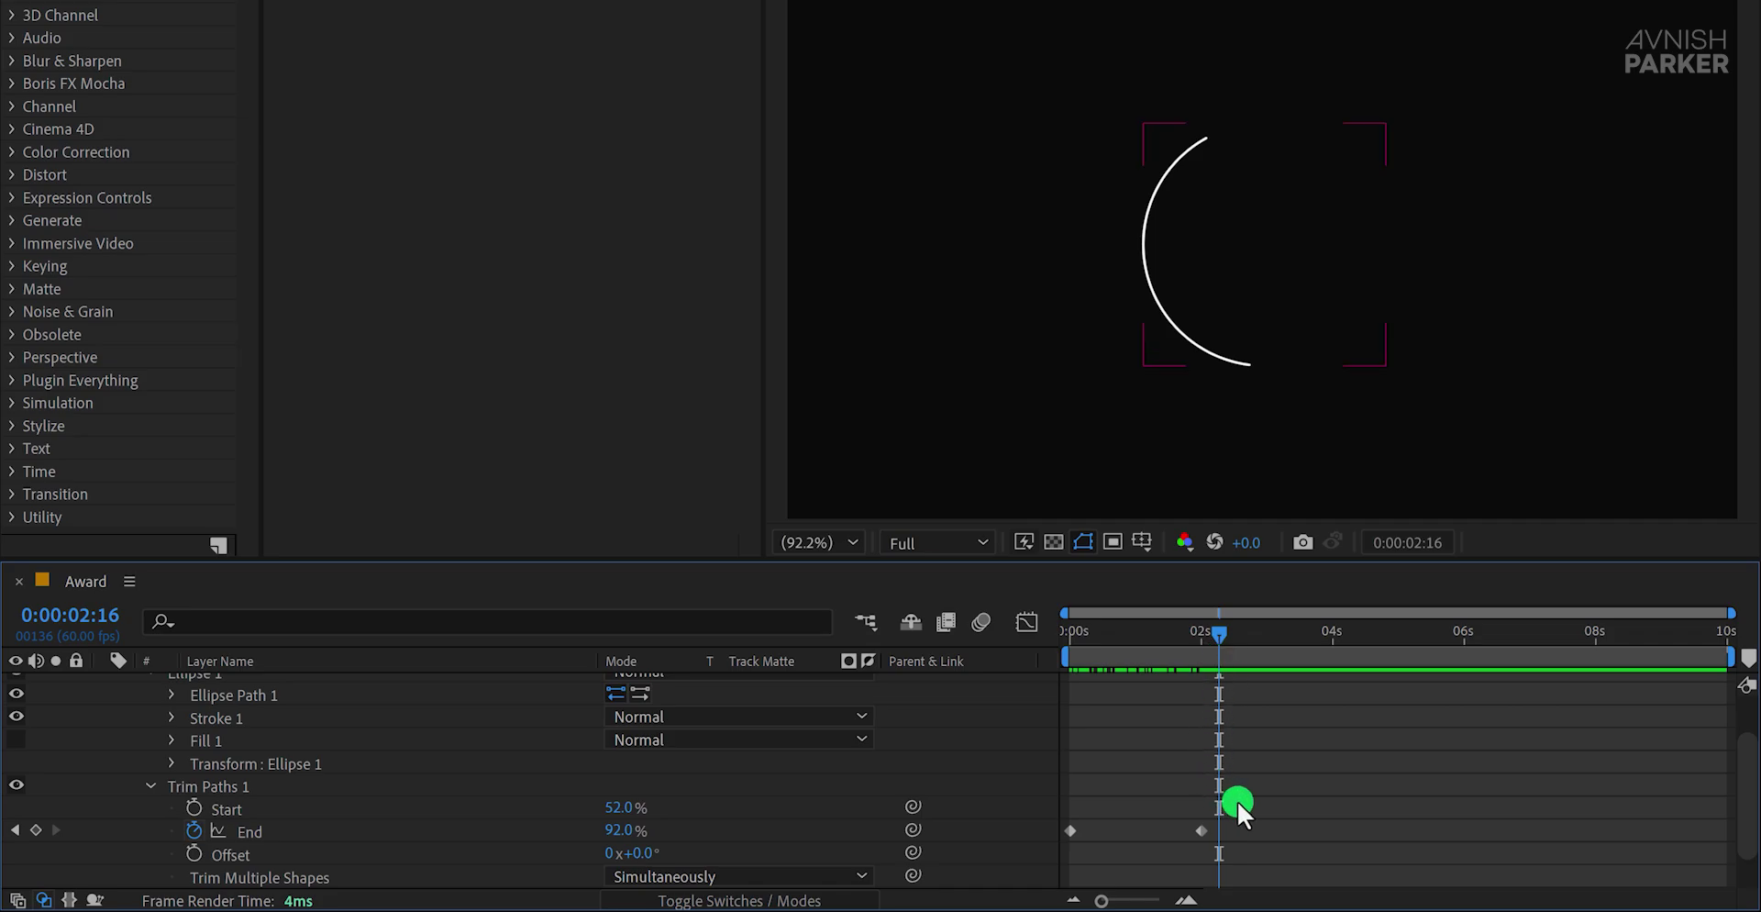
Step: Apply Easy Ease to both End keyframes and preview the ring drawing on
left_click_drag(1245, 801, 1066, 862)
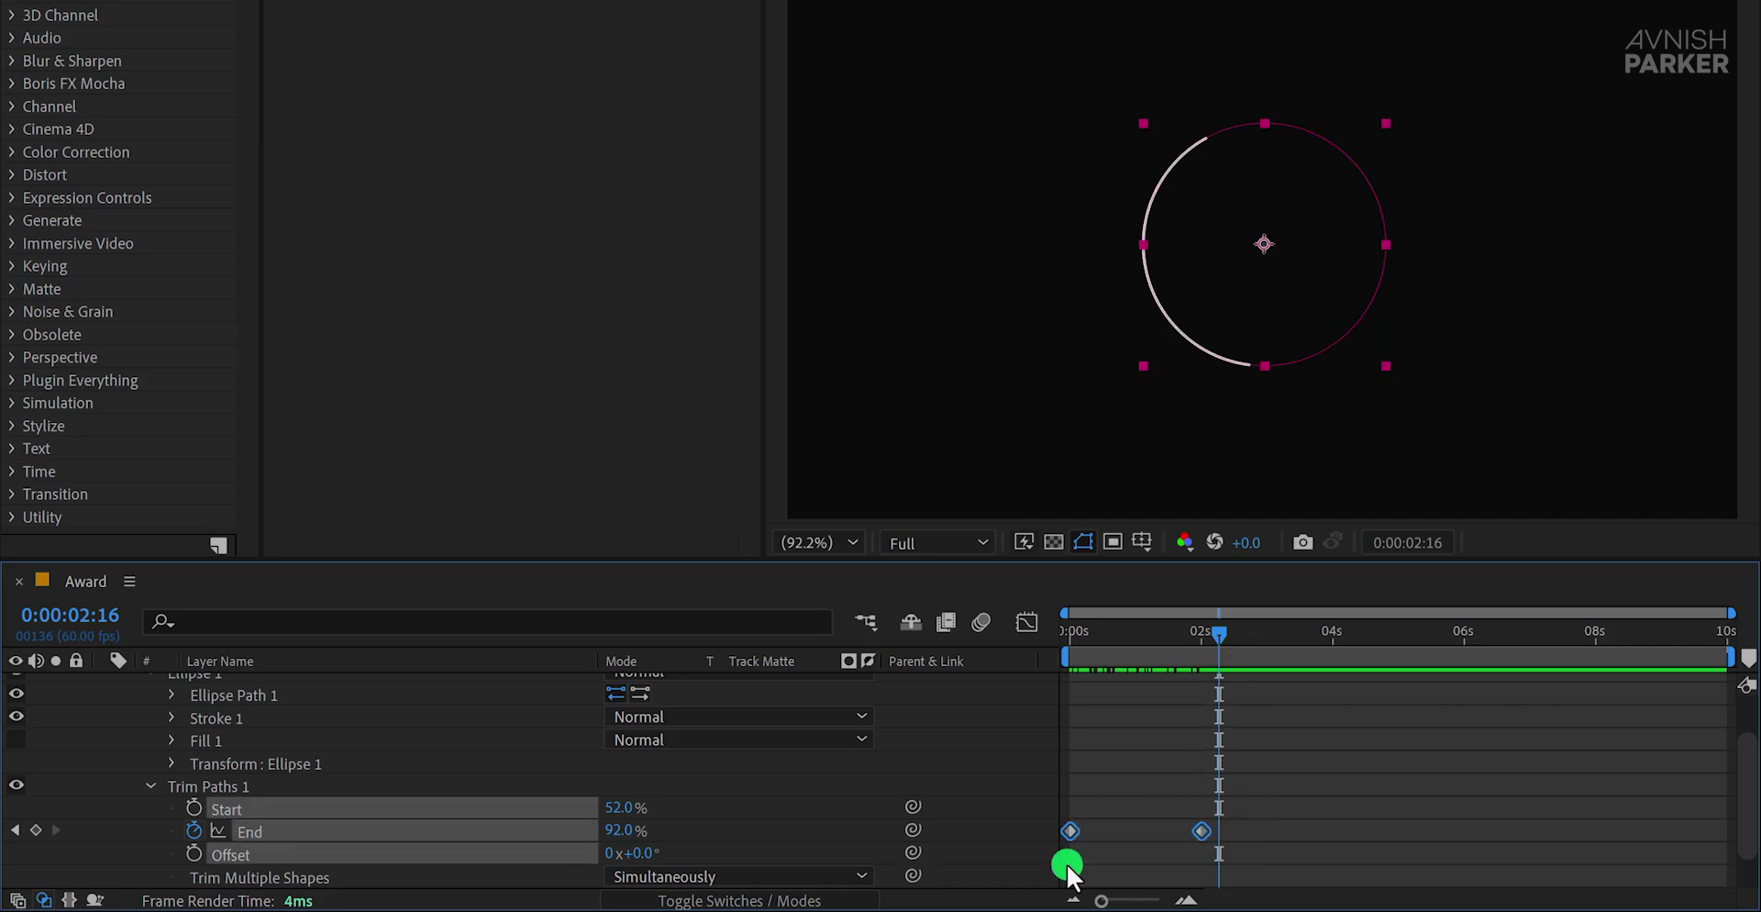
key("F9")
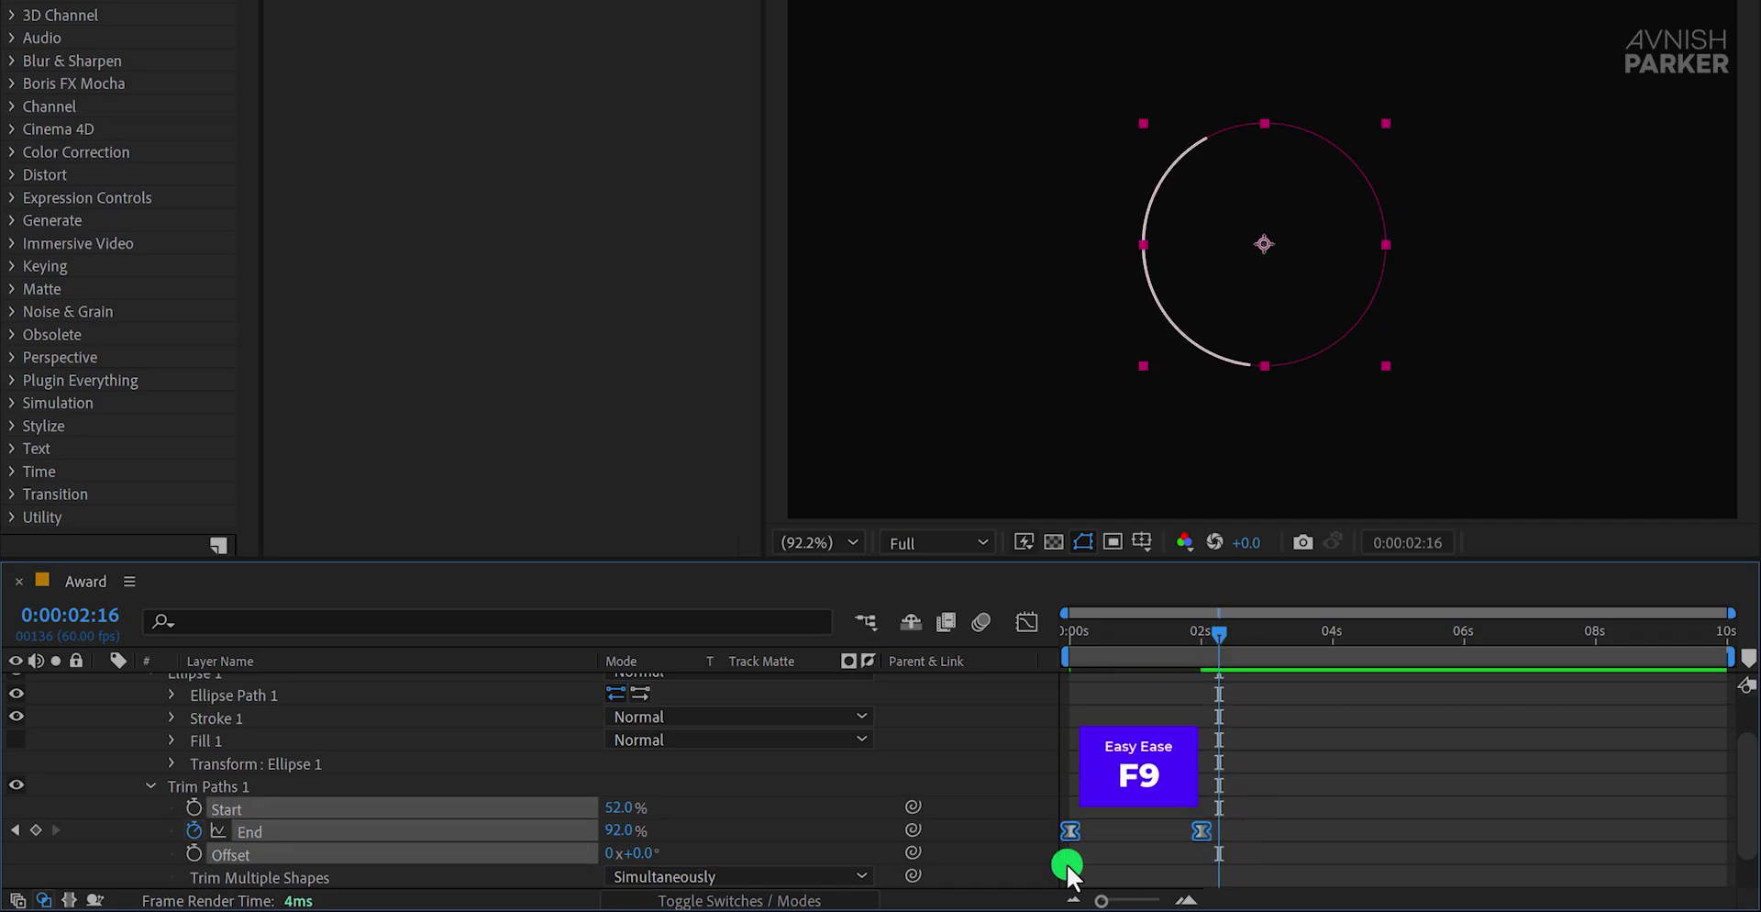
key("m")
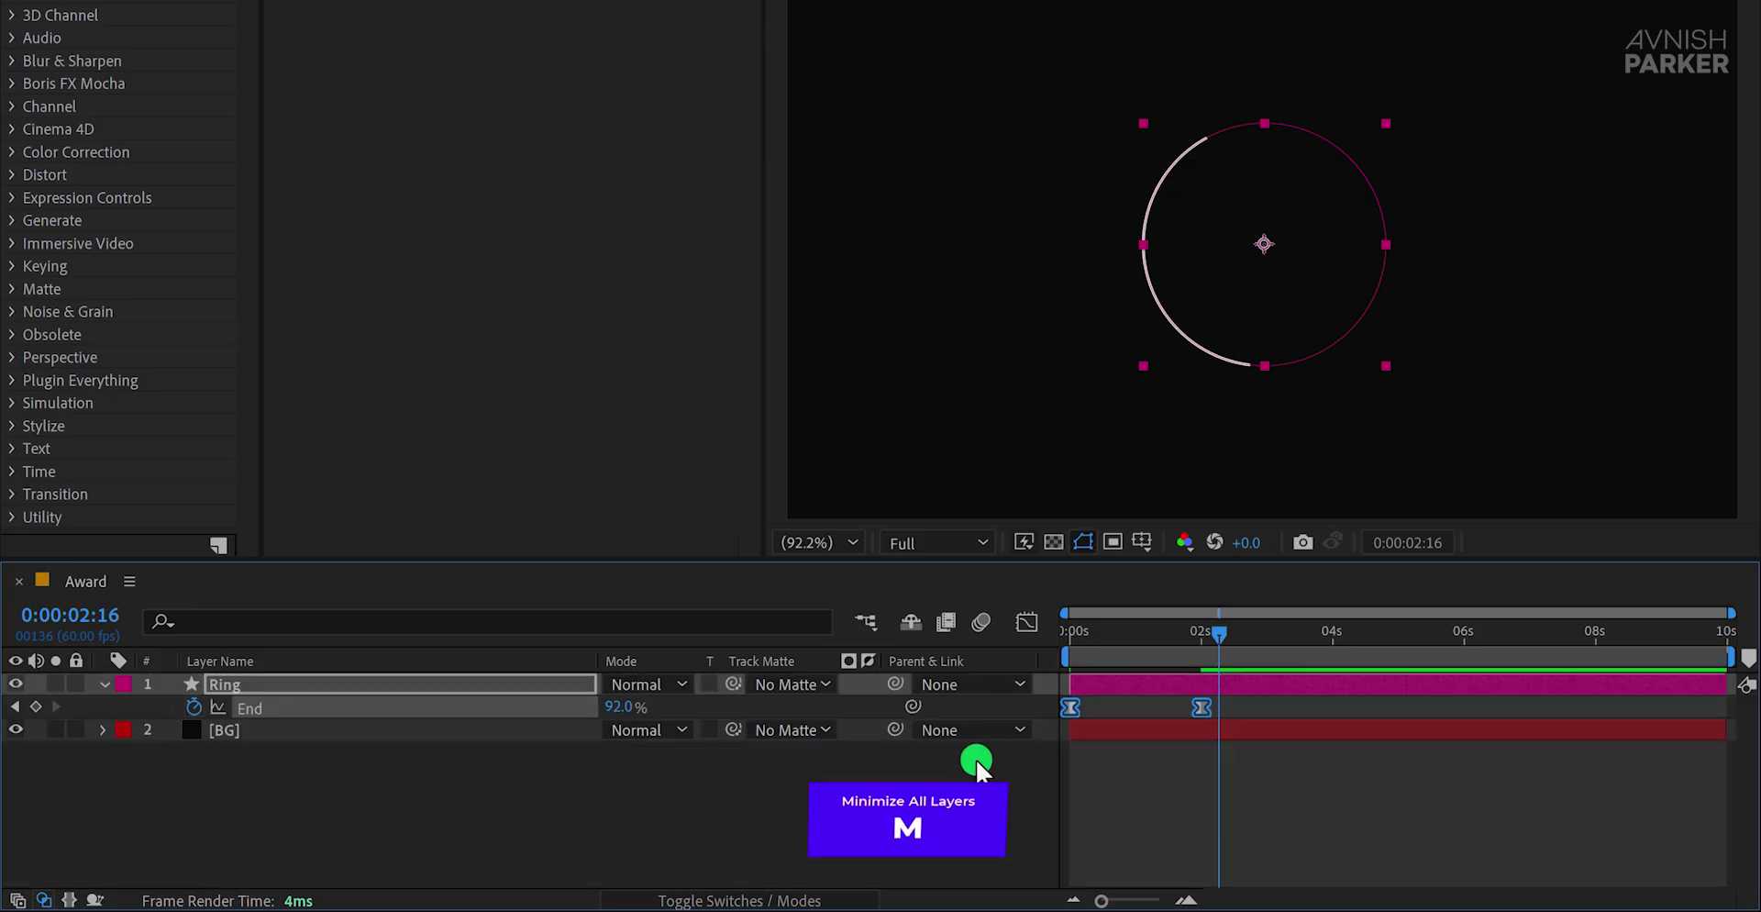
left_click(748, 796)
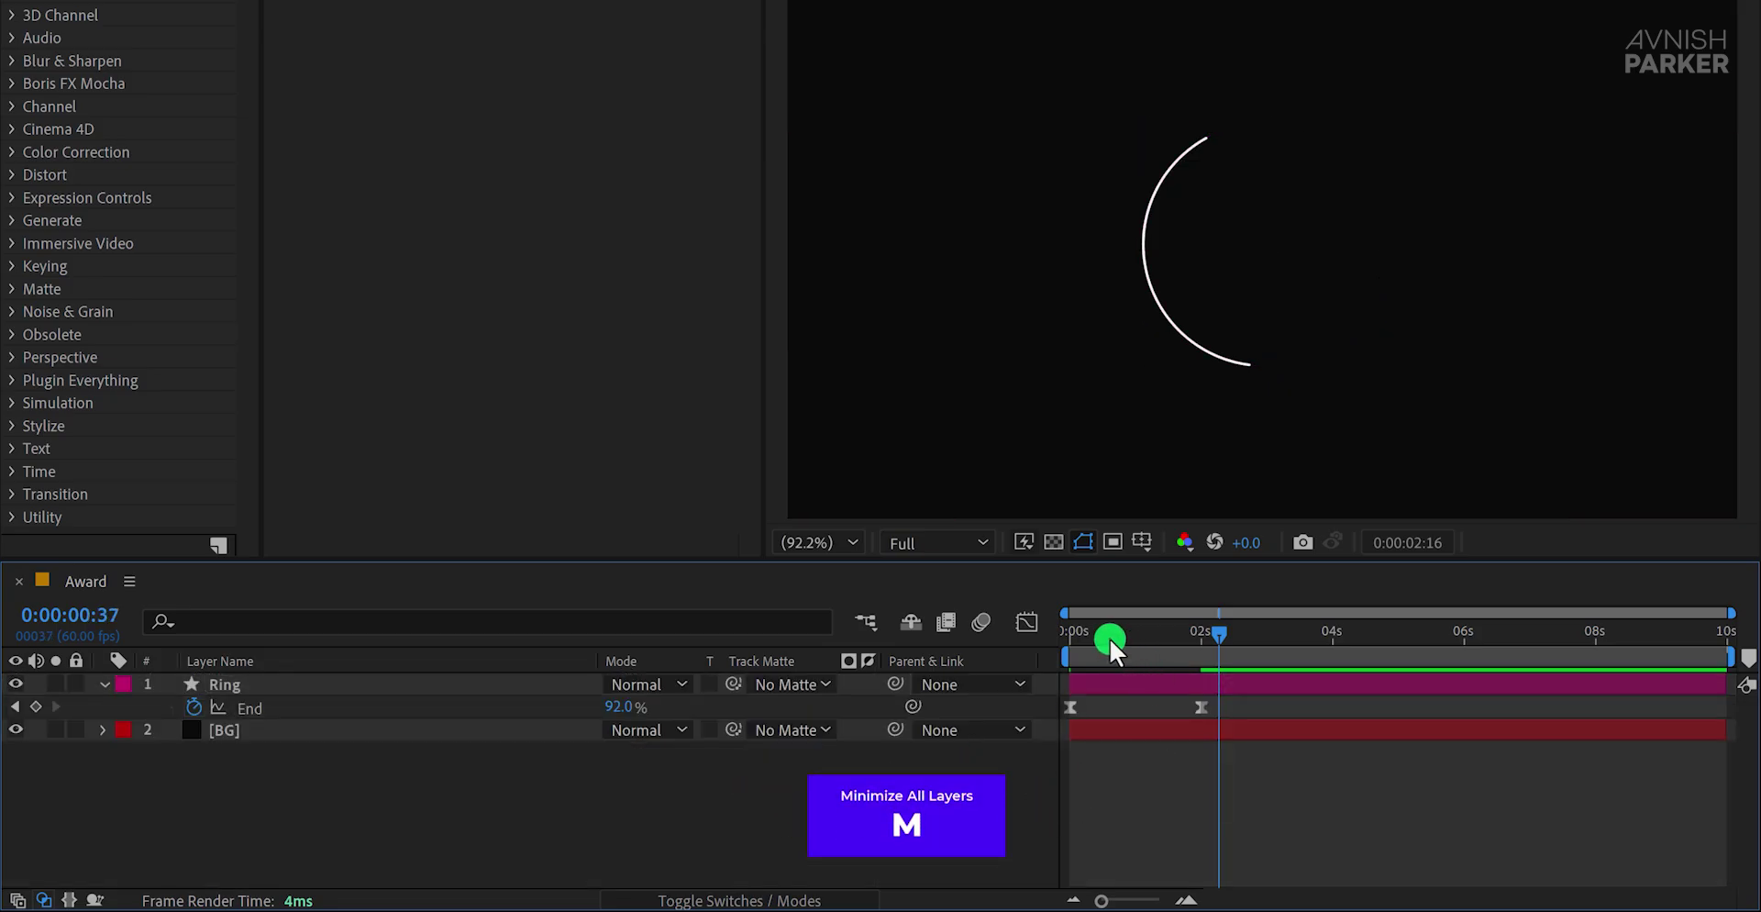
left_click_drag(1109, 637, 1220, 641)
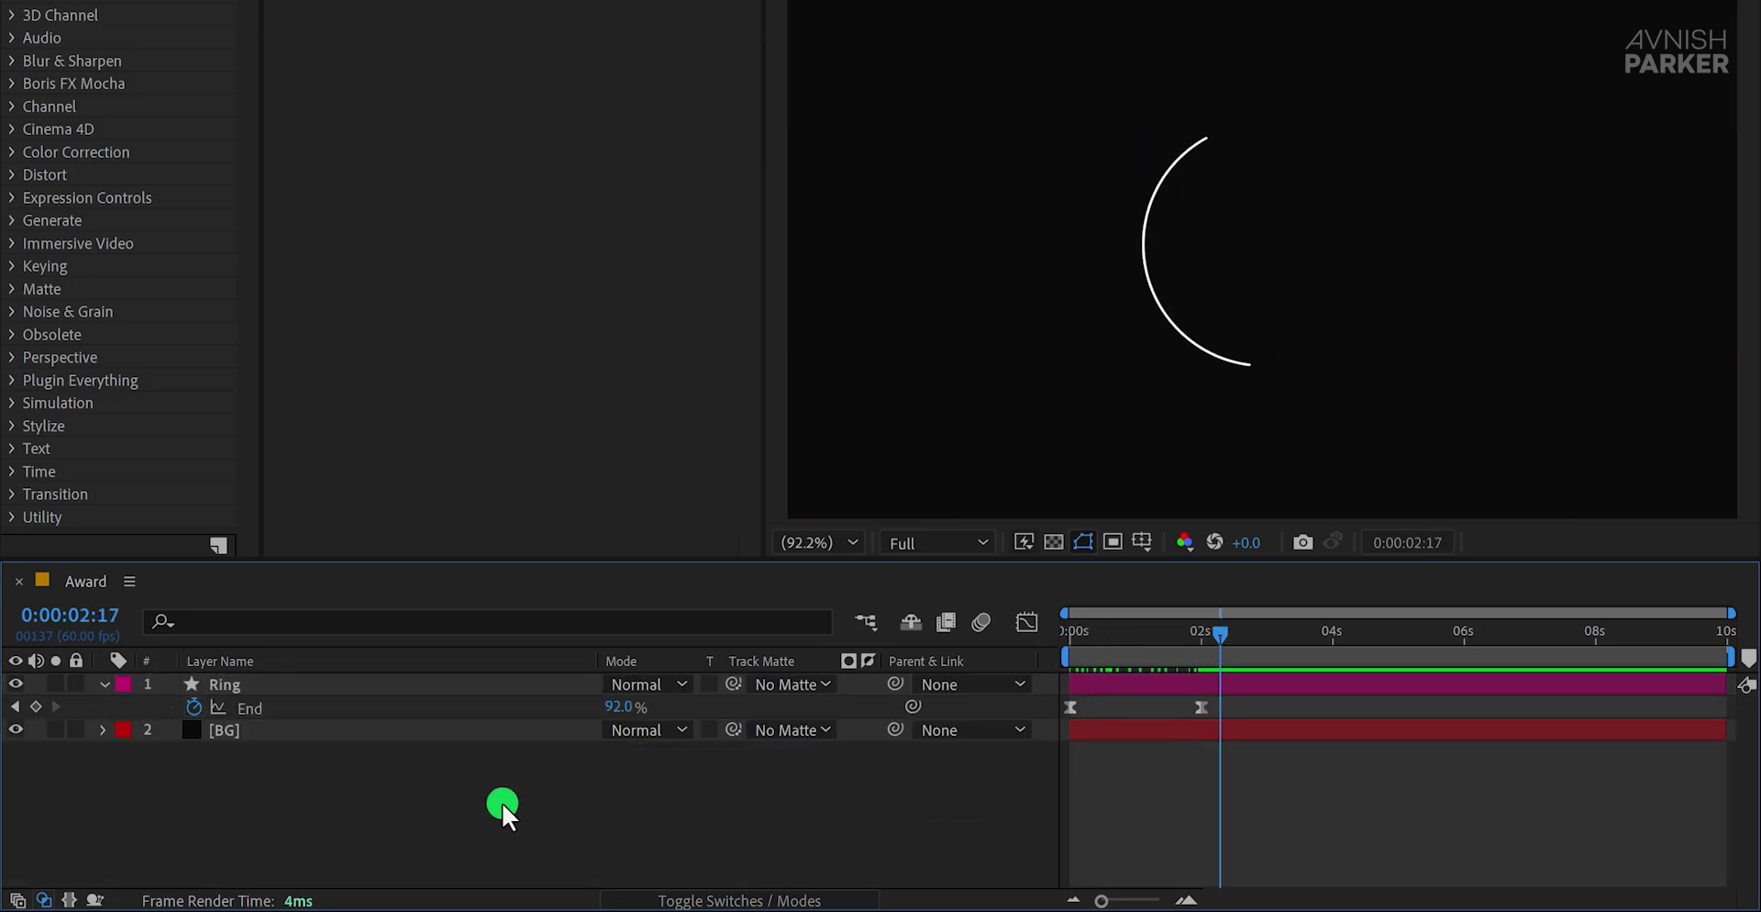
Step: Hide the Ring layer and set the Pen tool to a solid fill with no stroke
key("u")
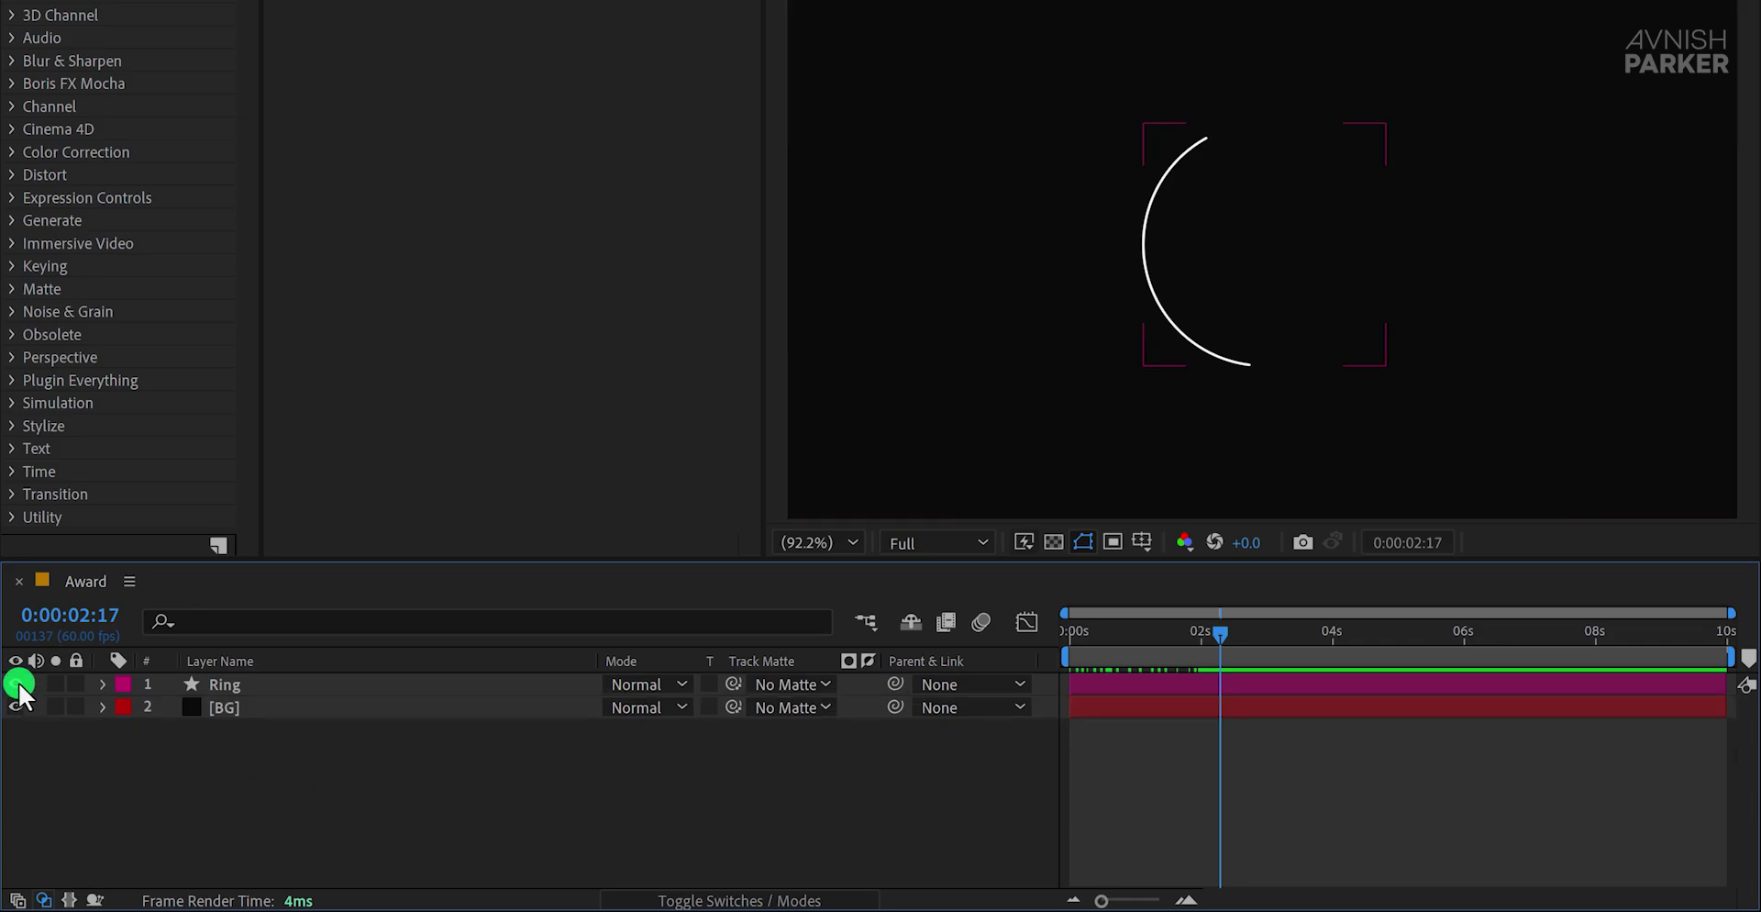
left_click(18, 683)
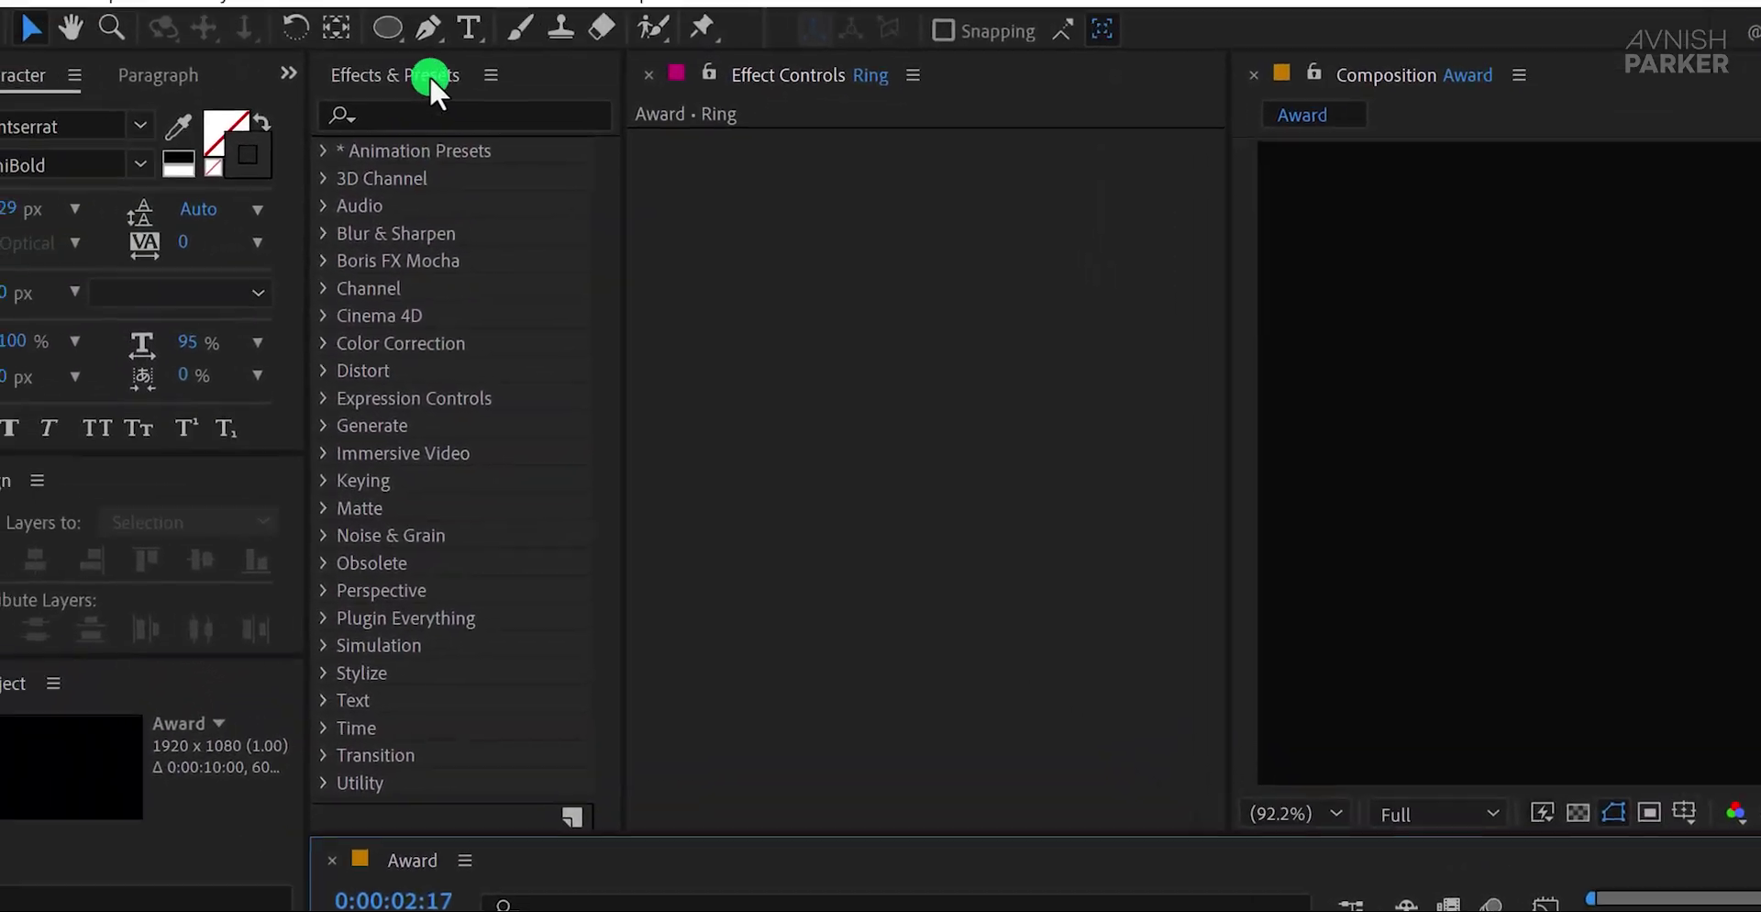
left_click(427, 33)
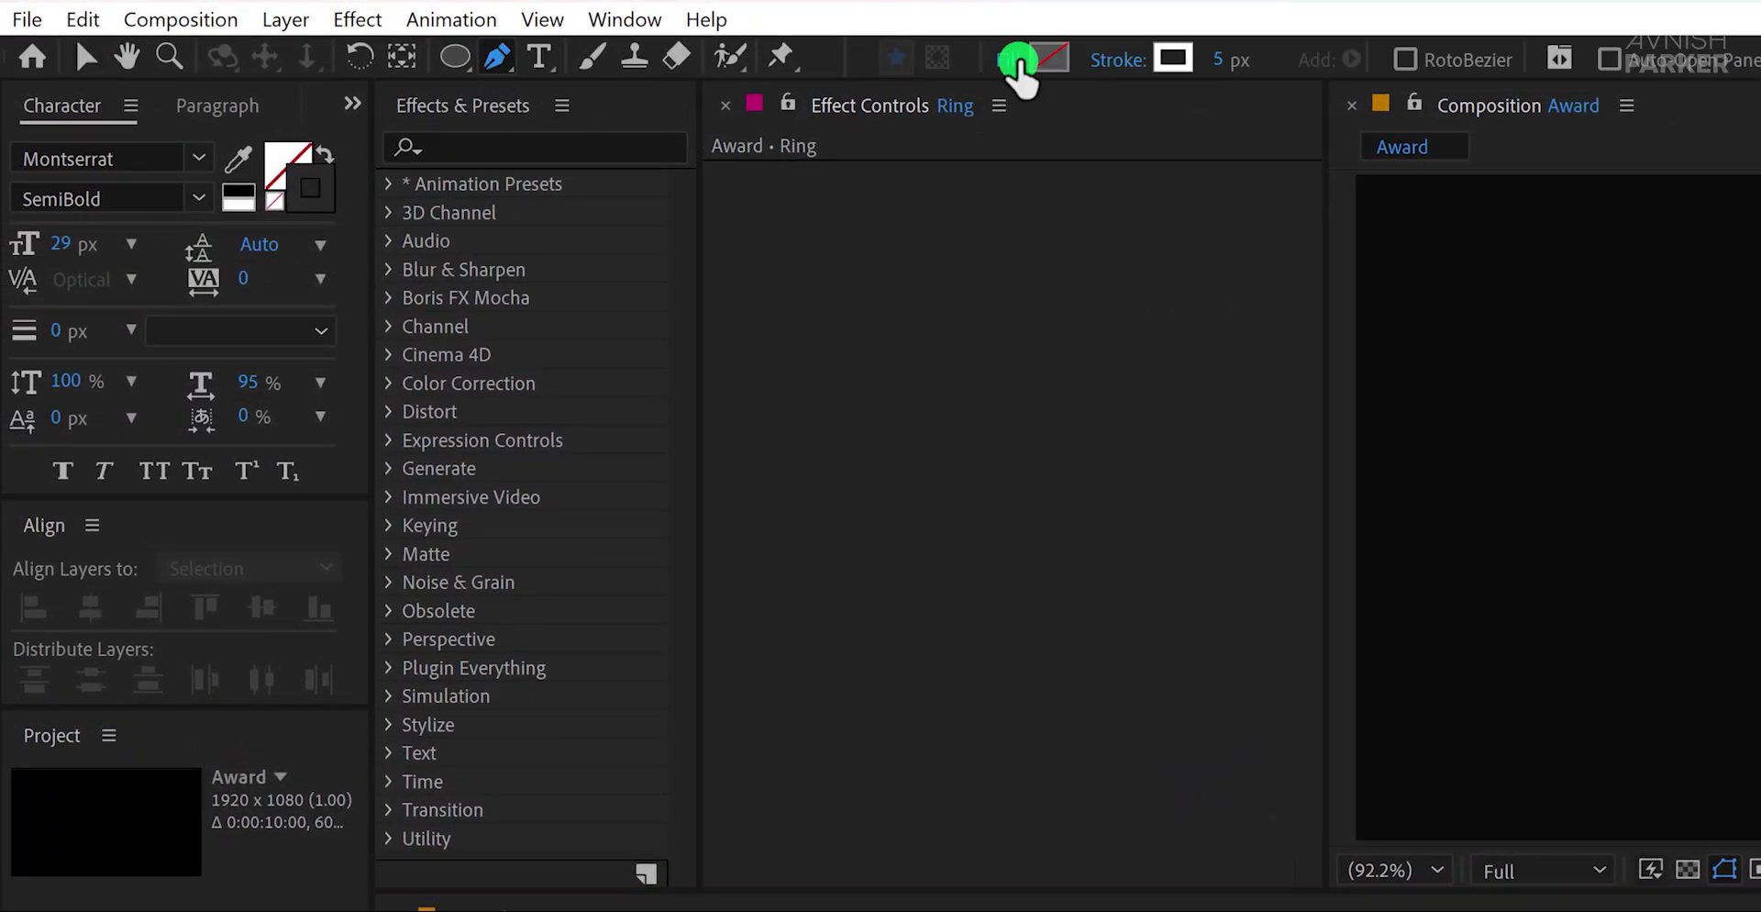
left_click(1020, 64)
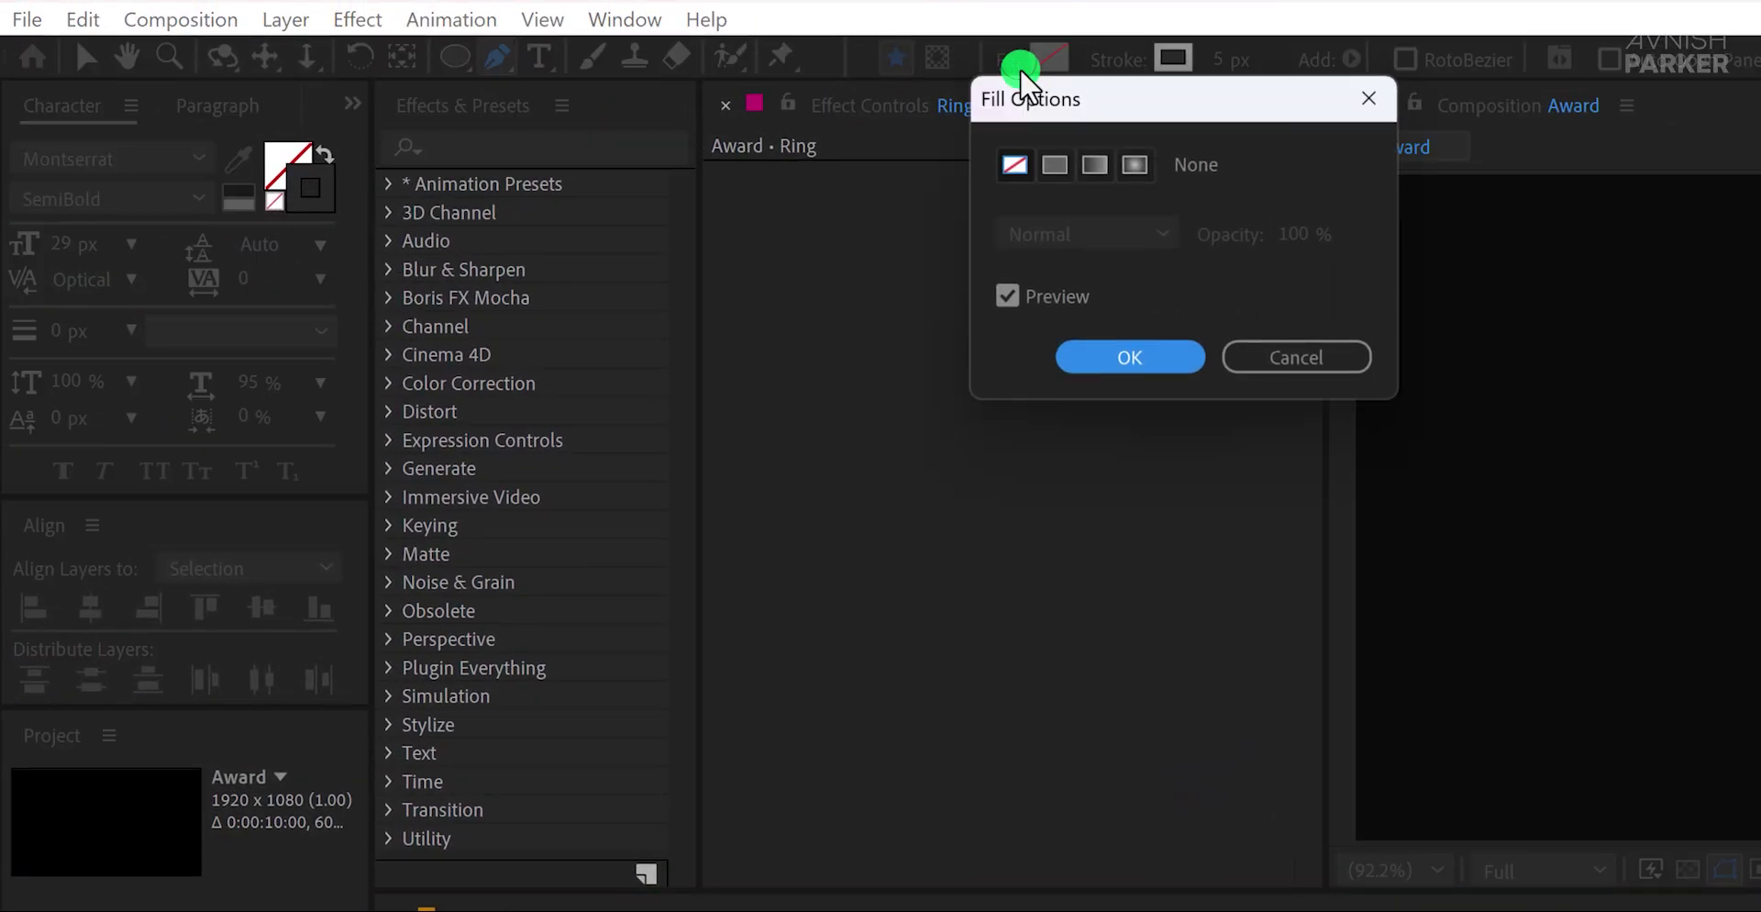
left_click(1054, 165)
left_click(1130, 357)
left_click(1140, 59)
left_click(1066, 154)
left_click(1017, 163)
left_click(1108, 356)
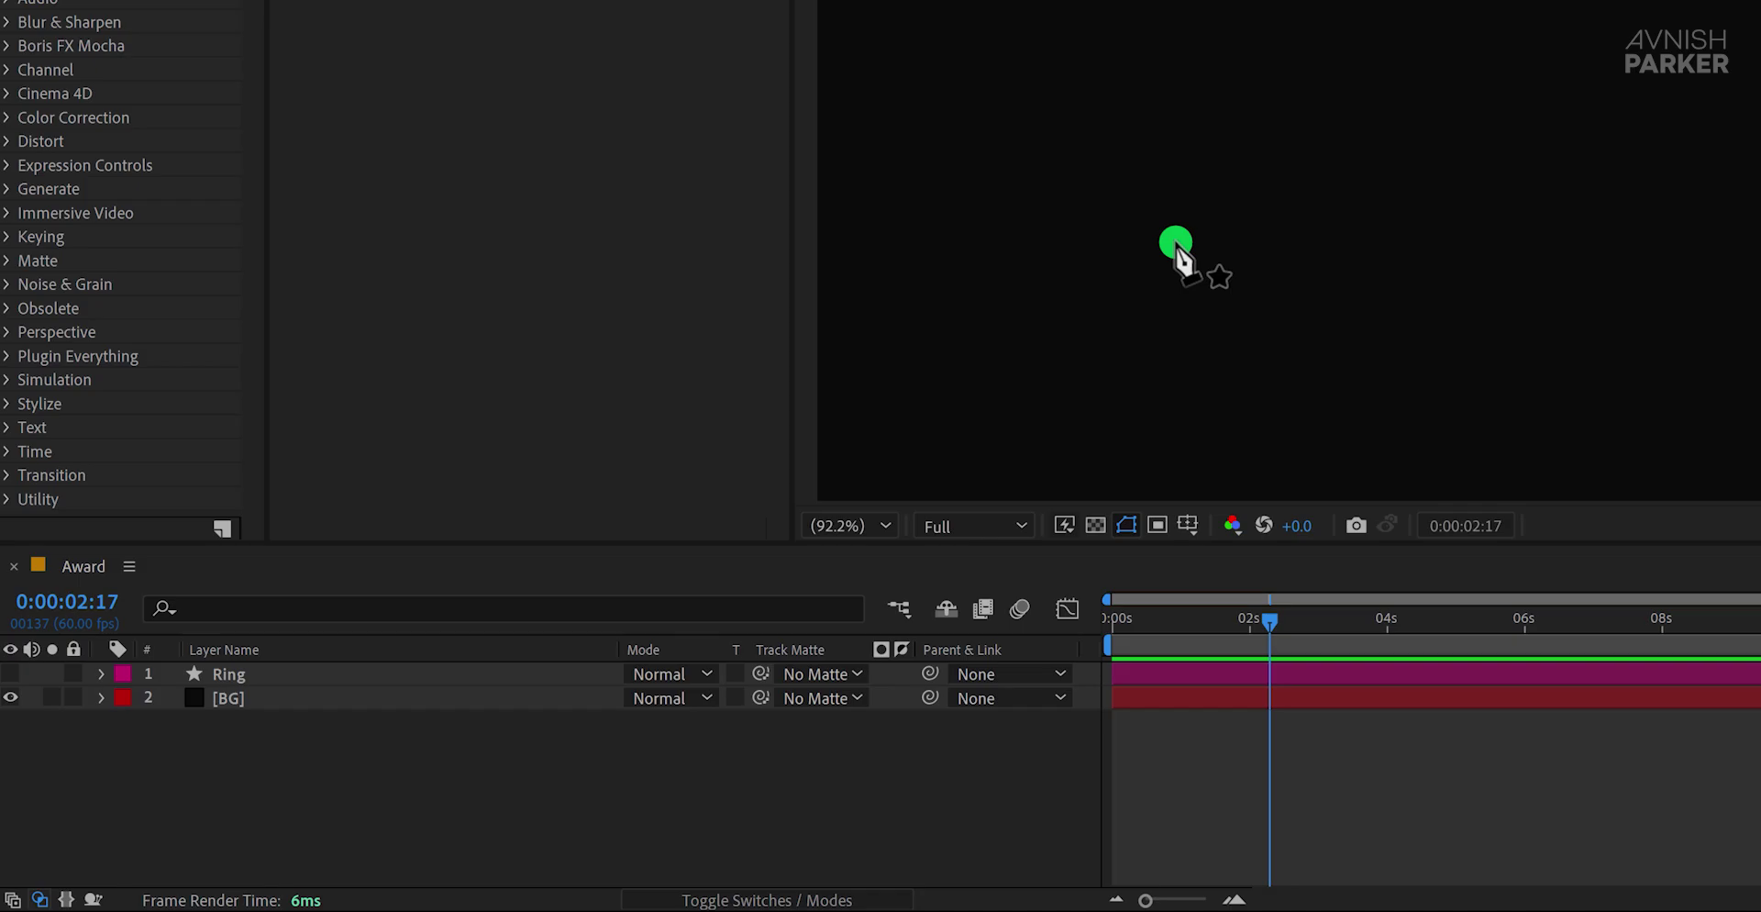
Step: Draw a closed curved leaf shape and adjust its top and bottom curves
left_click(1177, 244)
left_click_drag(1369, 242, 1504, 307)
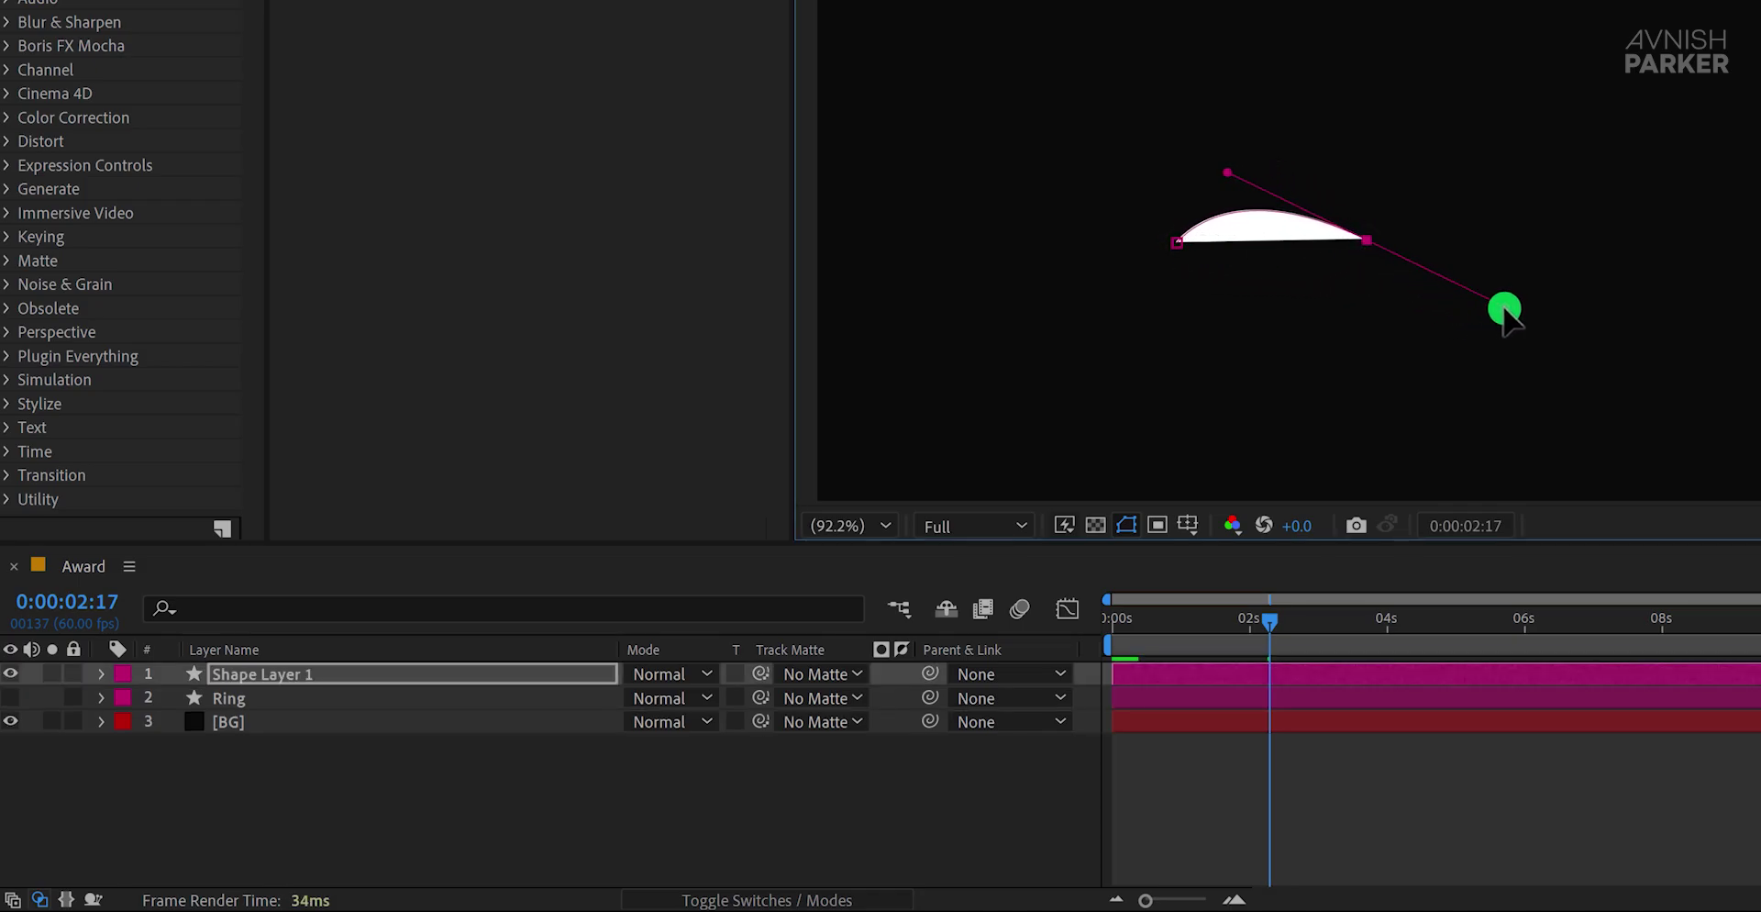
left_click(1177, 248)
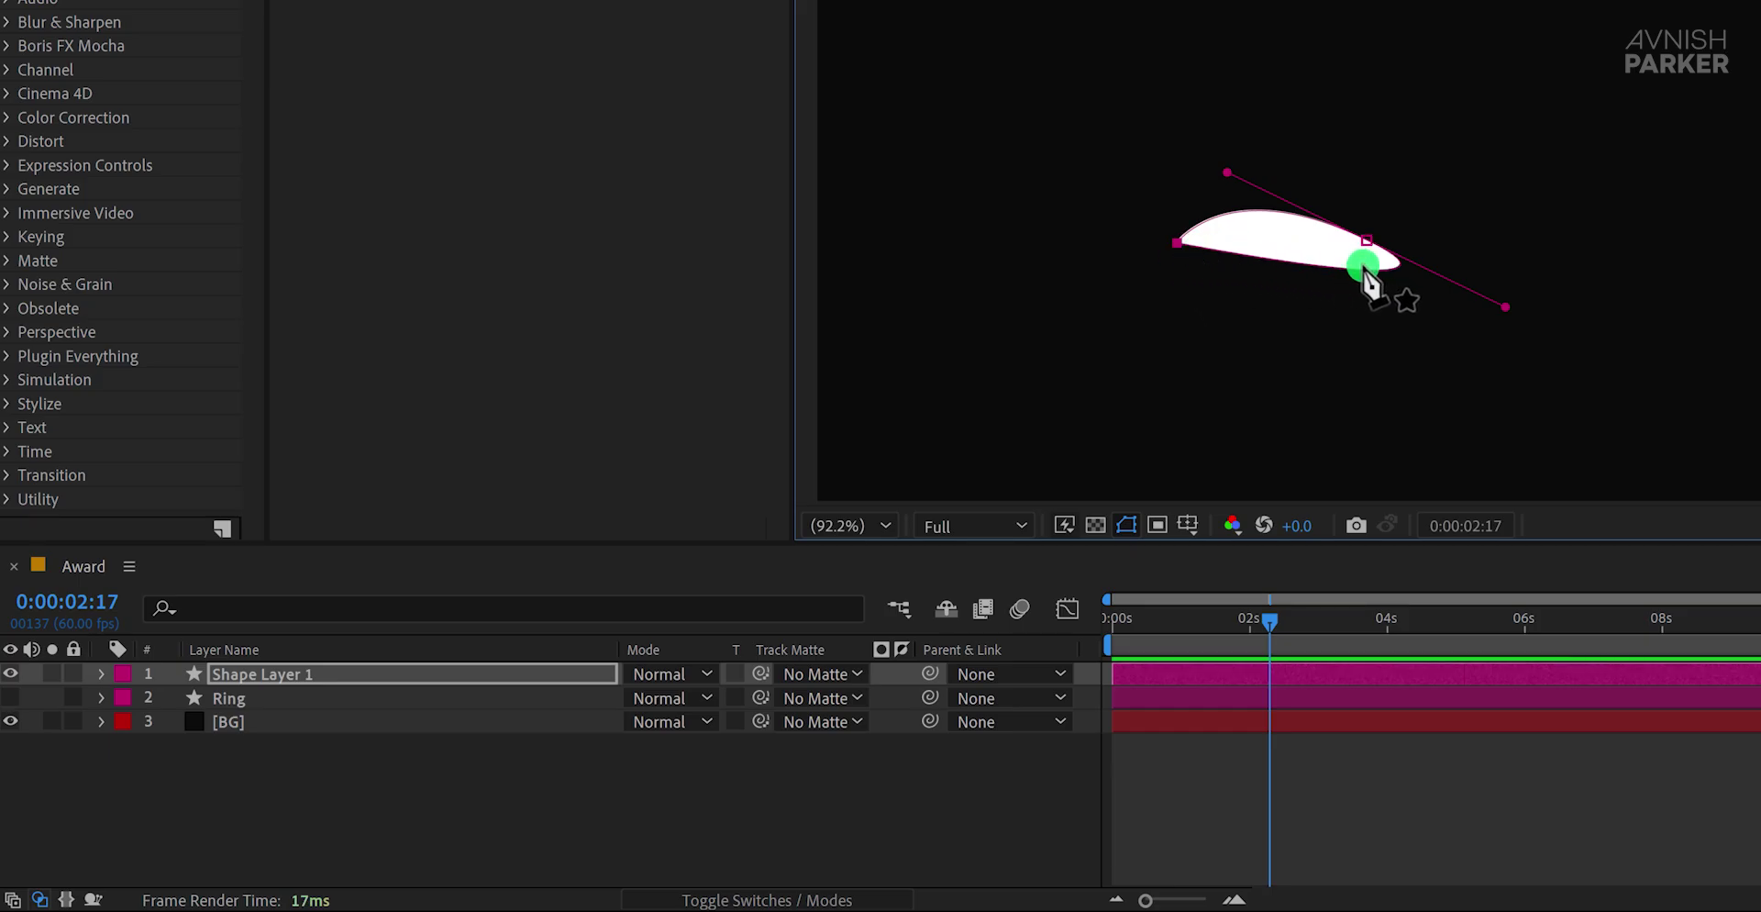
key("alt")
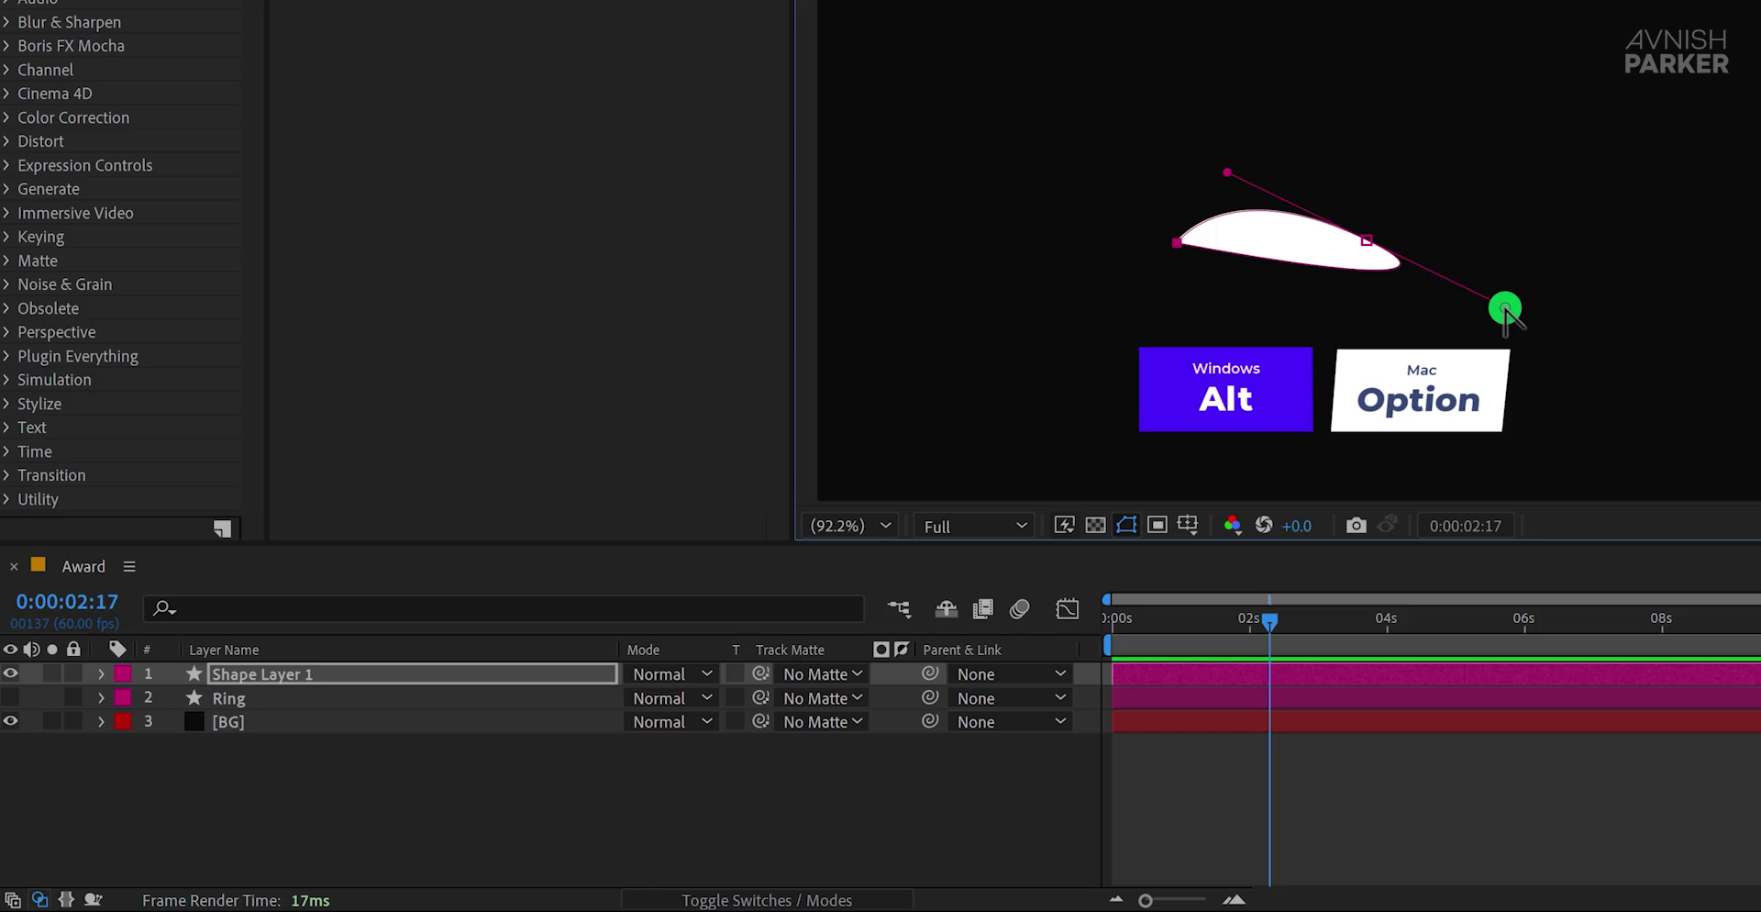
left_click_drag(1505, 307, 1212, 308)
left_click_drag(1227, 171, 1198, 170)
Step: Move the leaf layer's anchor point to its left tip with the Pan Behind tool
left_click(856, 767)
left_click(508, 675)
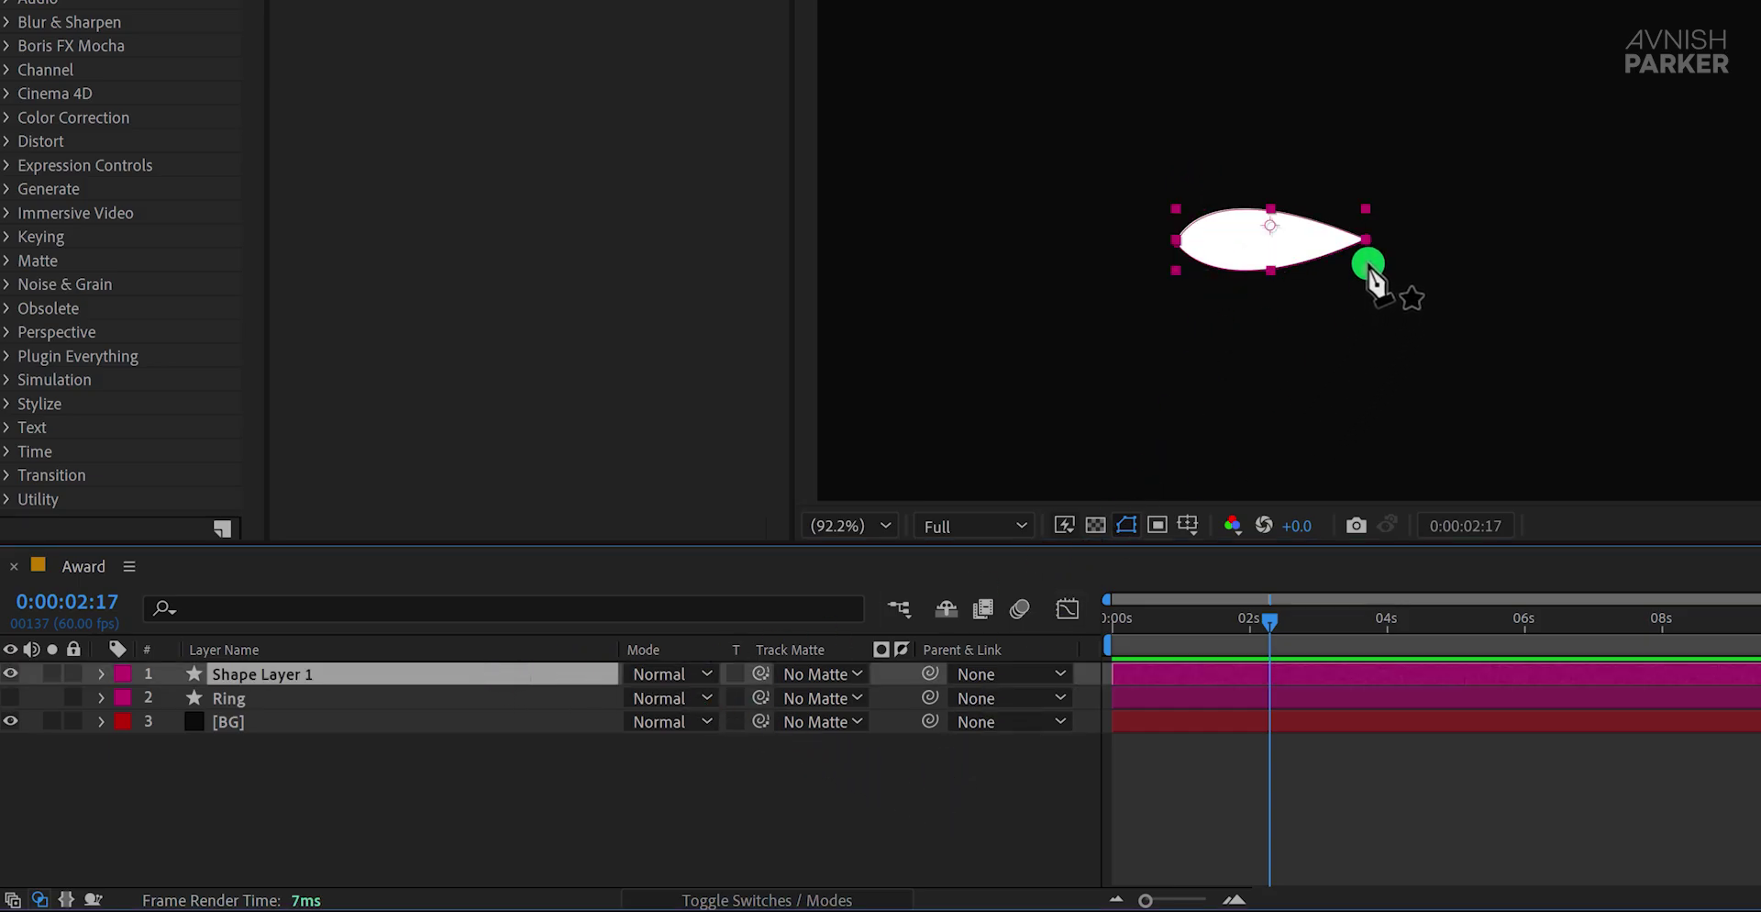
key("y")
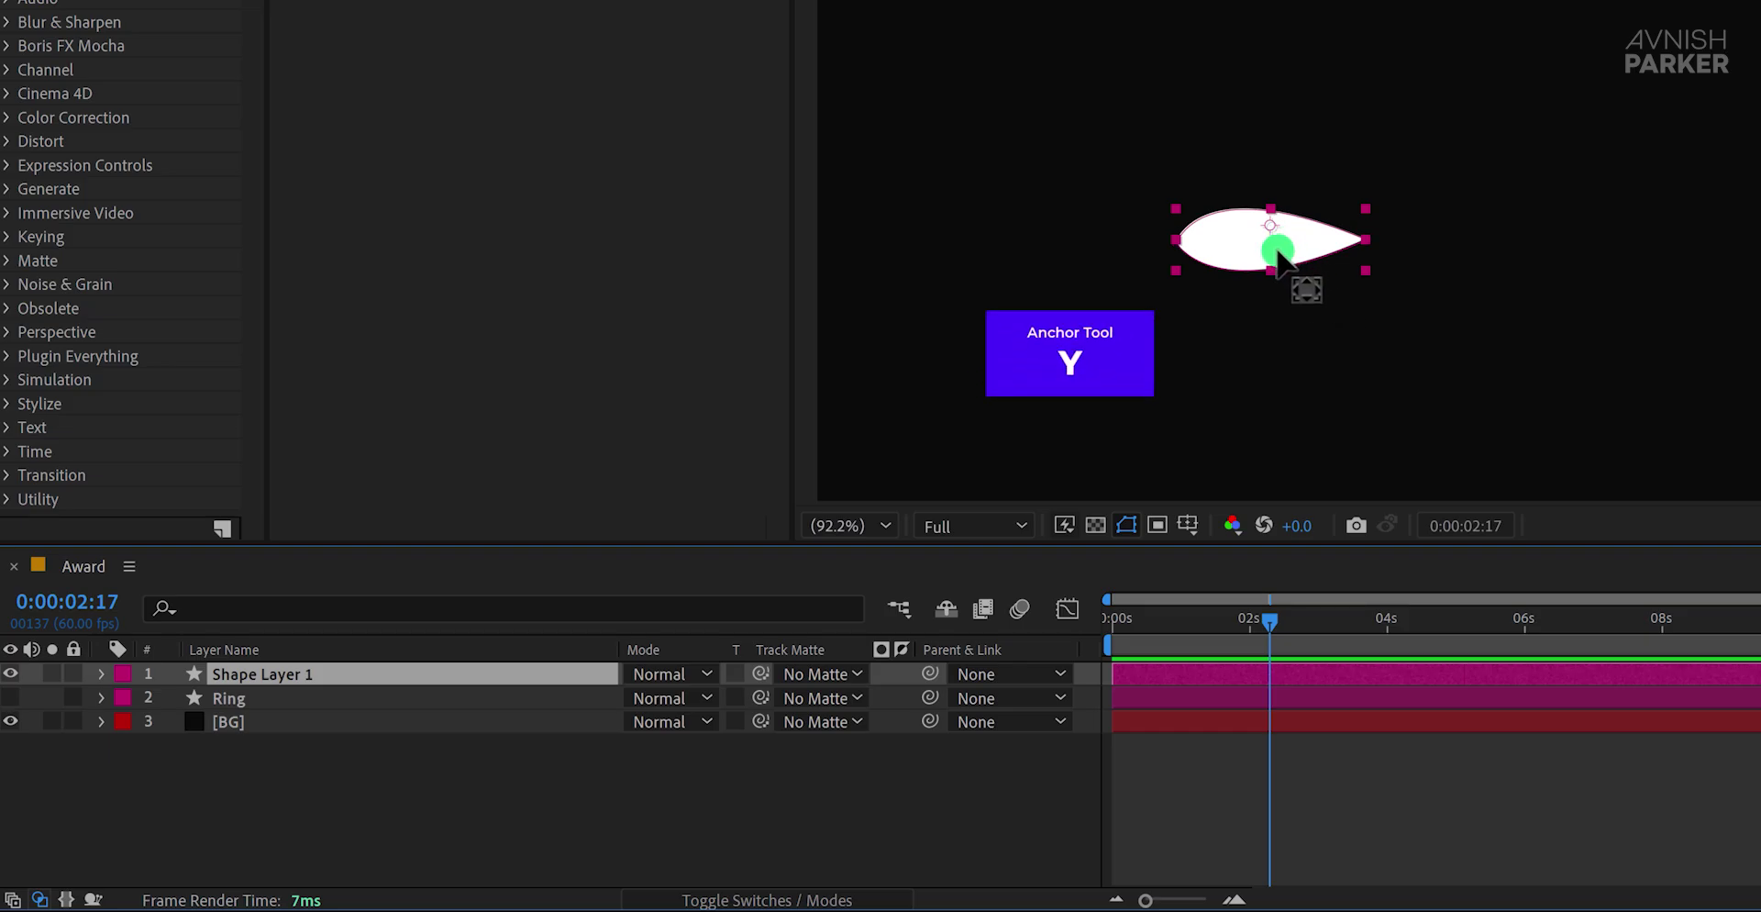
mouse_move(1271, 225)
left_mouse_down()
mouse_move(1183, 240)
mouse_move(587, 571)
left_mouse_up()
Step: Rename the leaf layer to Leaf, undoing trial rotation and scale changes
left_click_drag(437, 679, 431, 675)
key("Return")
type("Leaf")
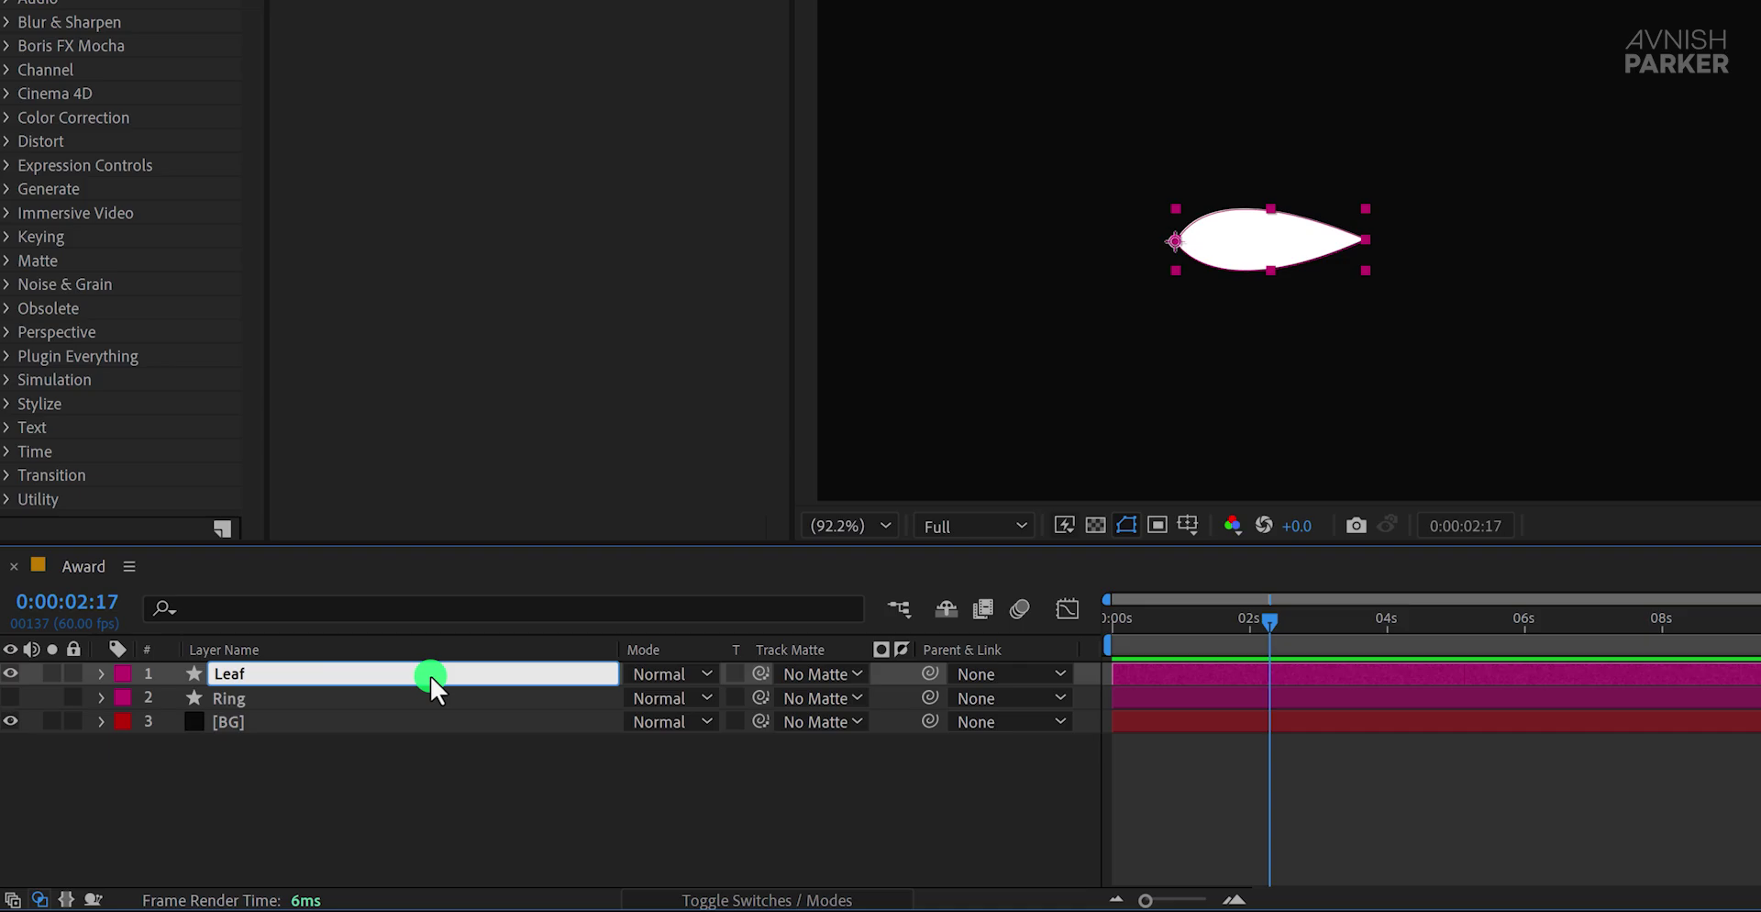
key("Return")
key("r")
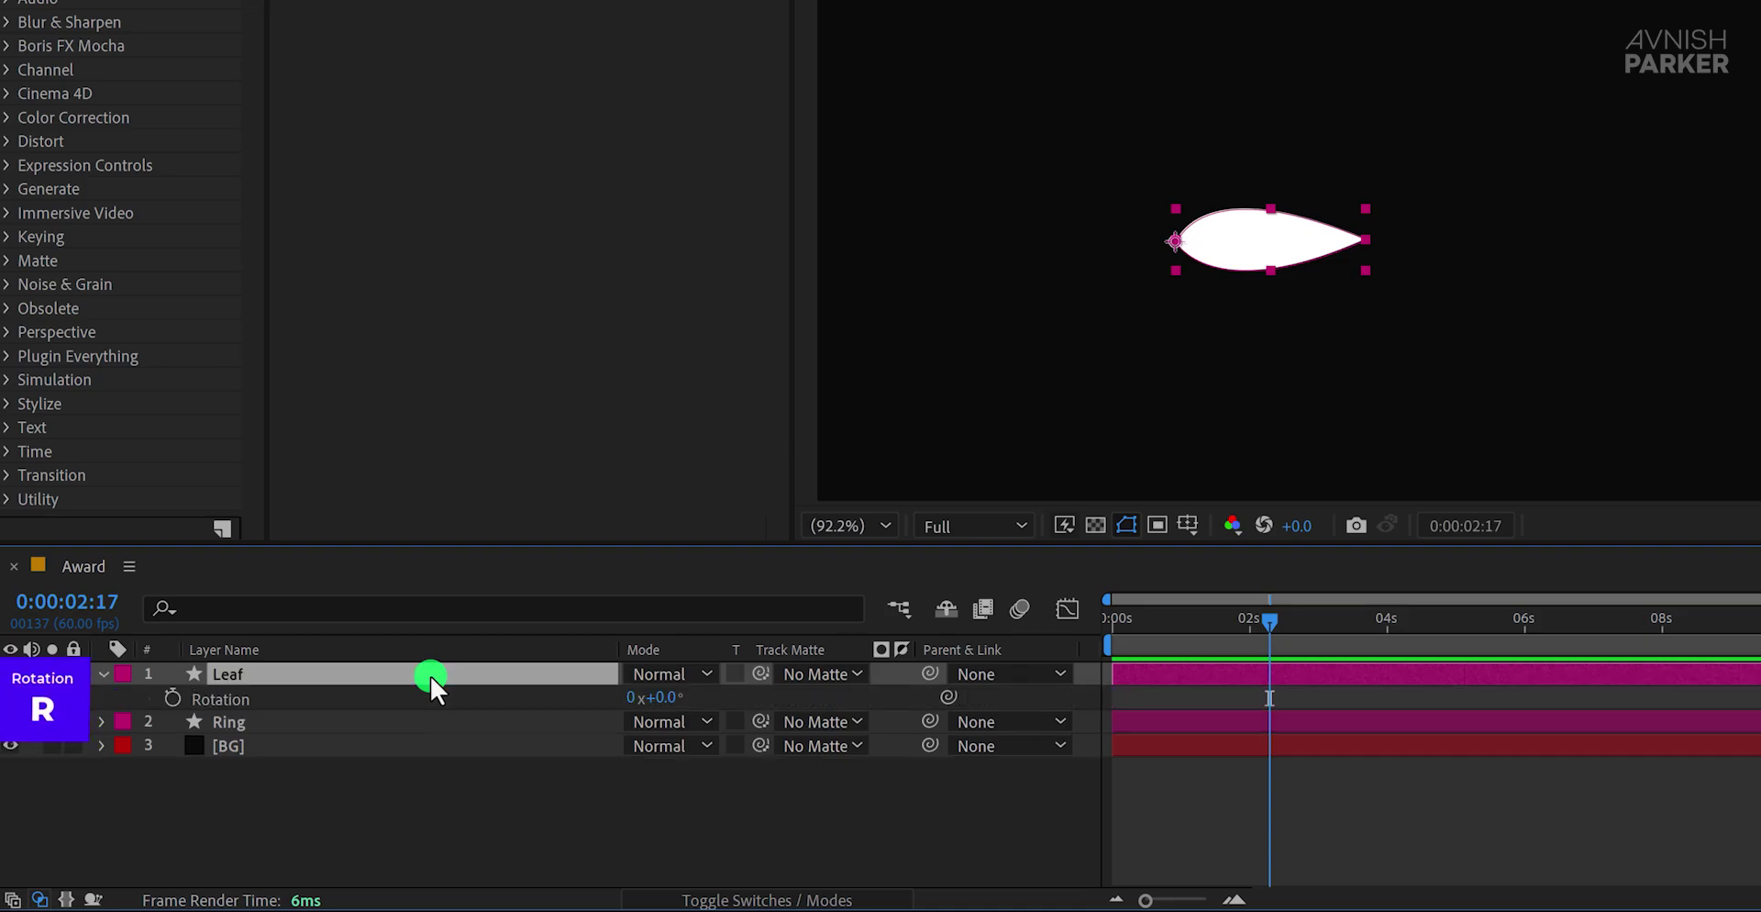
left_click_drag(664, 708, 706, 715)
key("s")
key("ctrl+z")
key("ctrl+z")
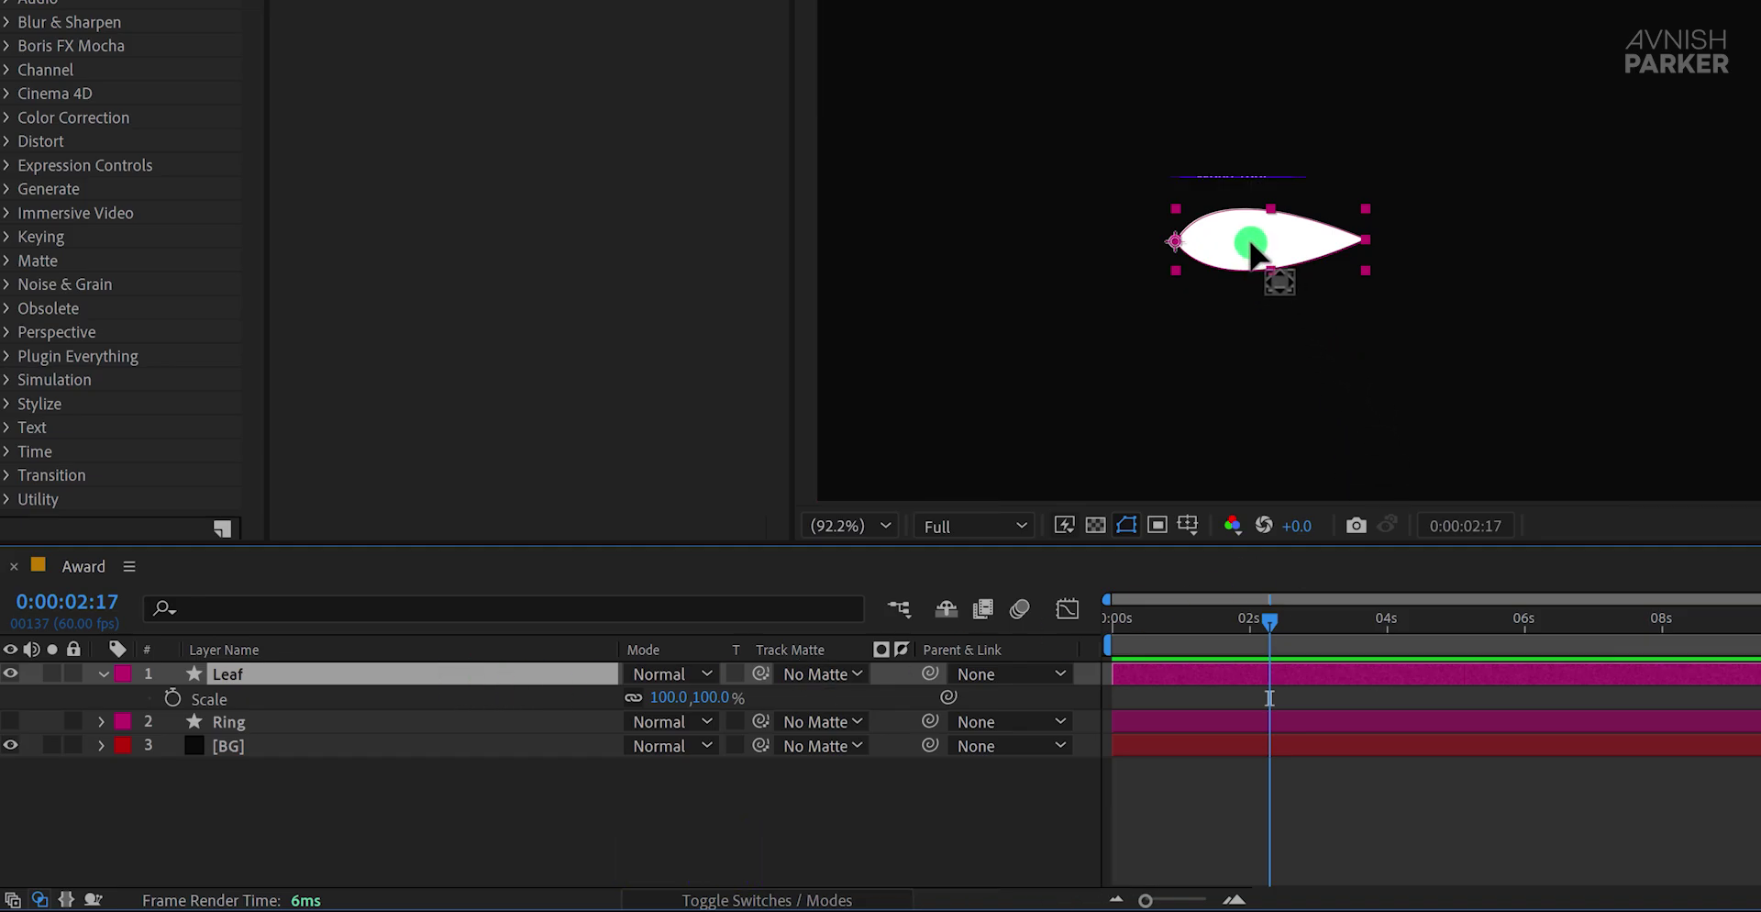
Step: Shift the leaf right and down, set Rotation to -30°, and duplicate it
key("v")
left_click_drag(1252, 252, 1408, 286)
key("r")
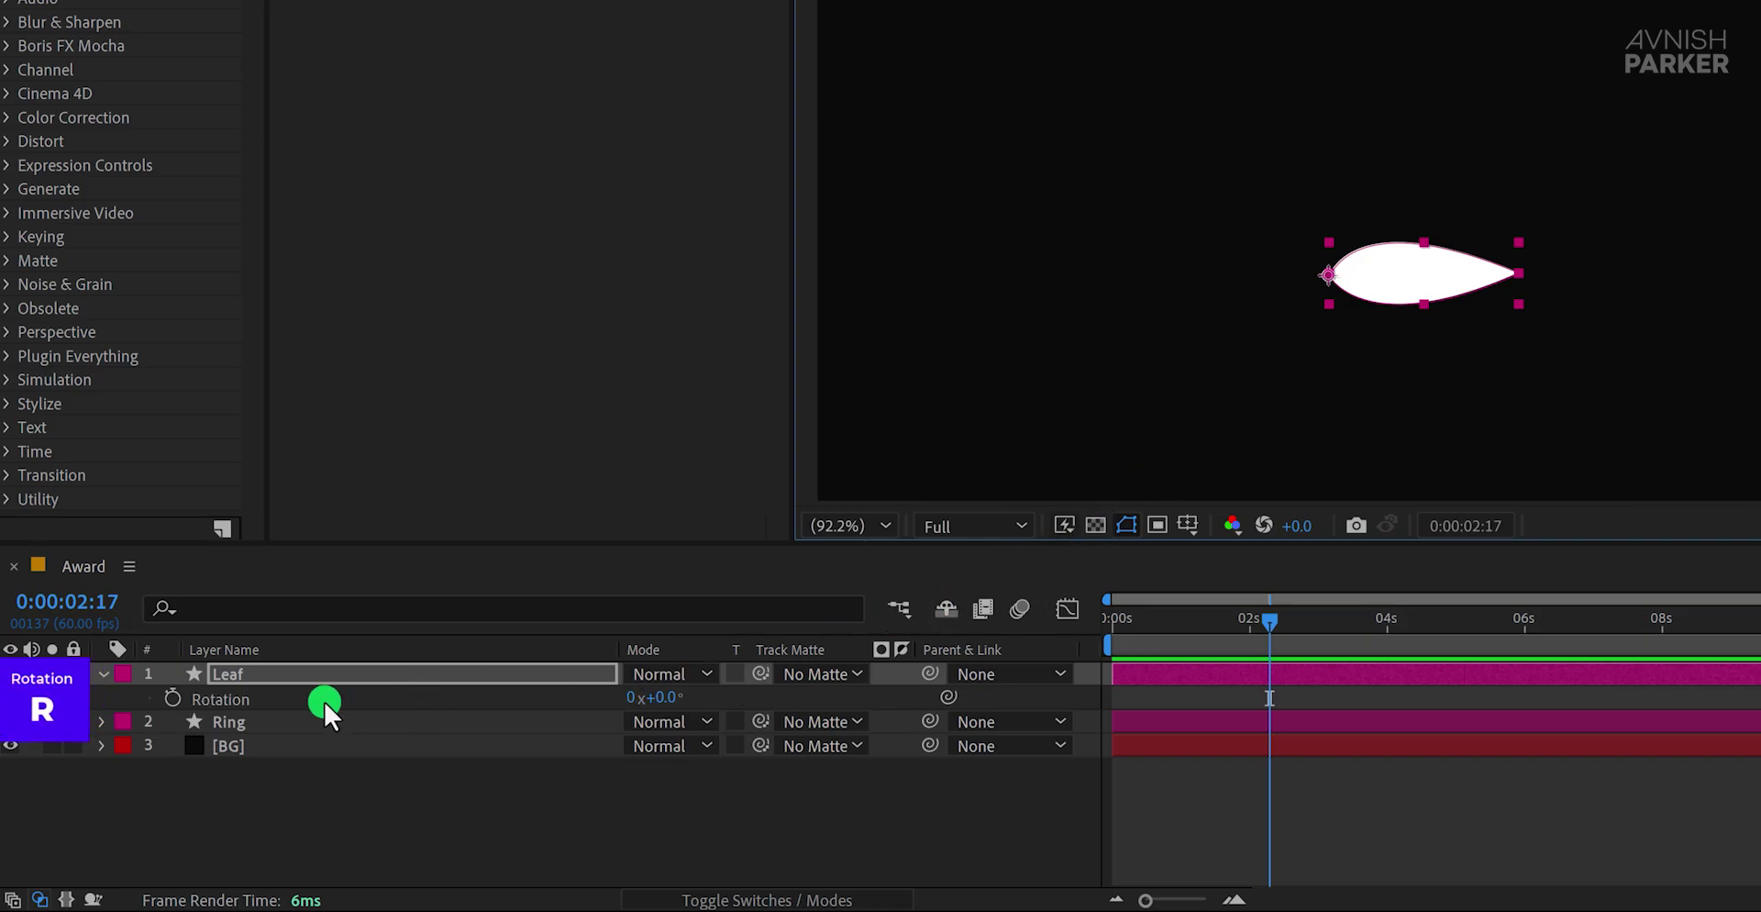
left_click_drag(674, 701, 660, 696)
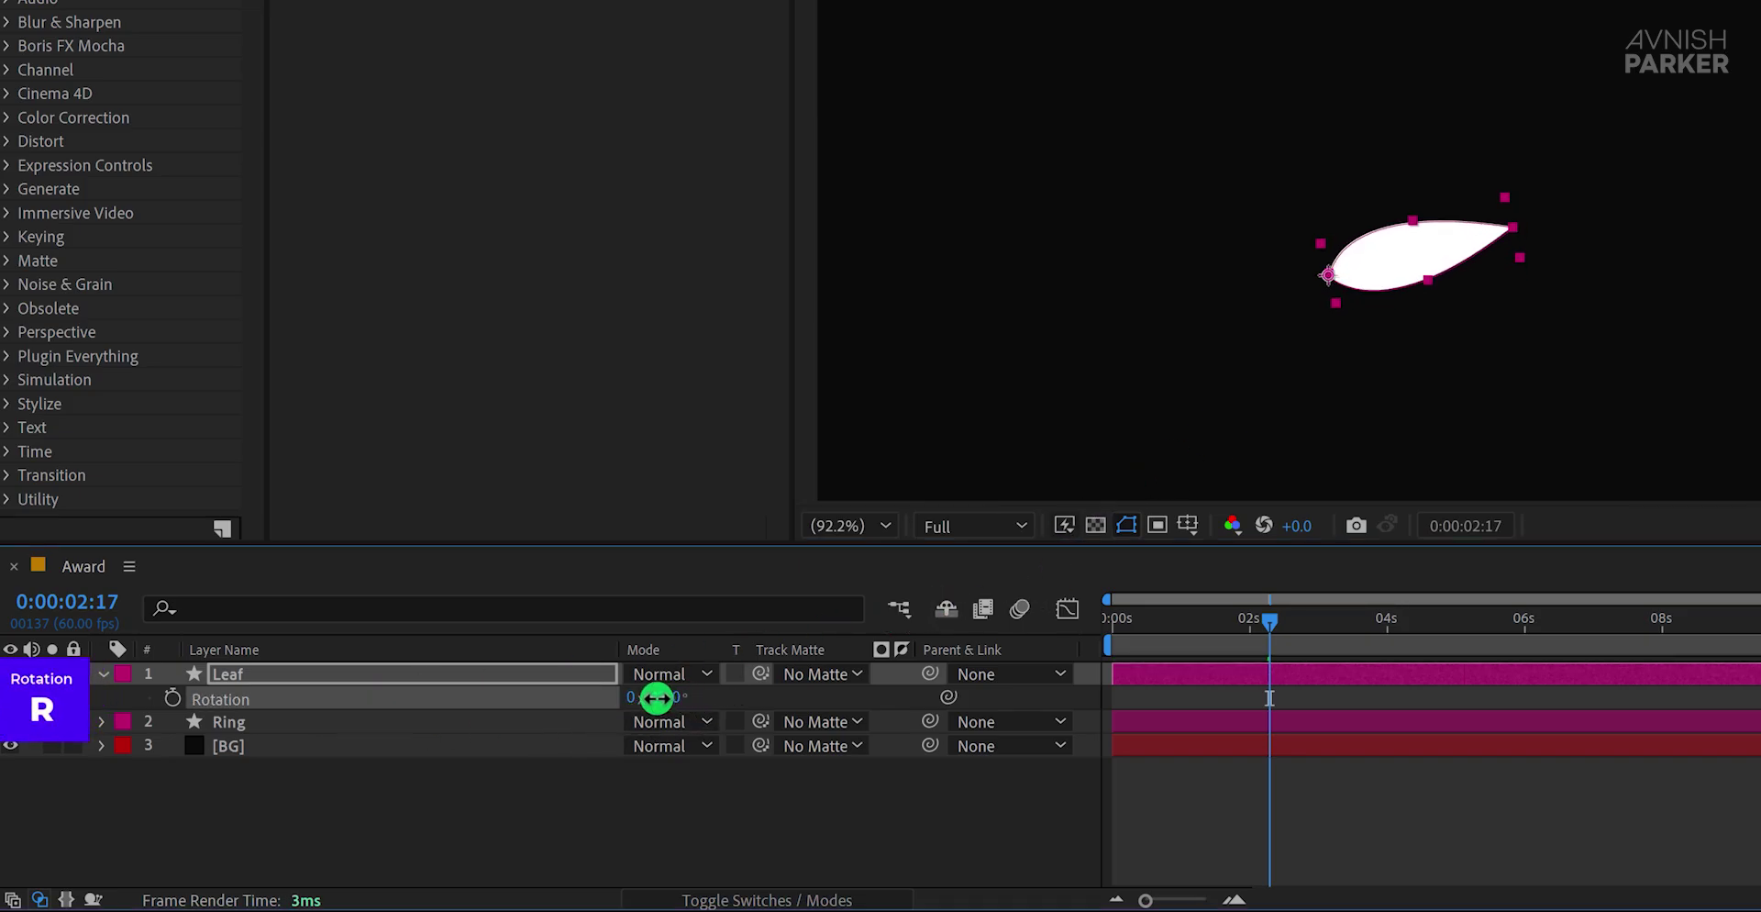
left_click(676, 702)
type("-30")
key("Return")
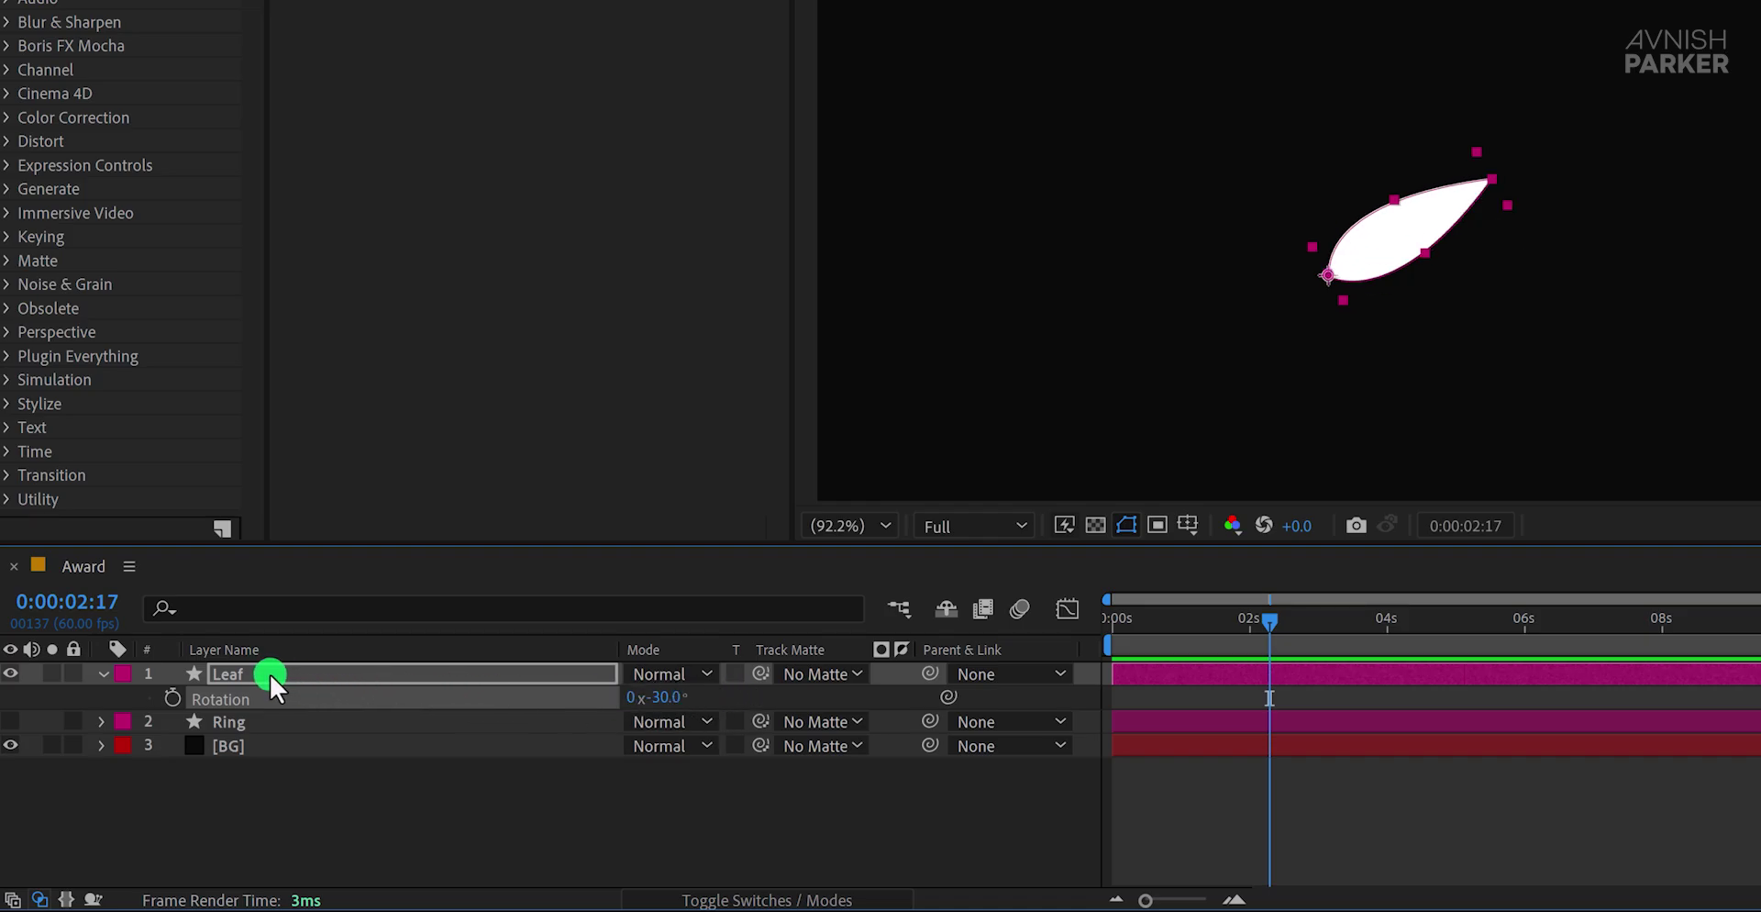
left_click(270, 673)
key("ctrl+d")
key("ctrl+d")
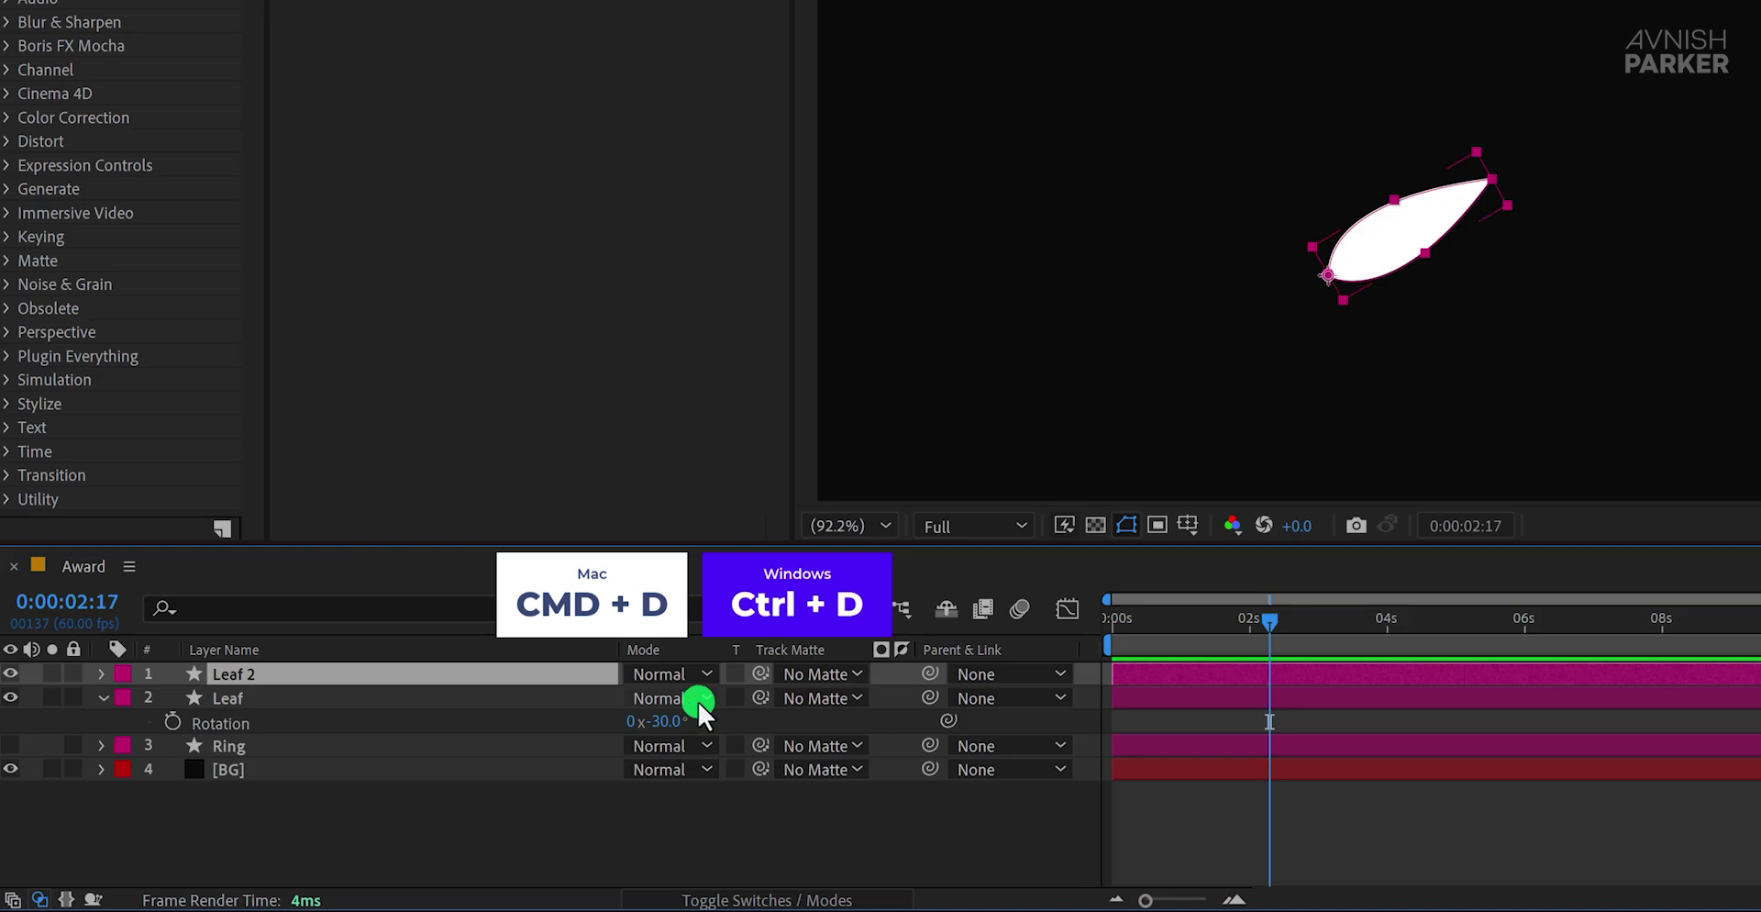
Step: Flip Leaf 2 horizontally
right_click(507, 687)
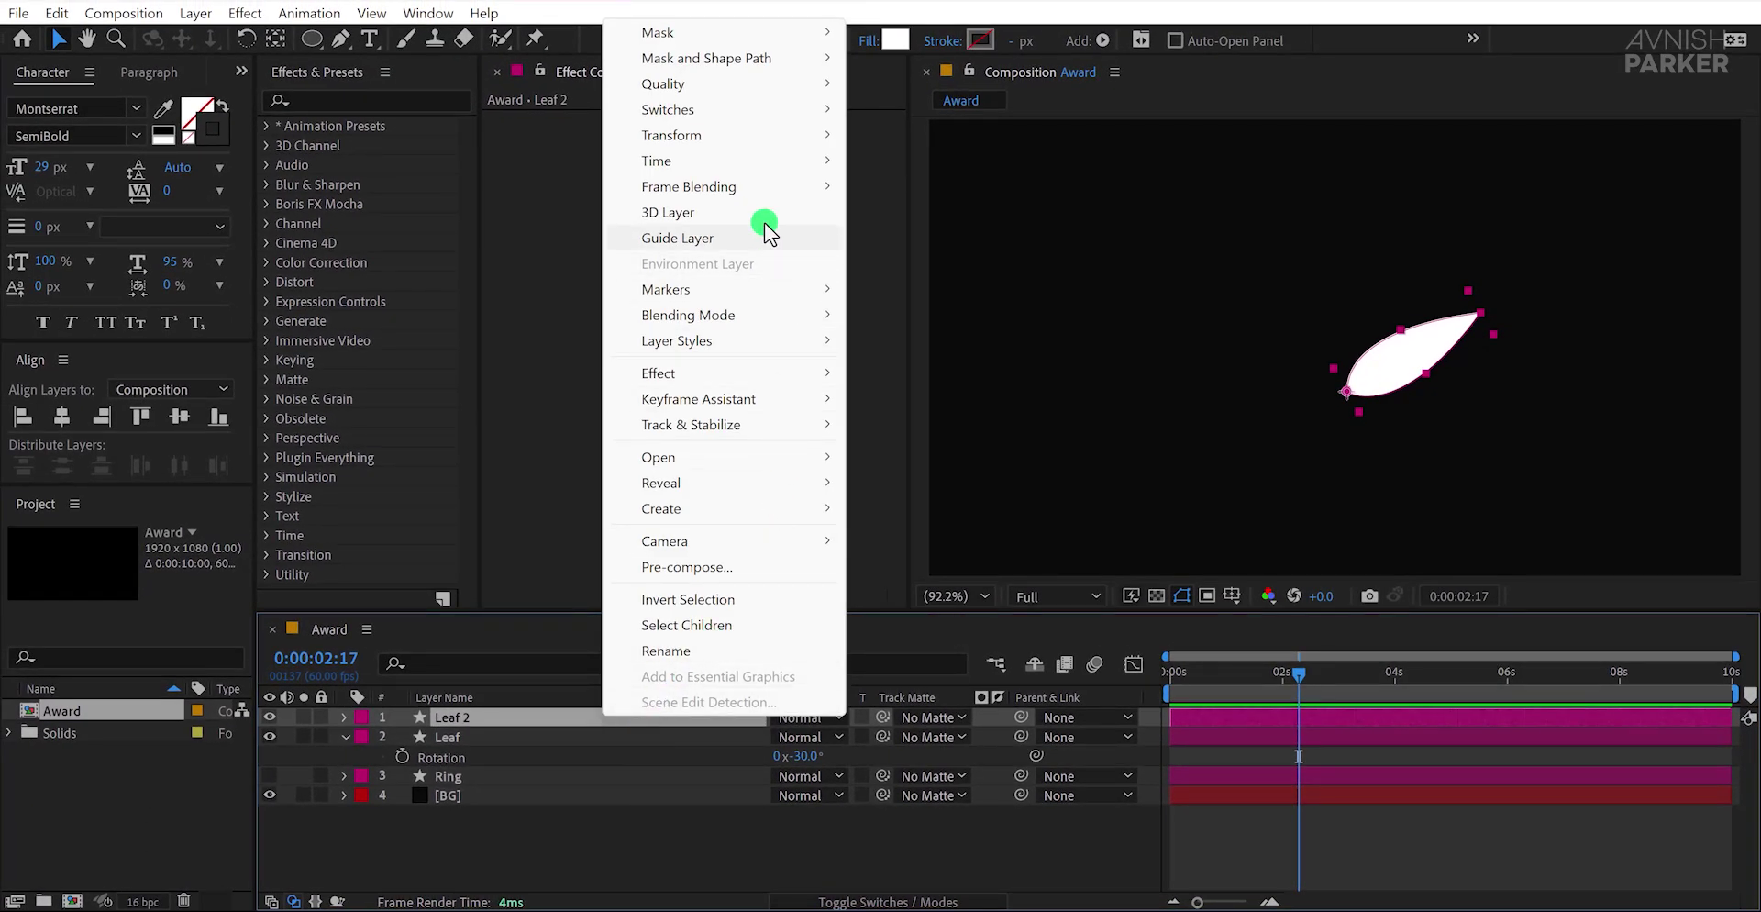
mouse_move(743, 138)
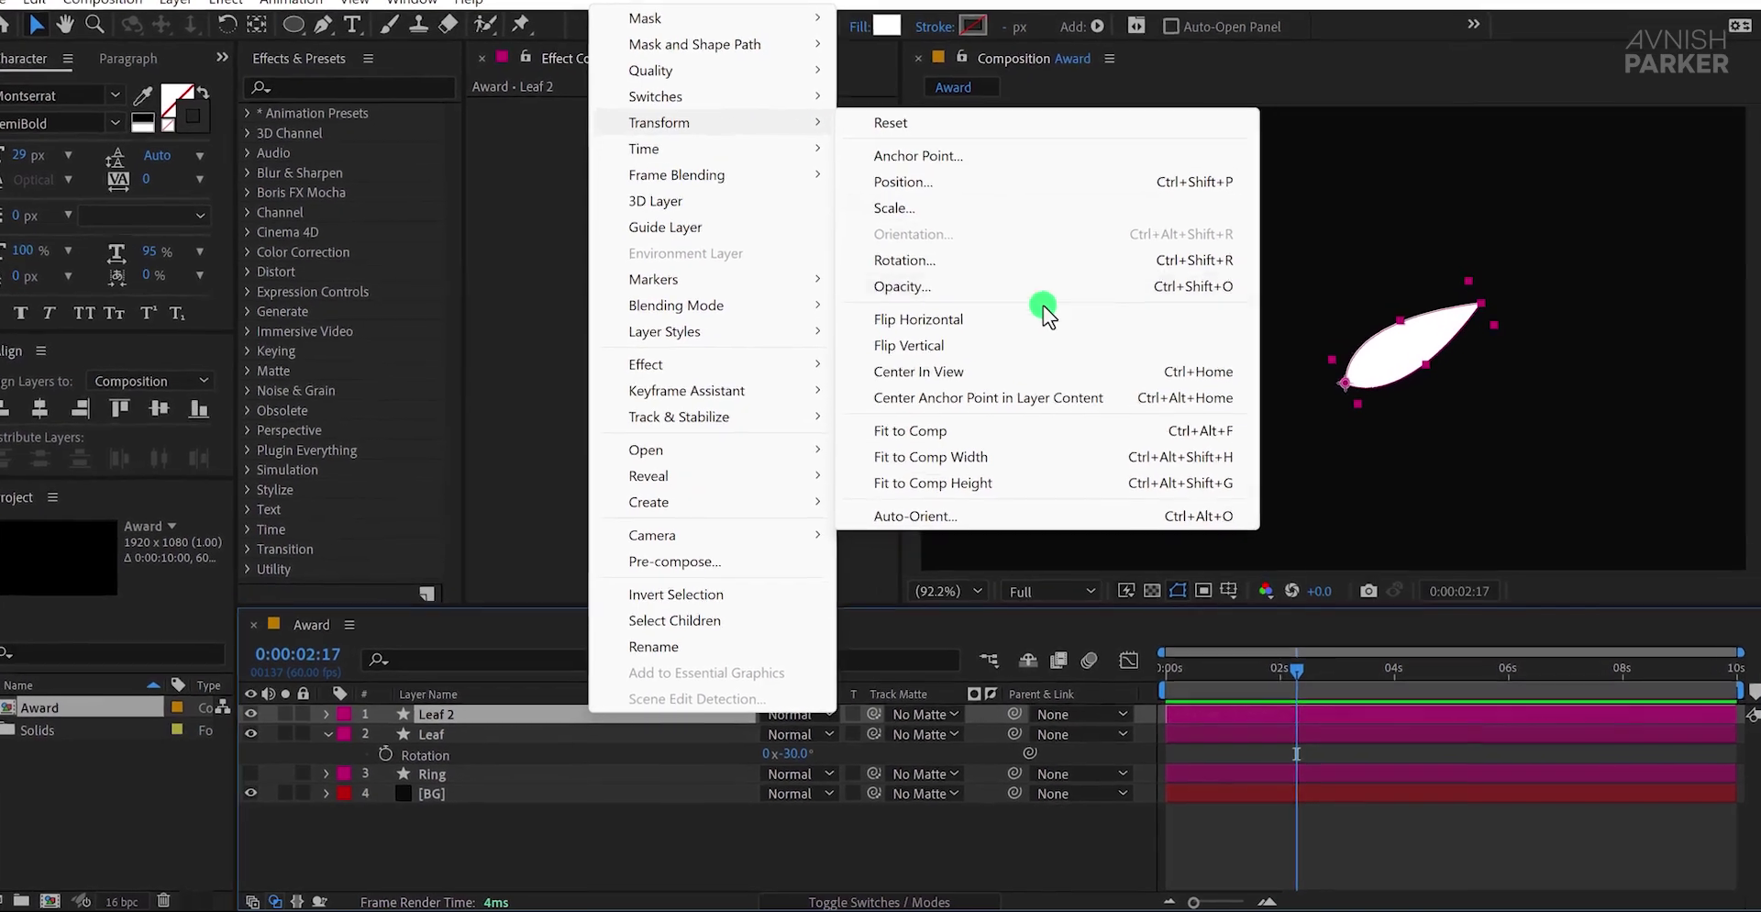
left_click(1037, 319)
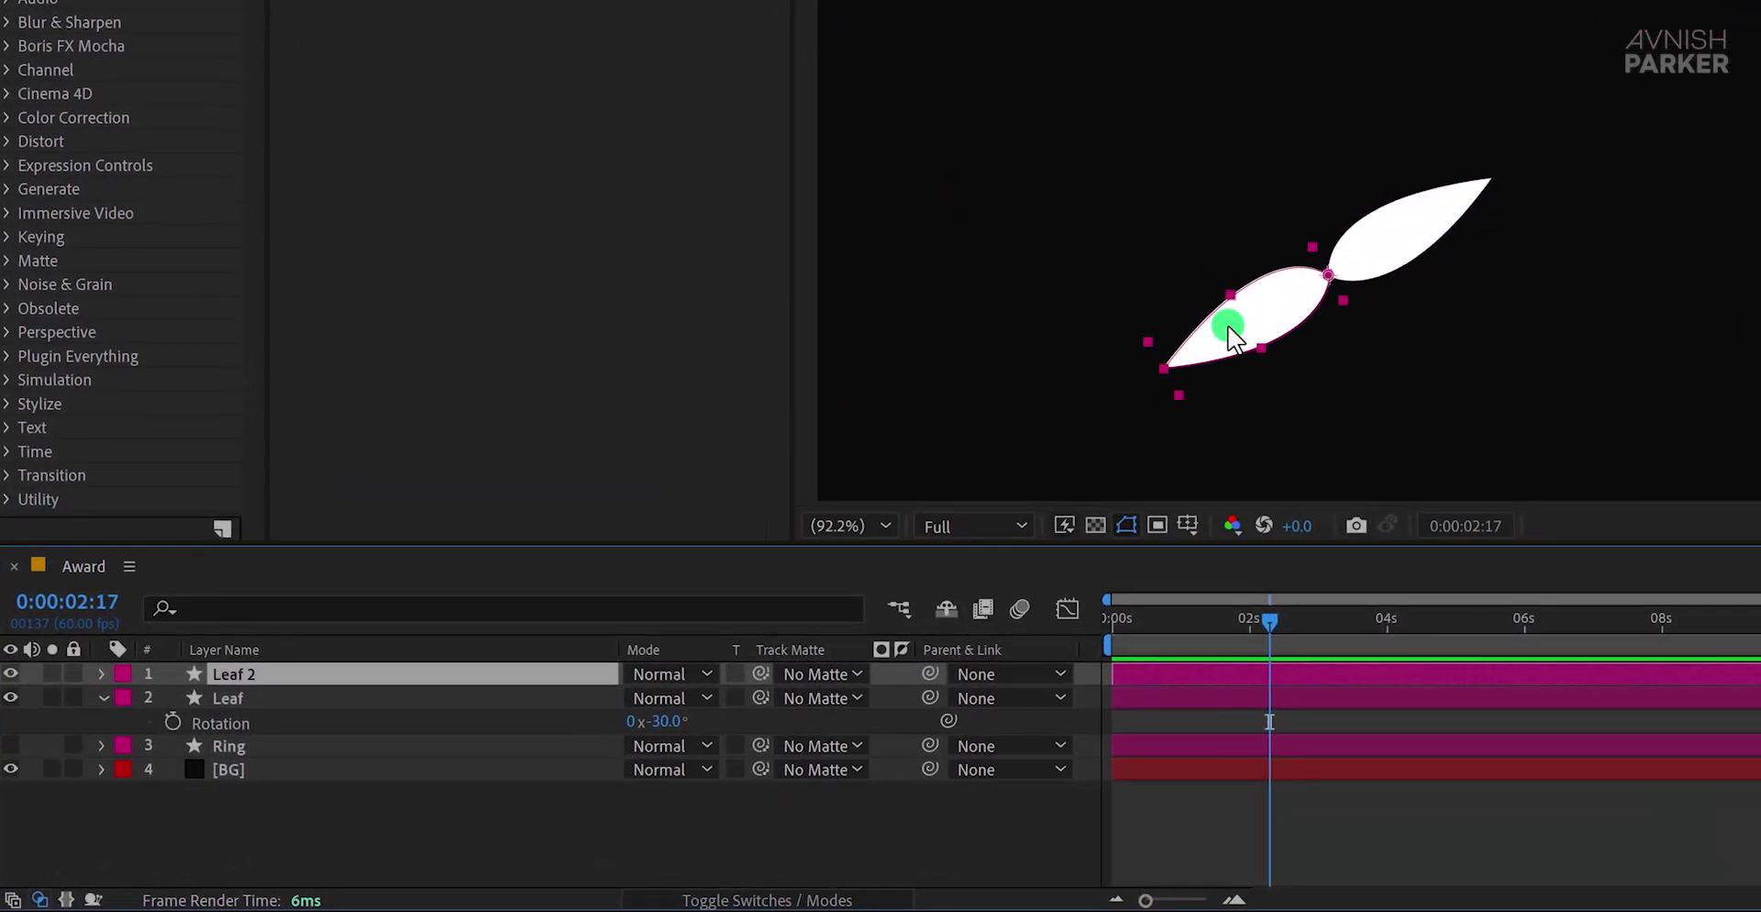
Step: Set Leaf 2's Rotation to +30° and return the playhead to the start
key("r")
mouse_move(654, 697)
left_mouse_down()
mouse_move(716, 698)
mouse_move(679, 698)
left_mouse_up()
left_click(674, 697)
type("30")
key("Return")
left_click(730, 695)
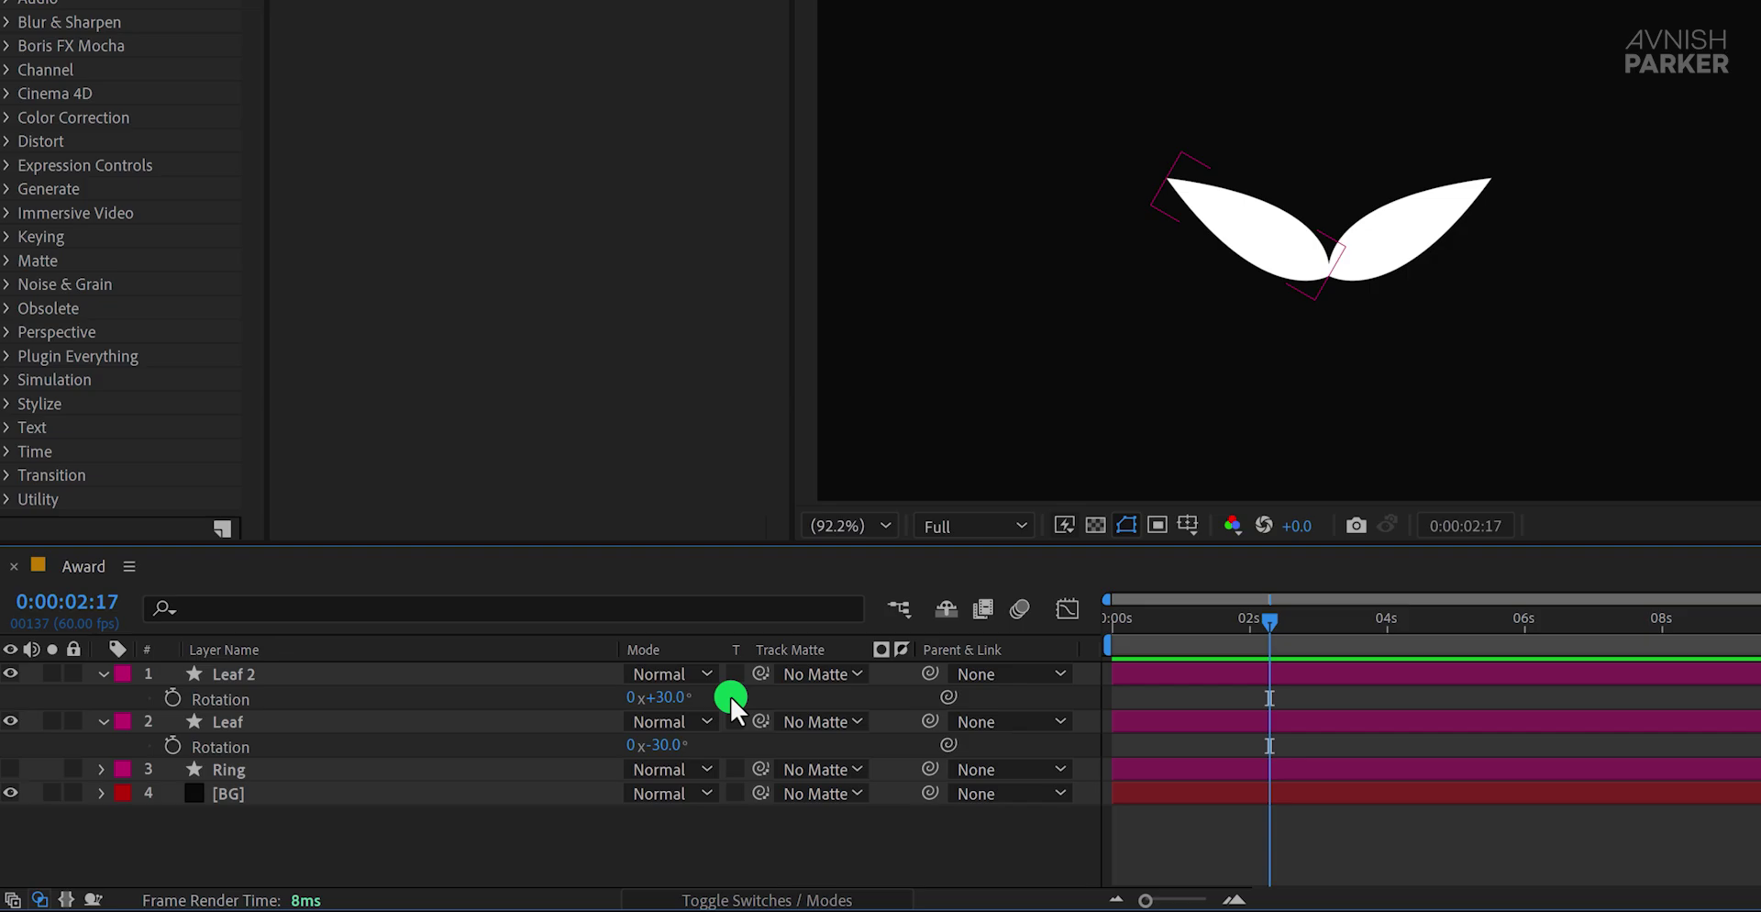
left_click(631, 883)
left_click_drag(1158, 624, 1106, 622)
Step: Add Scale keyframes to both Leaf and Leaf 2 at the current time
left_click(229, 665)
left_click(230, 721, "shift")
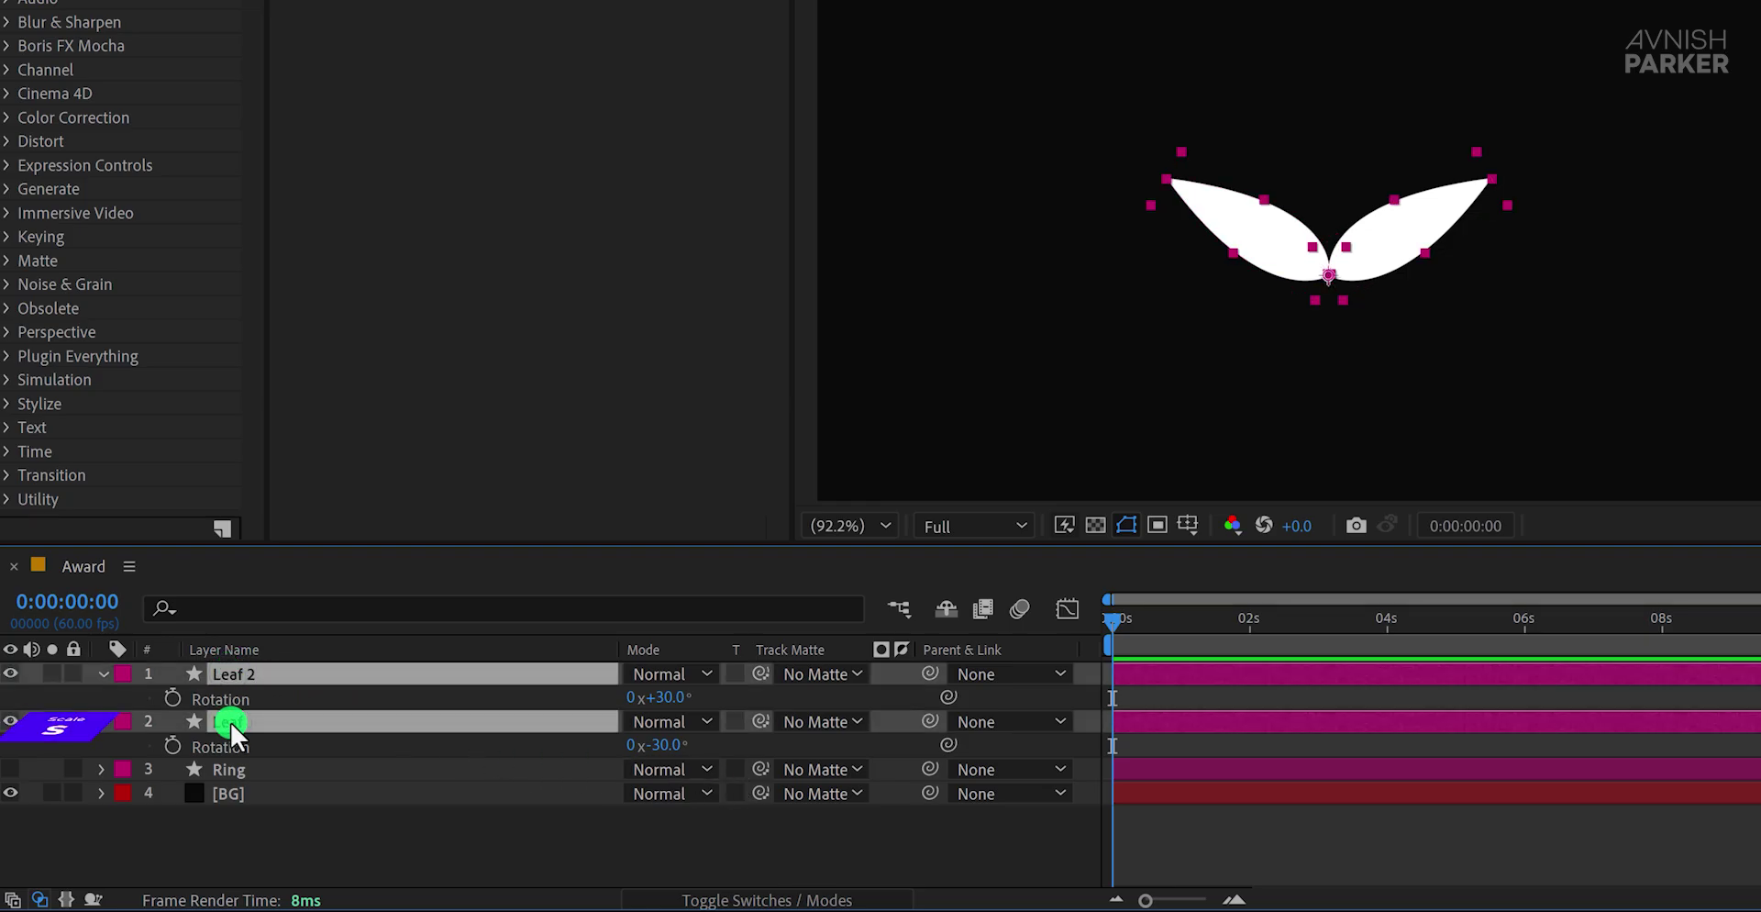
key("s")
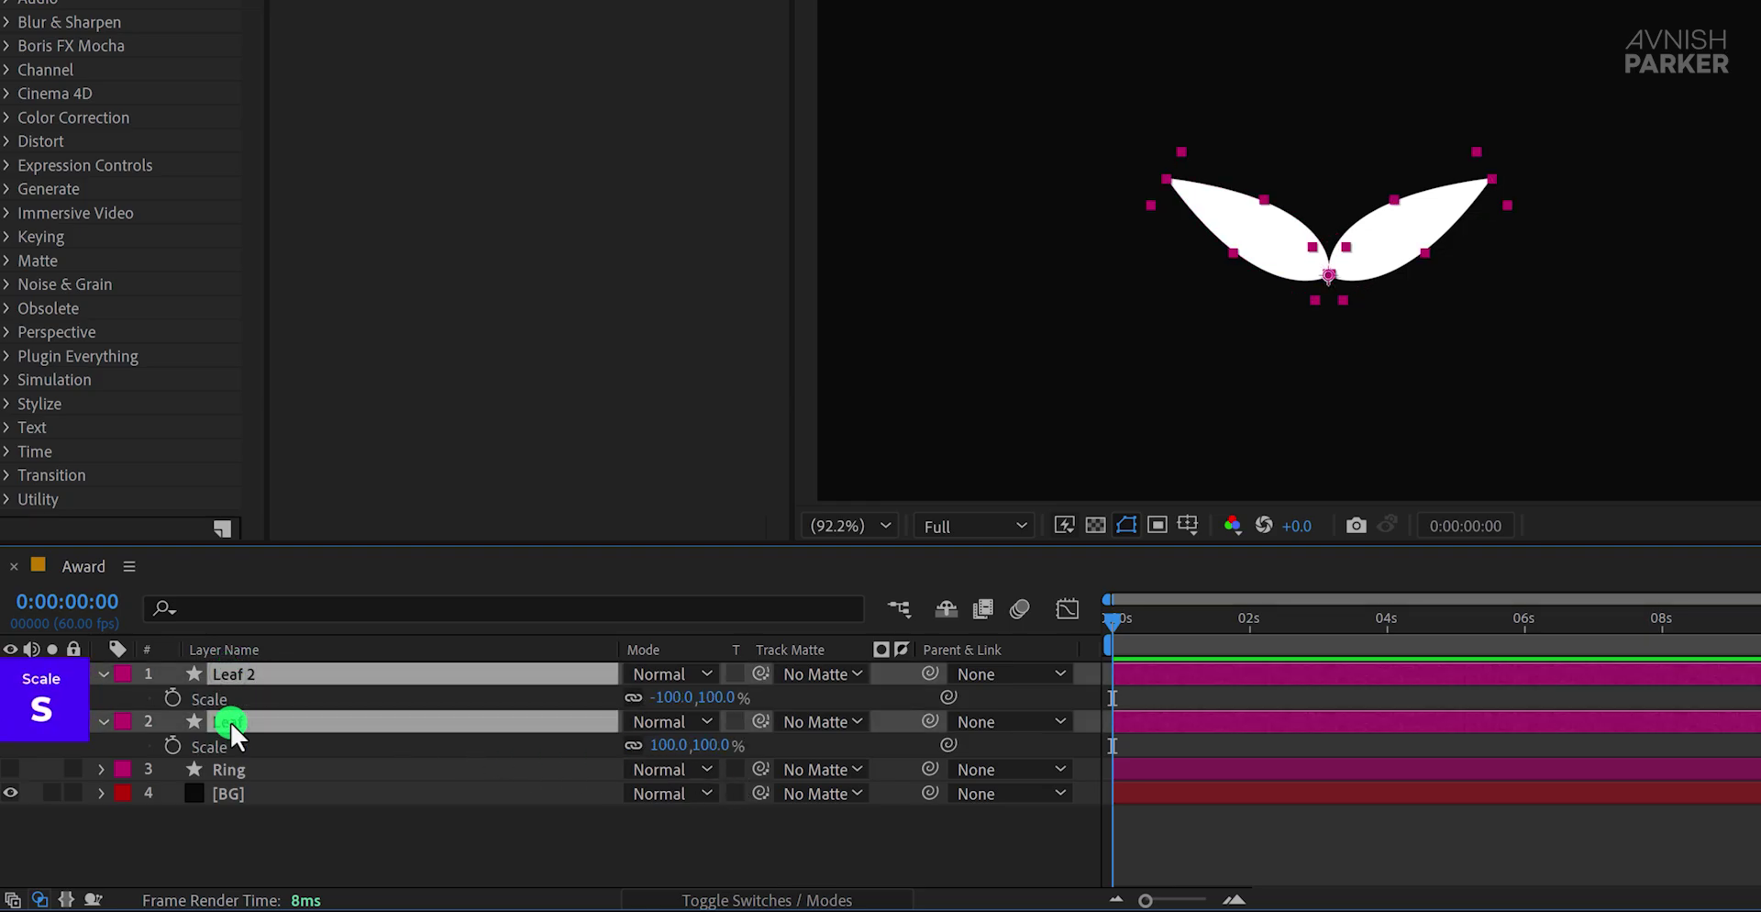
left_click(173, 745)
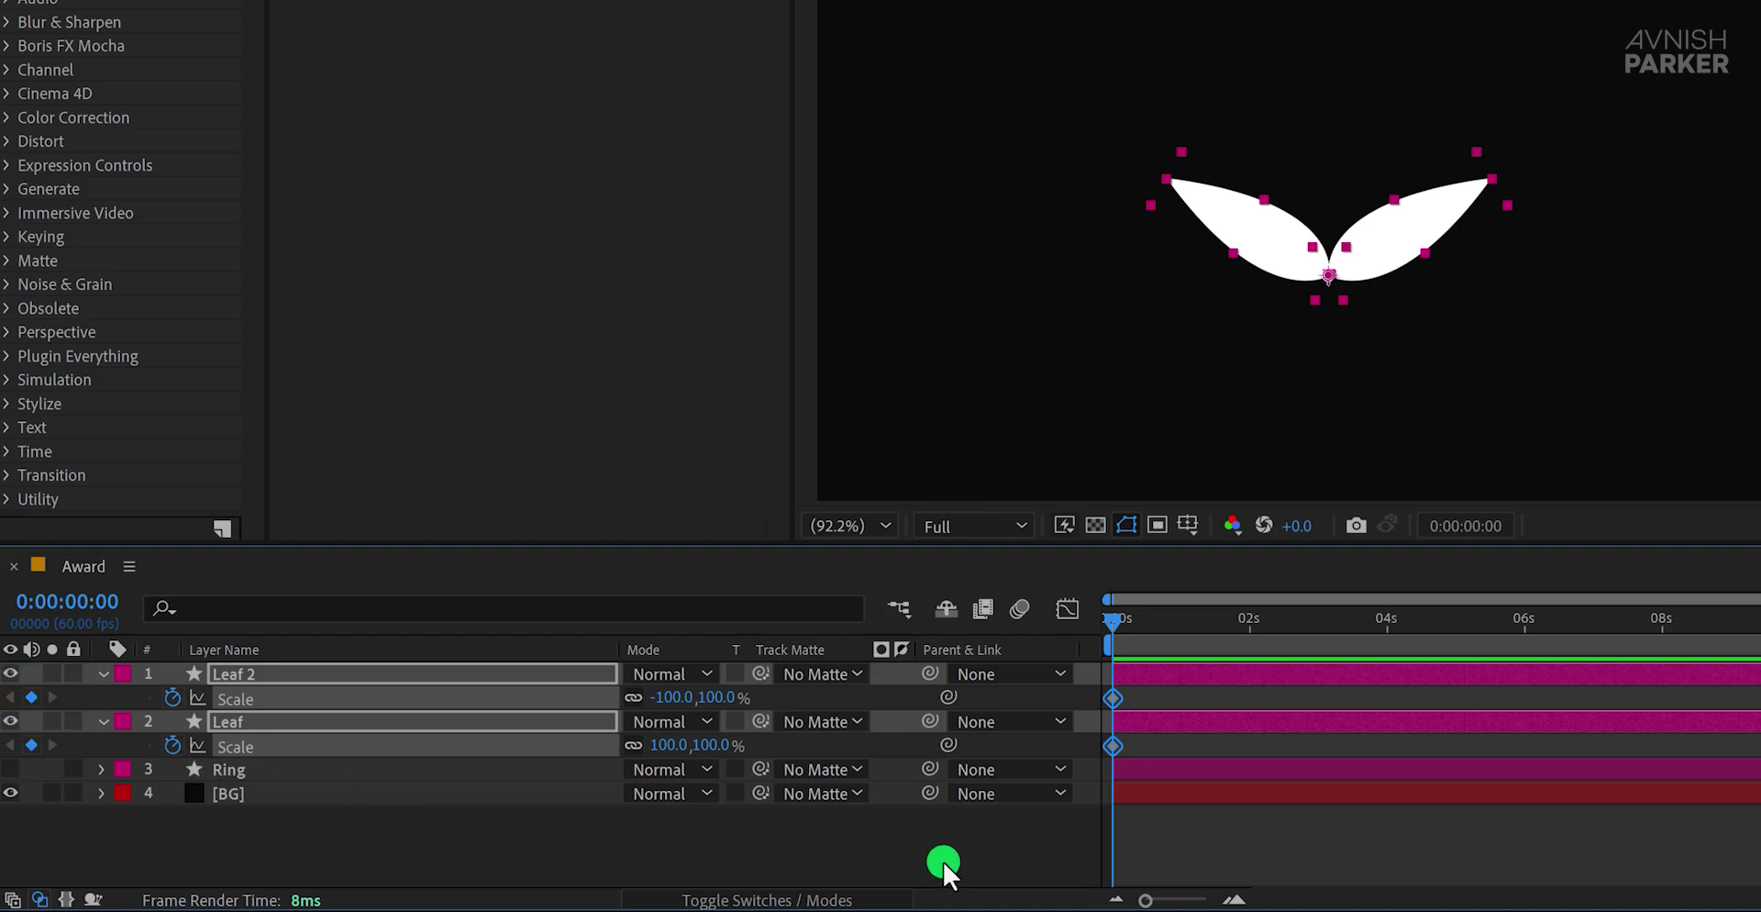
Step: At about 1 second, set both leaves' Scale to 0% and preview
left_click(1180, 624)
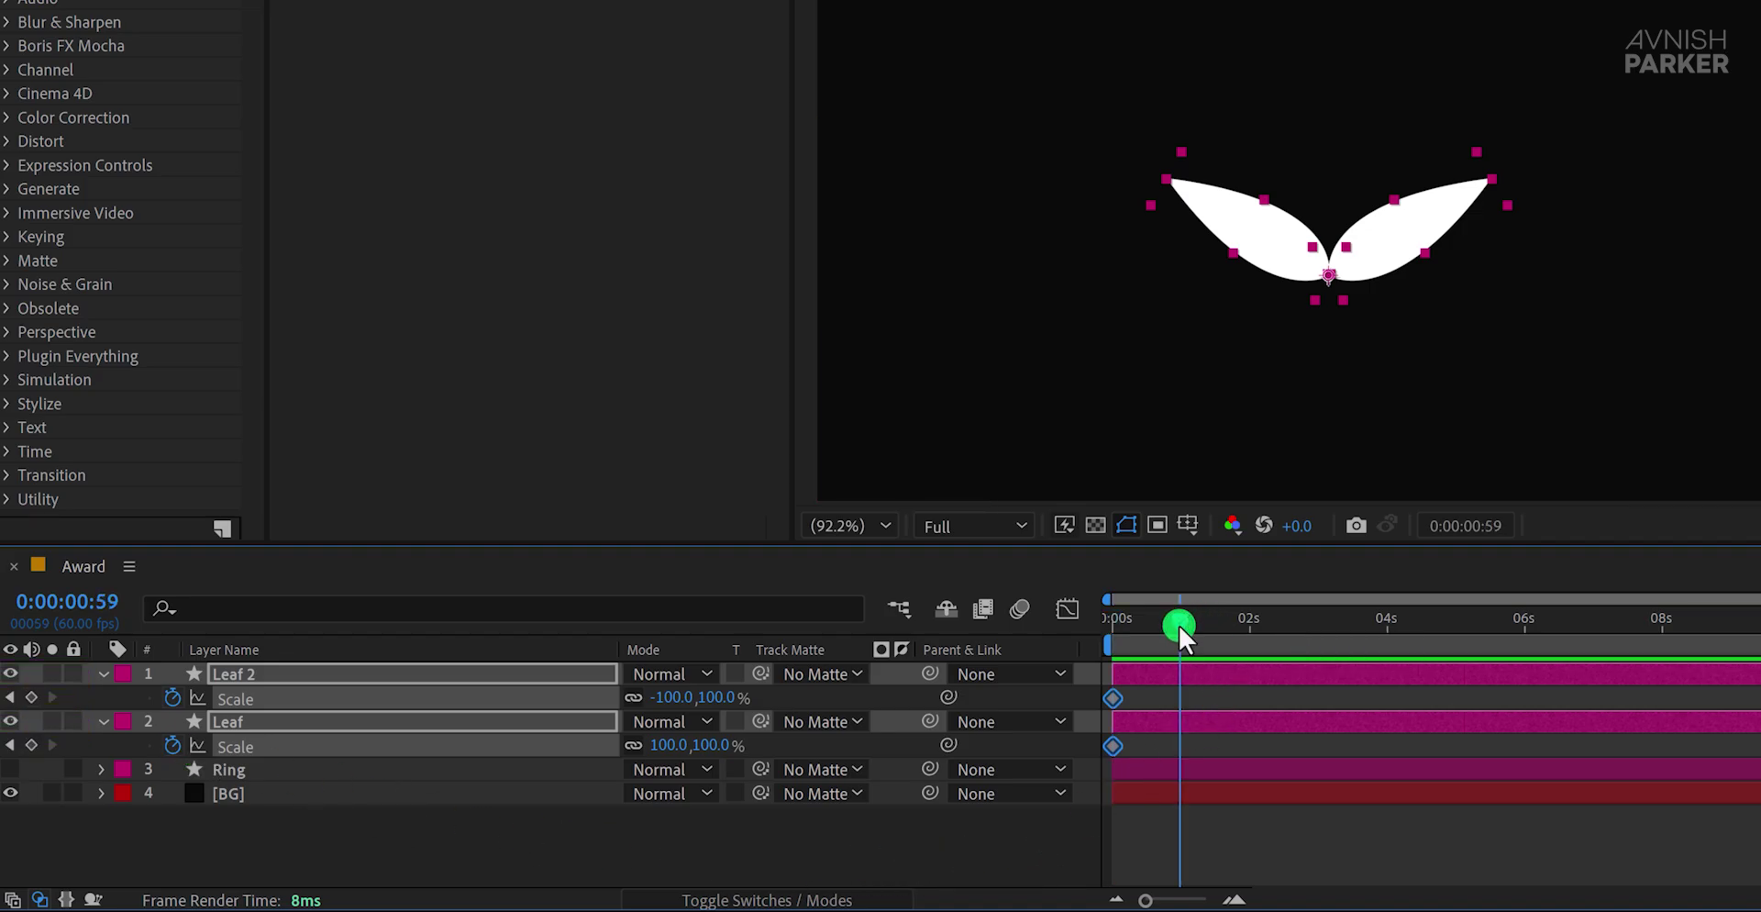
left_click(769, 750)
left_click(719, 747)
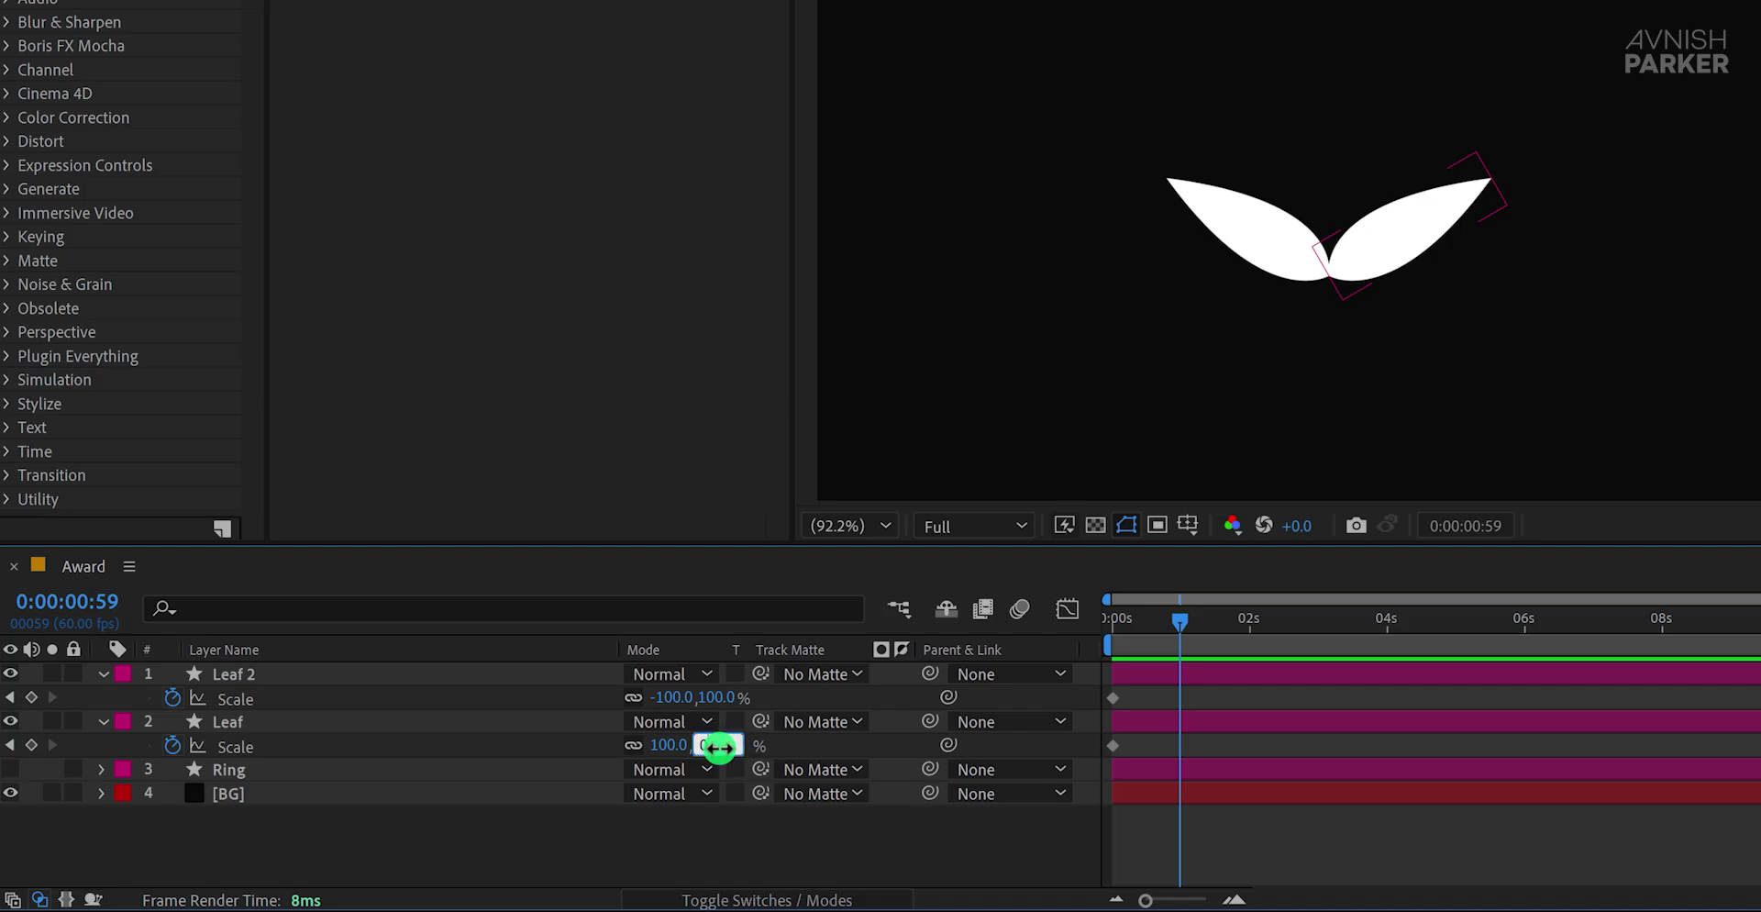
type("0")
key("Return")
left_click(719, 698)
type("0")
key("Return")
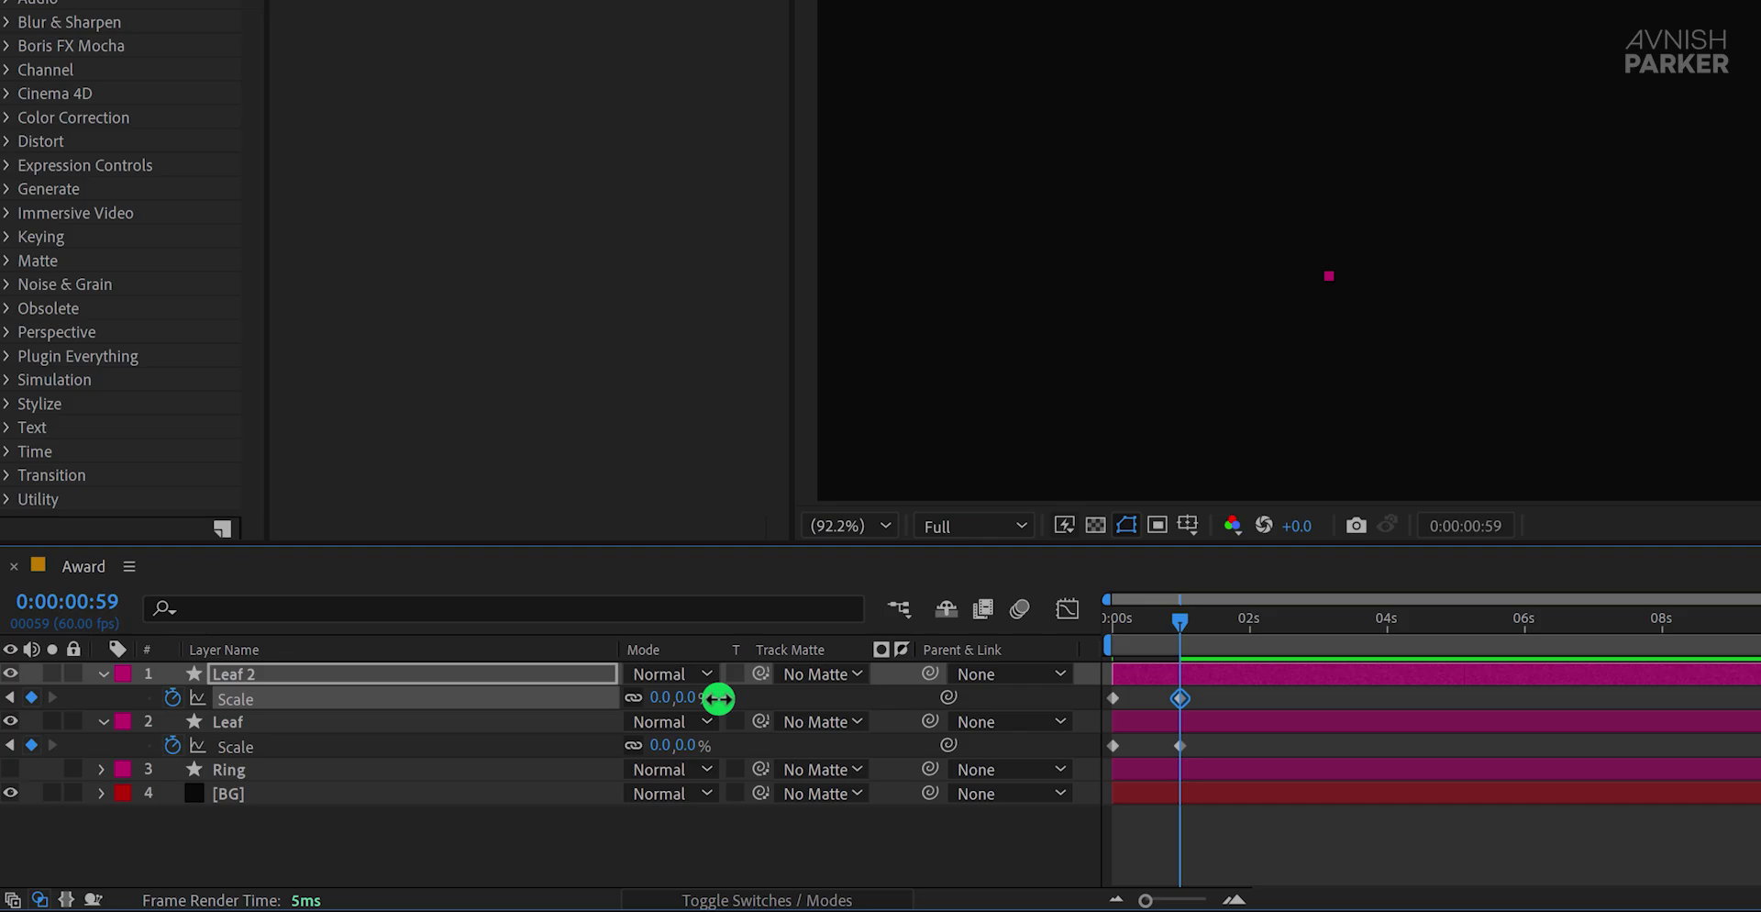
left_click(1086, 745)
mouse_move(1127, 624)
left_mouse_down()
mouse_move(1102, 619)
mouse_move(1205, 631)
mouse_move(1097, 639)
left_mouse_up()
Step: Time-reverse the four Scale keyframes so the leaves grow from 0%
left_click(1208, 686)
left_click_drag(1221, 692, 1124, 767)
right_click(1115, 744)
mouse_move(1275, 732)
left_click(900, 728)
left_click(1140, 816)
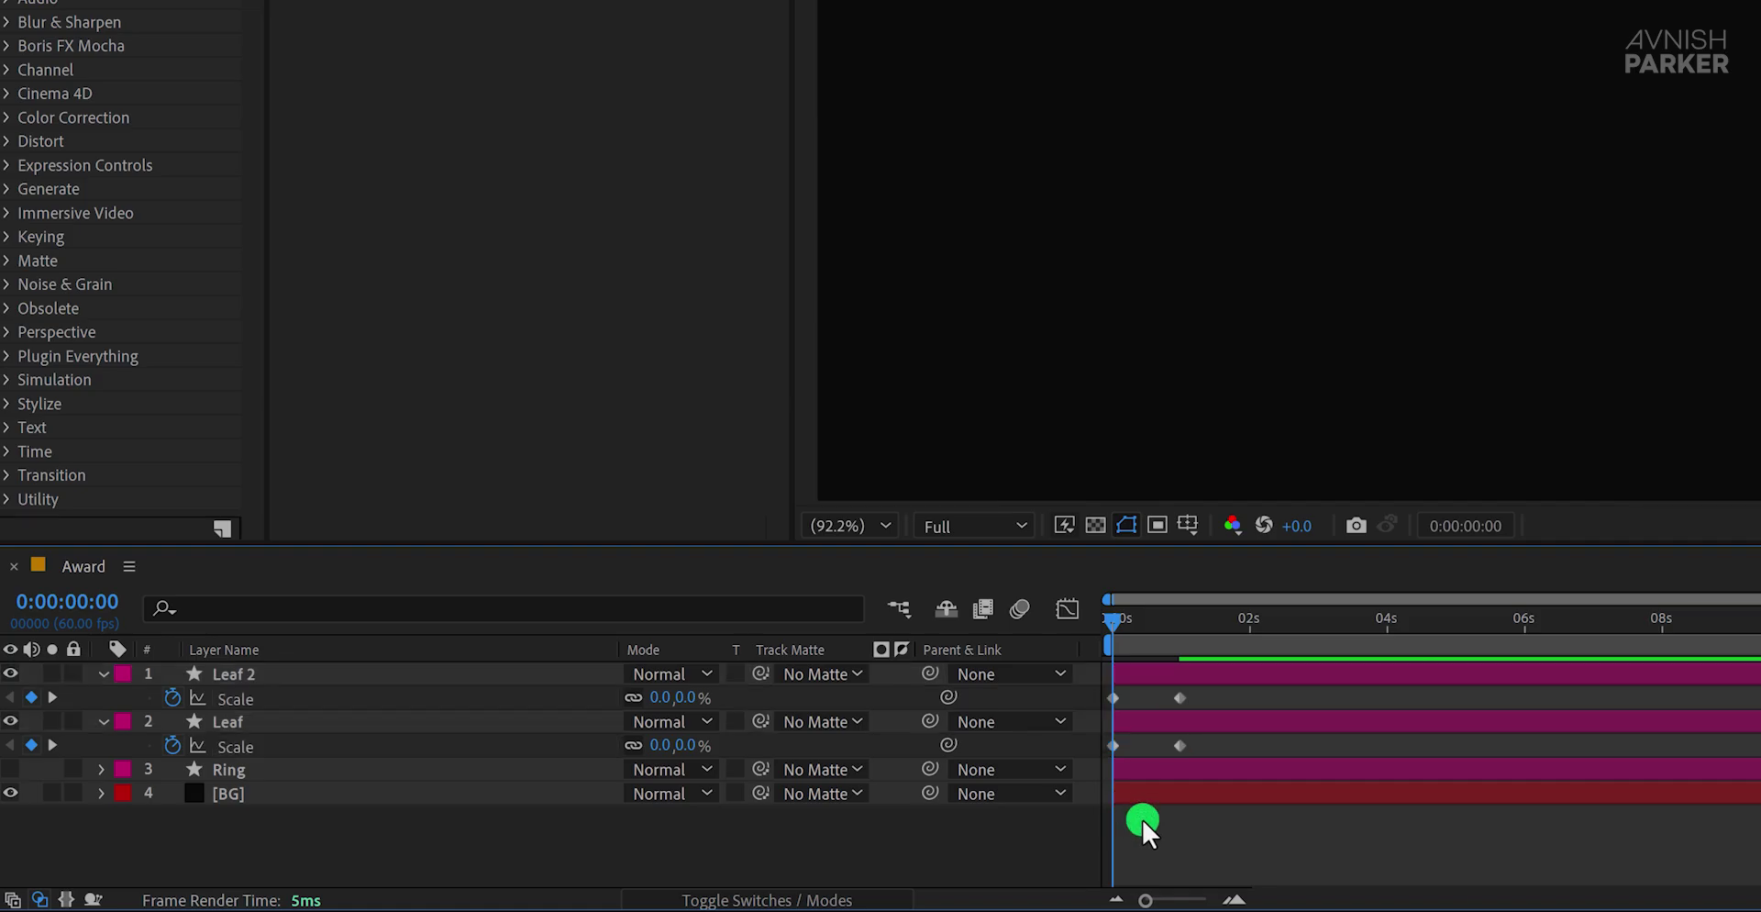
Step: Shift the Leaf 2 layer slightly later so it starts growing after the first leaf
key("space")
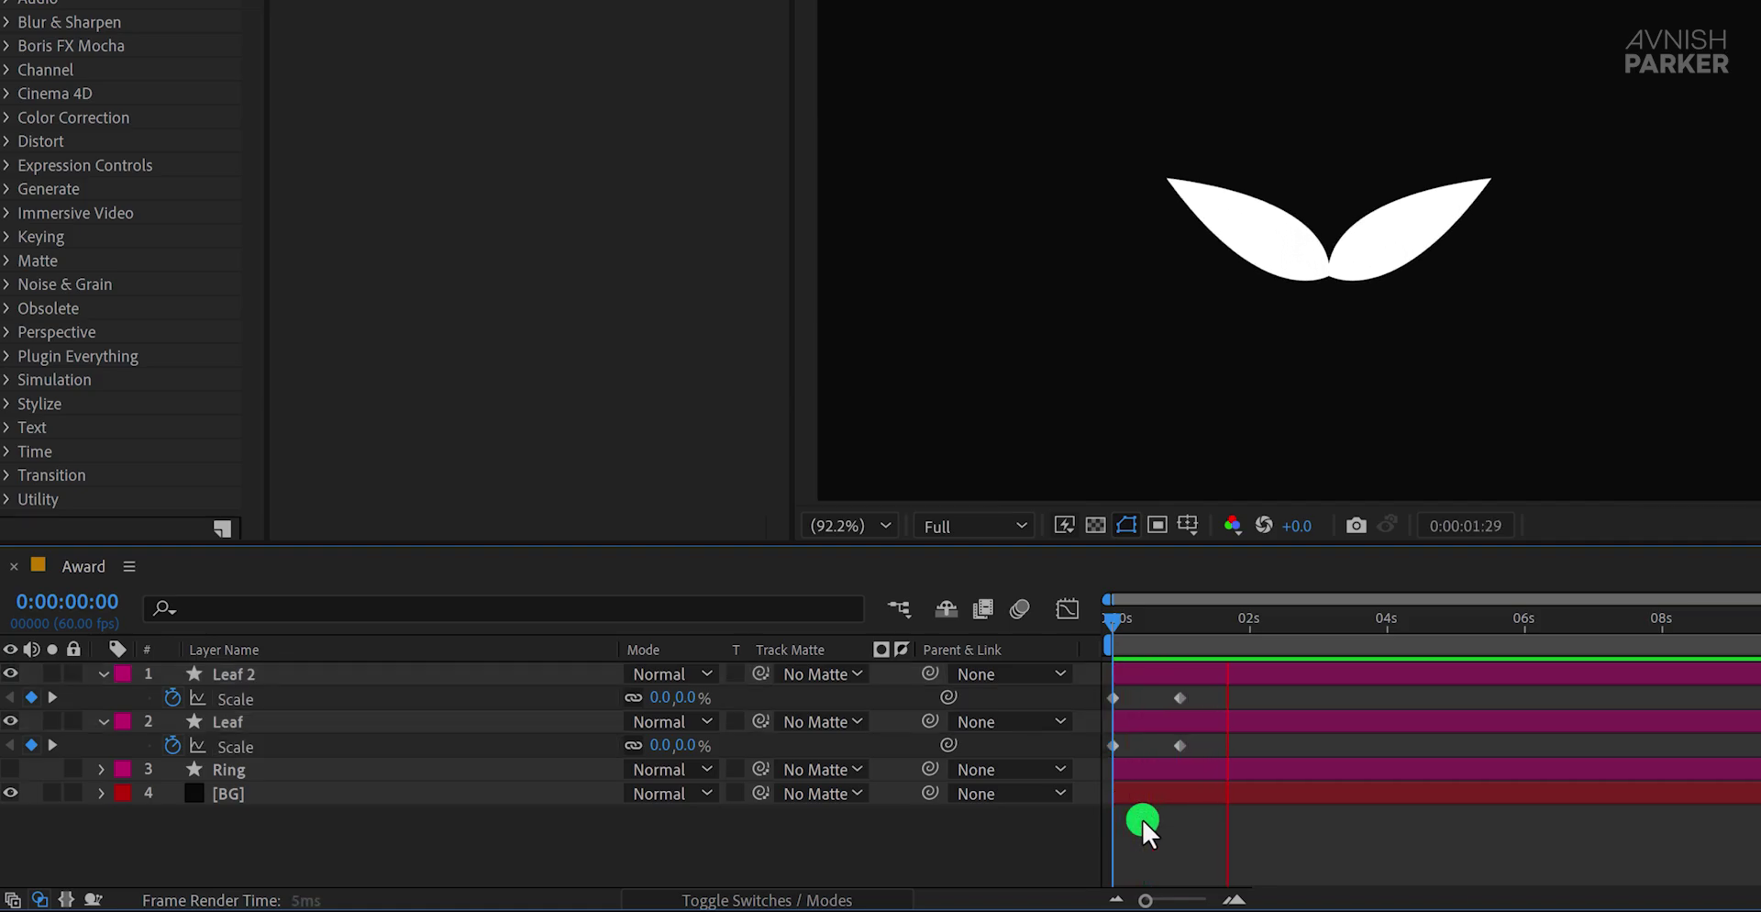
key("space")
left_click_drag(1141, 677, 1180, 676)
key("space")
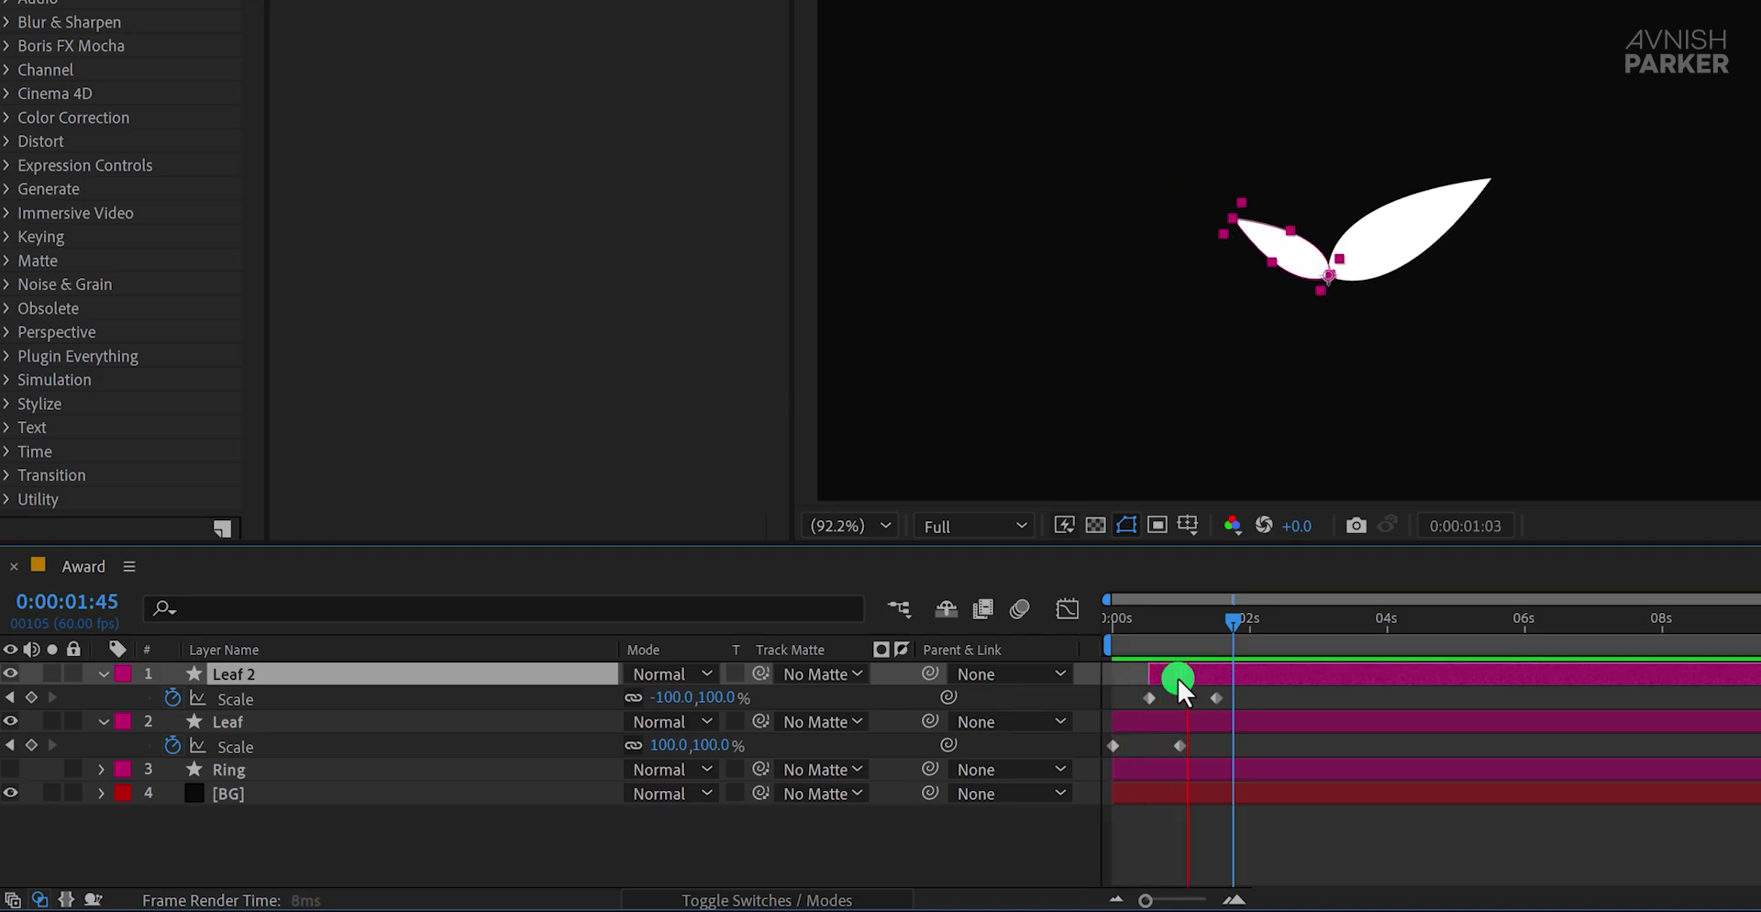
key("space")
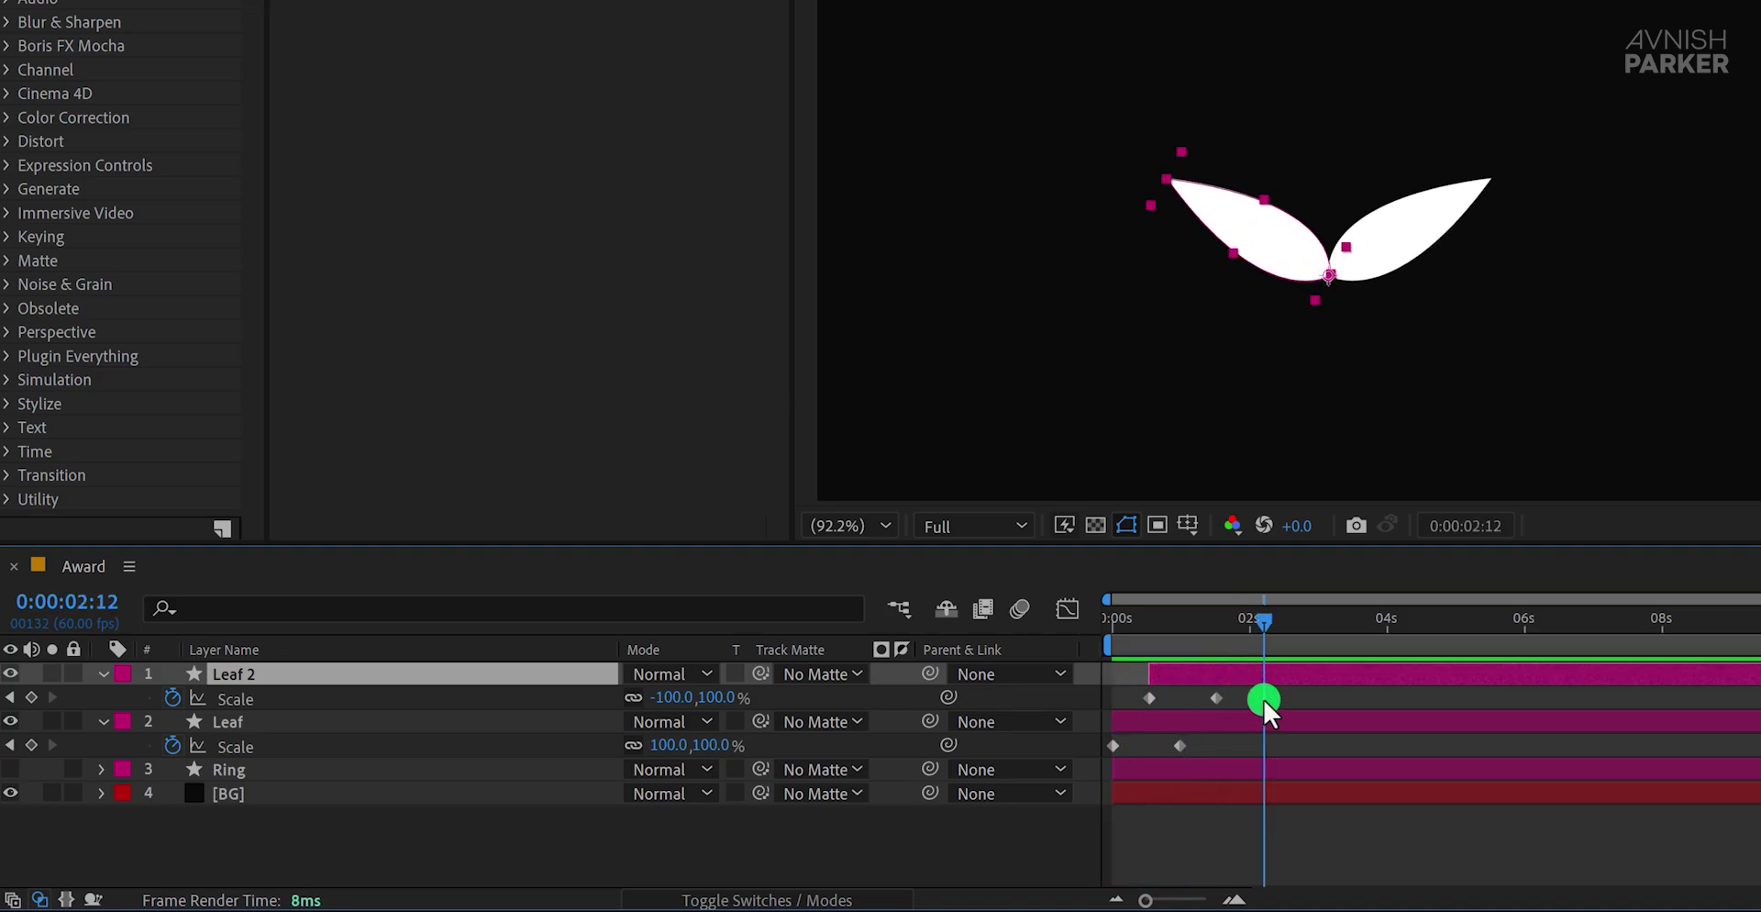
Step: Apply Easy Ease to all four Scale keyframes of both leaves and preview the growth
left_click_drag(1249, 690, 1090, 767)
key("F9")
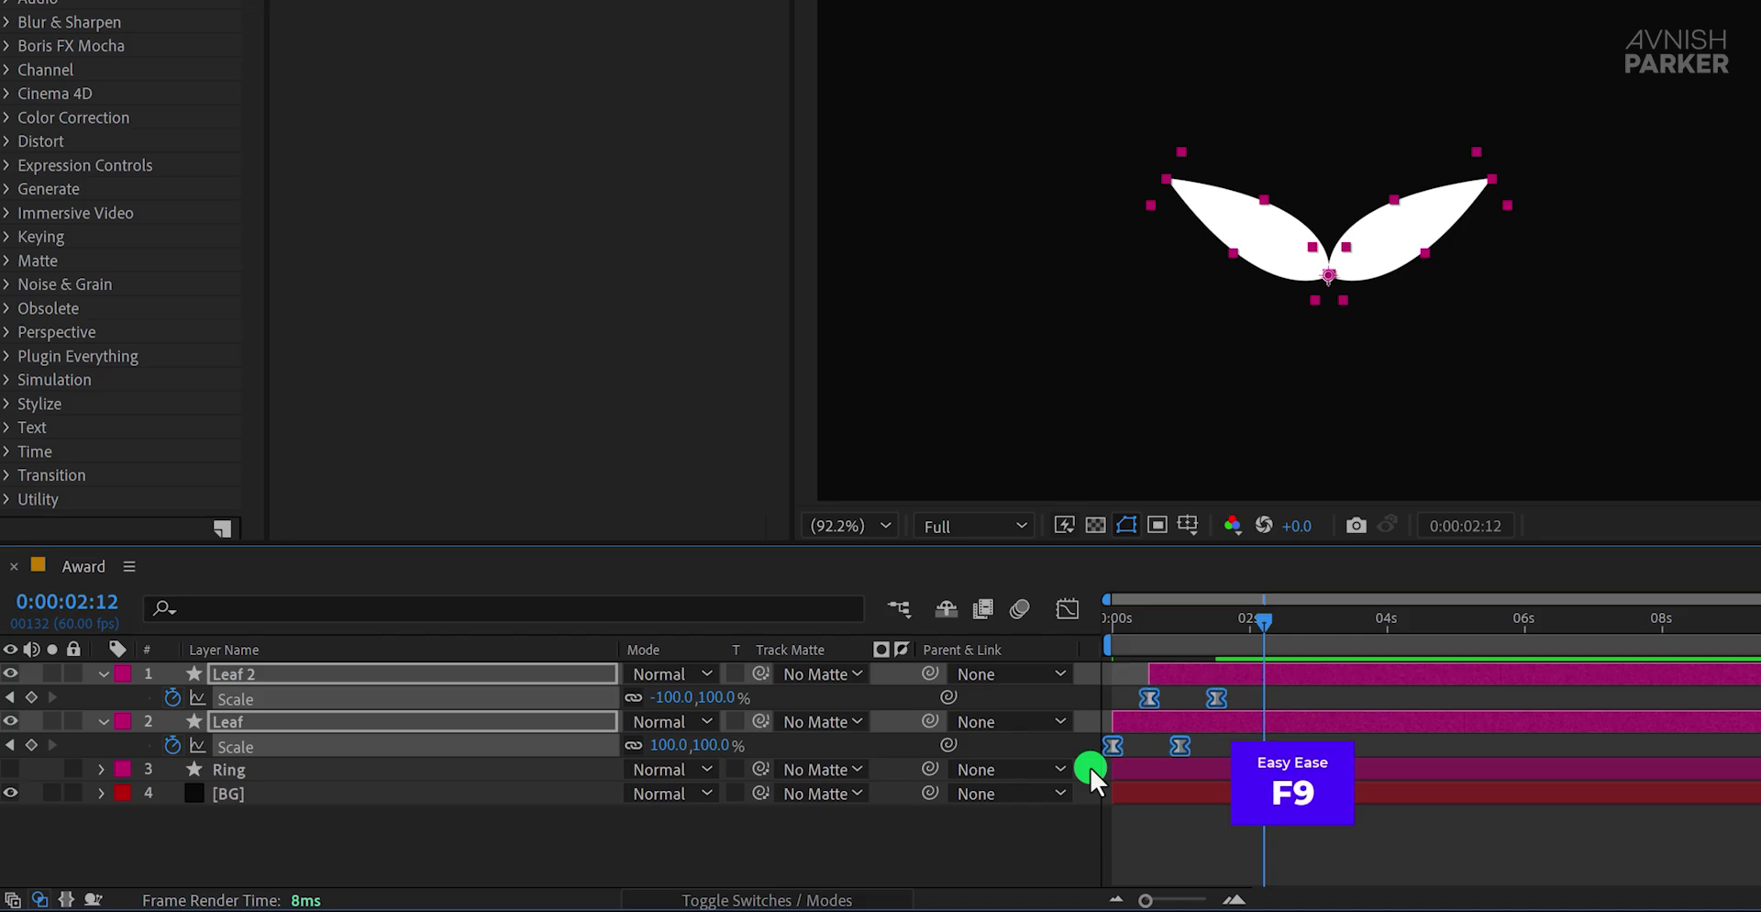
key("F2")
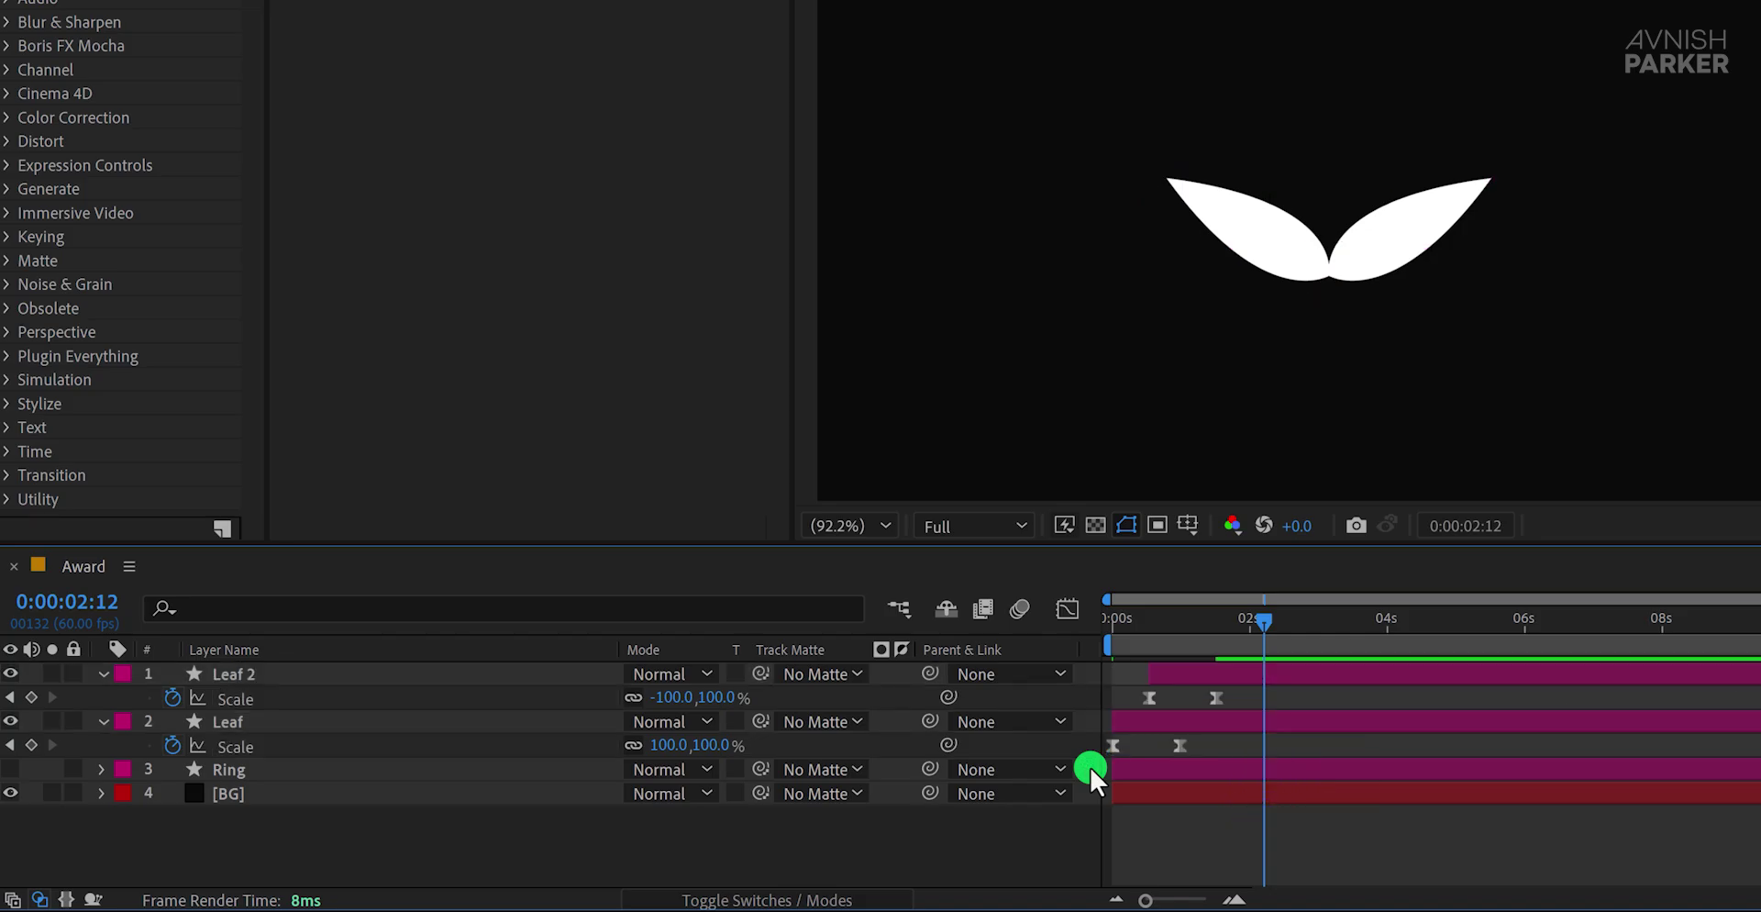
key("space")
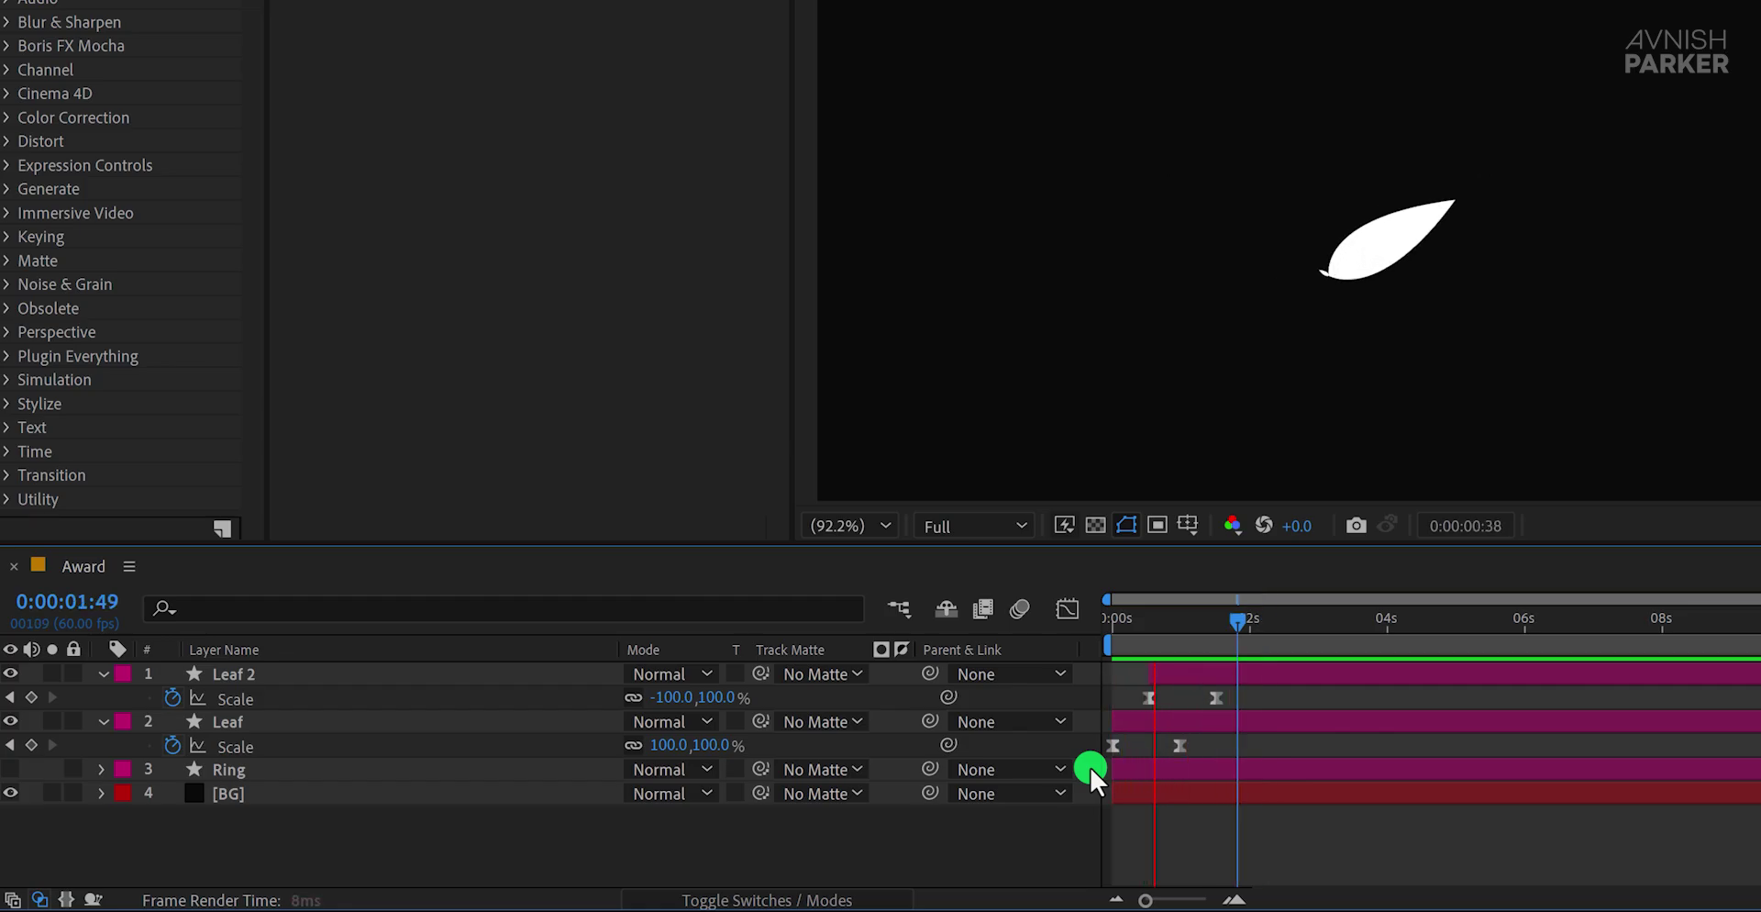
key("space")
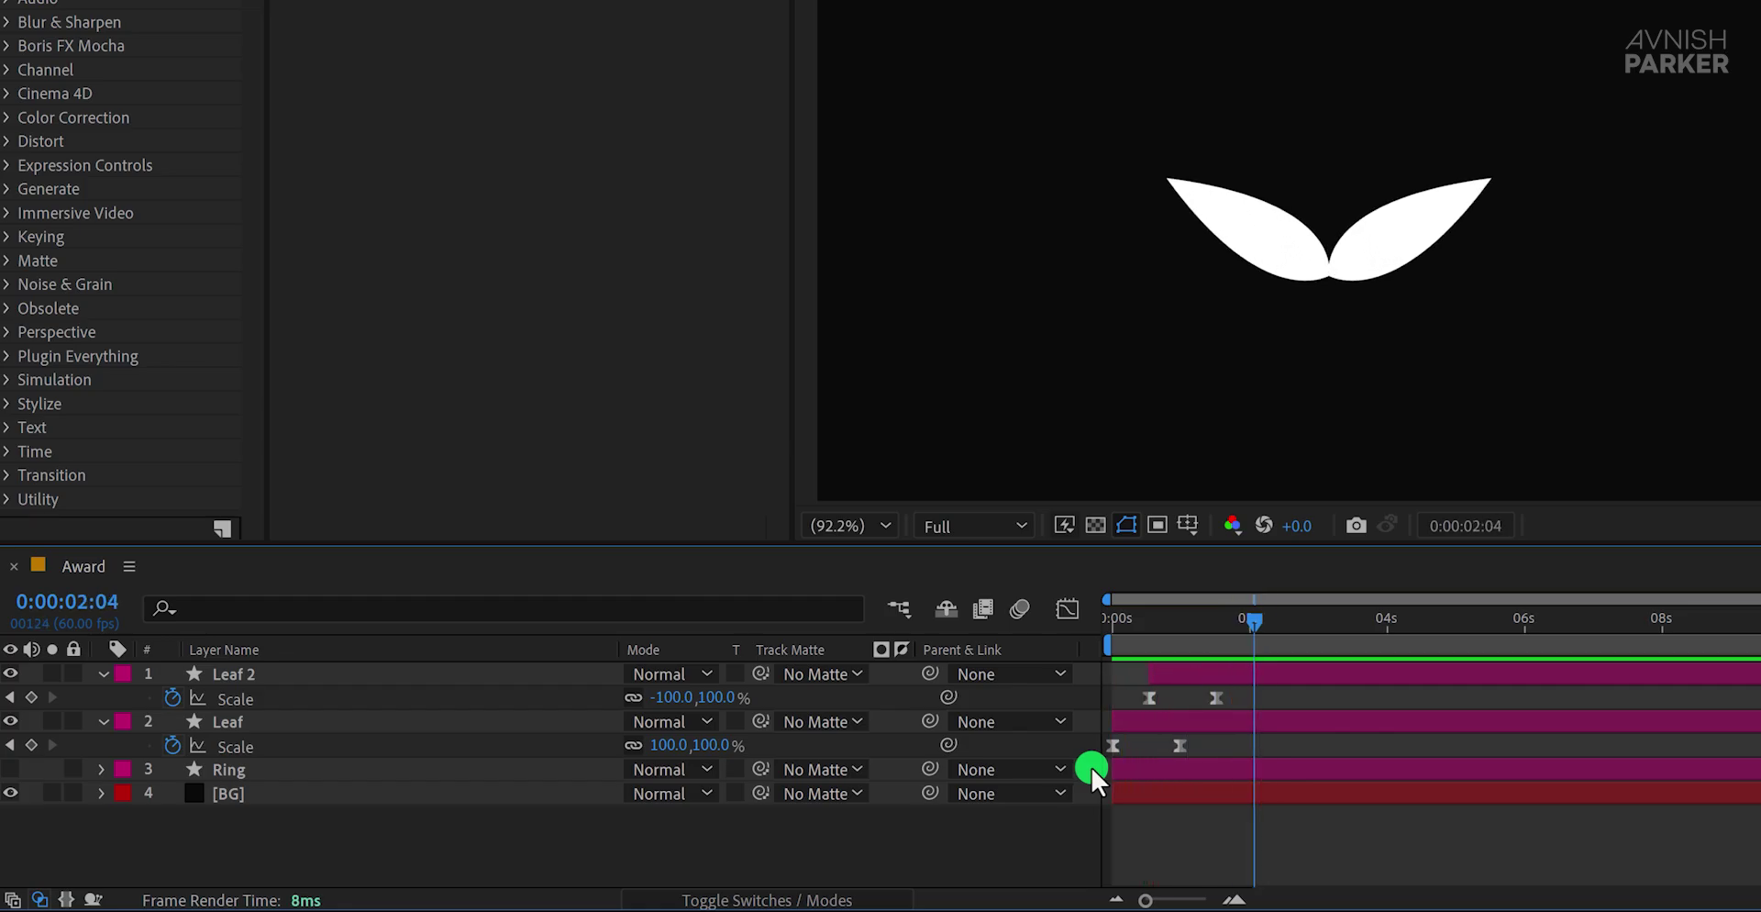
left_click(1249, 708)
left_click_drag(1230, 703, 1170, 744)
key("space")
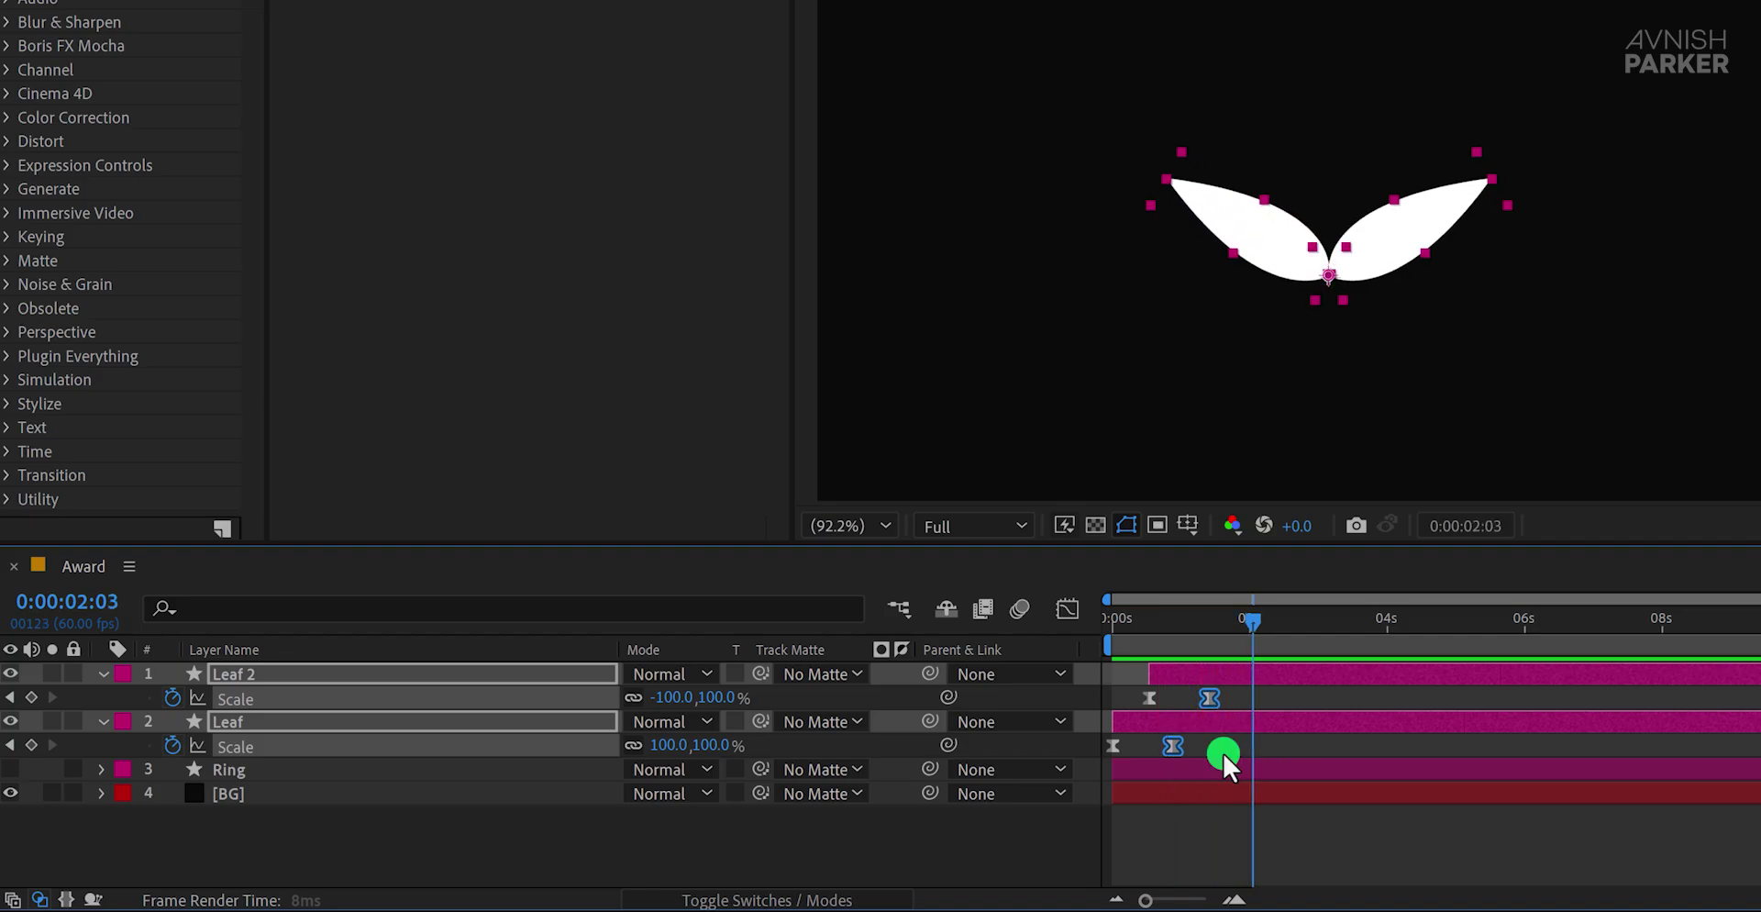
Step: Select the four Scale keyframes and show their speed curves in the Graph Editor
left_click(1223, 752)
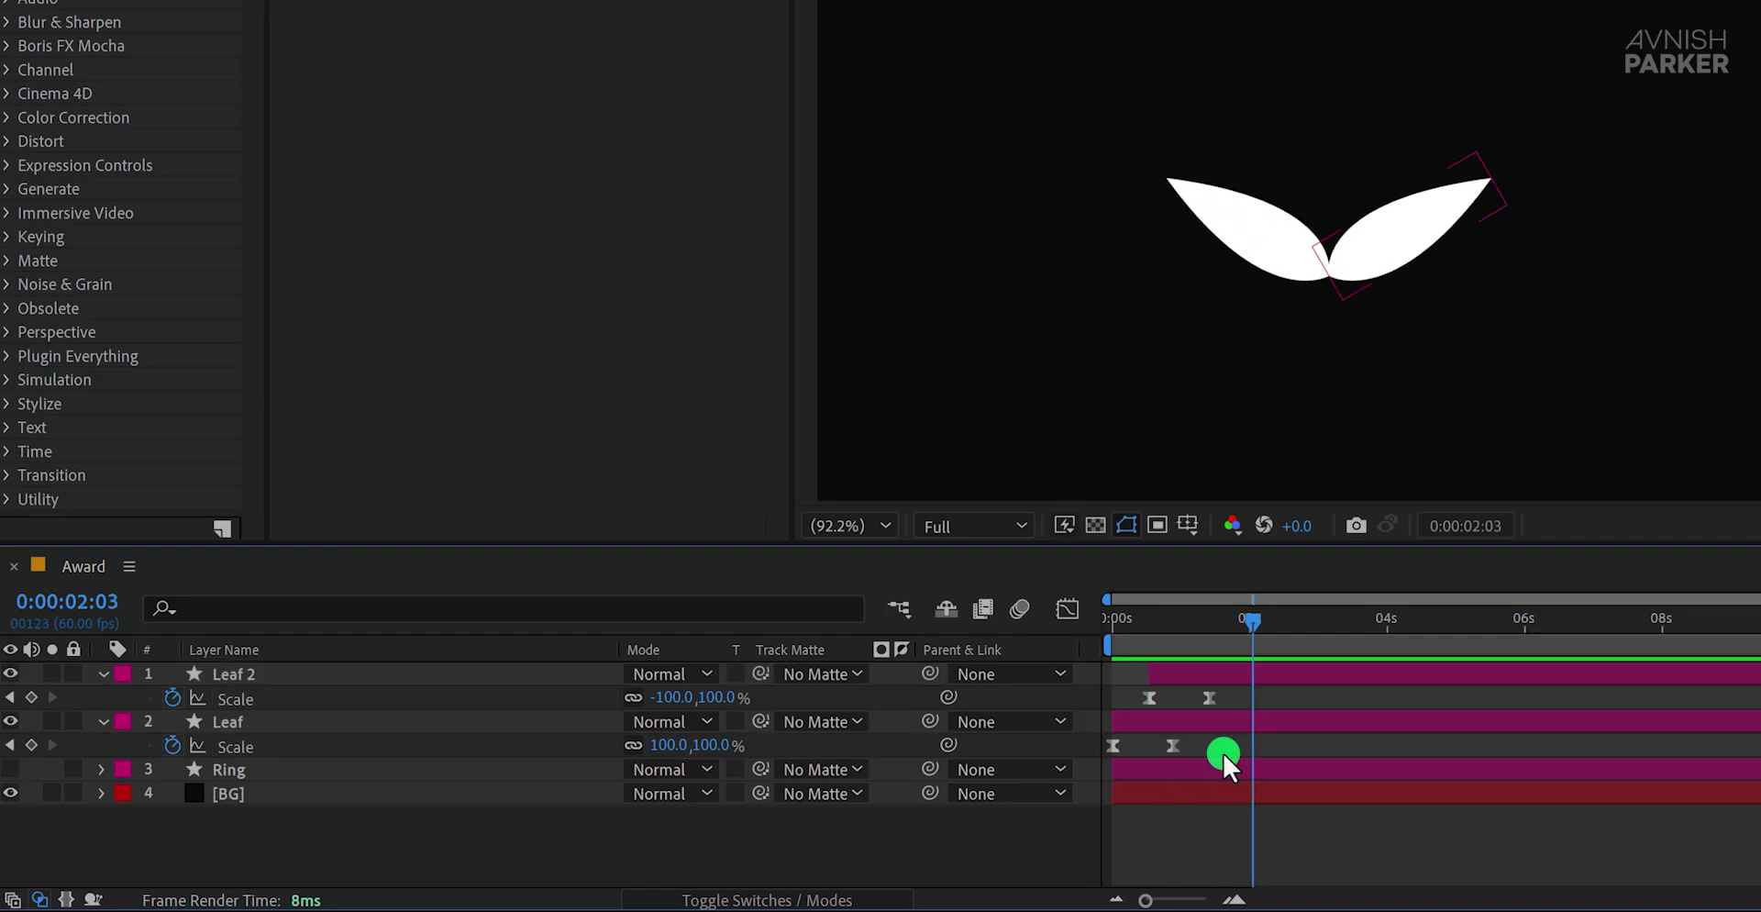
left_click_drag(1236, 692, 1102, 756)
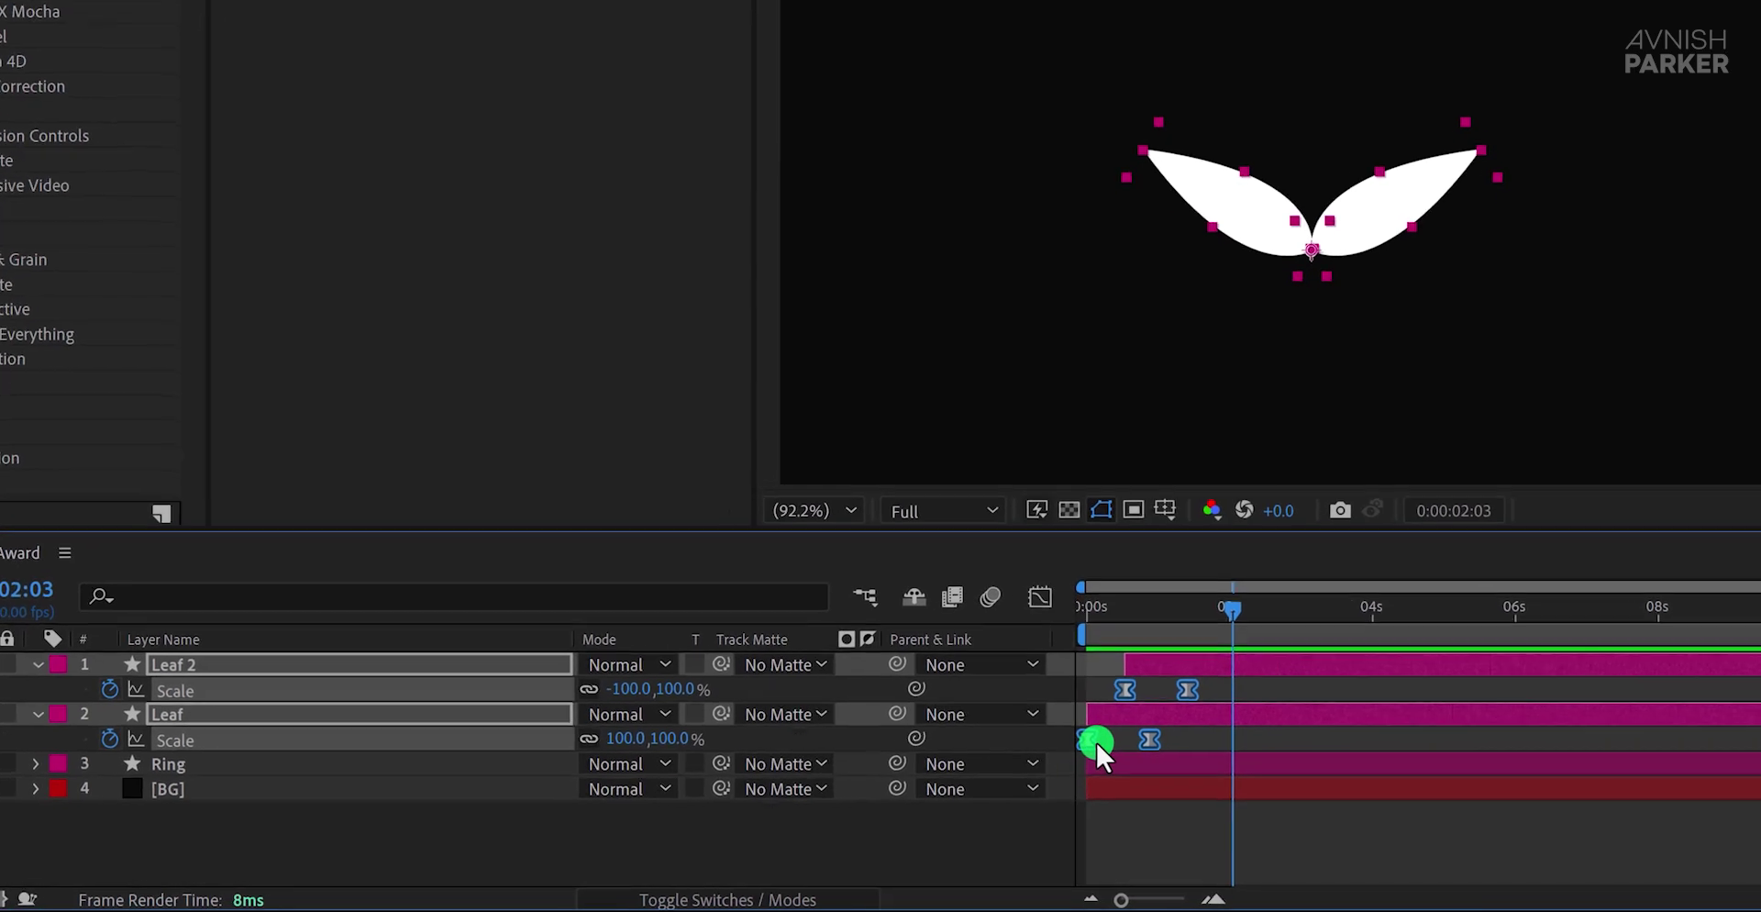
left_click(1066, 608)
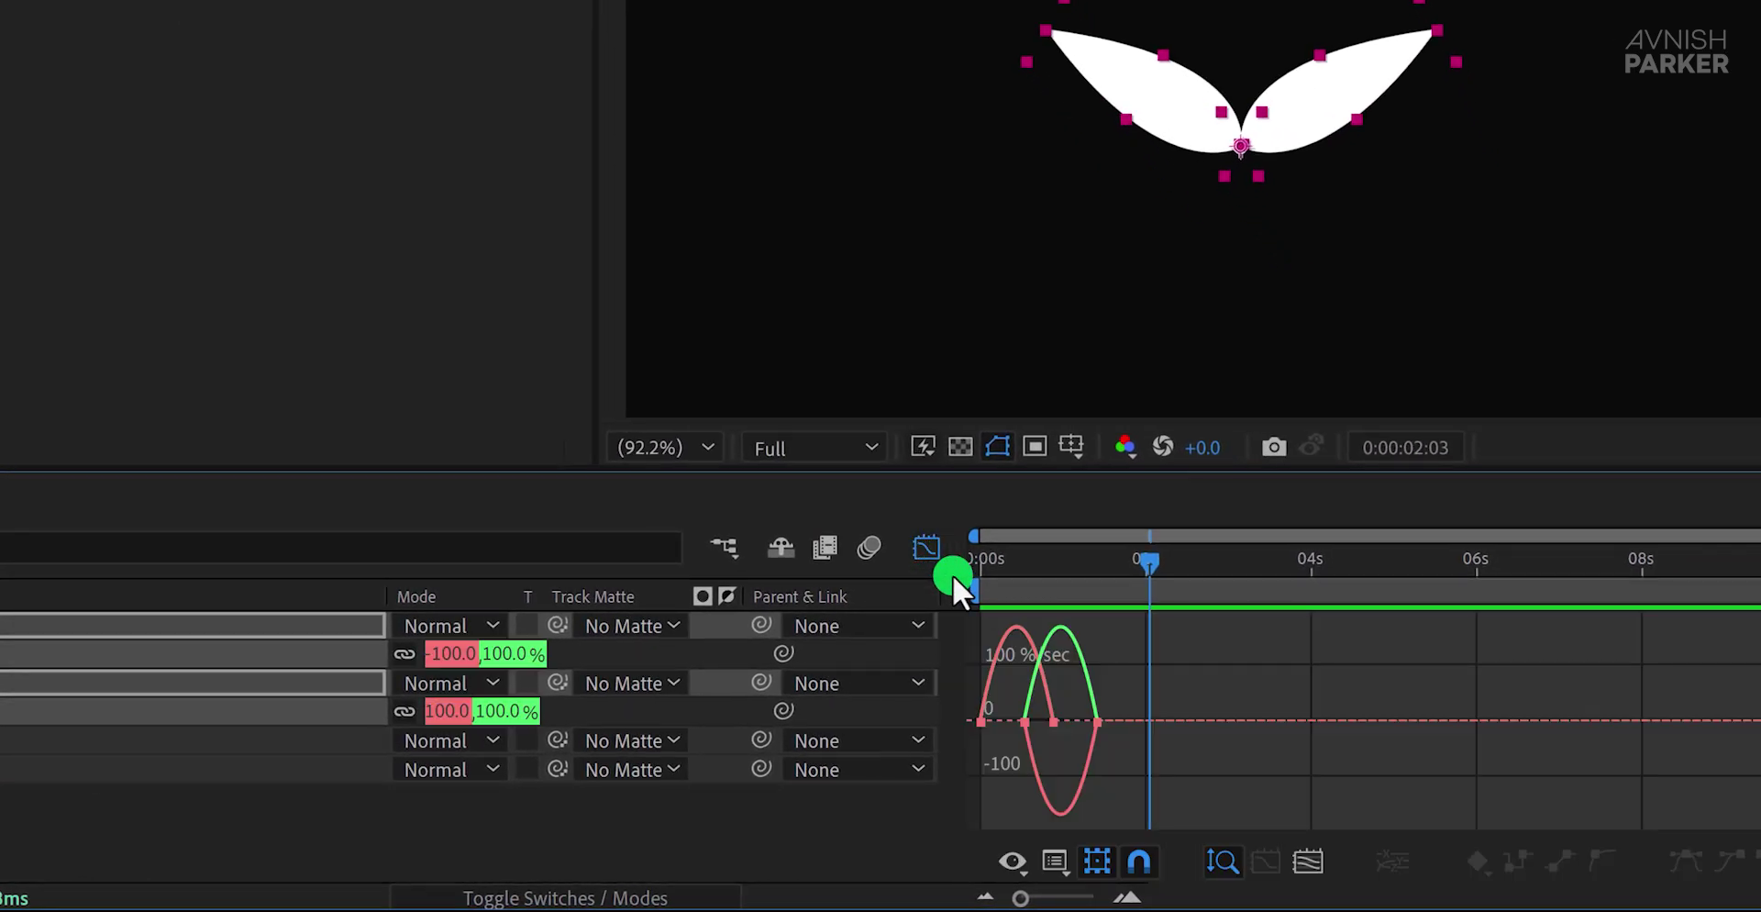
right_click(1101, 692)
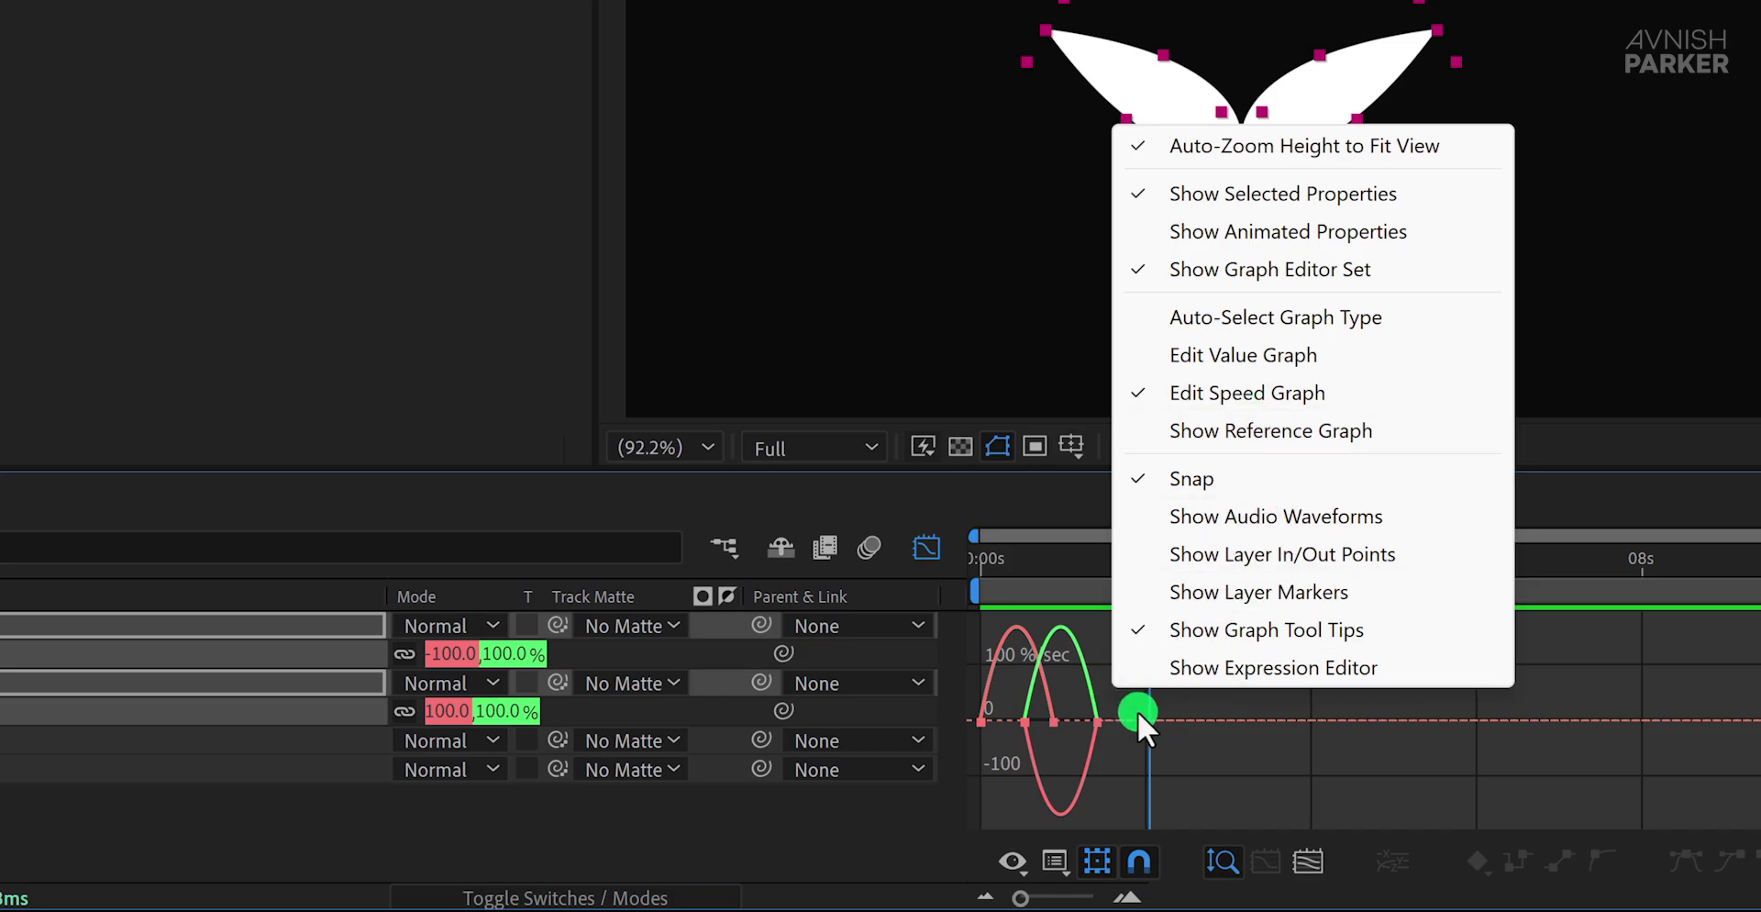
left_click_drag(1127, 707, 1036, 740)
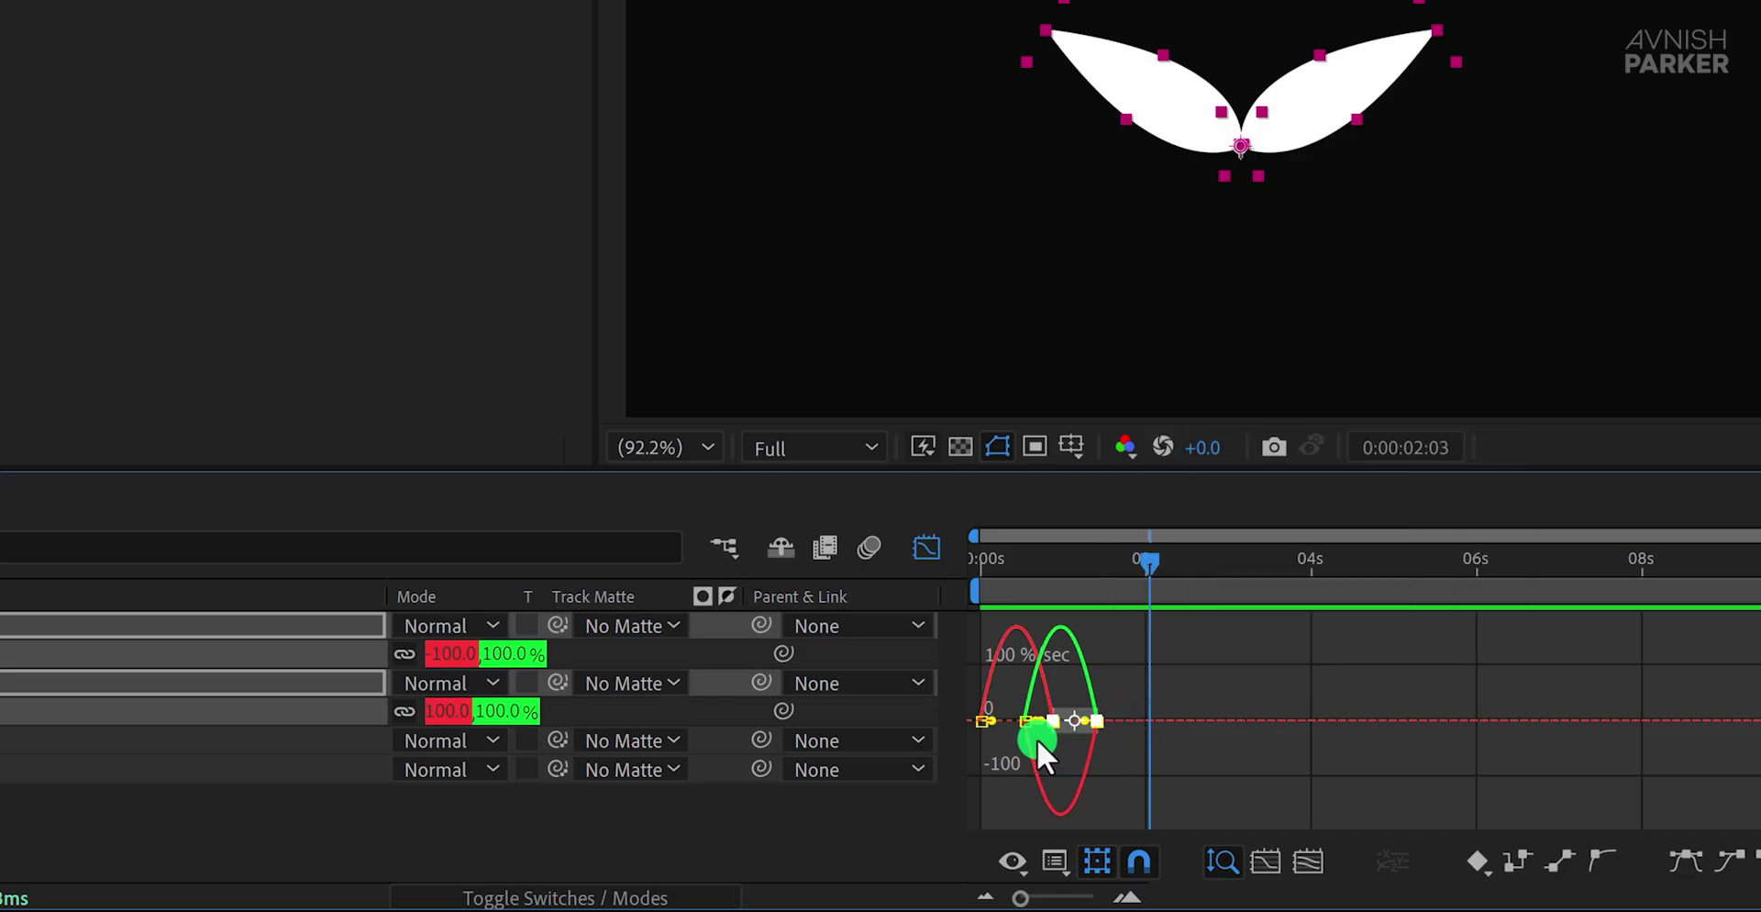
Step: Pull the keyframe influence to about 71% for sharper speed peaks, preview, and return to layer bars
left_click(1081, 719)
left_click_drag(1080, 720, 1070, 719)
left_click(1110, 735)
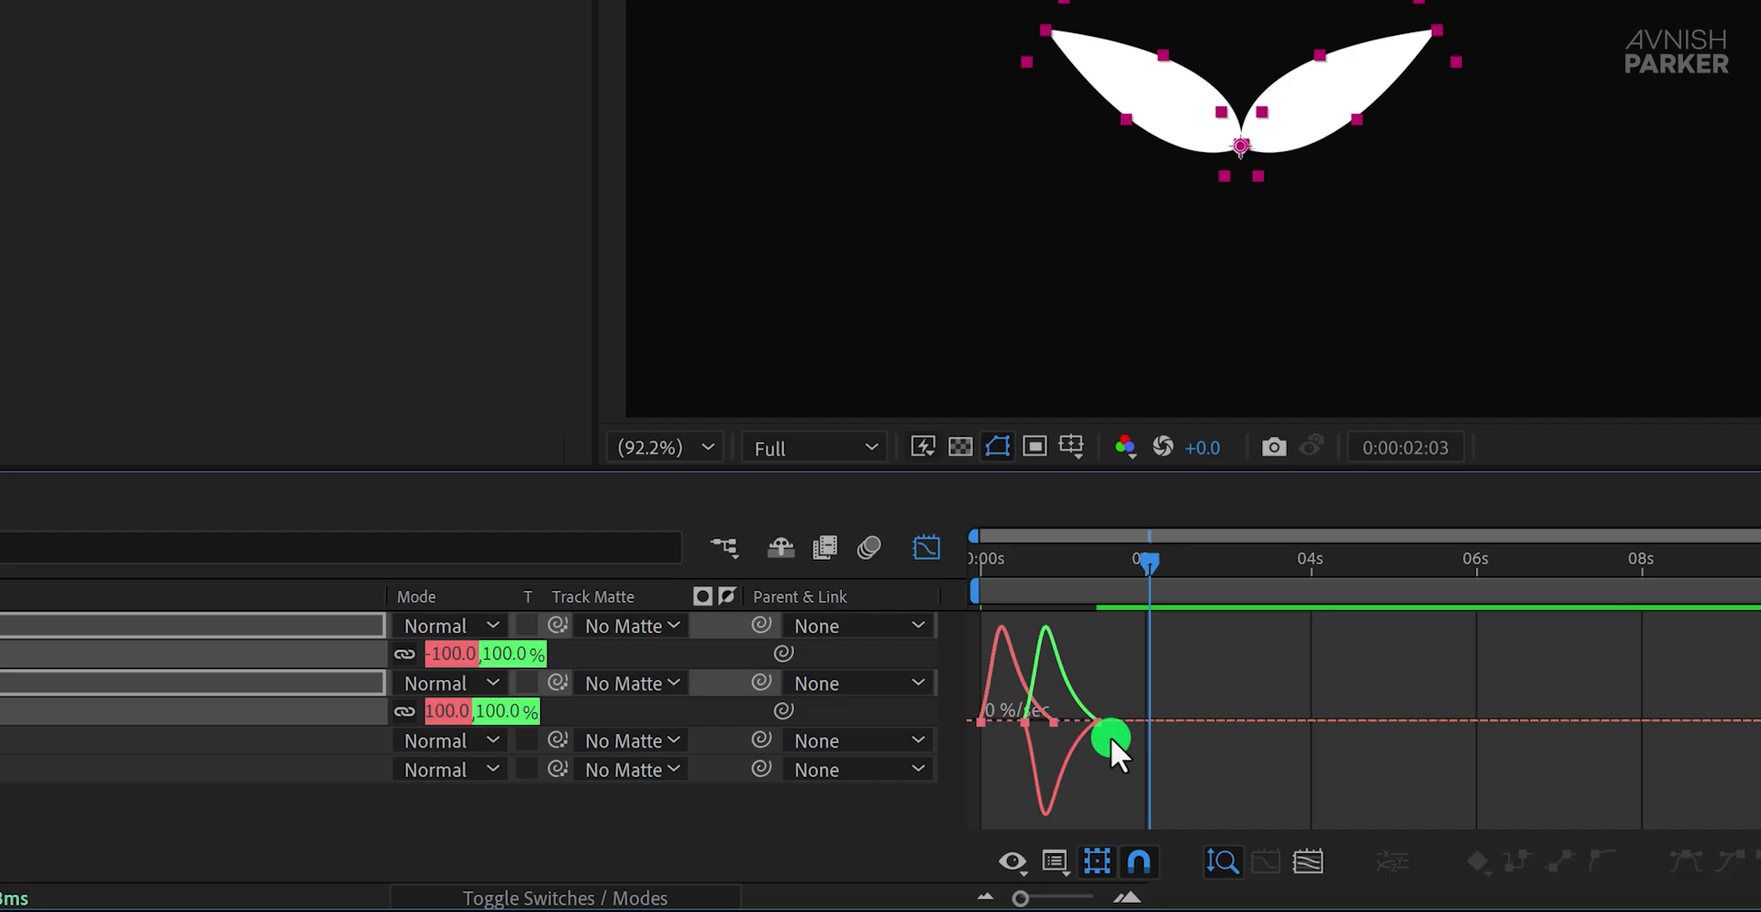
key("space")
left_click(983, 565)
left_click(926, 547)
left_click(904, 805)
left_click(1080, 648)
Step: Nudge the Leaf 2 wing up with Shift+Up, preview the leaves, and collapse Leaf 2's properties
left_click(1007, 565)
left_click_drag(1009, 568, 1116, 593)
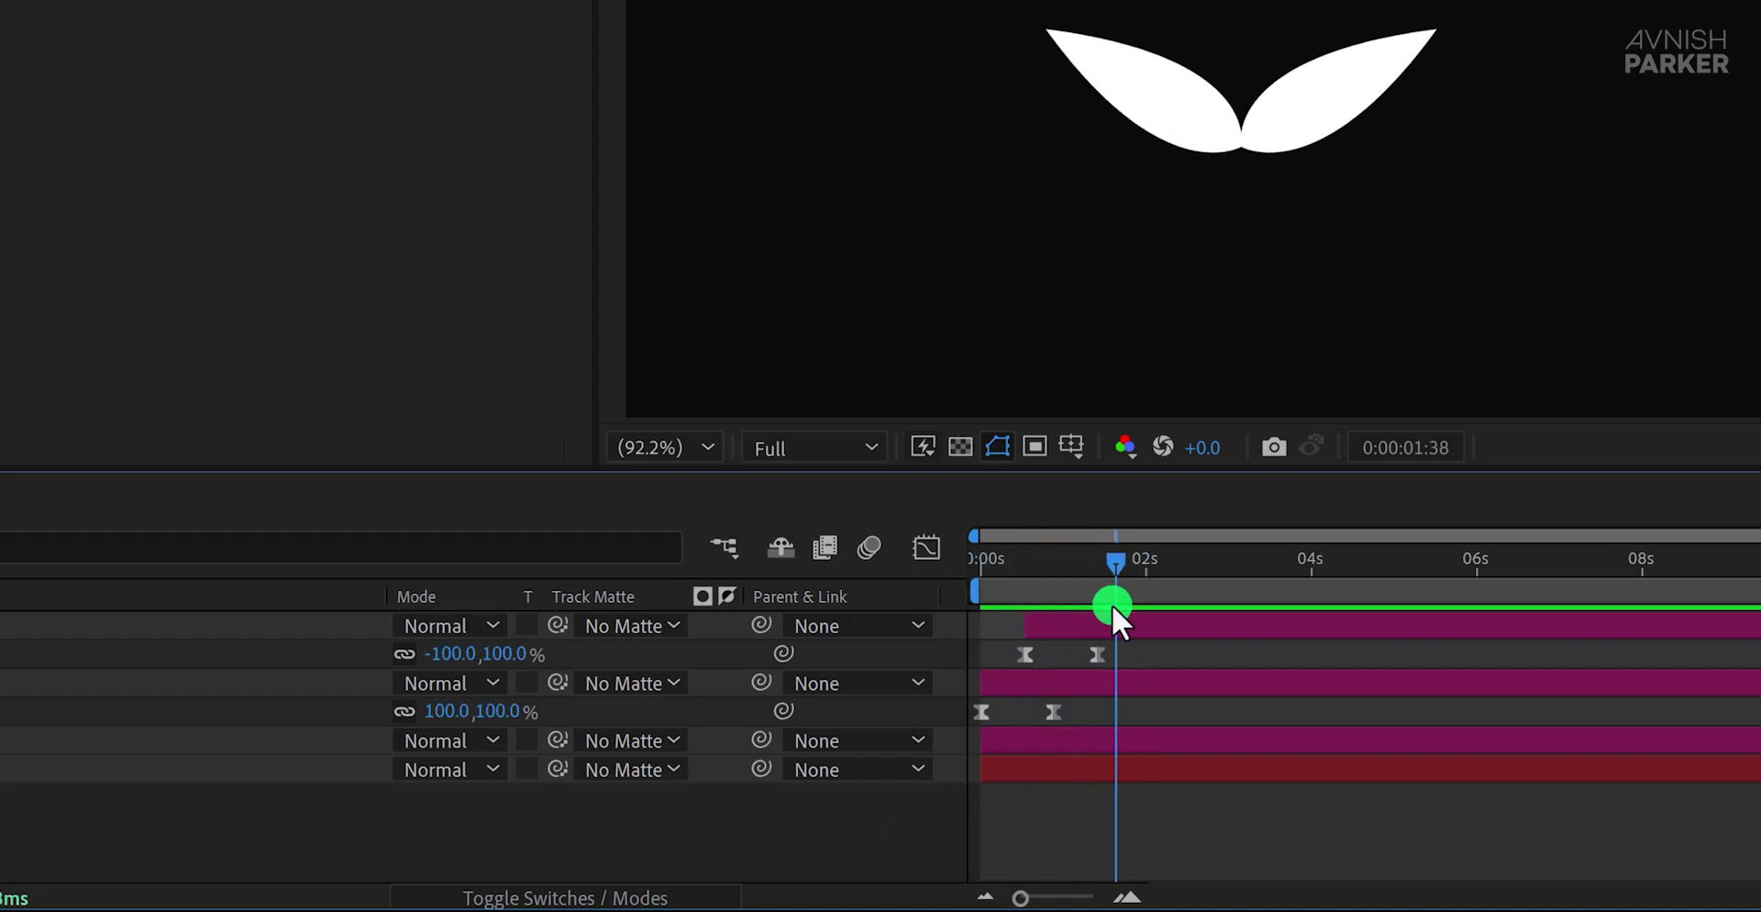
left_click(1099, 624)
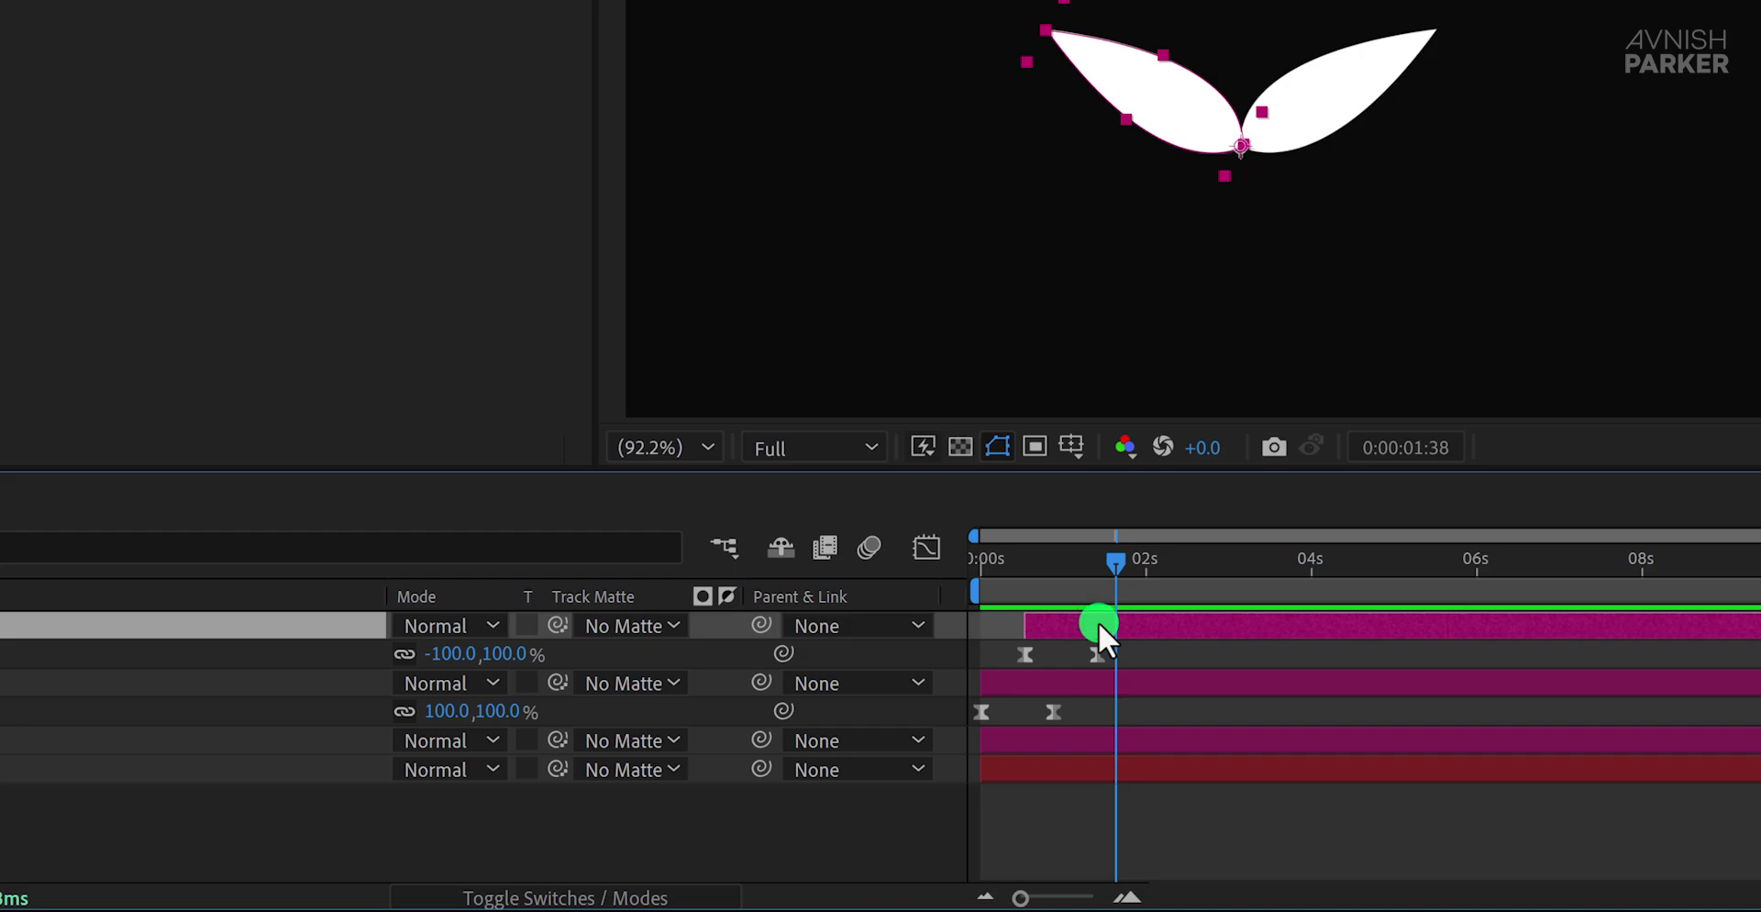
key("shift+Up")
key("shift+Up")
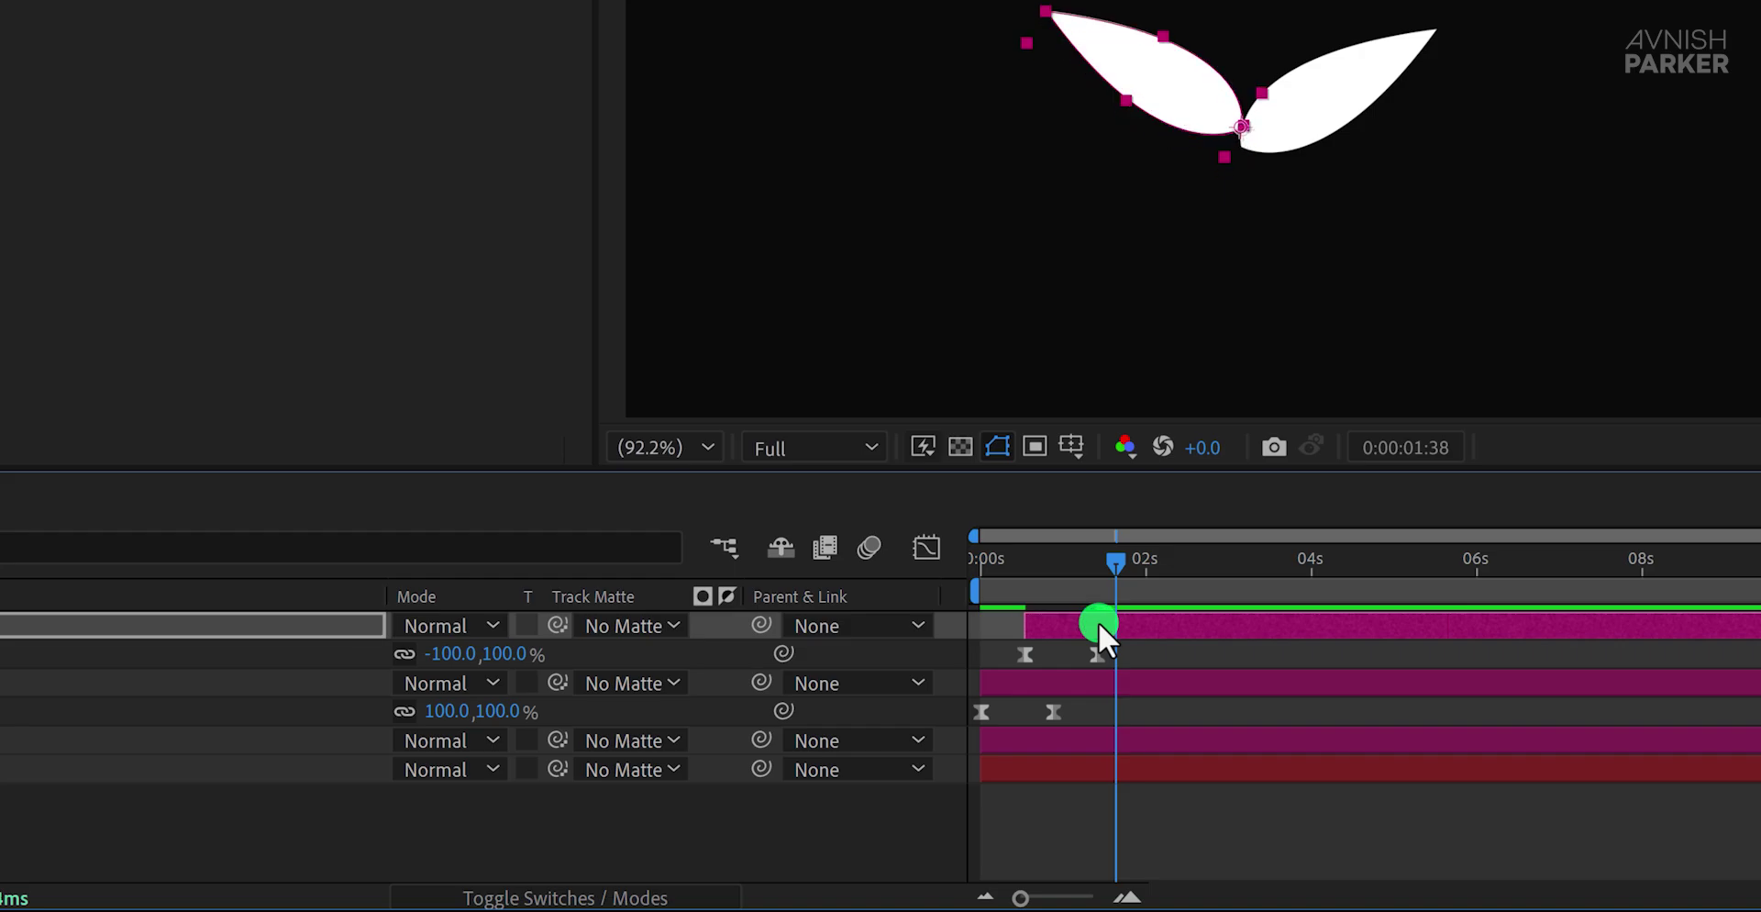
left_click(1174, 763)
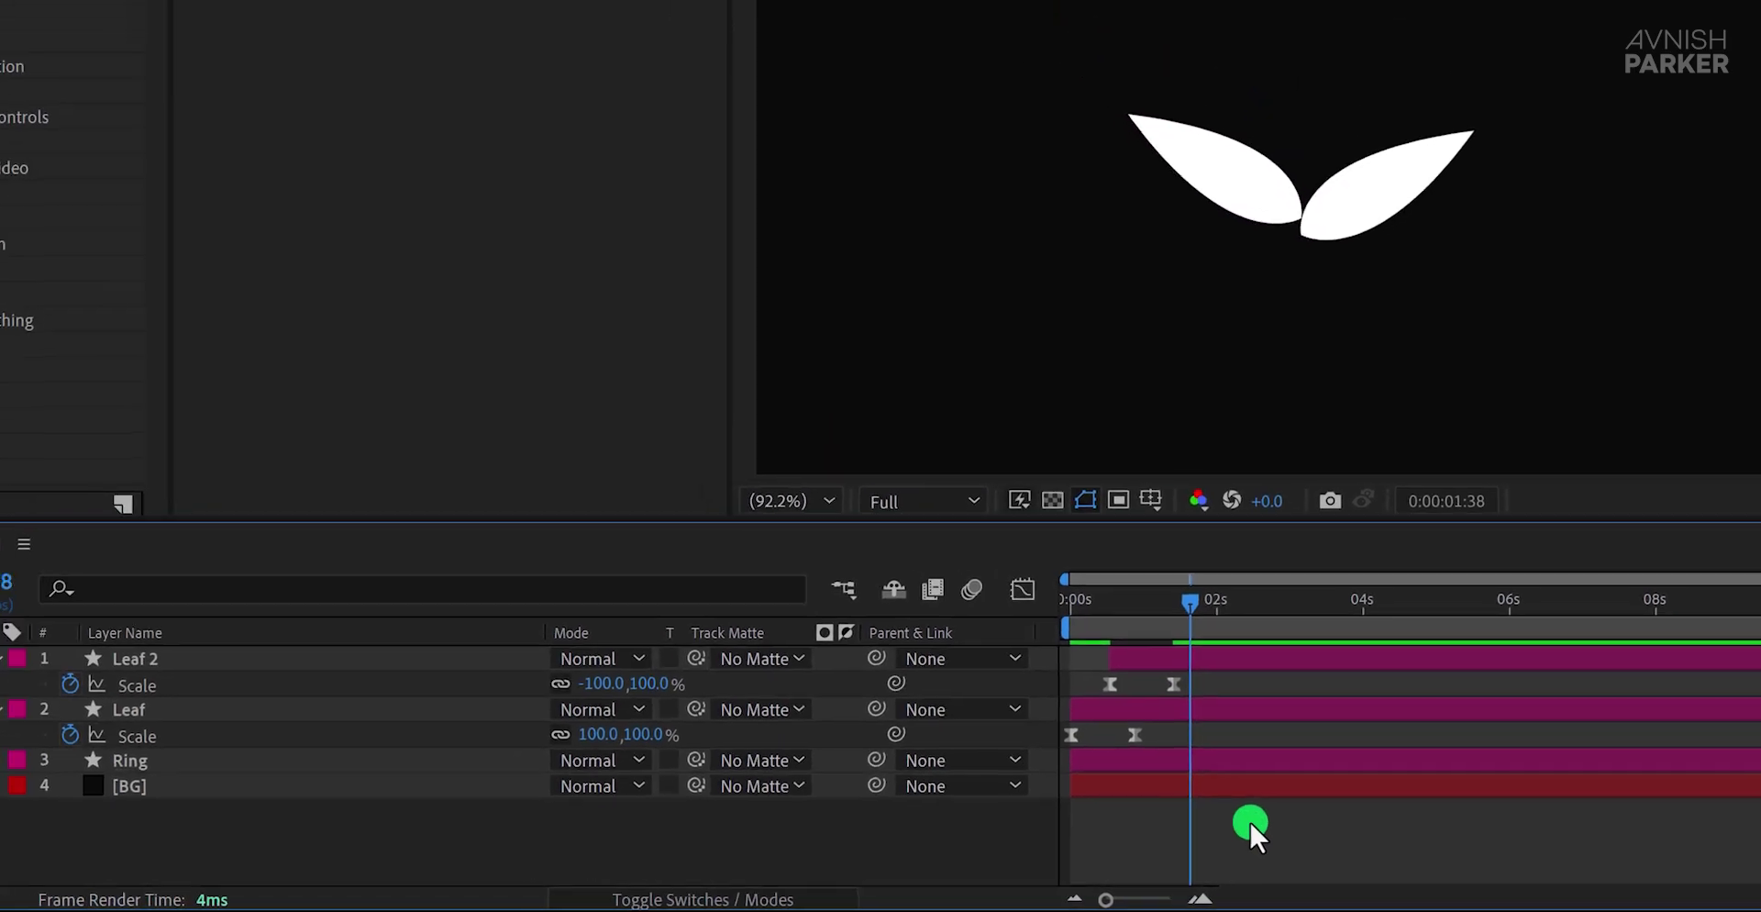
key("space")
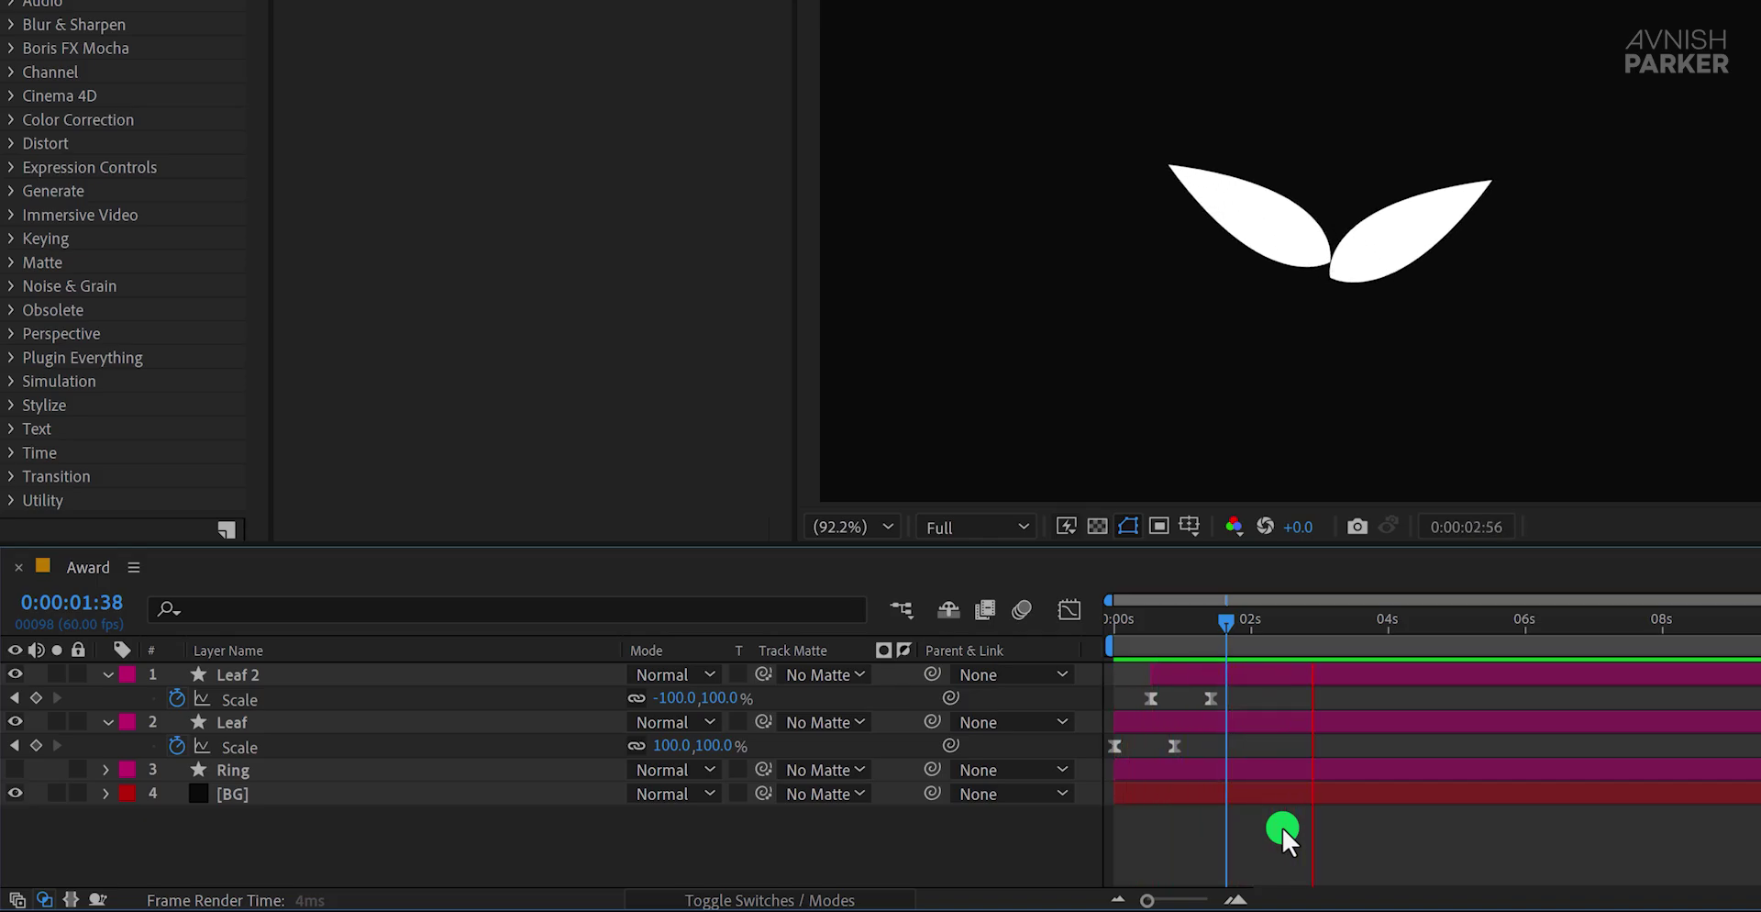
key("space")
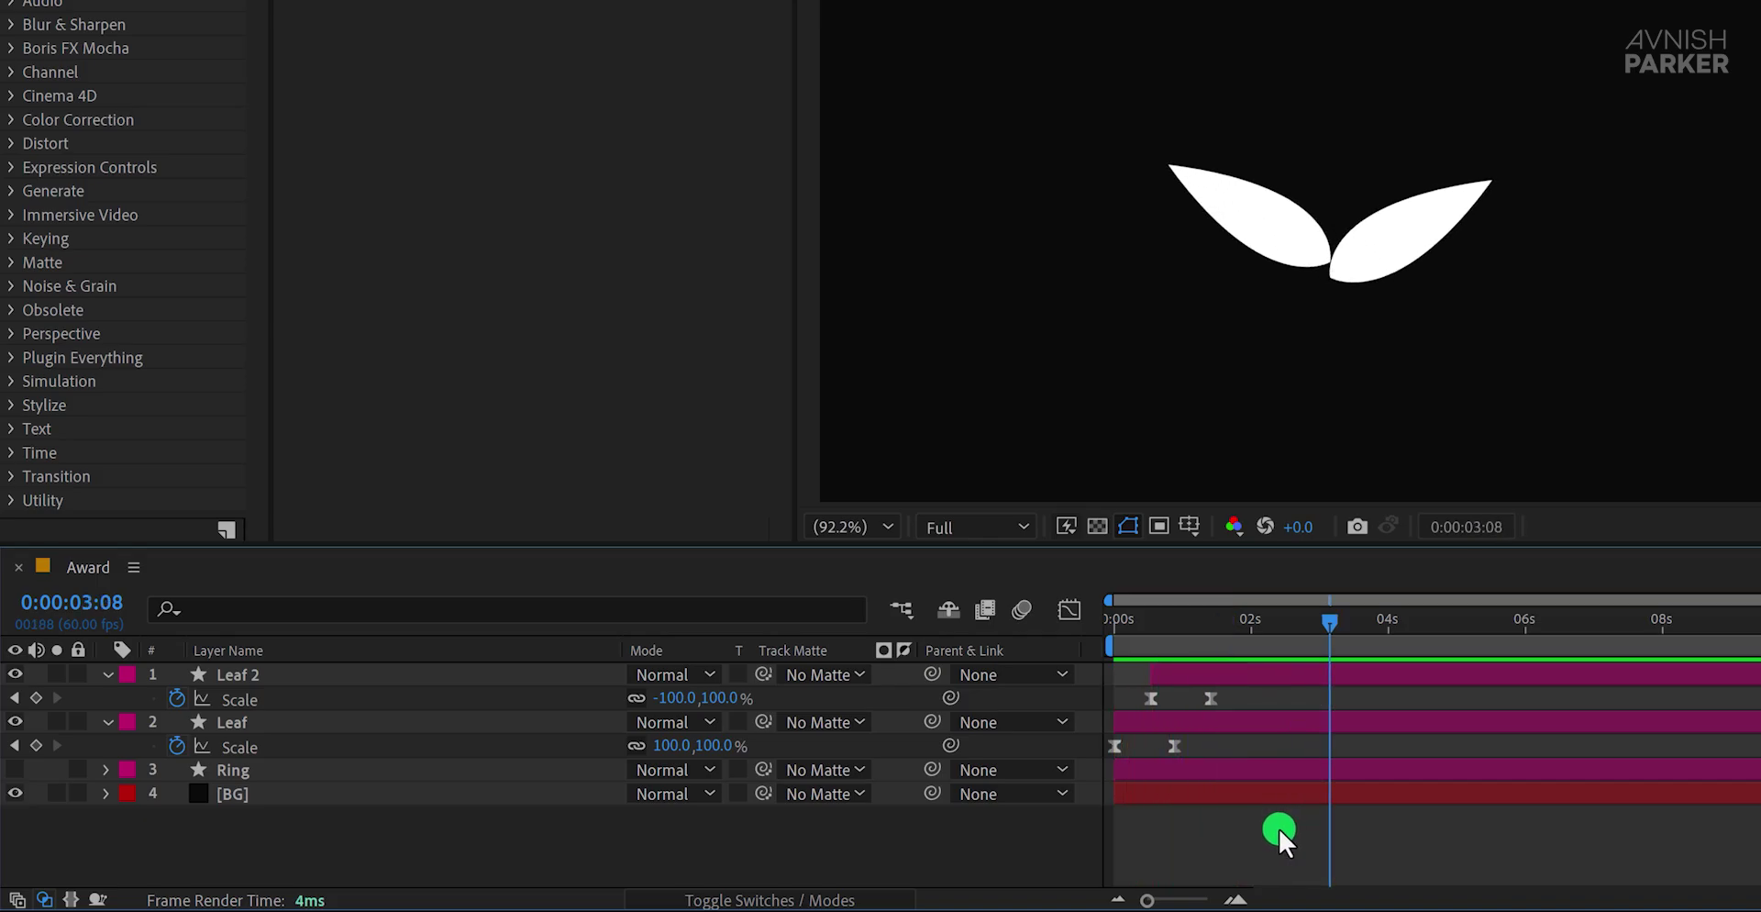
left_click(107, 674)
Step: Pre-compose the Leaf 2 and Leaf layers into one precomp named 'Leaf Animation'
left_click(107, 696)
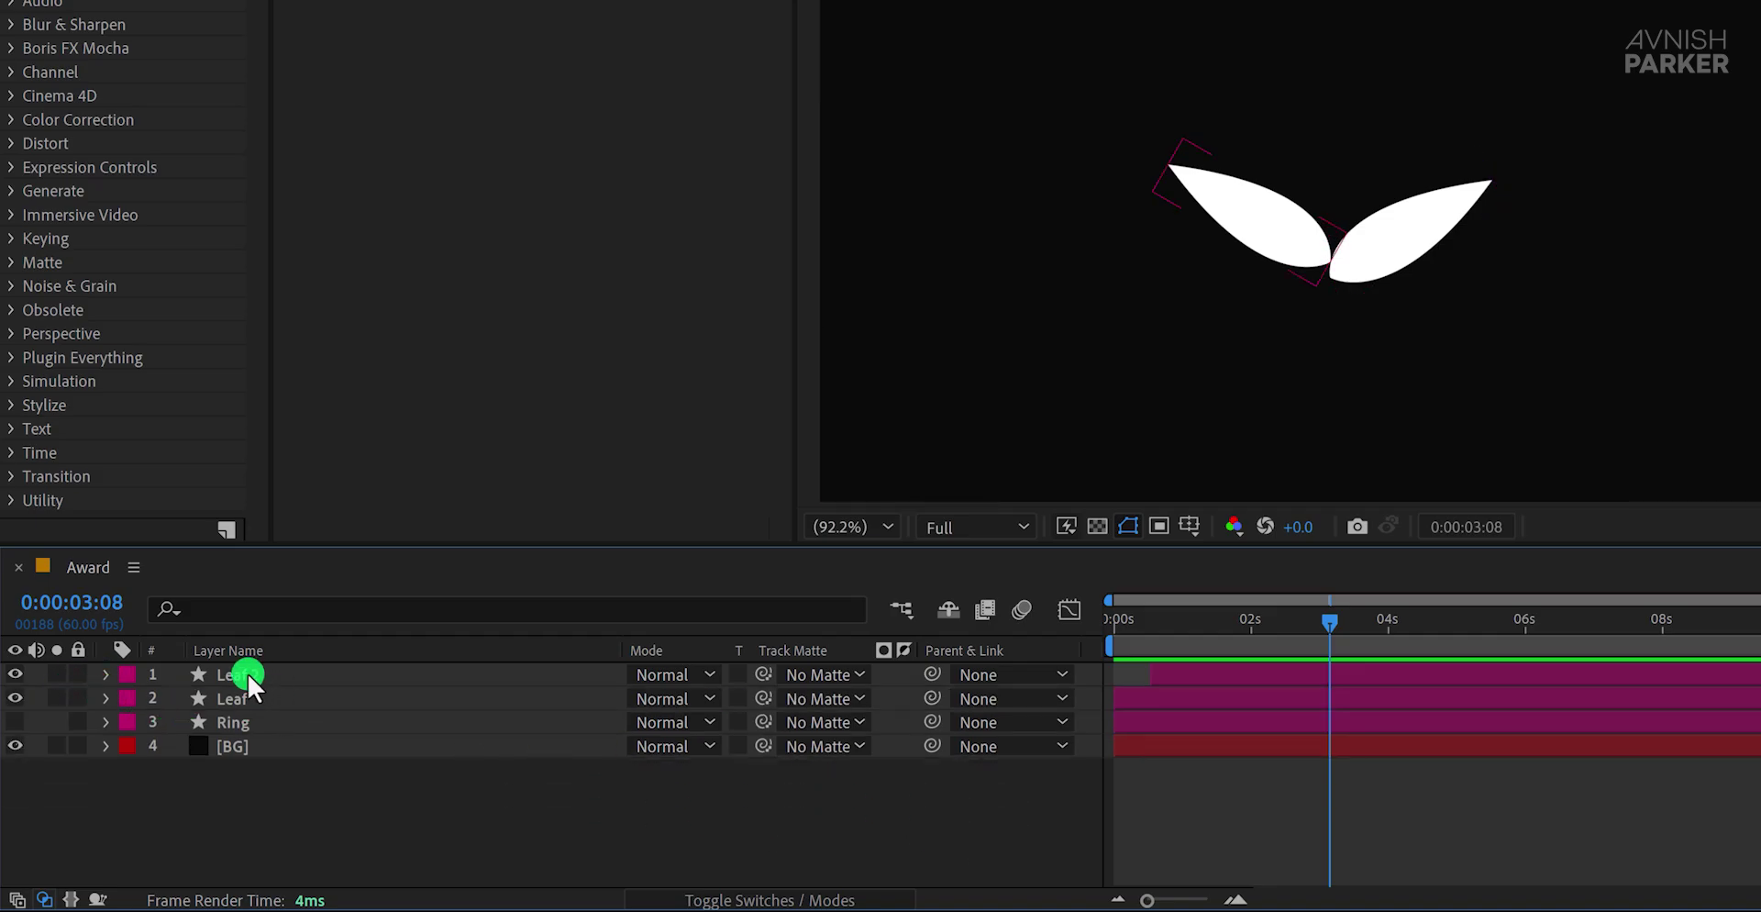
left_click(247, 673)
left_click(241, 697, "shift")
right_click(251, 697)
left_click(387, 516)
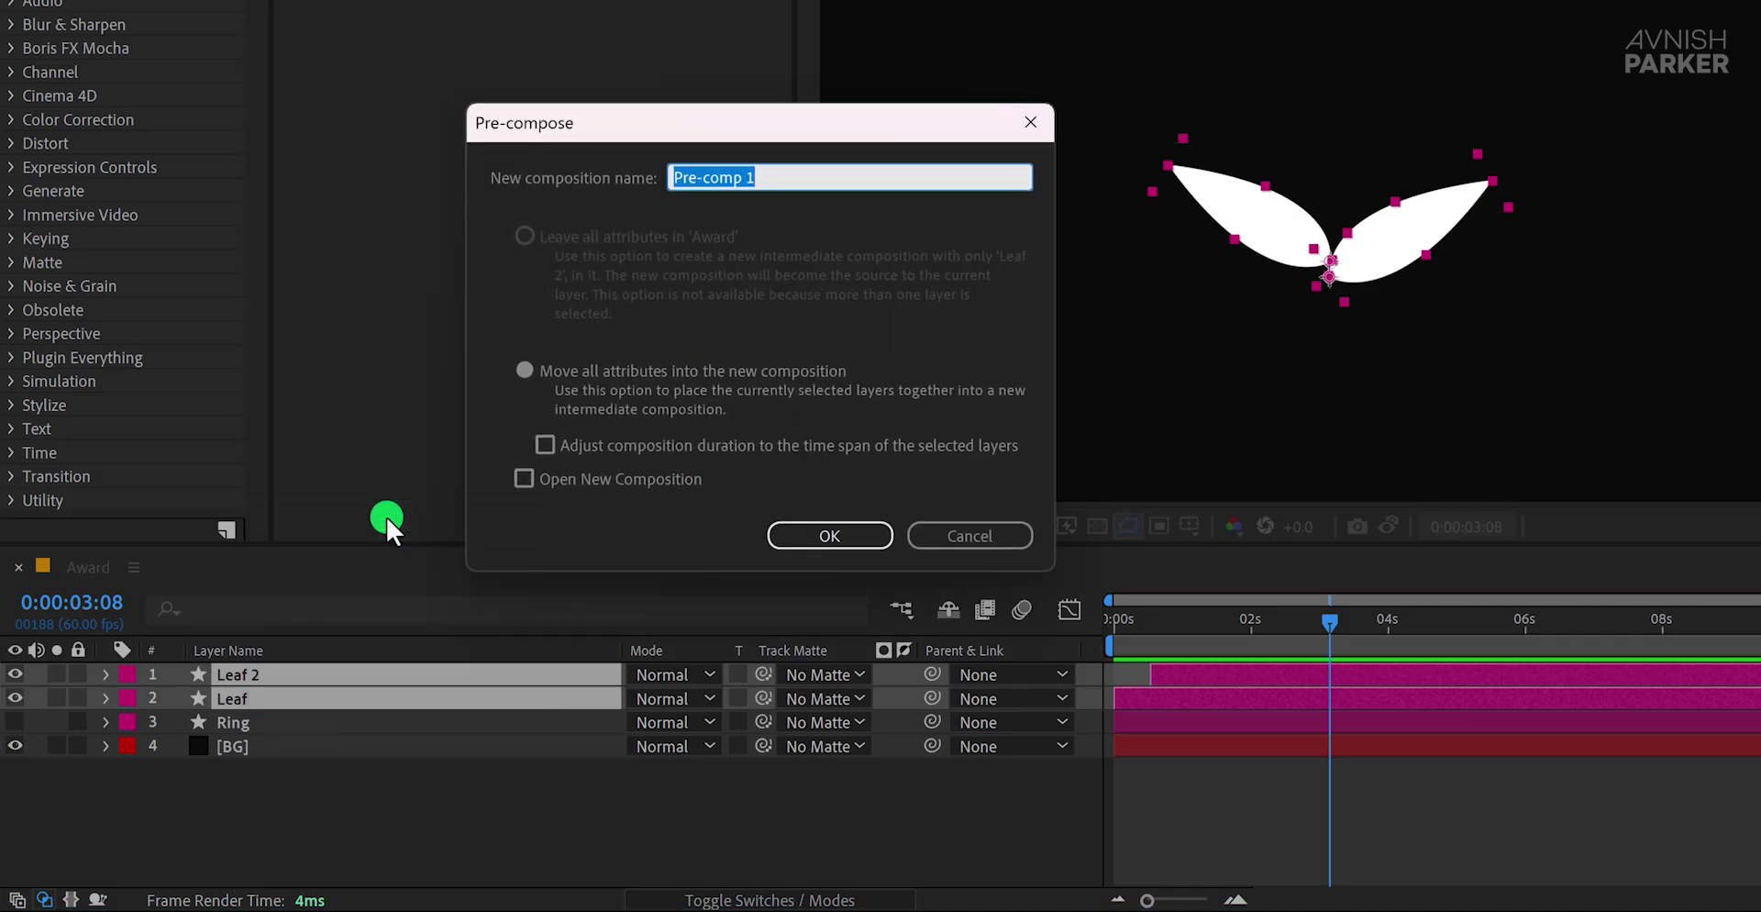
type("Leaf Animation")
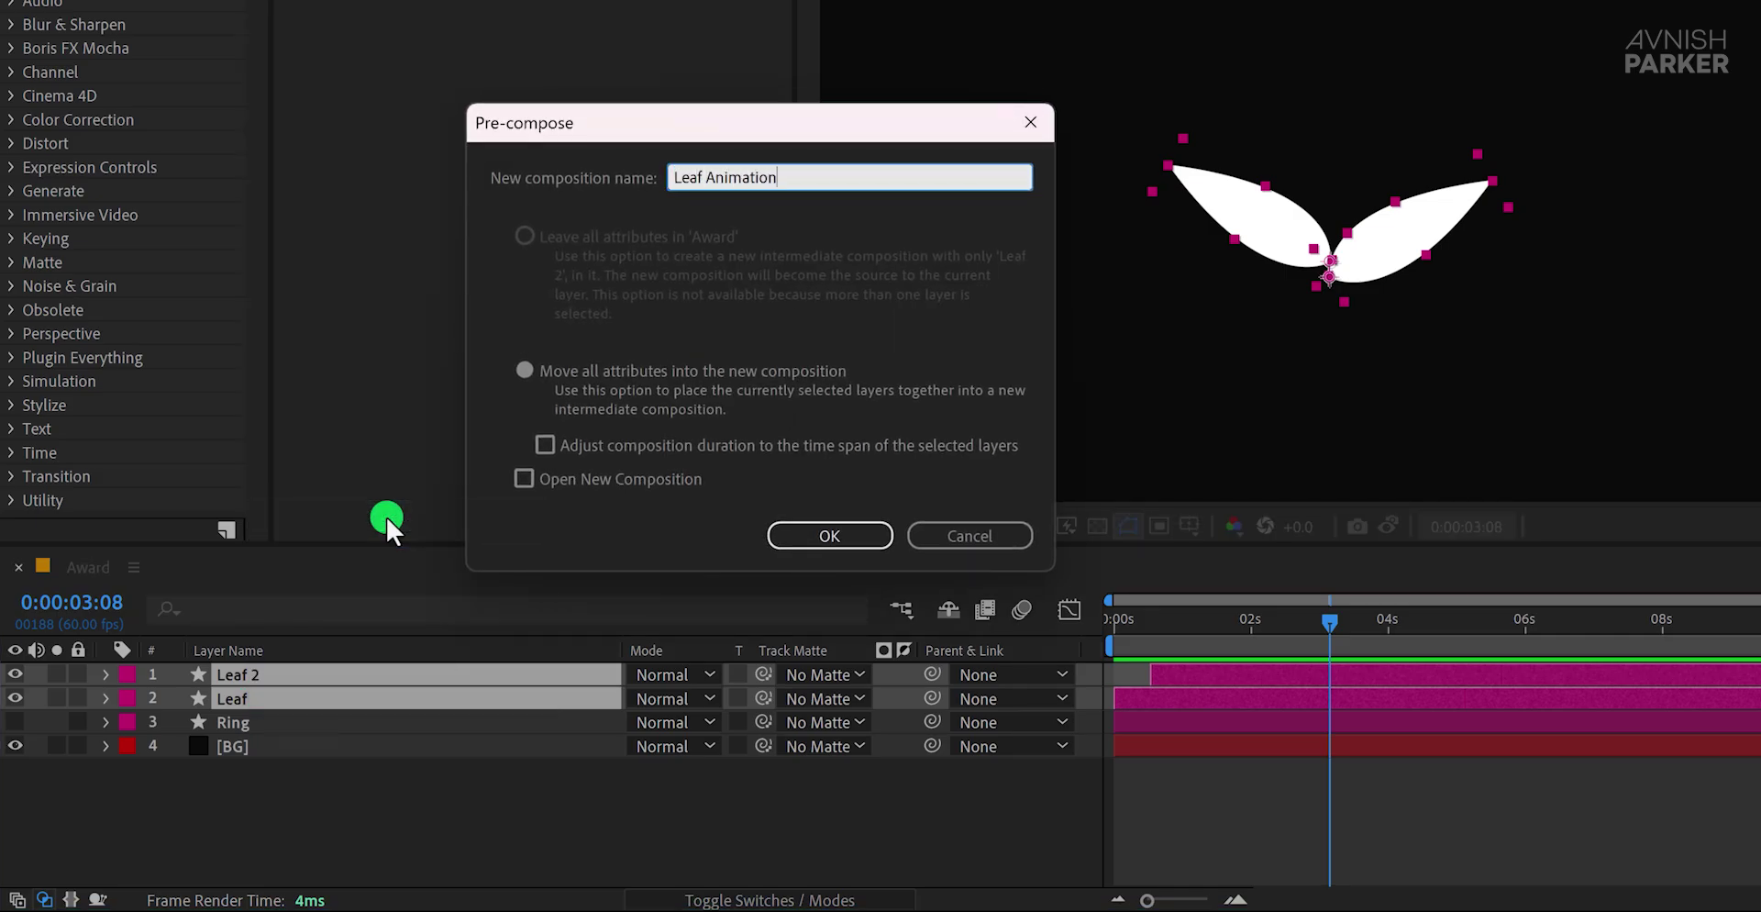
left_click(782, 532)
left_click_drag(1167, 657, 1227, 640)
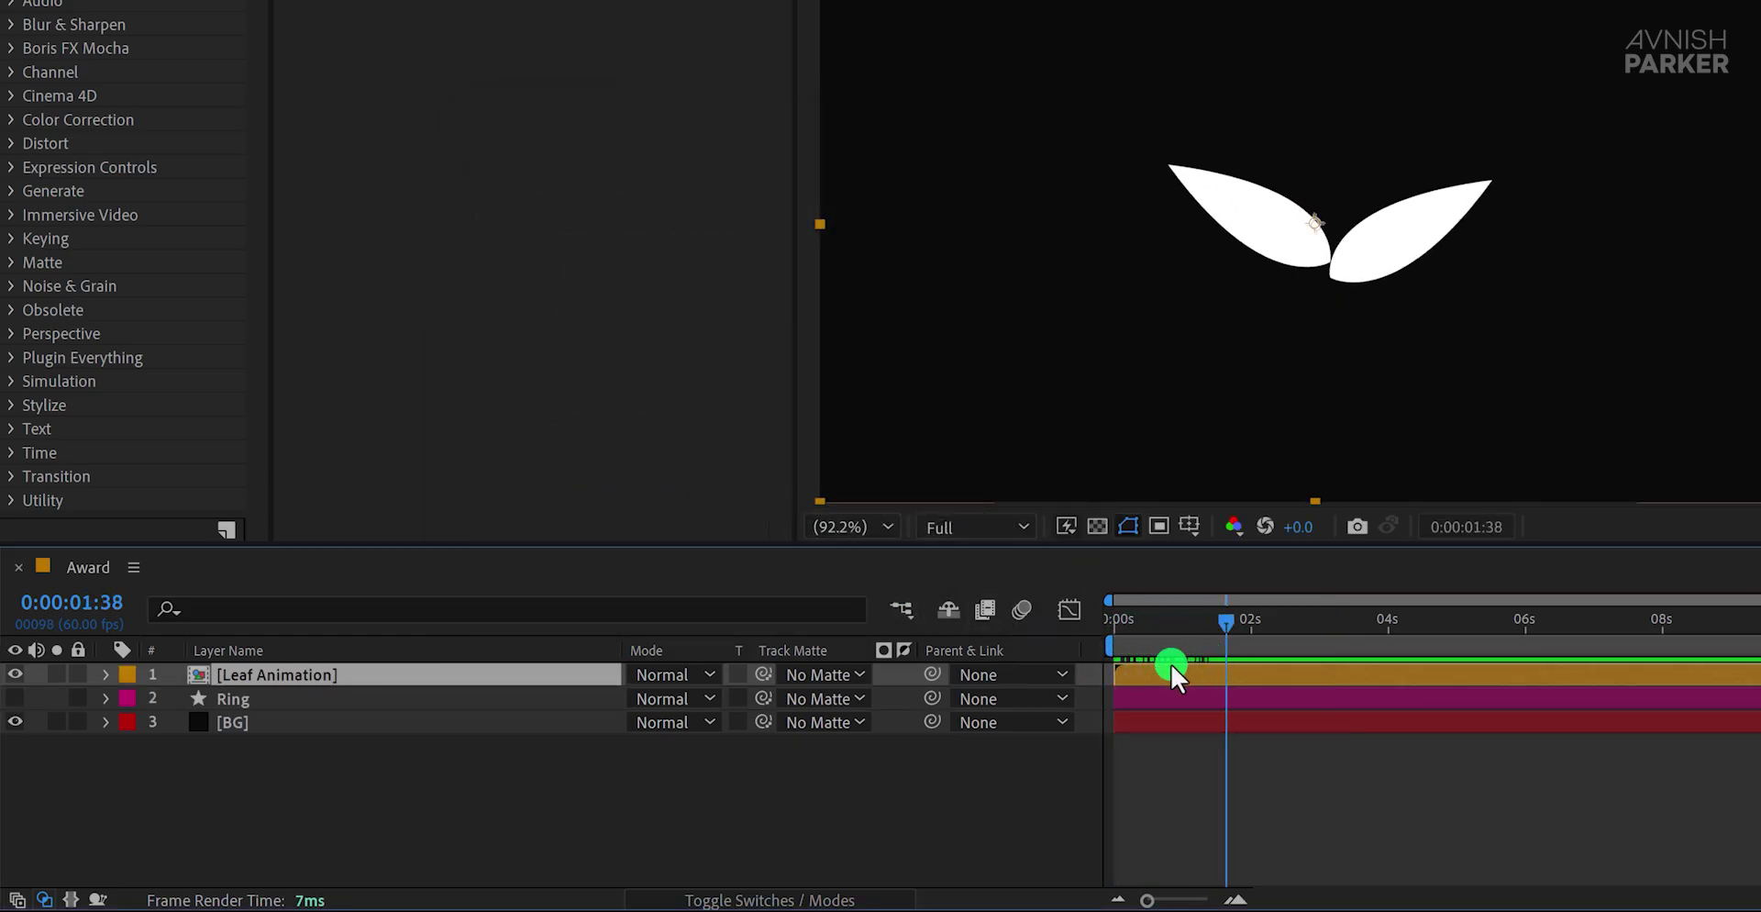
Step: Show the Ring layer and move the Leaf Animation anchor point to where the leaves meet
left_click(15, 697)
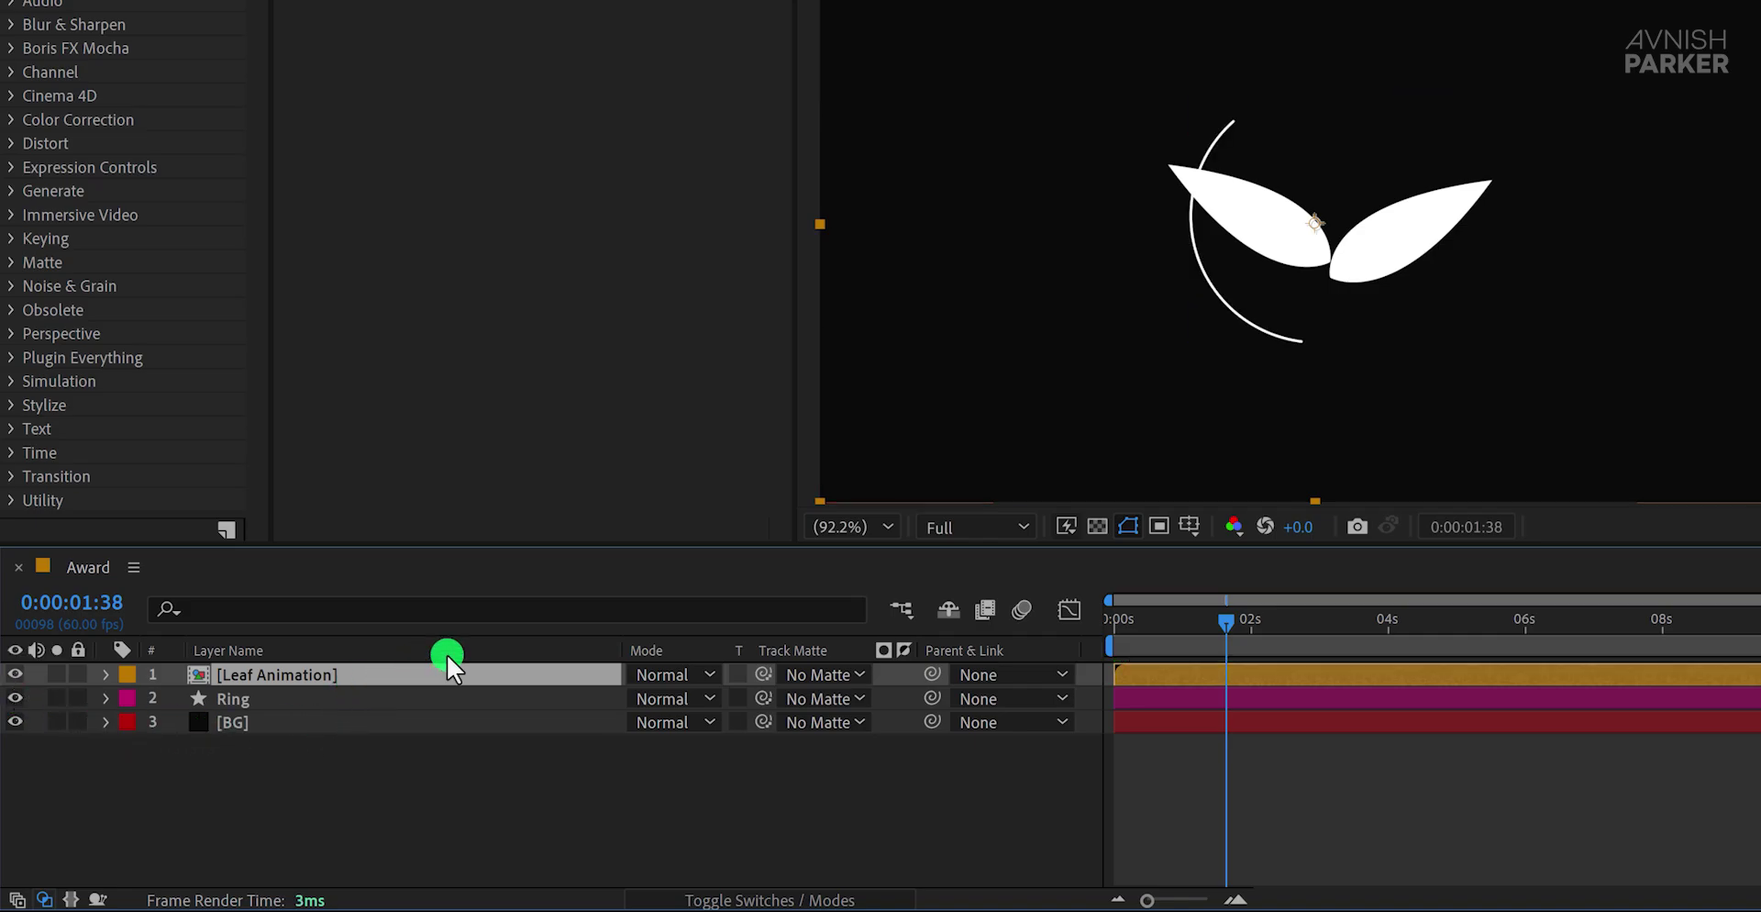
key("y")
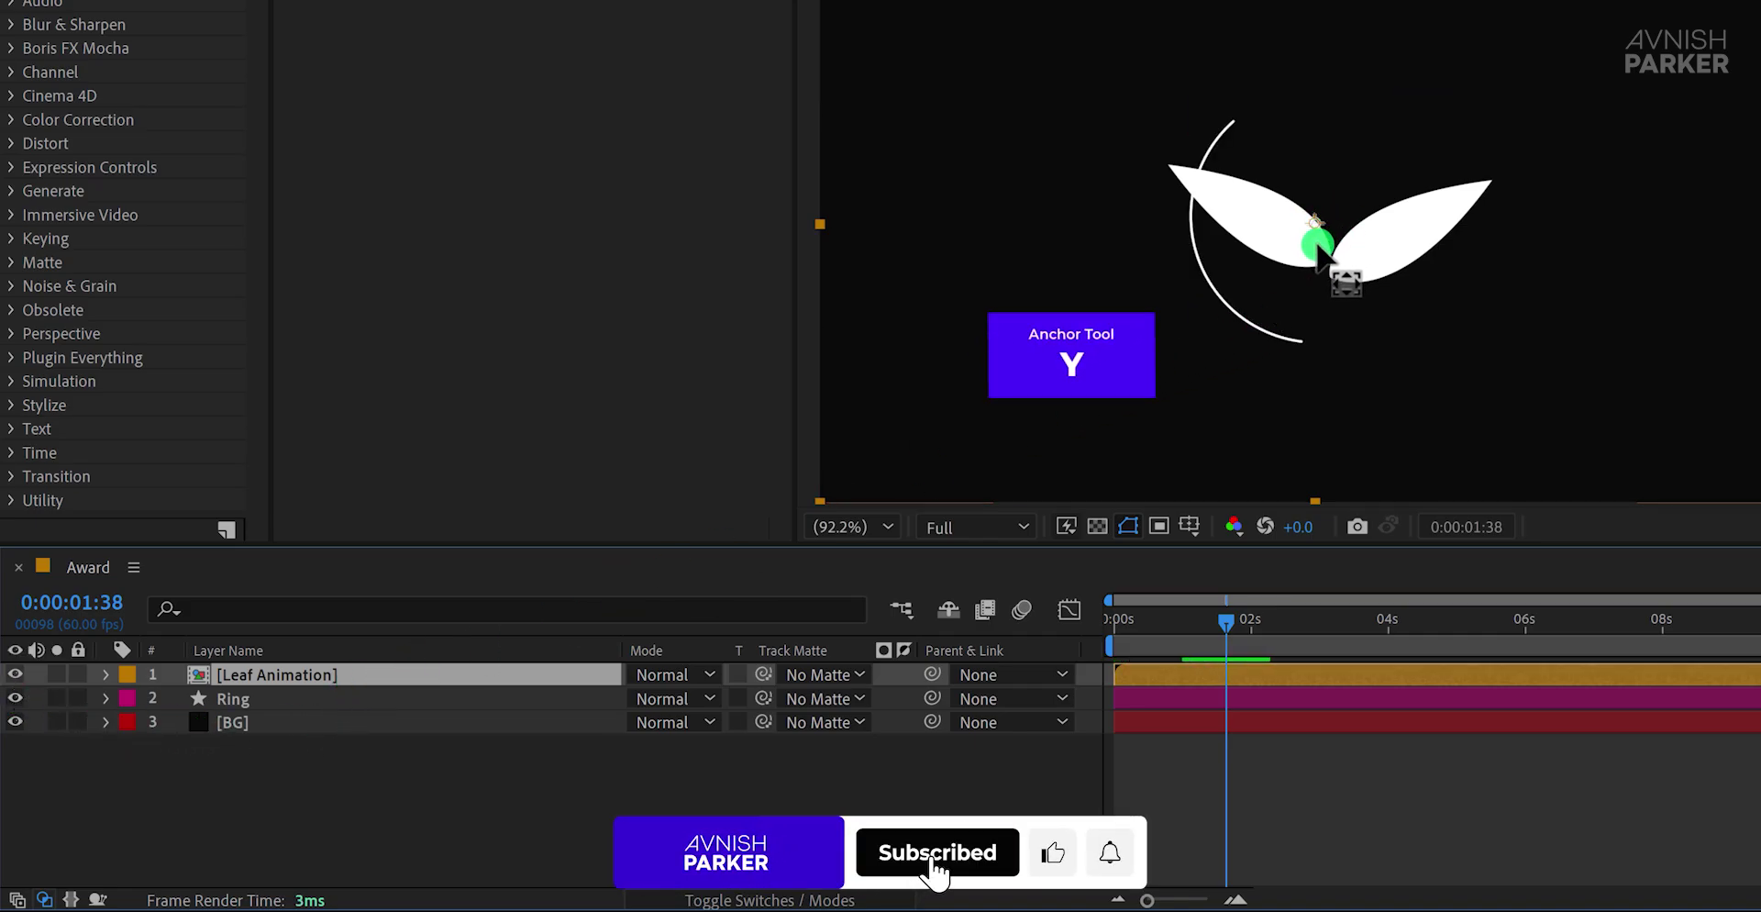
left_click_drag(1316, 223, 1336, 272)
Step: Scale the leaves to 23%, rotate them to -50°, and place them at the ring's bottom
key("r")
left_click_drag(676, 699, 659, 731)
key("s")
key("v")
left_click_drag(1303, 273, 1242, 335)
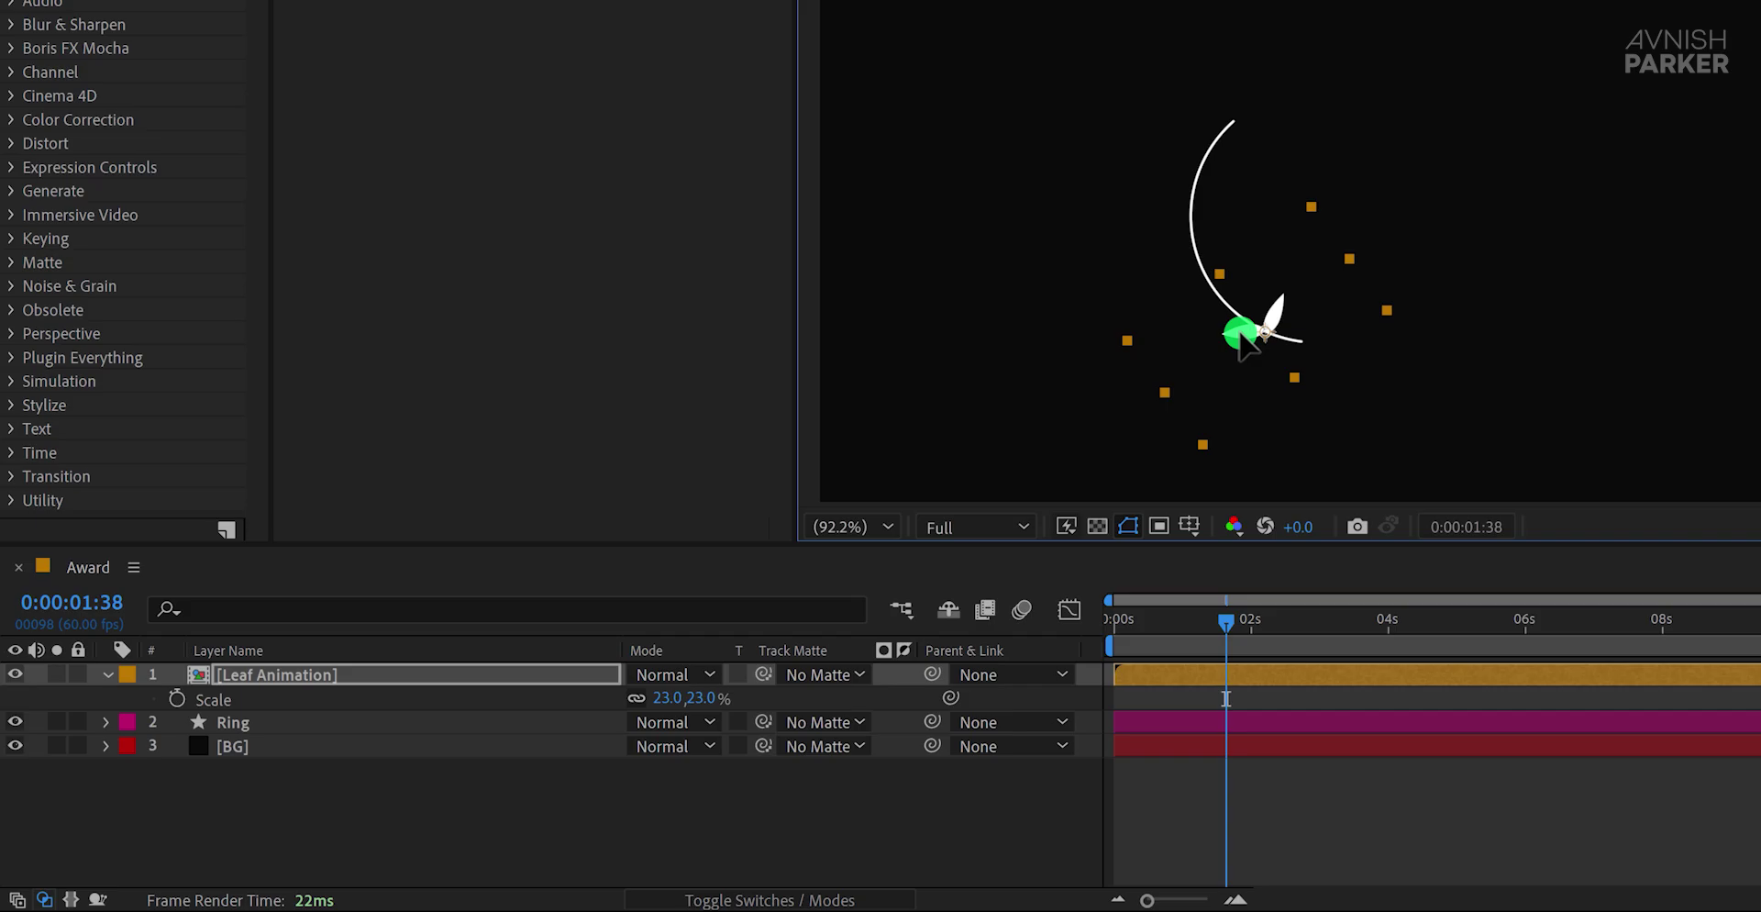
key("r")
left_click_drag(677, 704, 655, 702)
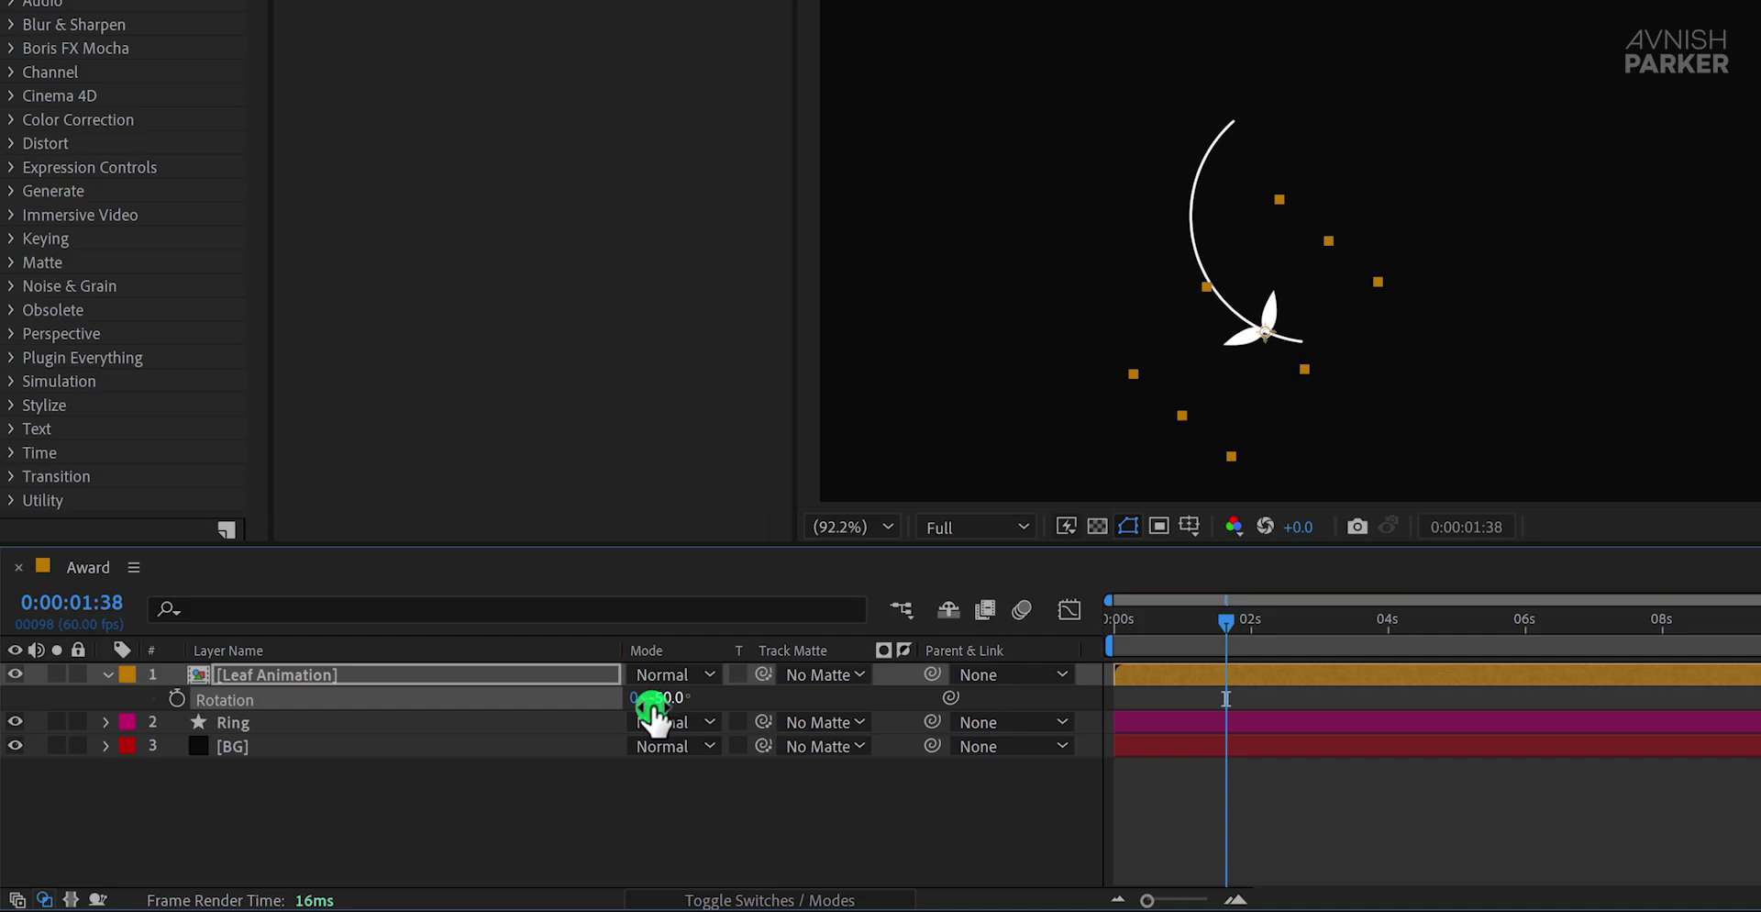
left_click(409, 675)
Step: Duplicate the Leaf Animation layer into seven copies rotated from -50° to +27° along the branch
key("ctrl+d")
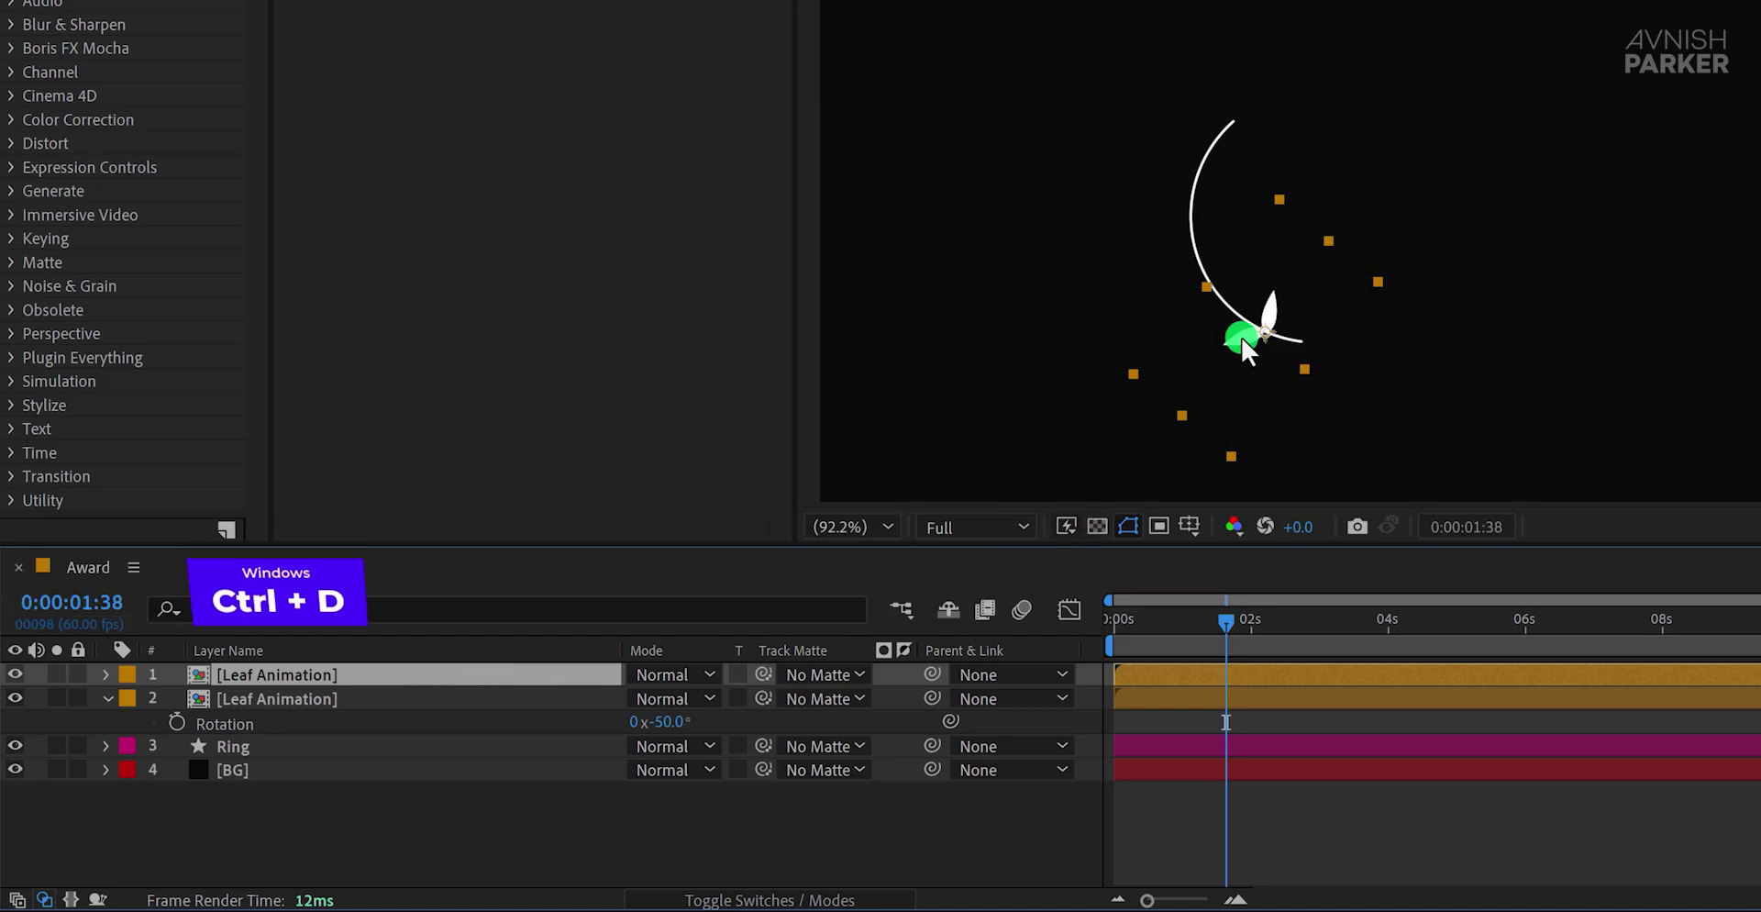
left_click_drag(1242, 345, 1214, 323)
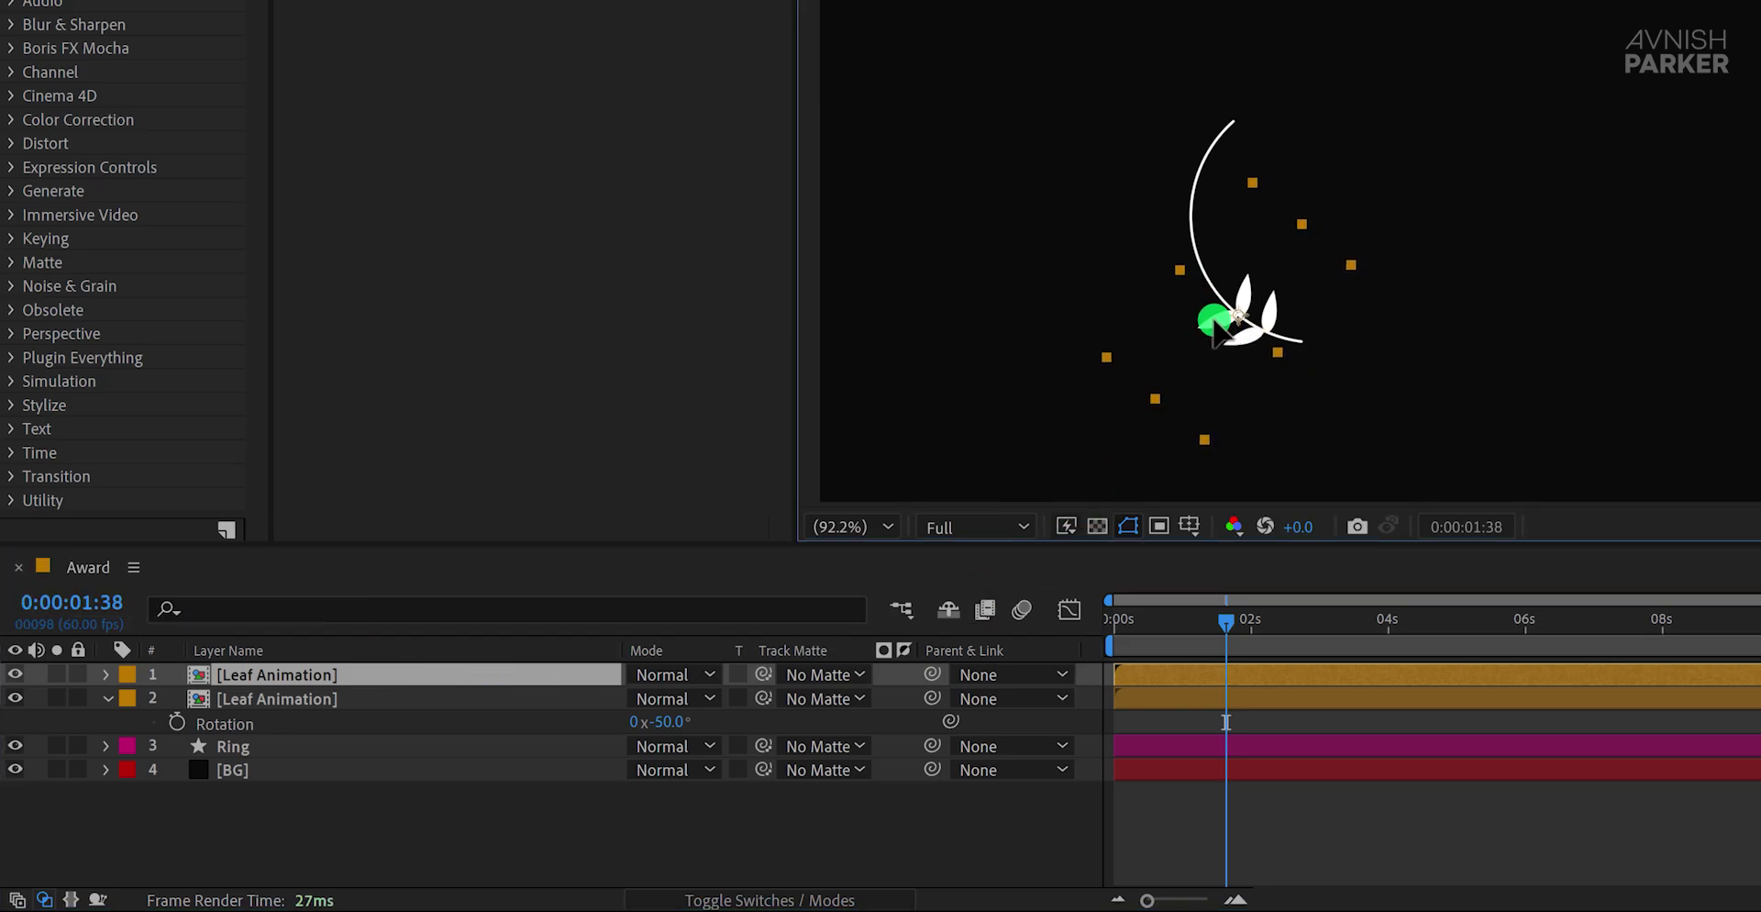
left_click_drag(1212, 317, 1209, 315)
left_click(1251, 526)
left_click(1127, 665)
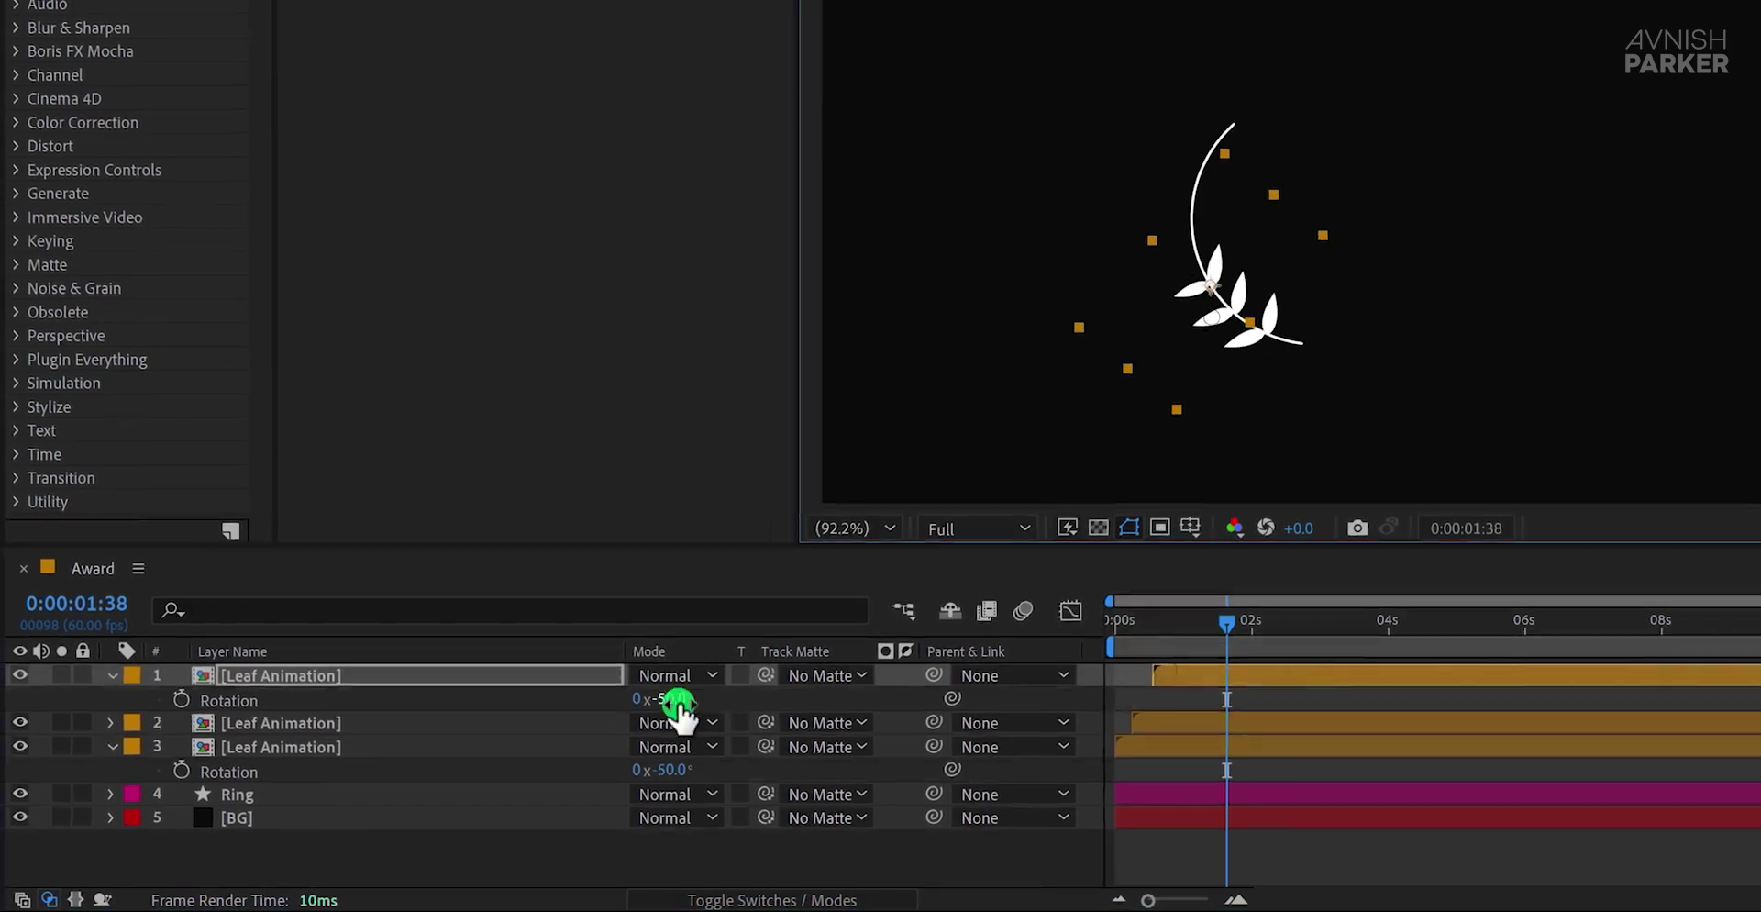
left_click(1182, 255)
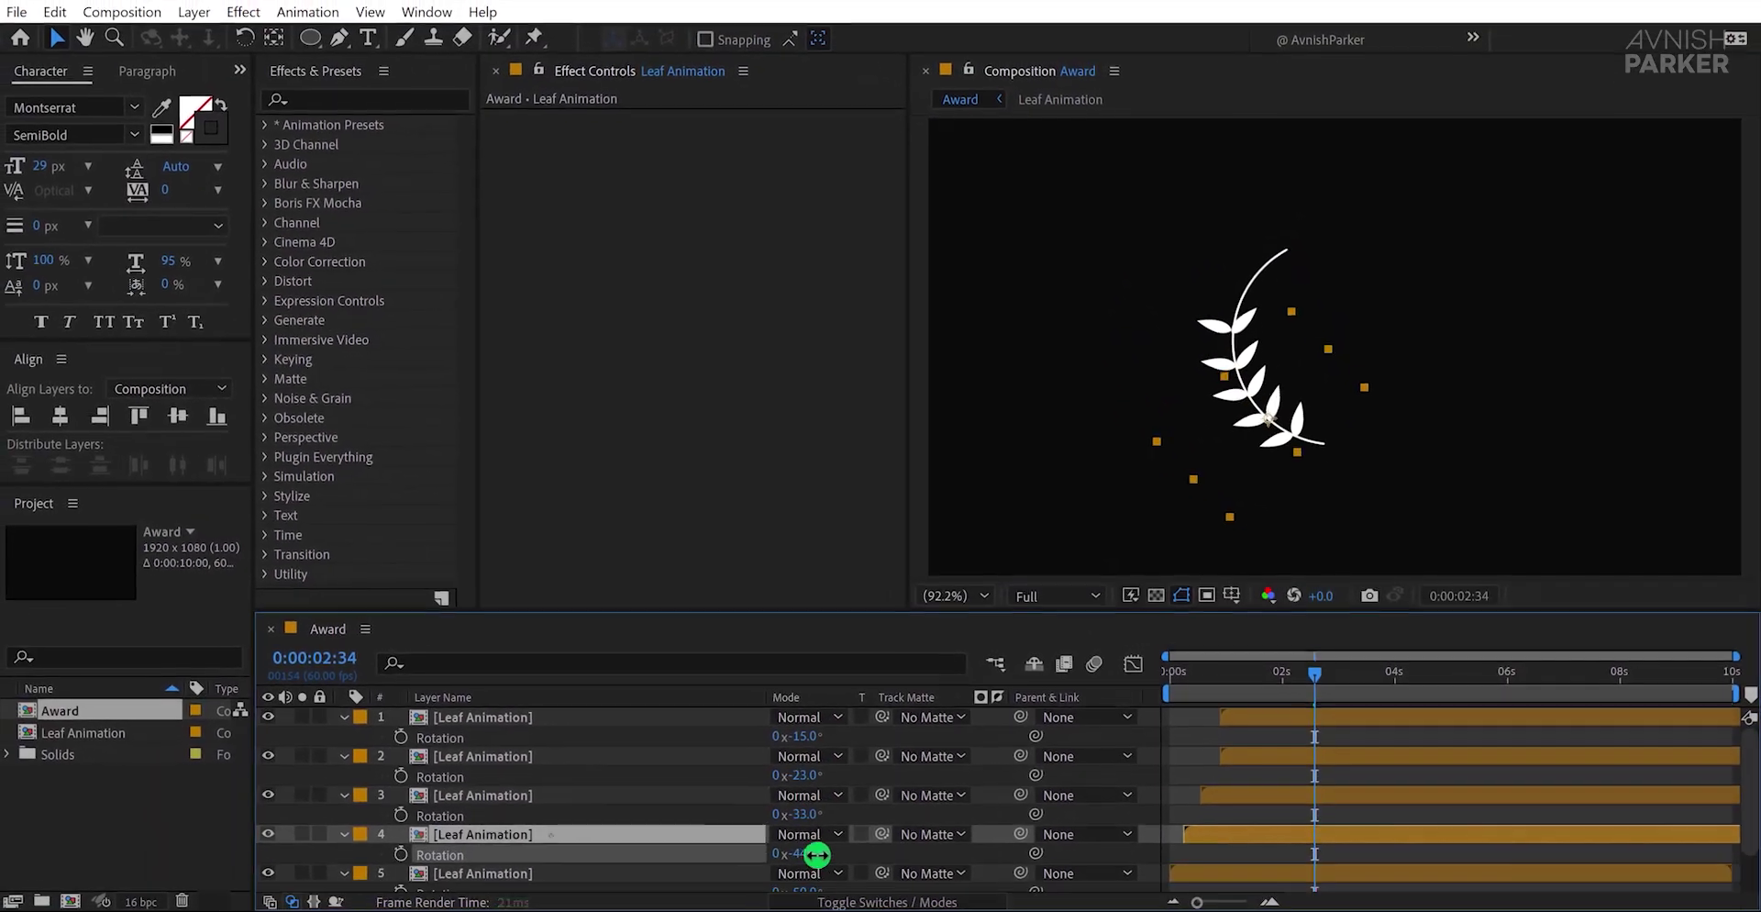
left_click(470, 717)
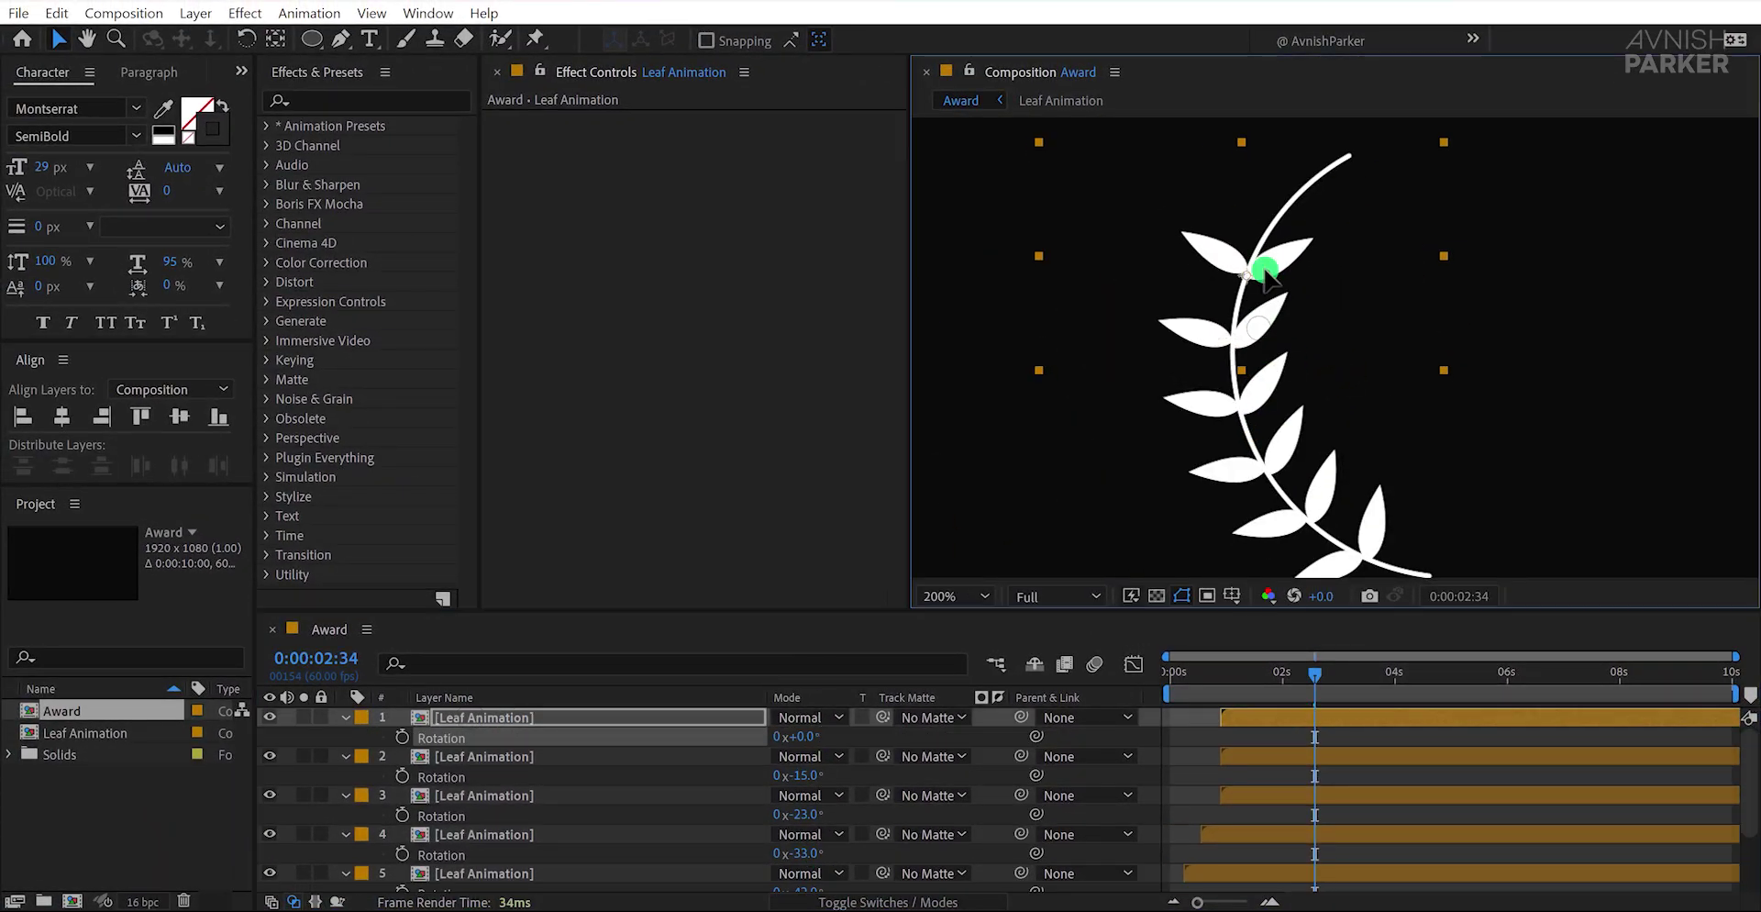
left_click(810, 736)
left_click(810, 778)
left_click(1255, 764)
Step: Delay the start times of leaf layers 2 and 3 in the enlarged timeline
key("grave")
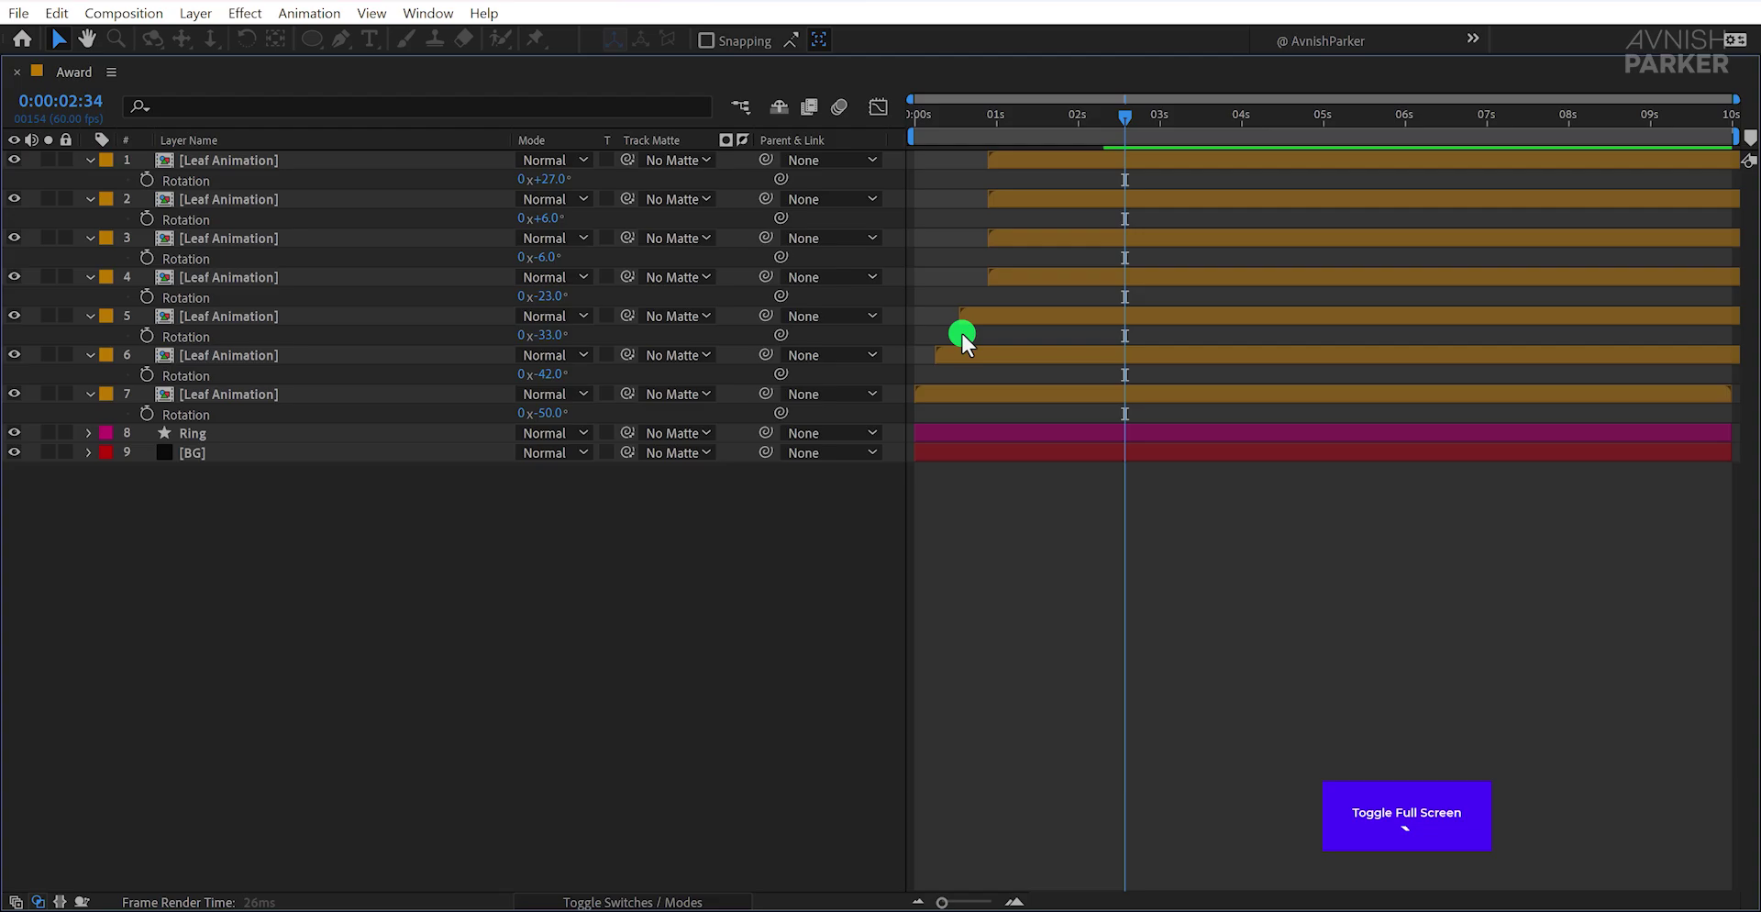
left_click_drag(1005, 235, 1098, 165)
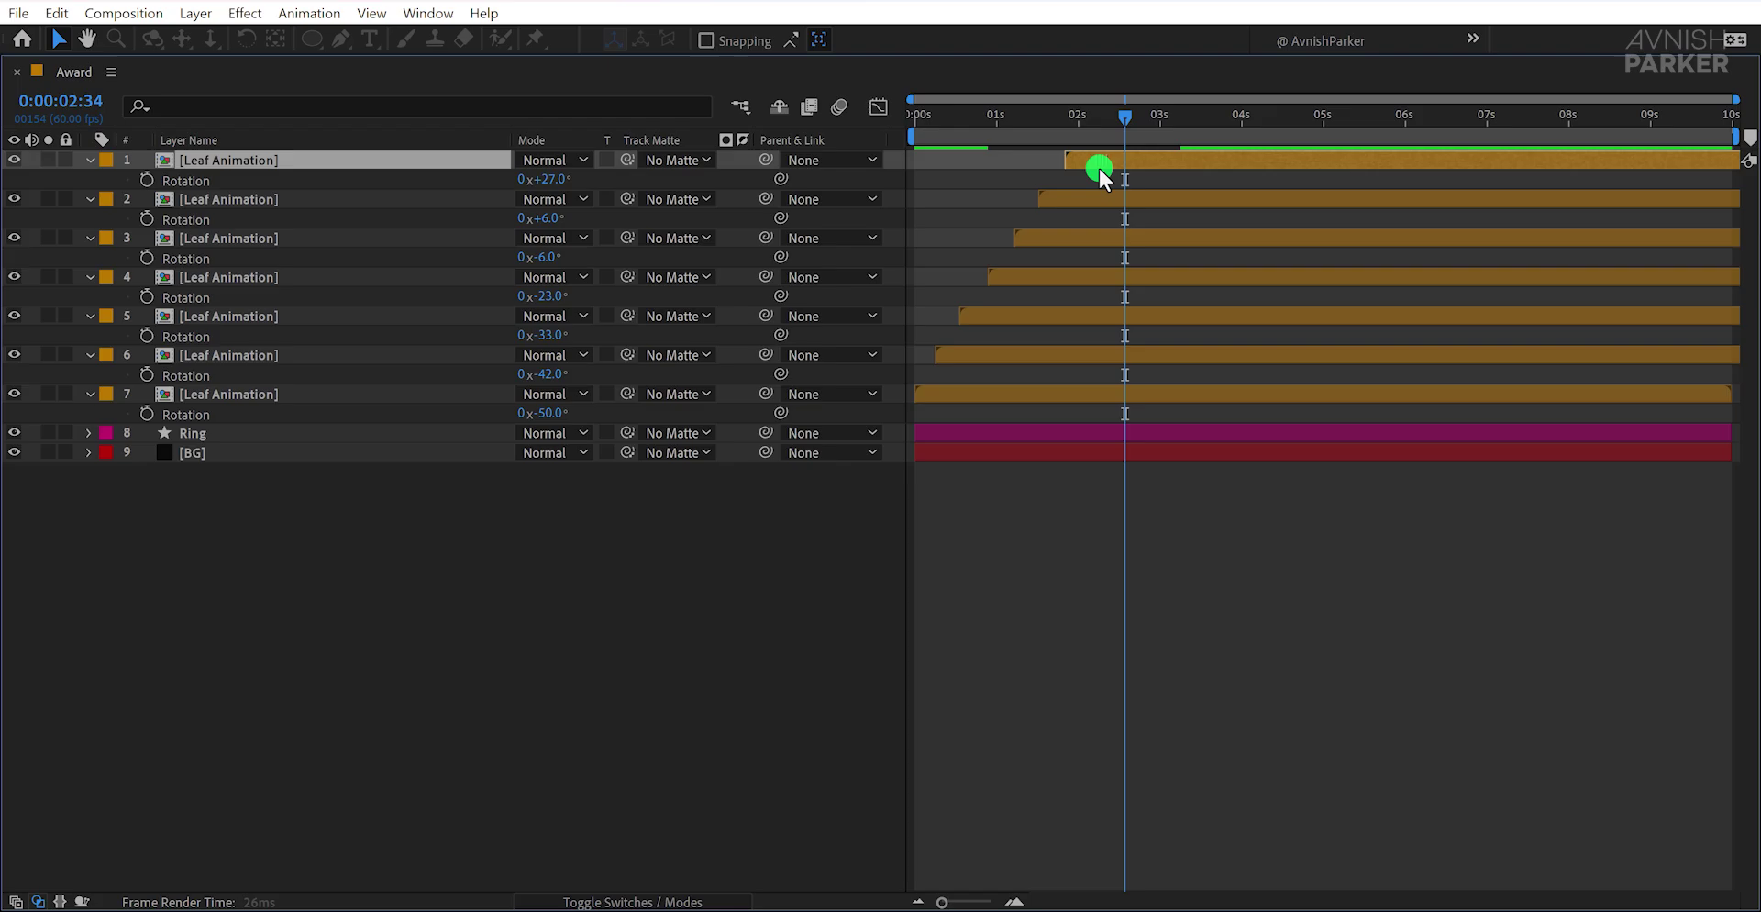
left_click(1072, 575)
key("grave")
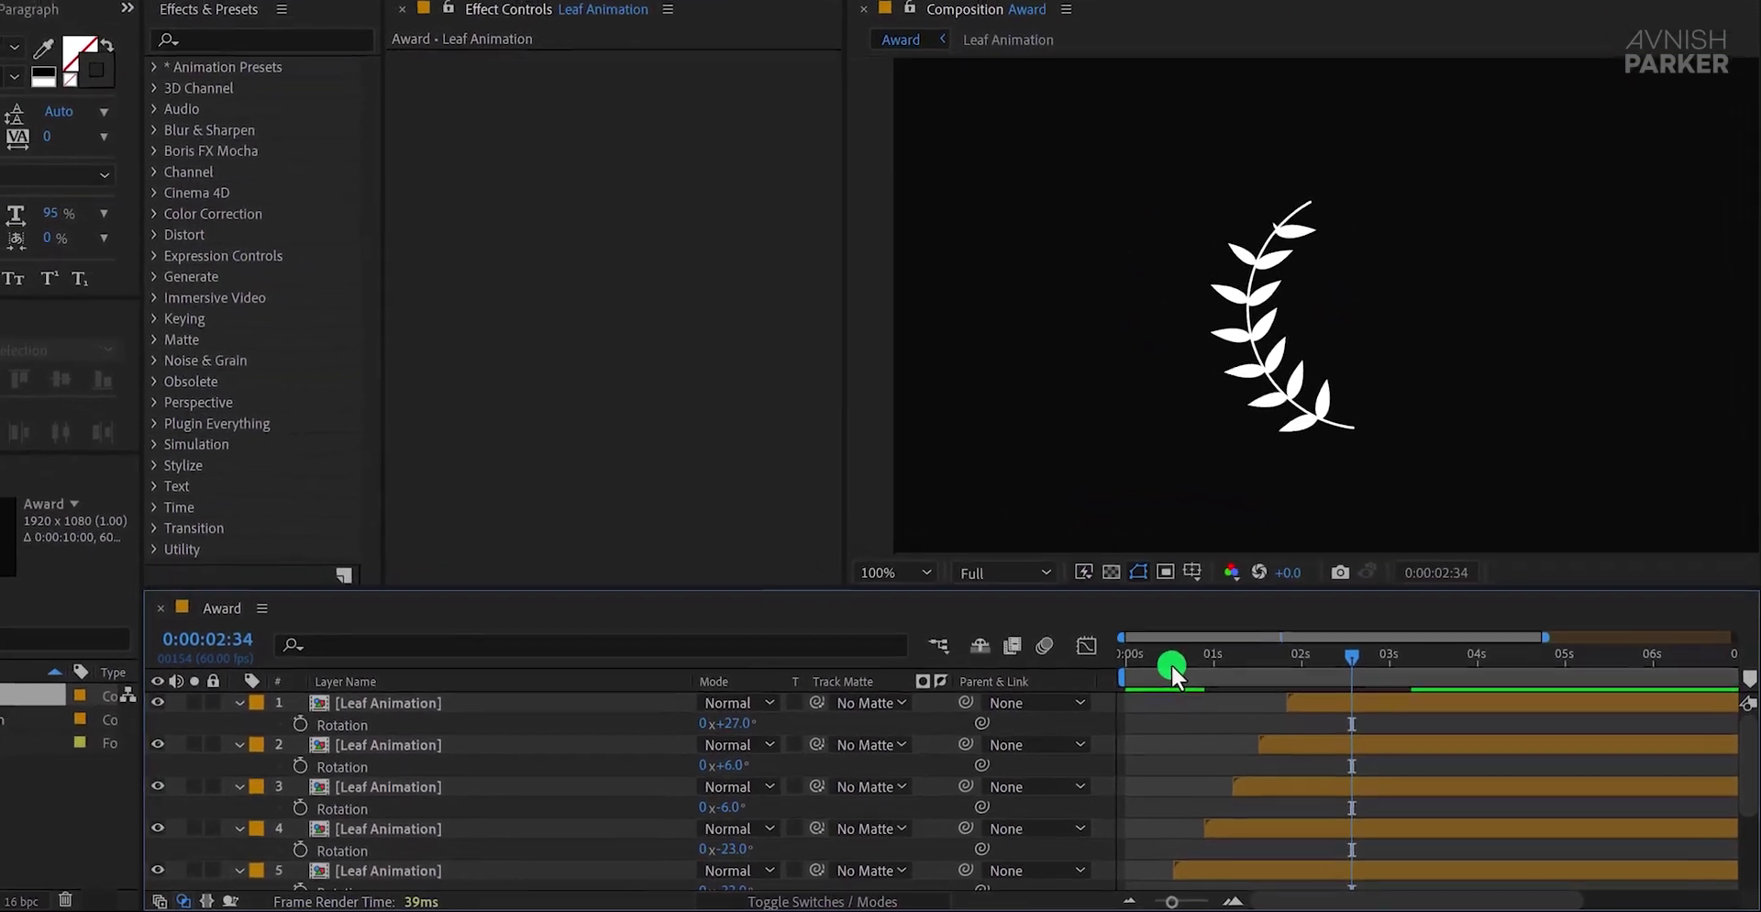
Step: Stagger the start times of leaf layers 4–7 and play back the branch from the start
mouse_move(1203, 694)
left_mouse_down()
mouse_move(1170, 695)
mouse_move(1285, 694)
mouse_move(1203, 696)
left_mouse_up()
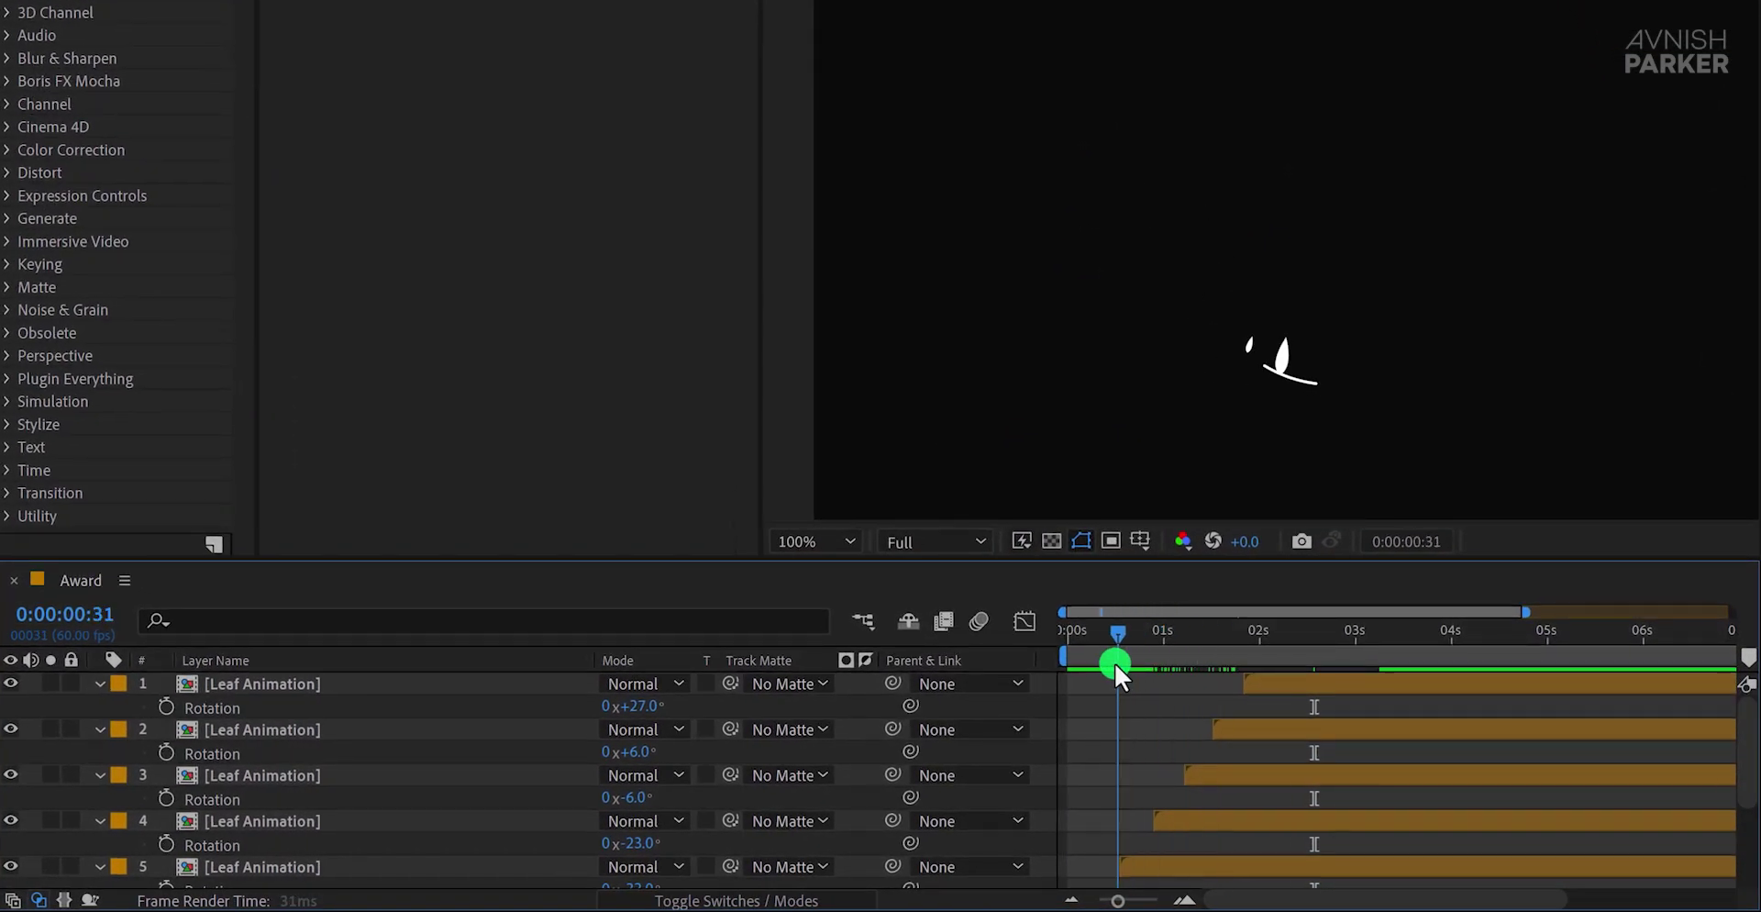
left_click_drag(1114, 662, 1104, 666)
scroll(1153, 763, "down", 3)
left_click(1137, 783)
left_click_drag(1143, 816, 1151, 790)
key("Home")
left_click_drag(1035, 641, 1100, 811)
left_click_drag(1092, 648, 1310, 646)
key("Home")
key("space")
left_click_drag(1104, 635, 1373, 646)
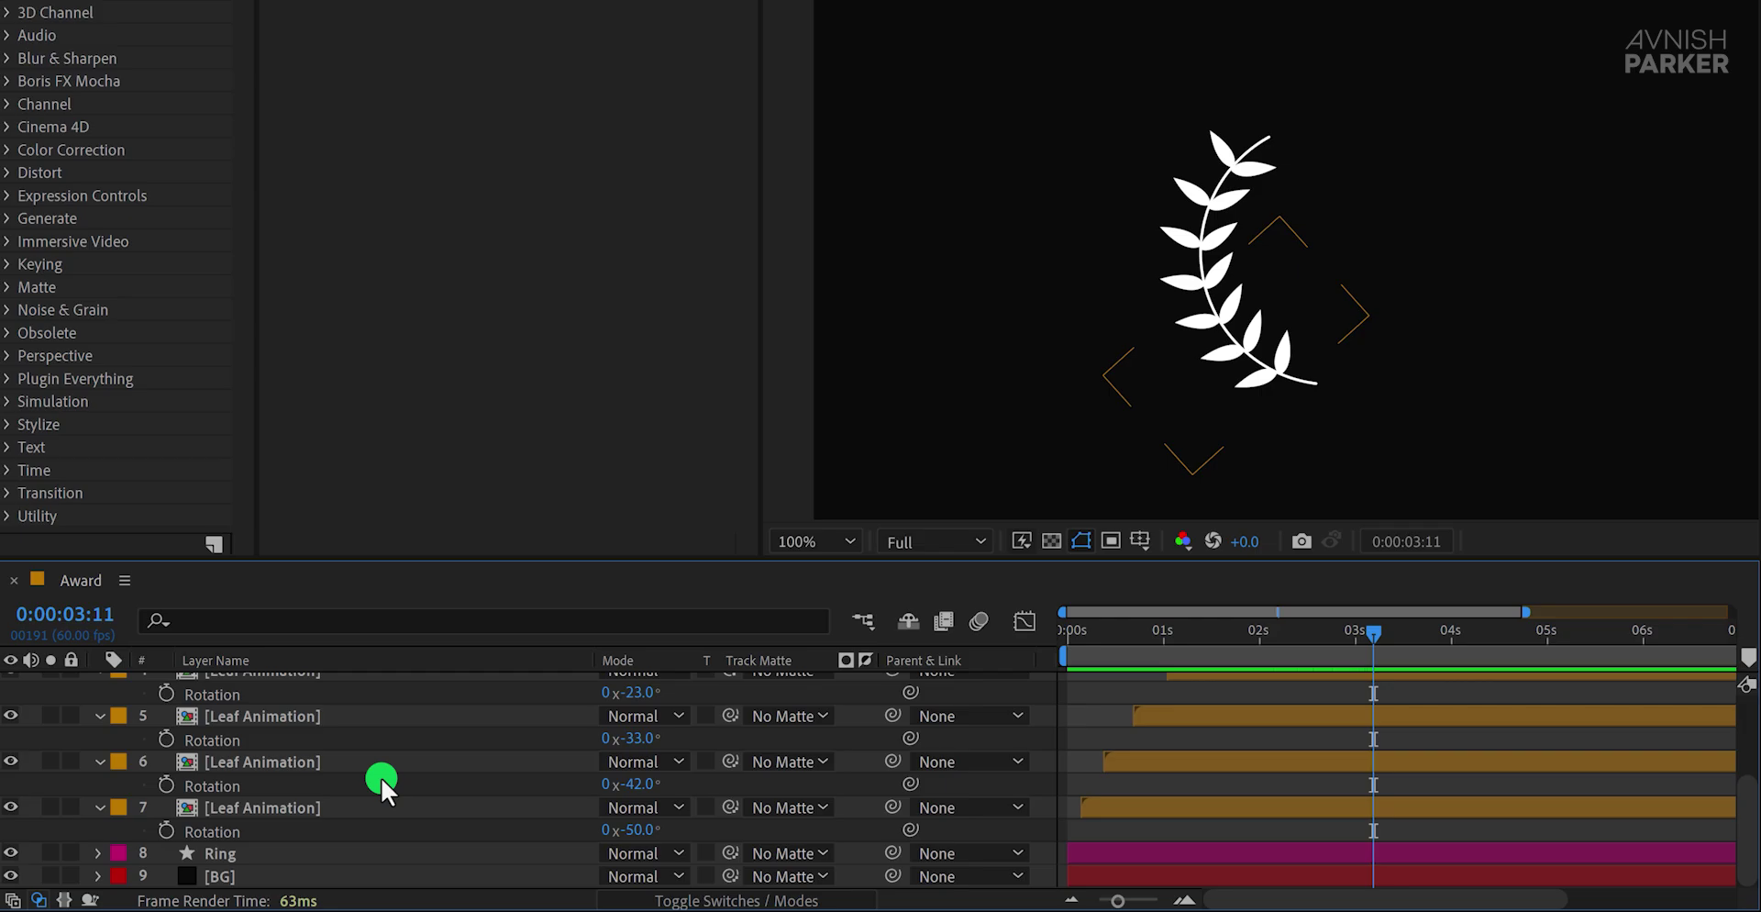
Step: Copy Leaf 2 from the Leaf Animation precomp and paste it into the Award composition
scroll(283, 728, "up", 5)
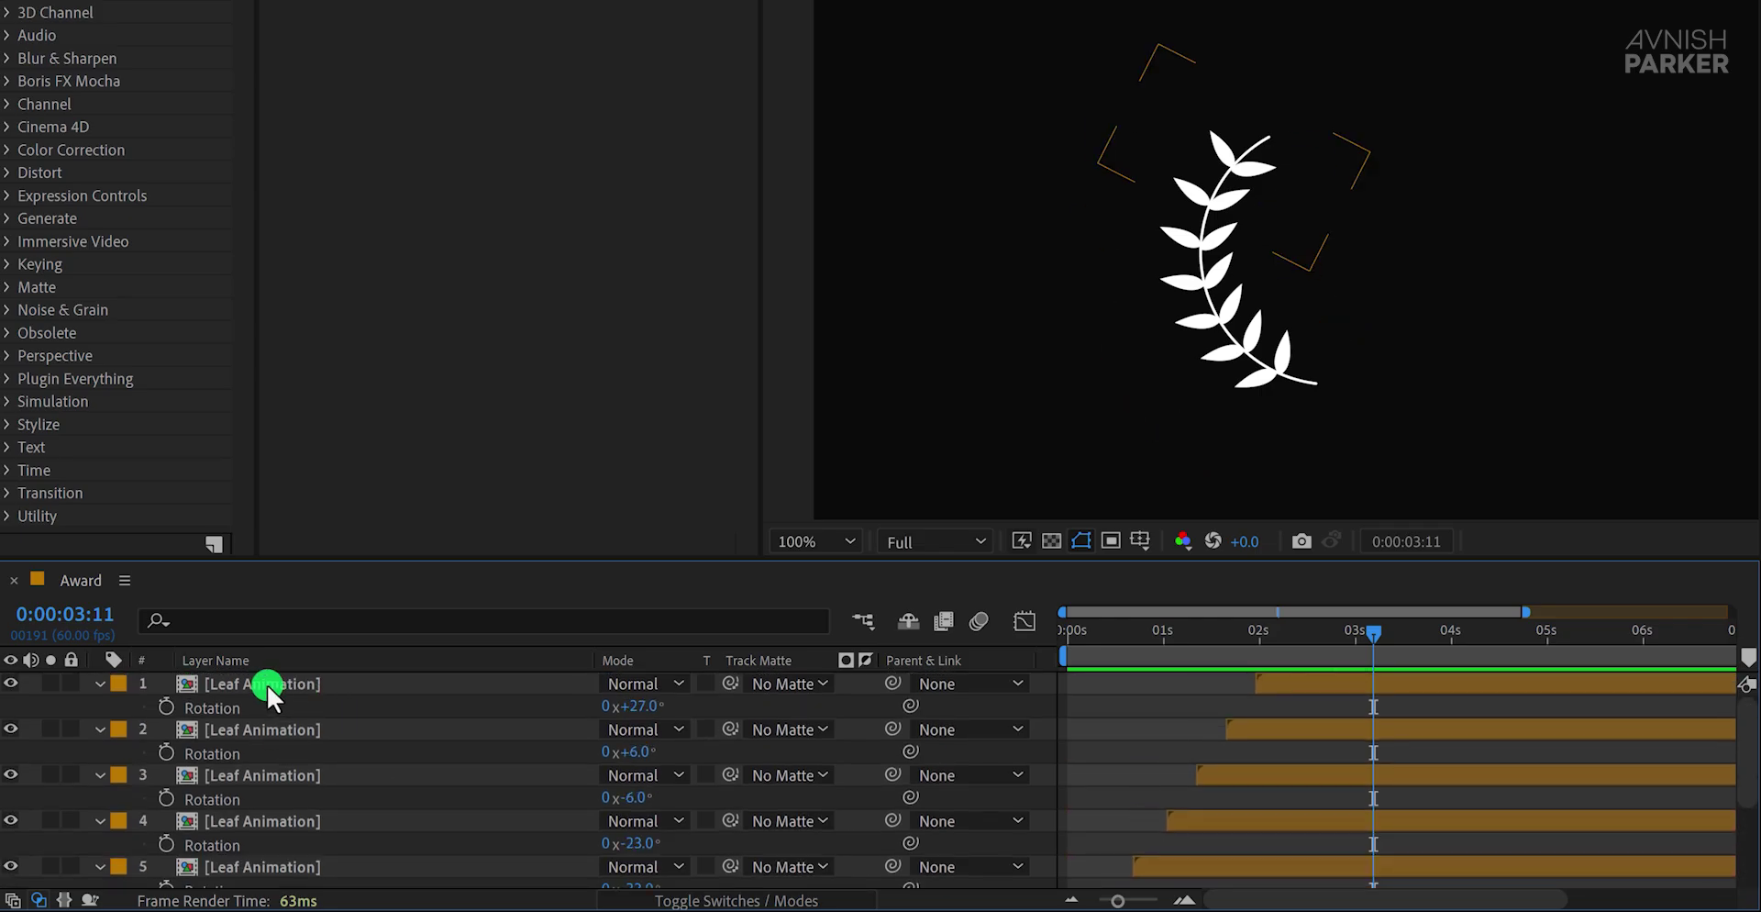
double_click(266, 685)
left_click(248, 680)
key("ctrl+c")
left_click(72, 576)
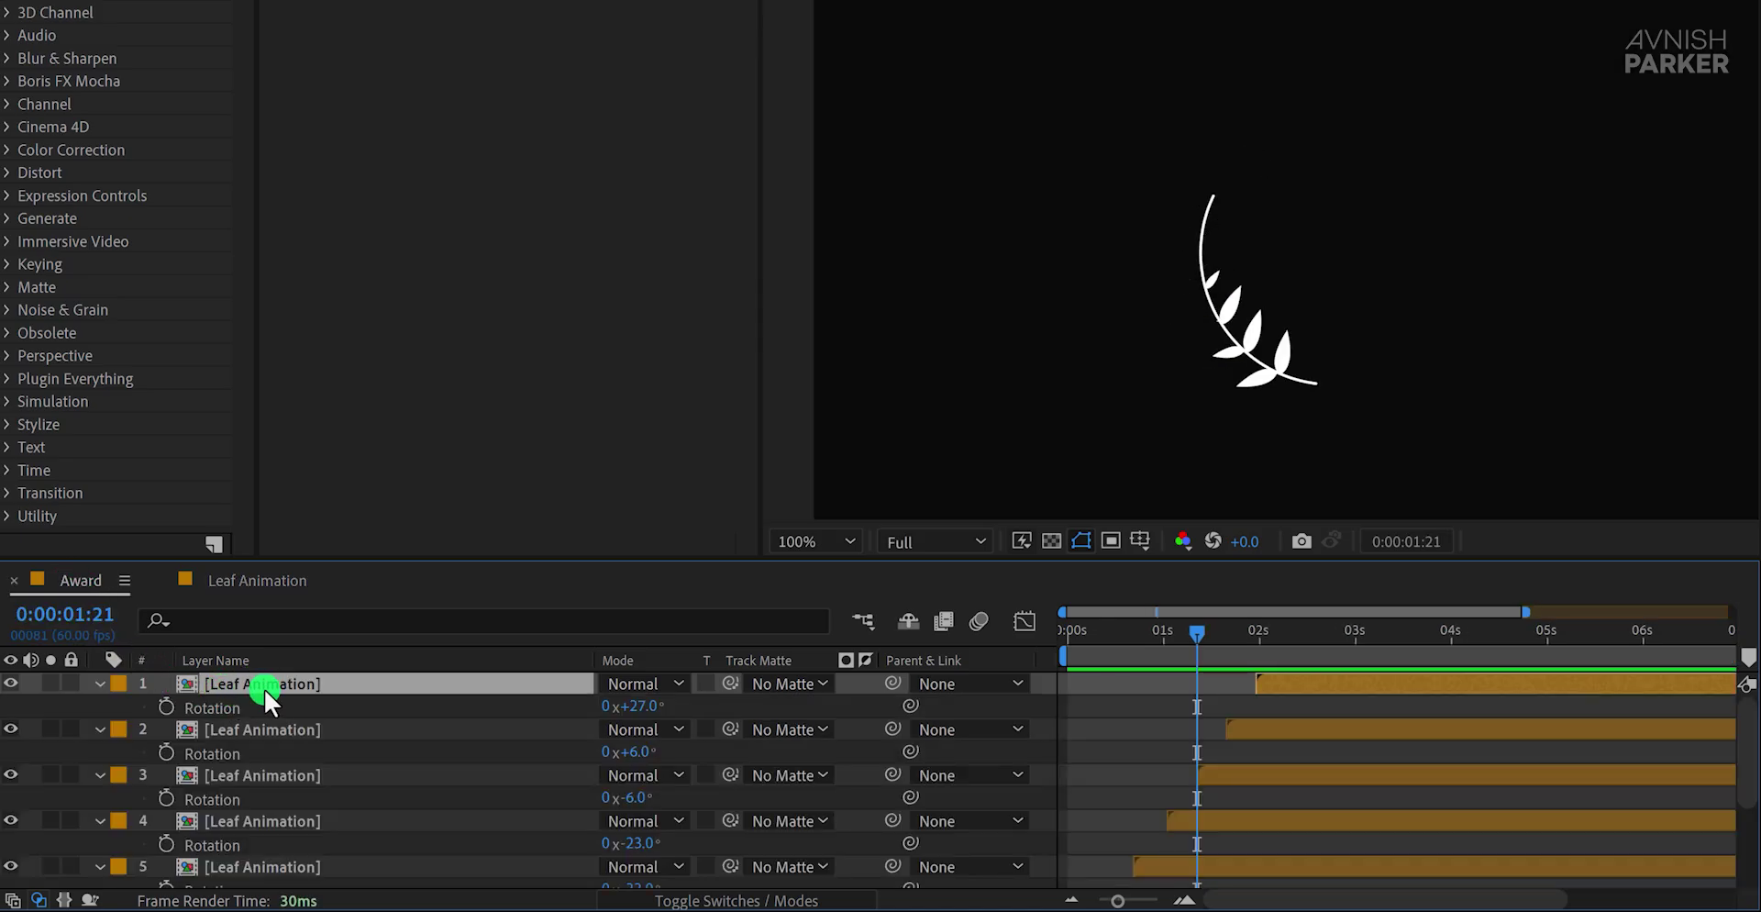
key("ctrl+v")
Step: Move the pasted leaf up-left and shrink it to -10% scale at 0:00:02:20
left_click(1461, 255)
left_click_drag(1297, 269, 1258, 194)
left_click_drag(1208, 633, 1297, 656)
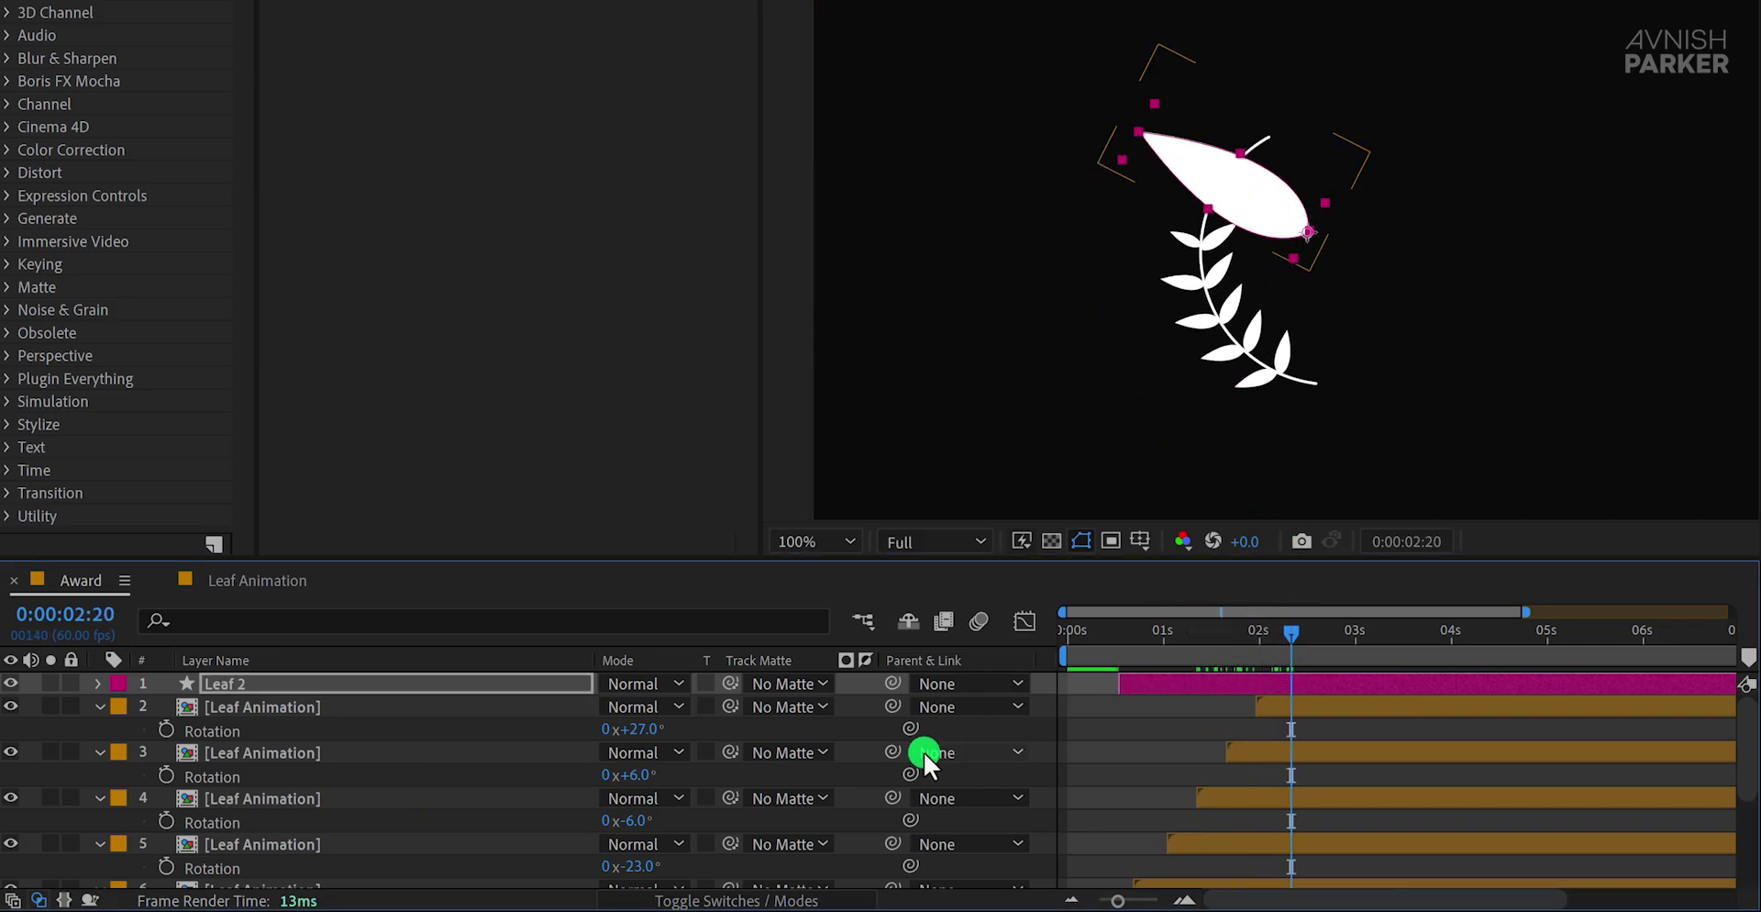
key("s")
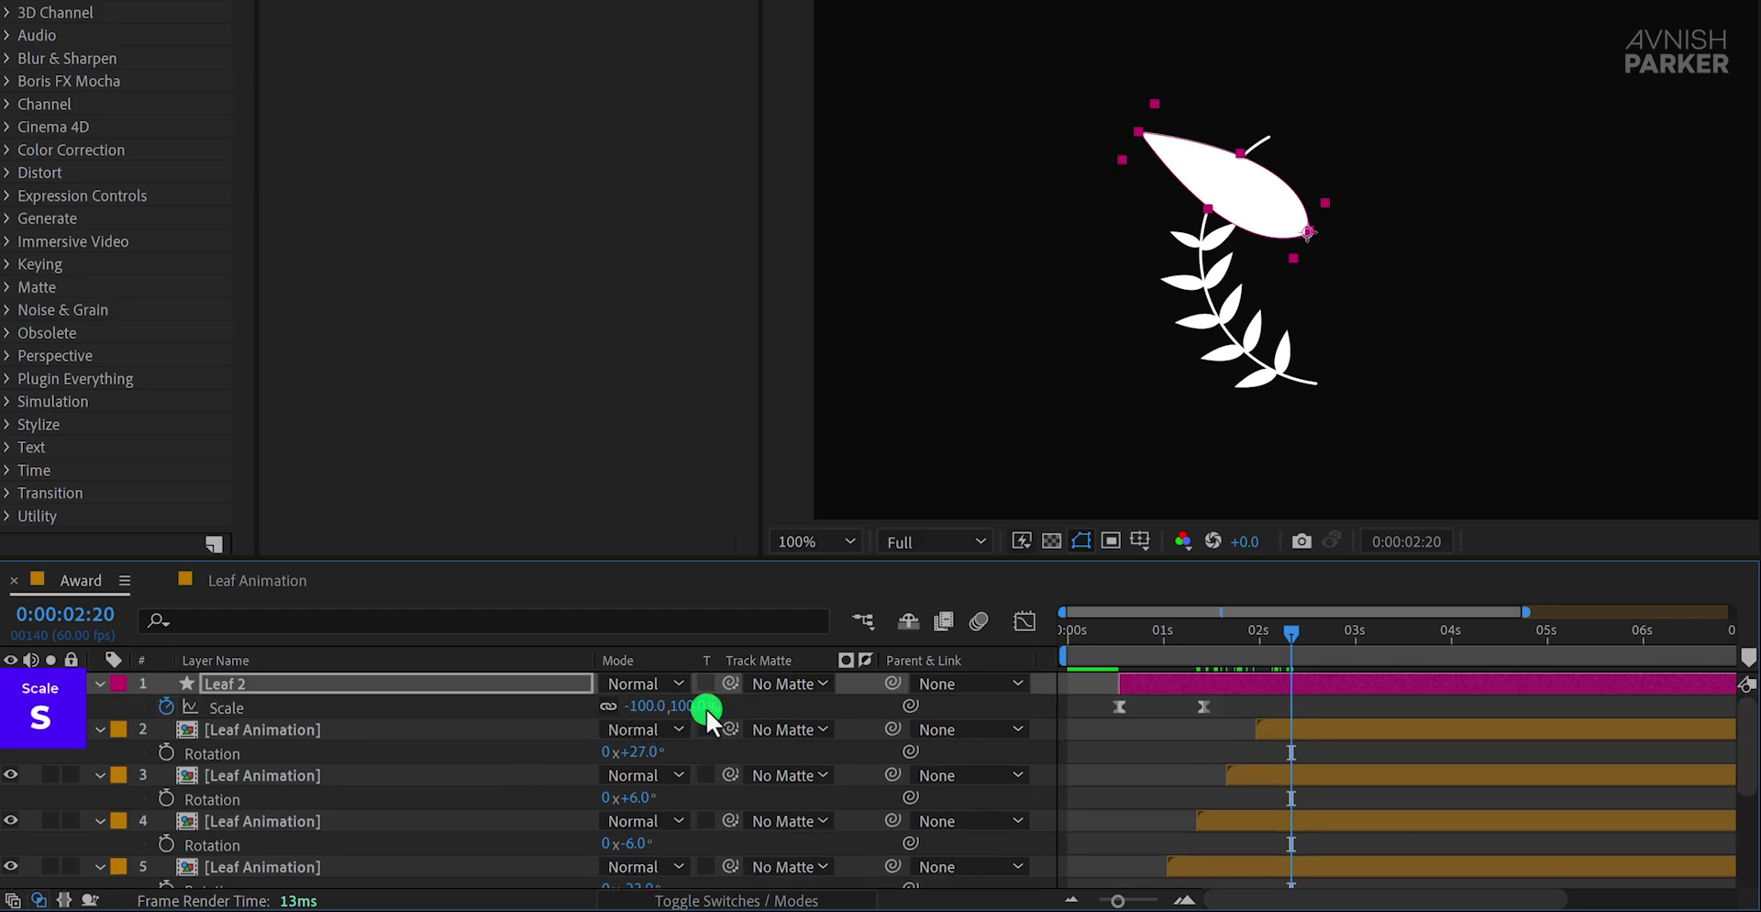
left_click_drag(697, 706, 613, 743)
Step: Rotate the small leaf to 148° and place it on the end of the branch stem
key("r")
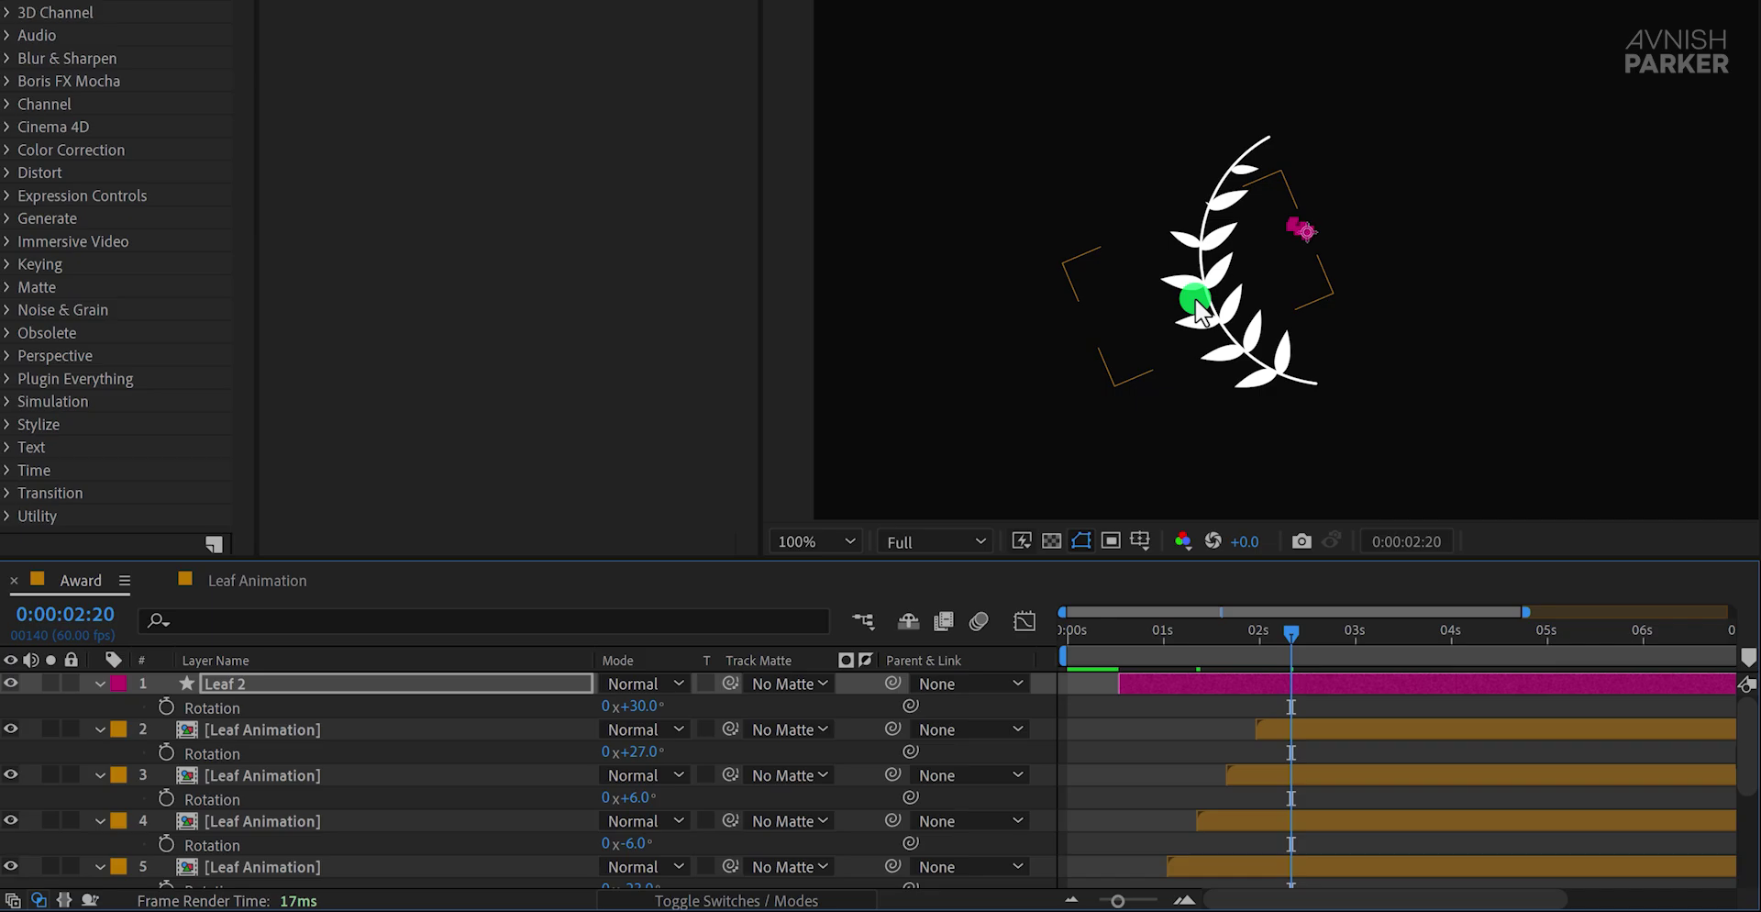
key("period")
left_click(1218, 246)
left_click_drag(646, 714, 778, 708)
left_click_drag(1273, 373, 1197, 184)
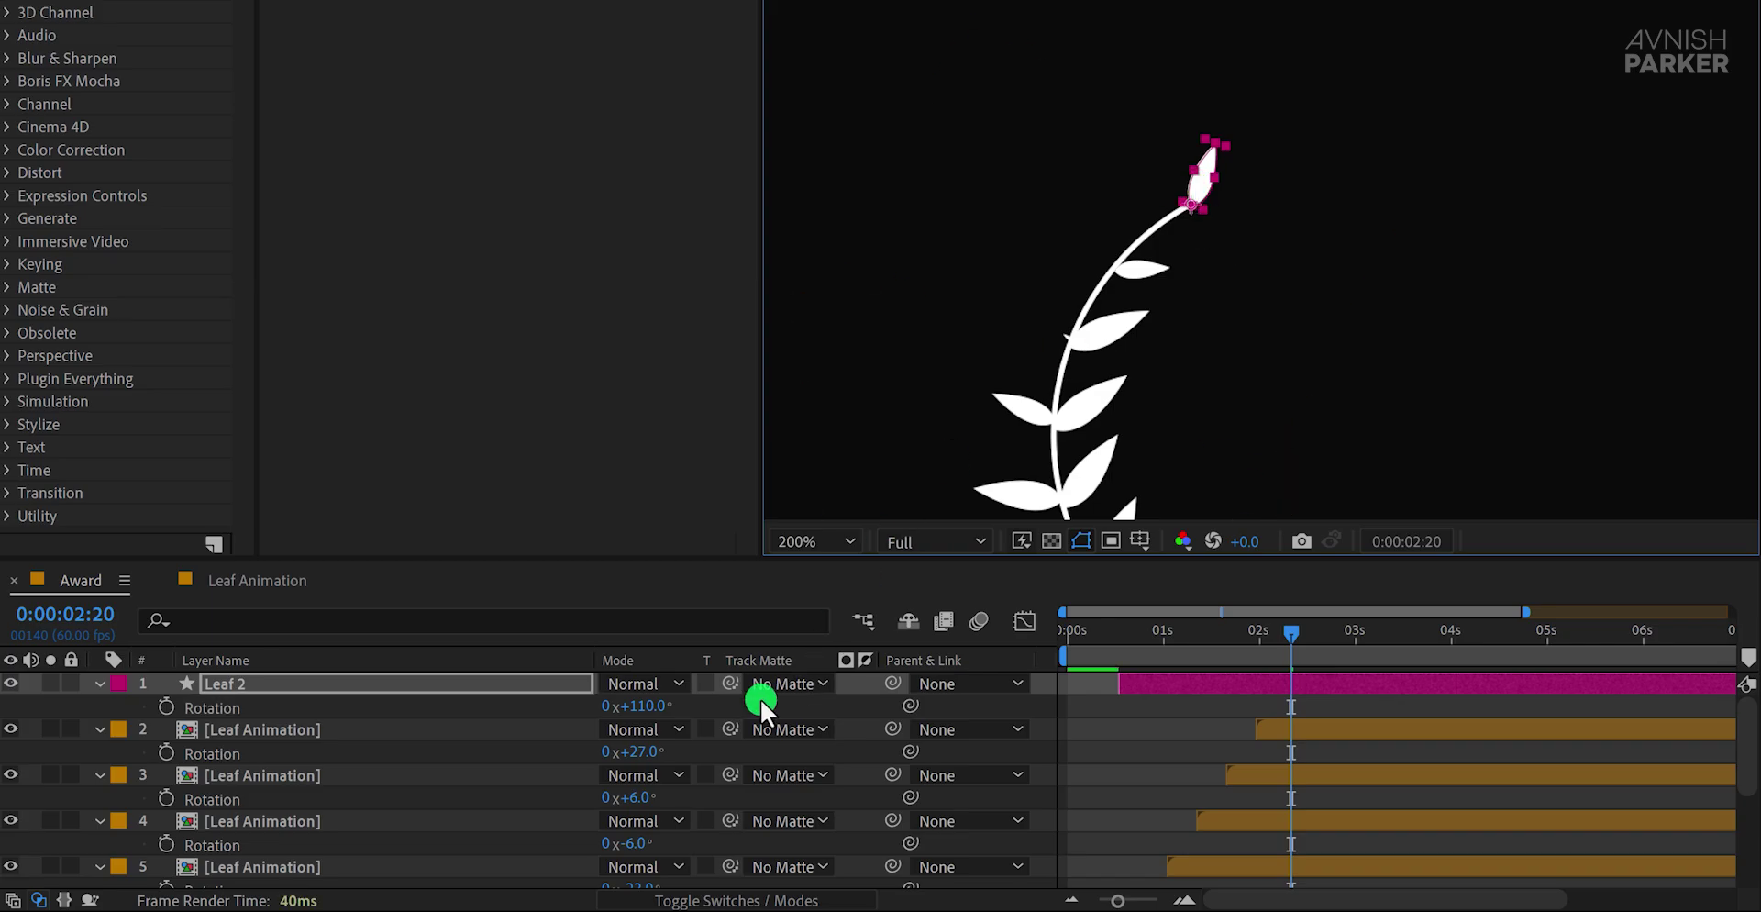
left_click_drag(647, 707, 724, 719)
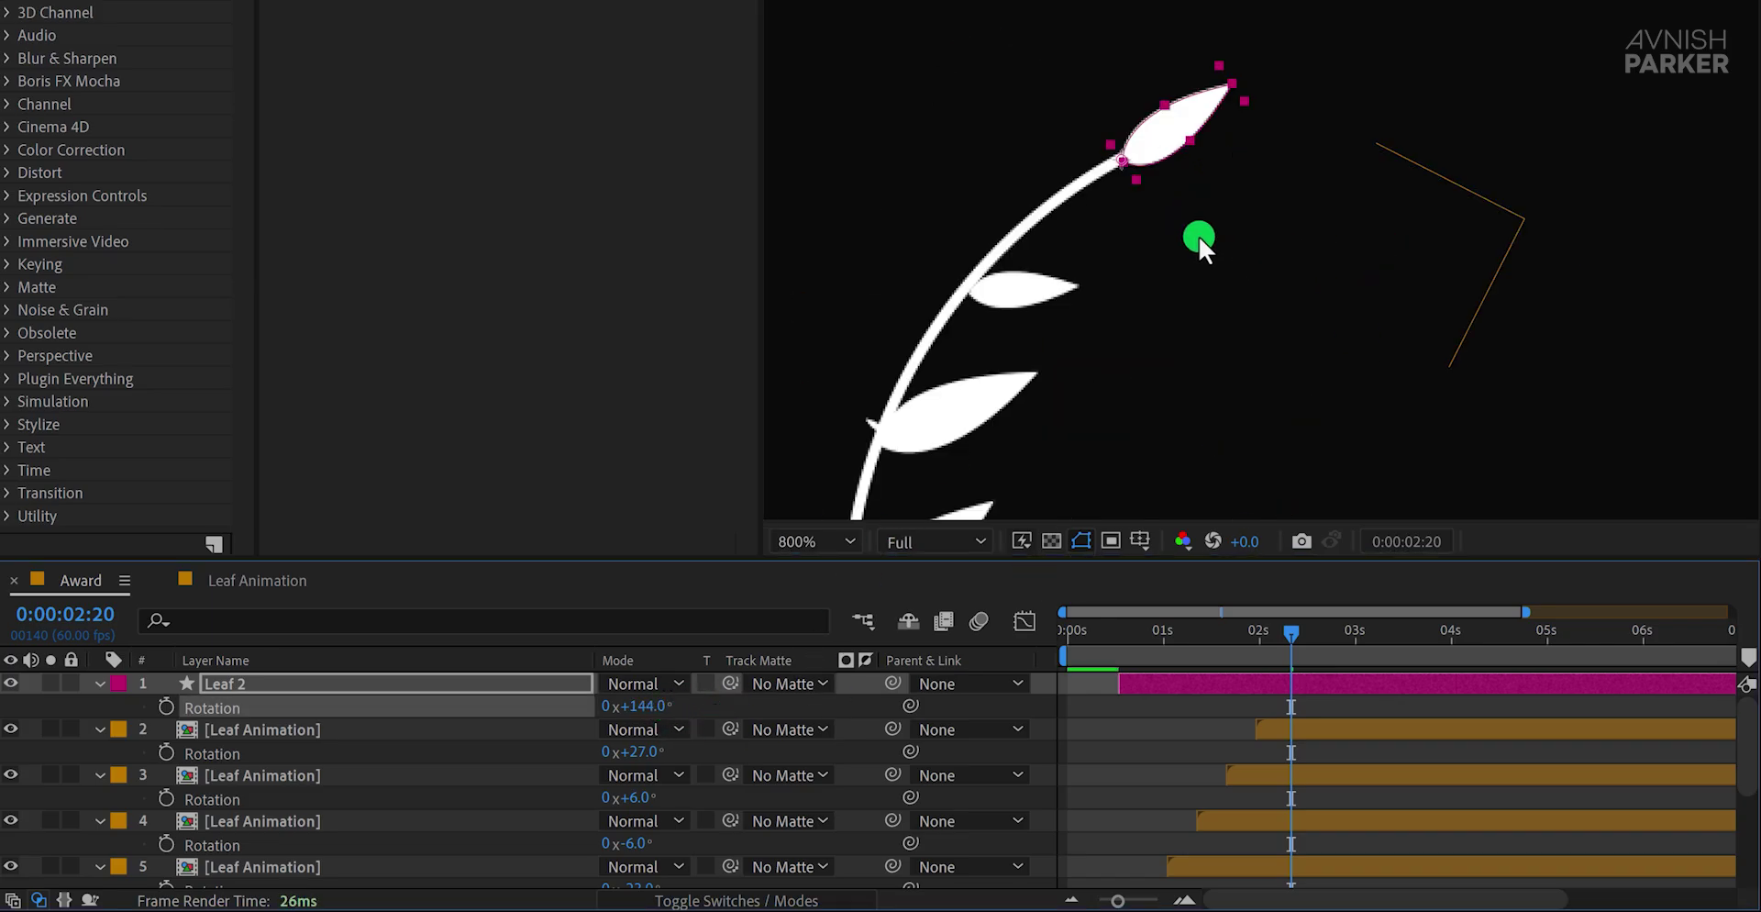
scroll(1198, 235, "up", 3)
left_click_drag(1168, 196, 1242, 311)
left_click_drag(1126, 134, 1101, 146)
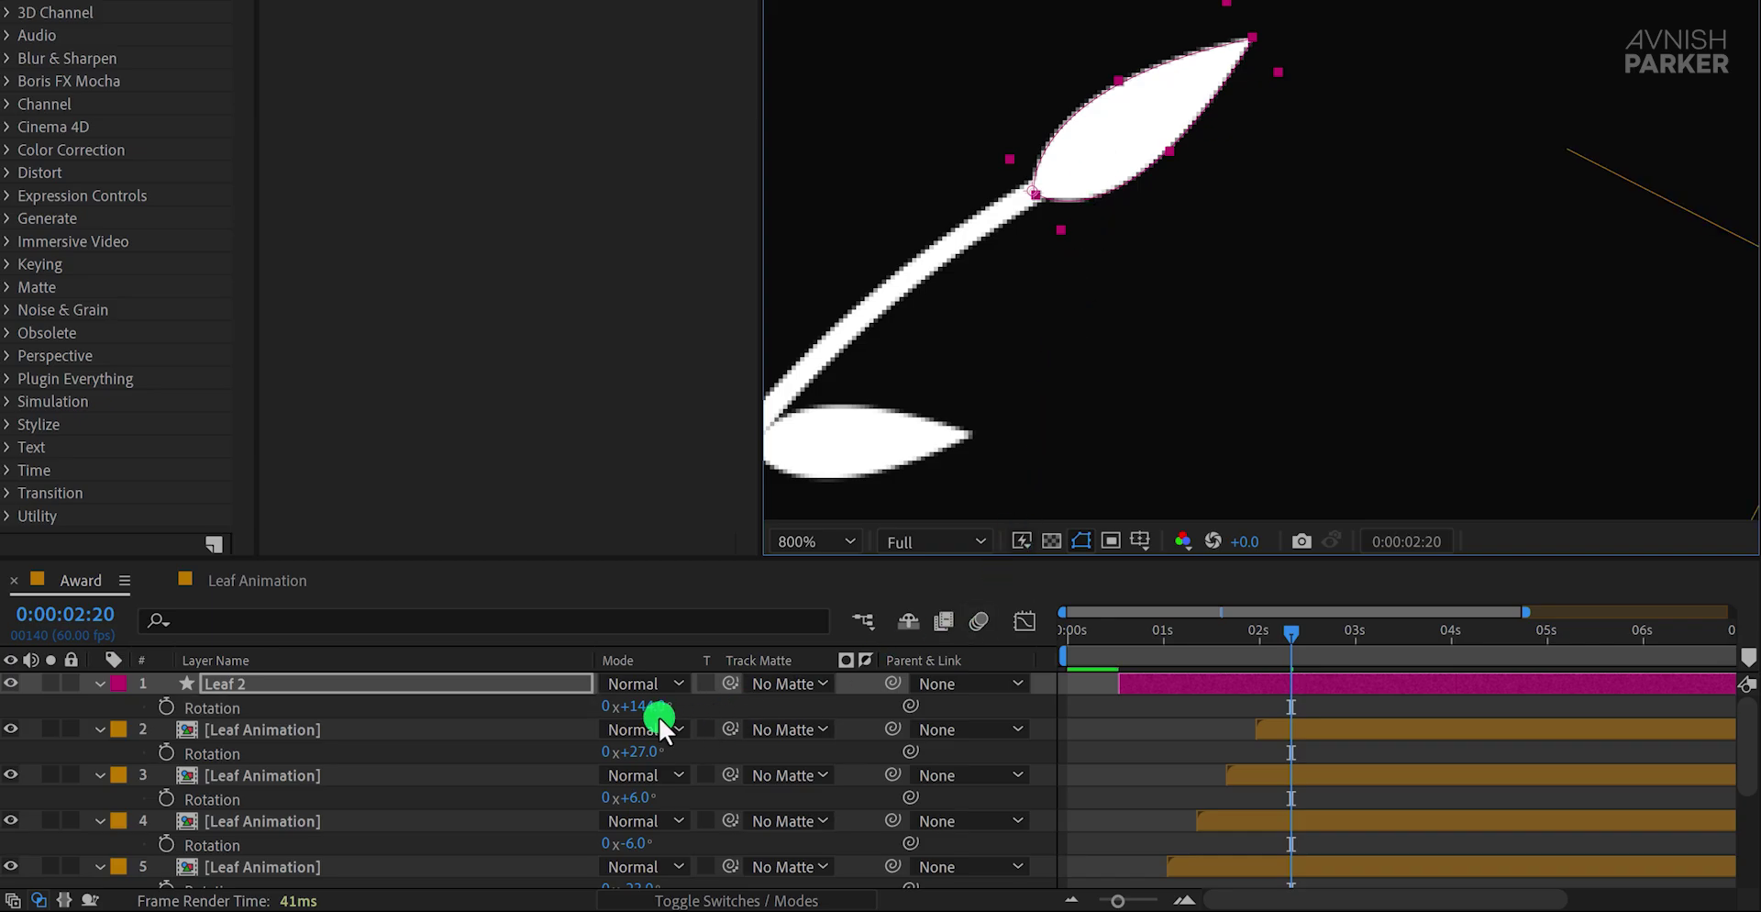
left_click_drag(659, 717, 912, 713)
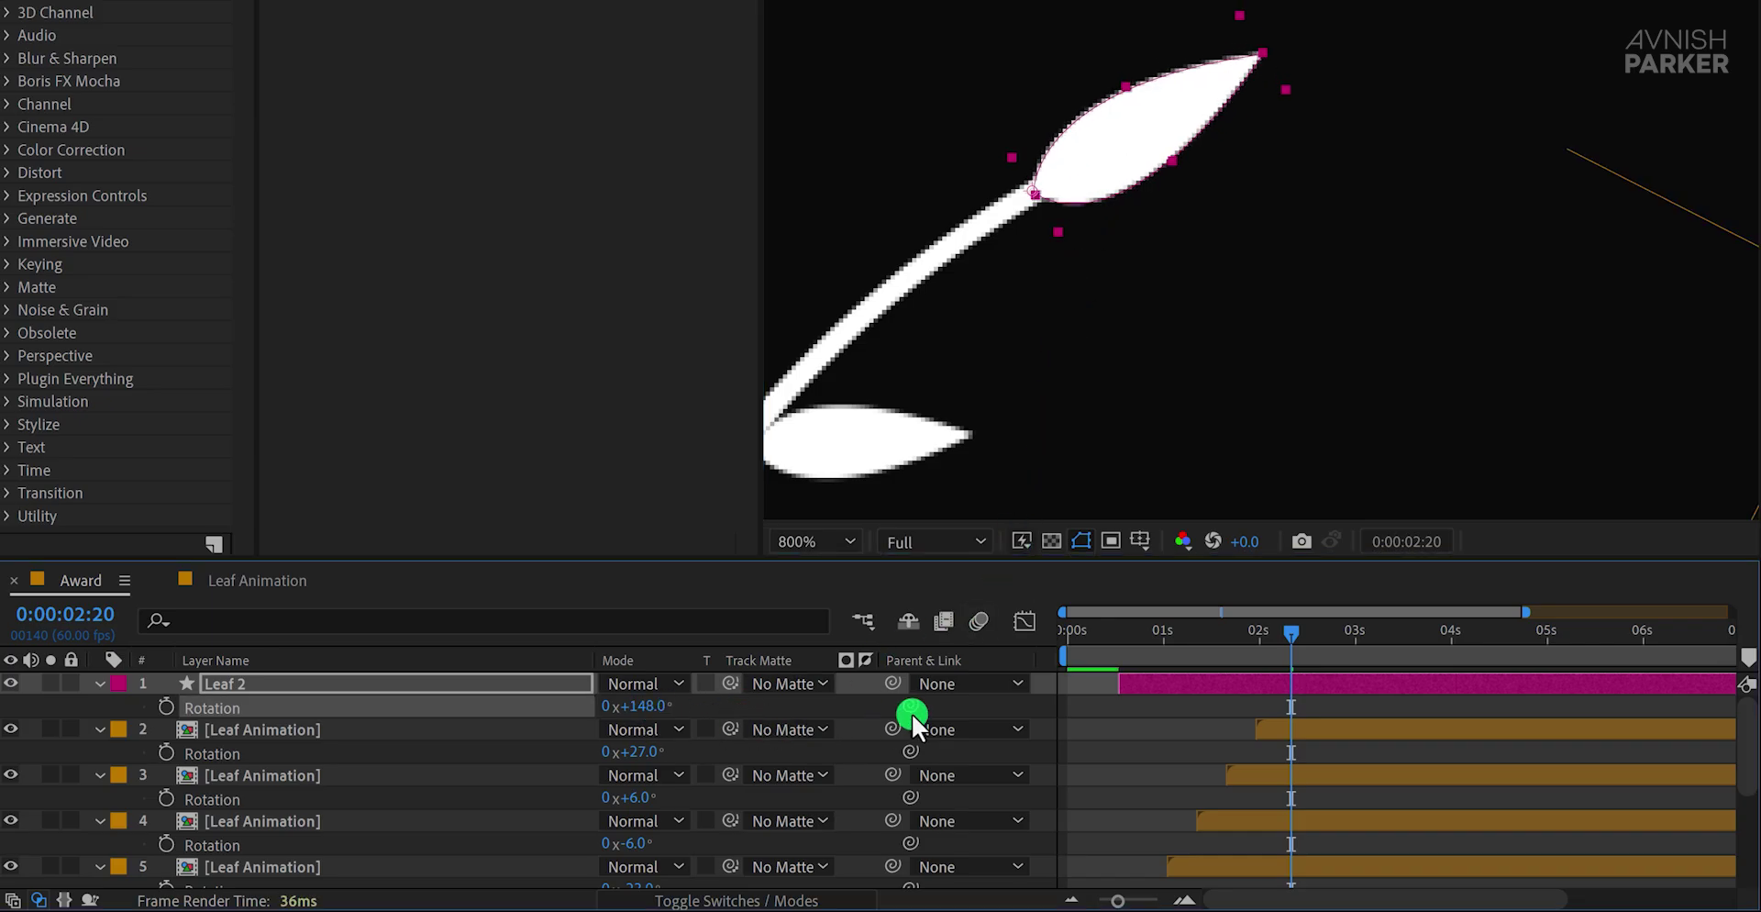
Step: Fit the composition in view and make the tip leaf start around two seconds
left_click(833, 540)
left_click(857, 86)
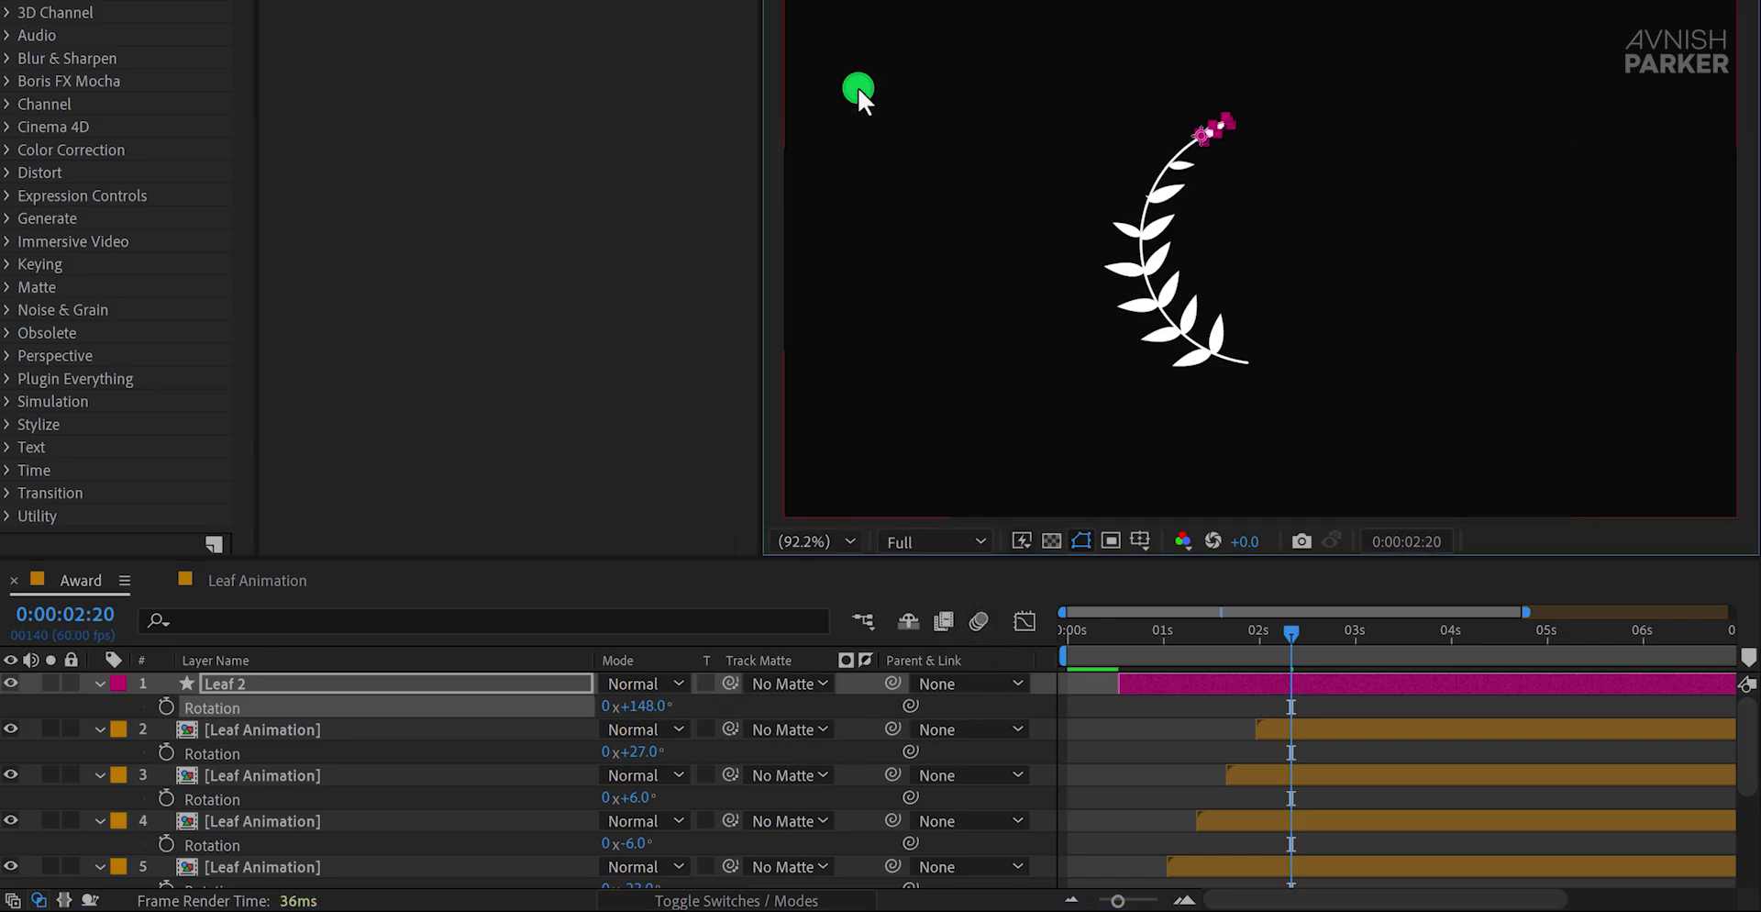
left_click(1100, 775)
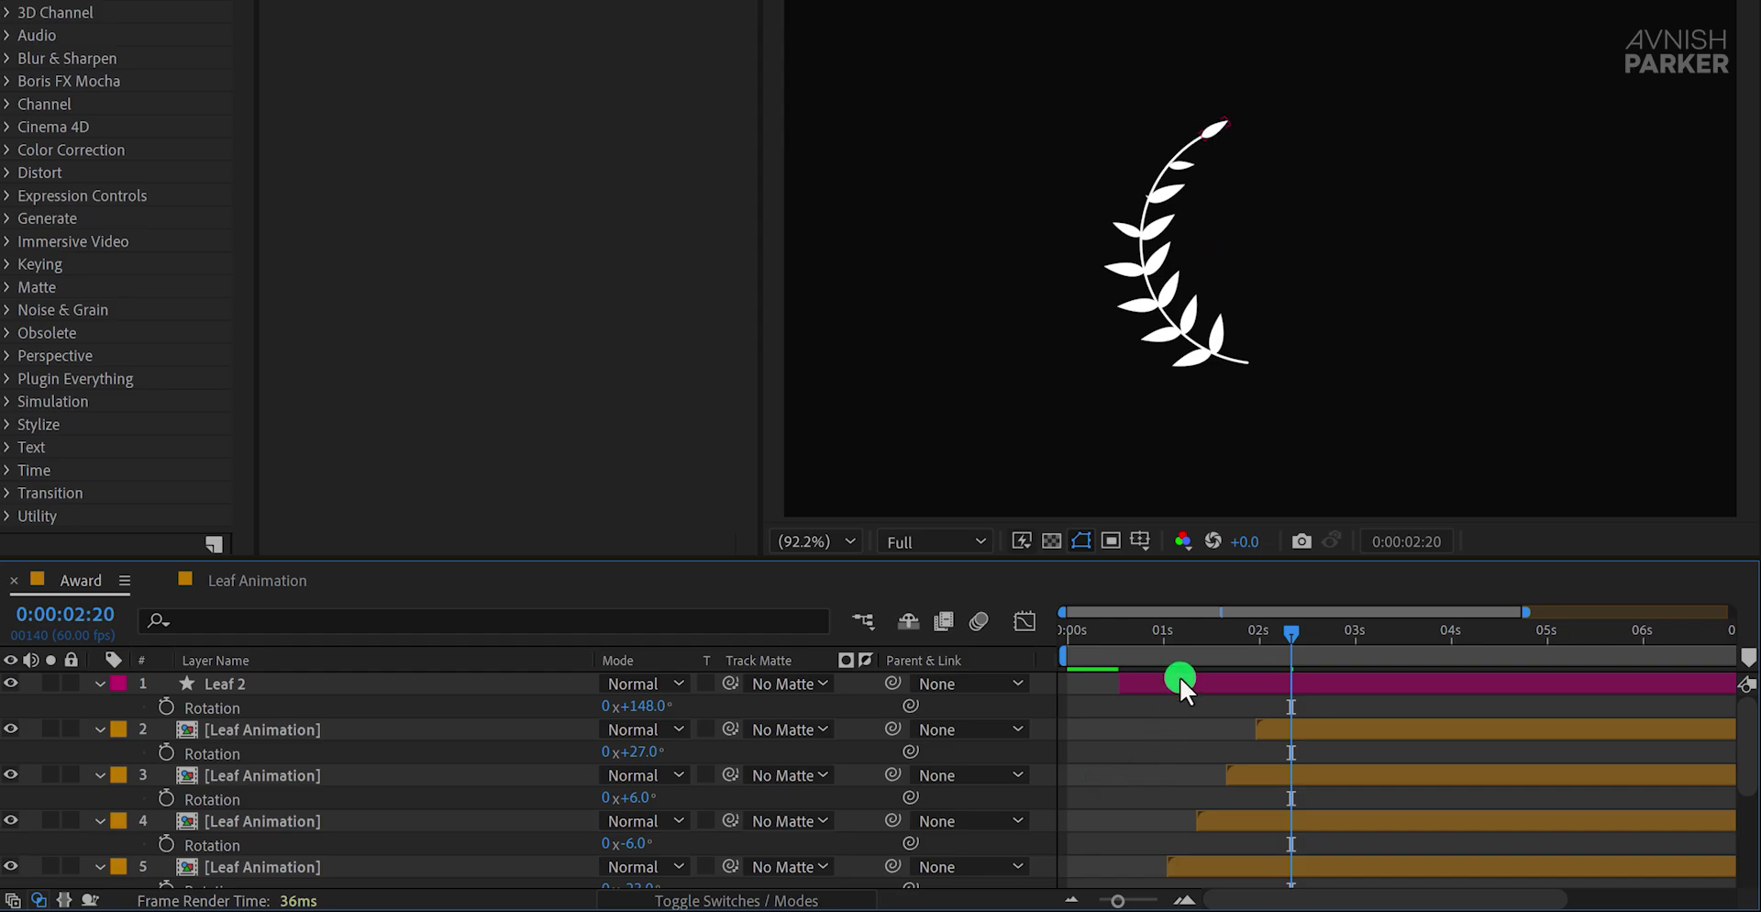
left_click_drag(1179, 679, 1343, 686)
Step: Reveal Leaf 2's Scale keyframes and go to the second keyframe at 0:00:03:01
left_click_drag(1284, 635, 1324, 652)
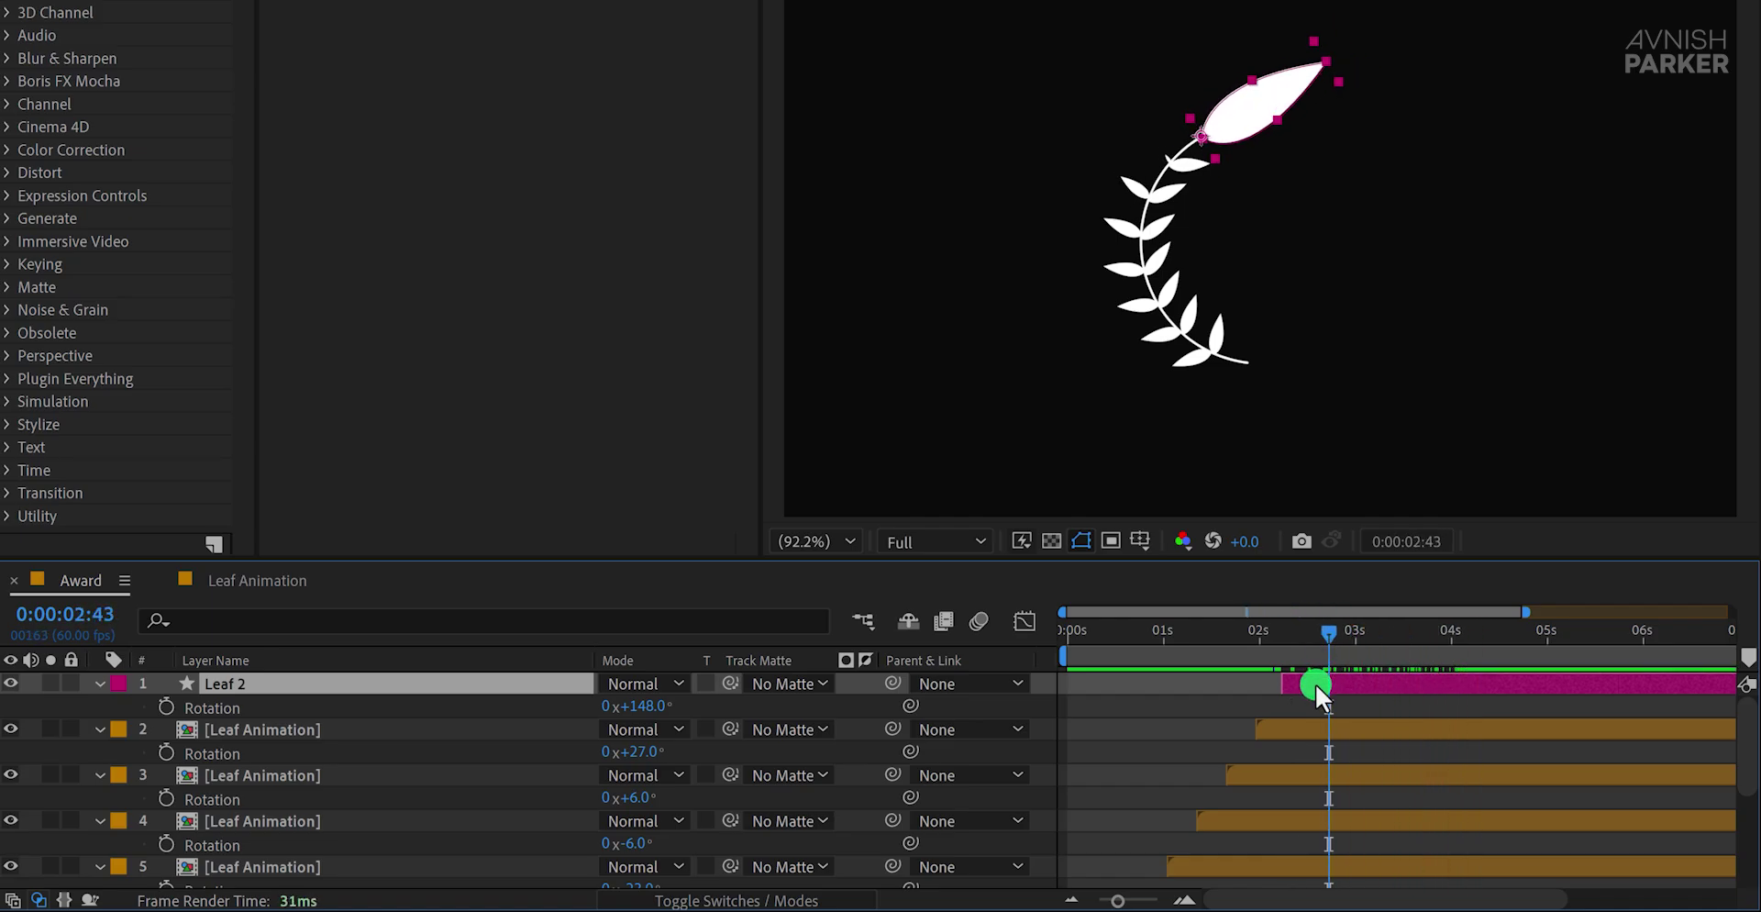
key("s")
left_click_drag(1336, 631, 1389, 658)
left_click(1364, 707)
left_click(1391, 706)
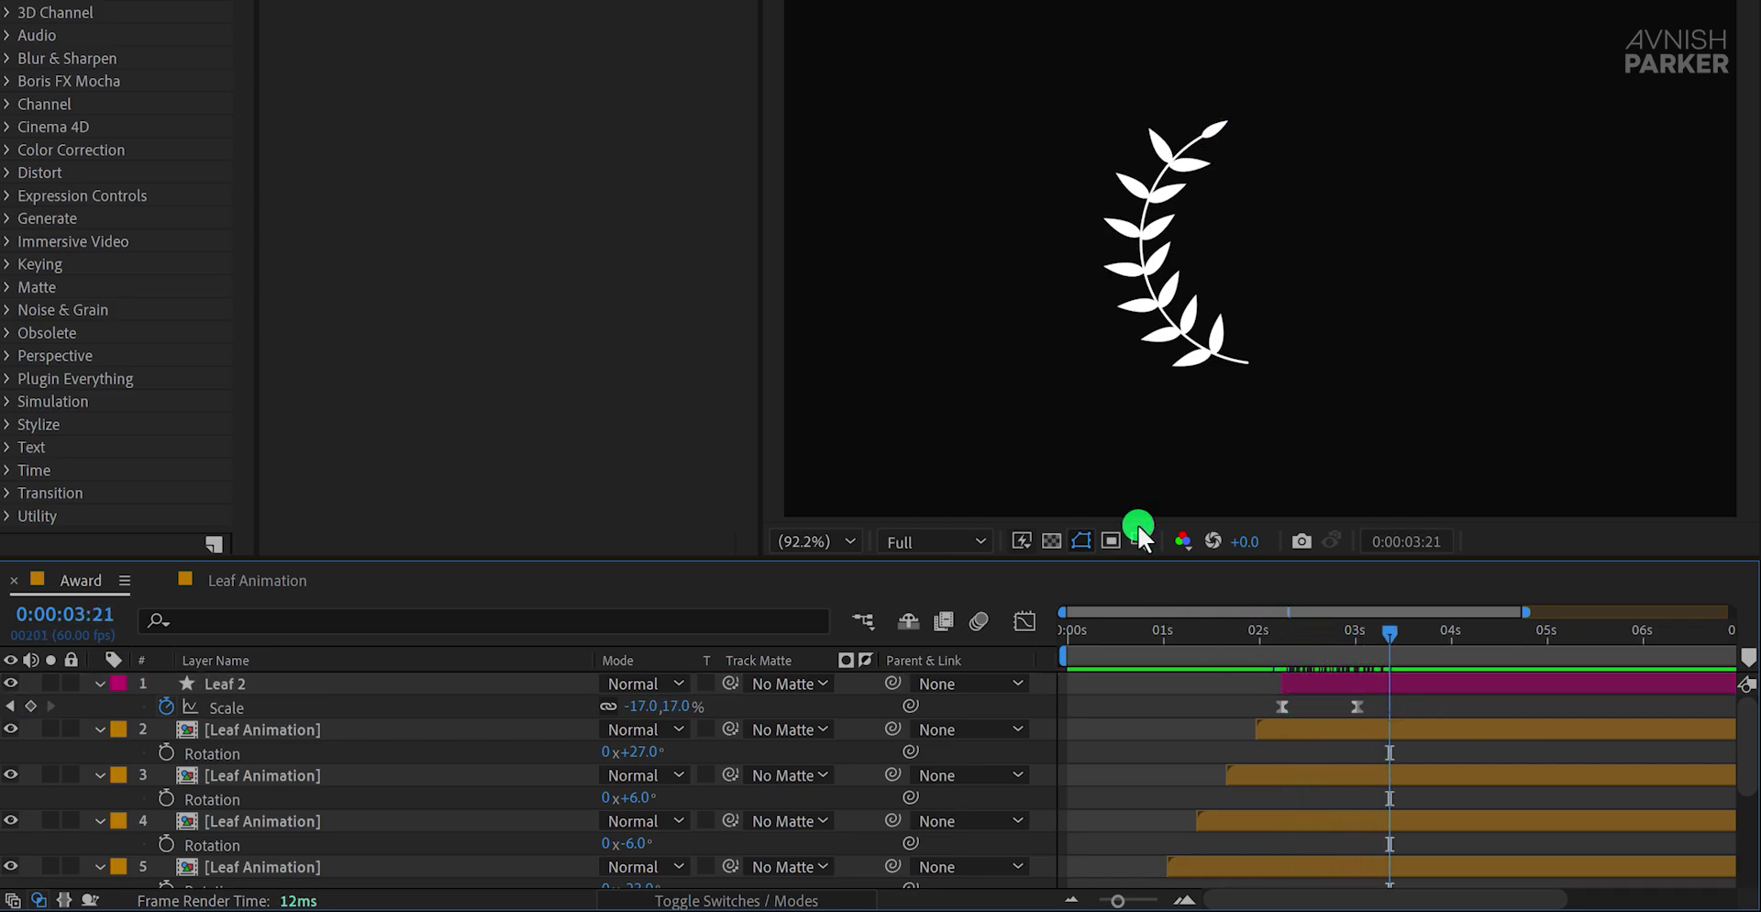
left_click_drag(1405, 635, 1358, 635)
Step: Set the tip leaf's scale to -20%, preview, and delay the layer slightly
left_click(752, 686)
left_click_drag(670, 708, 676, 707)
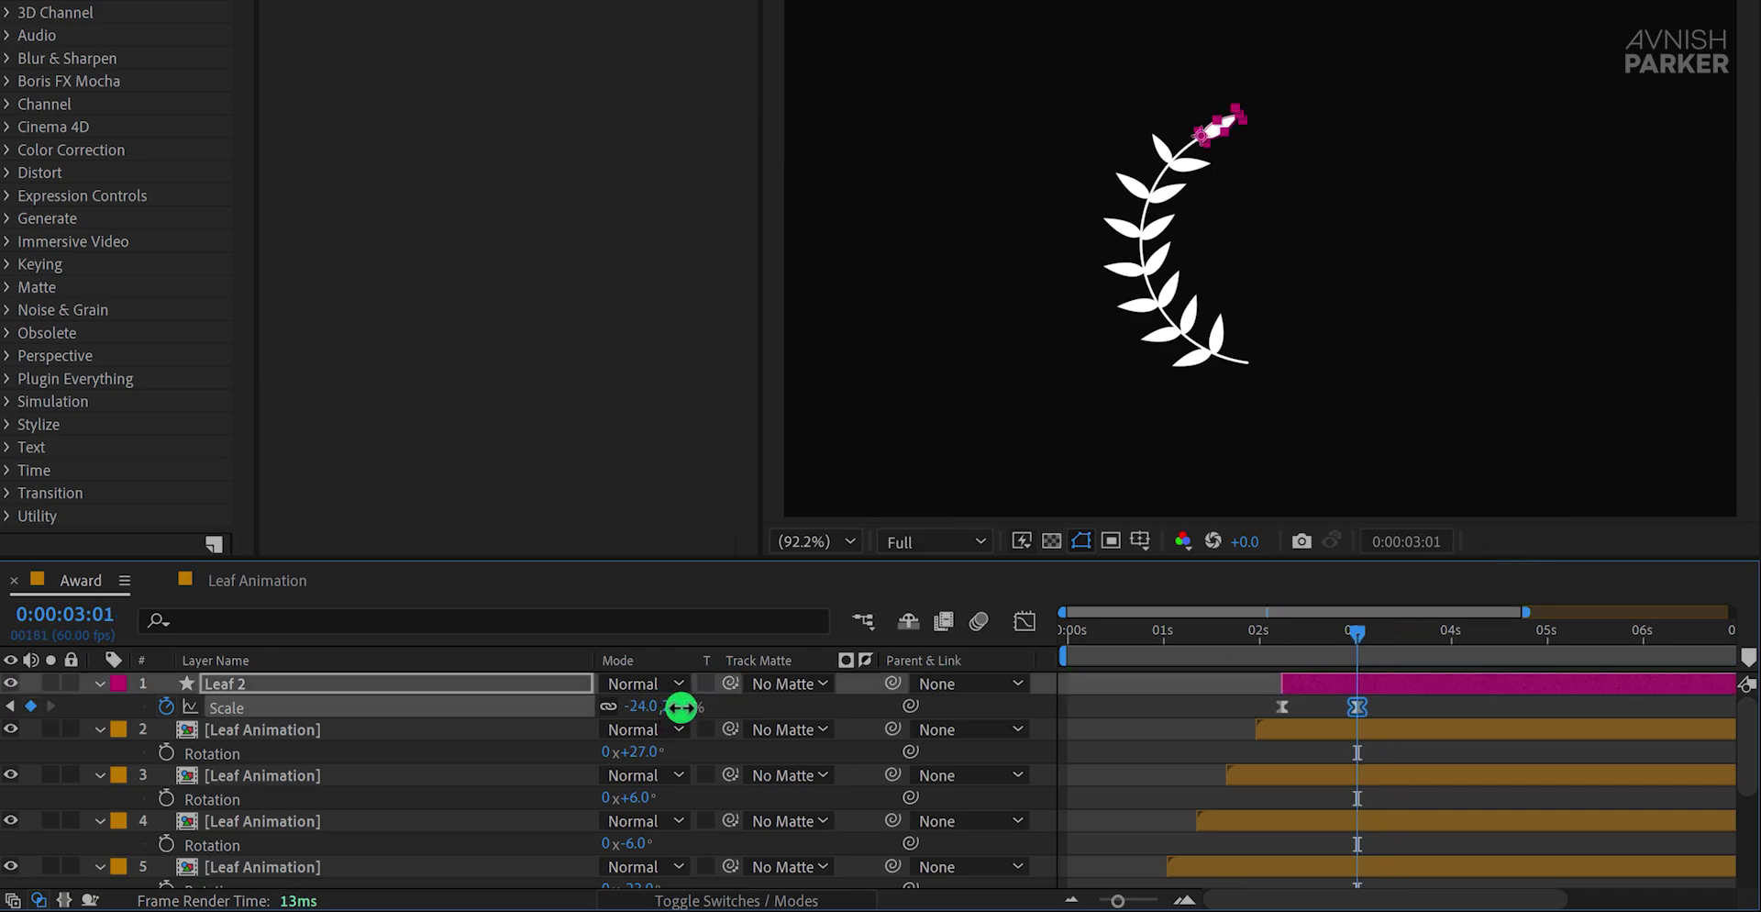
left_click(1208, 703)
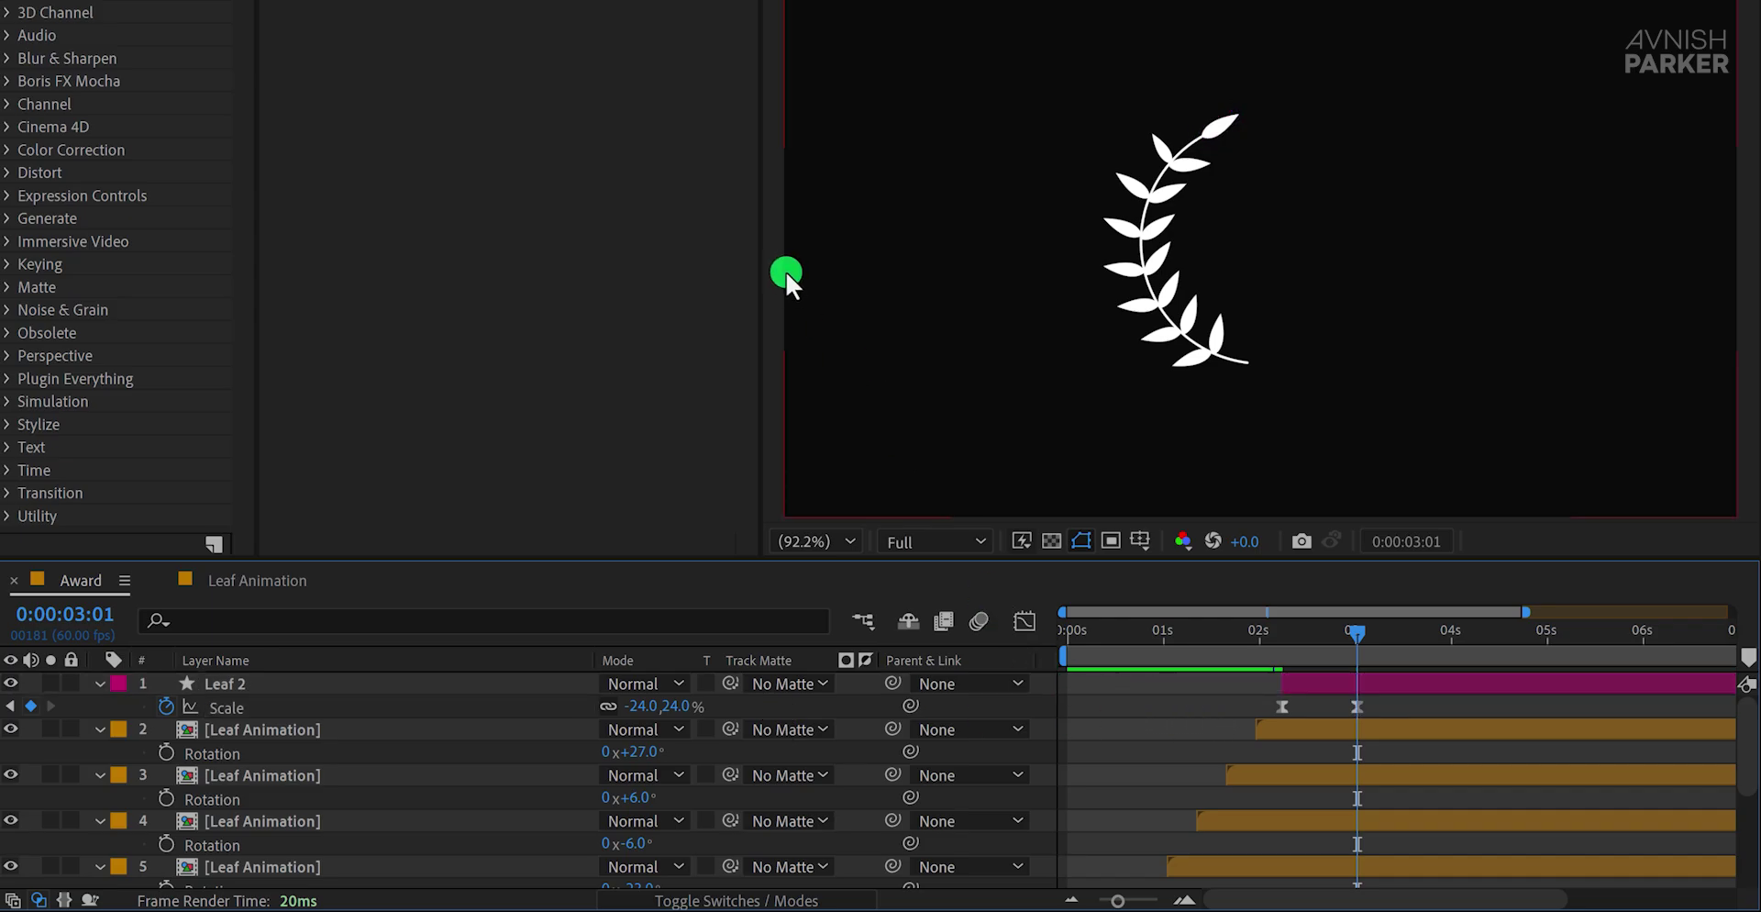
key("space")
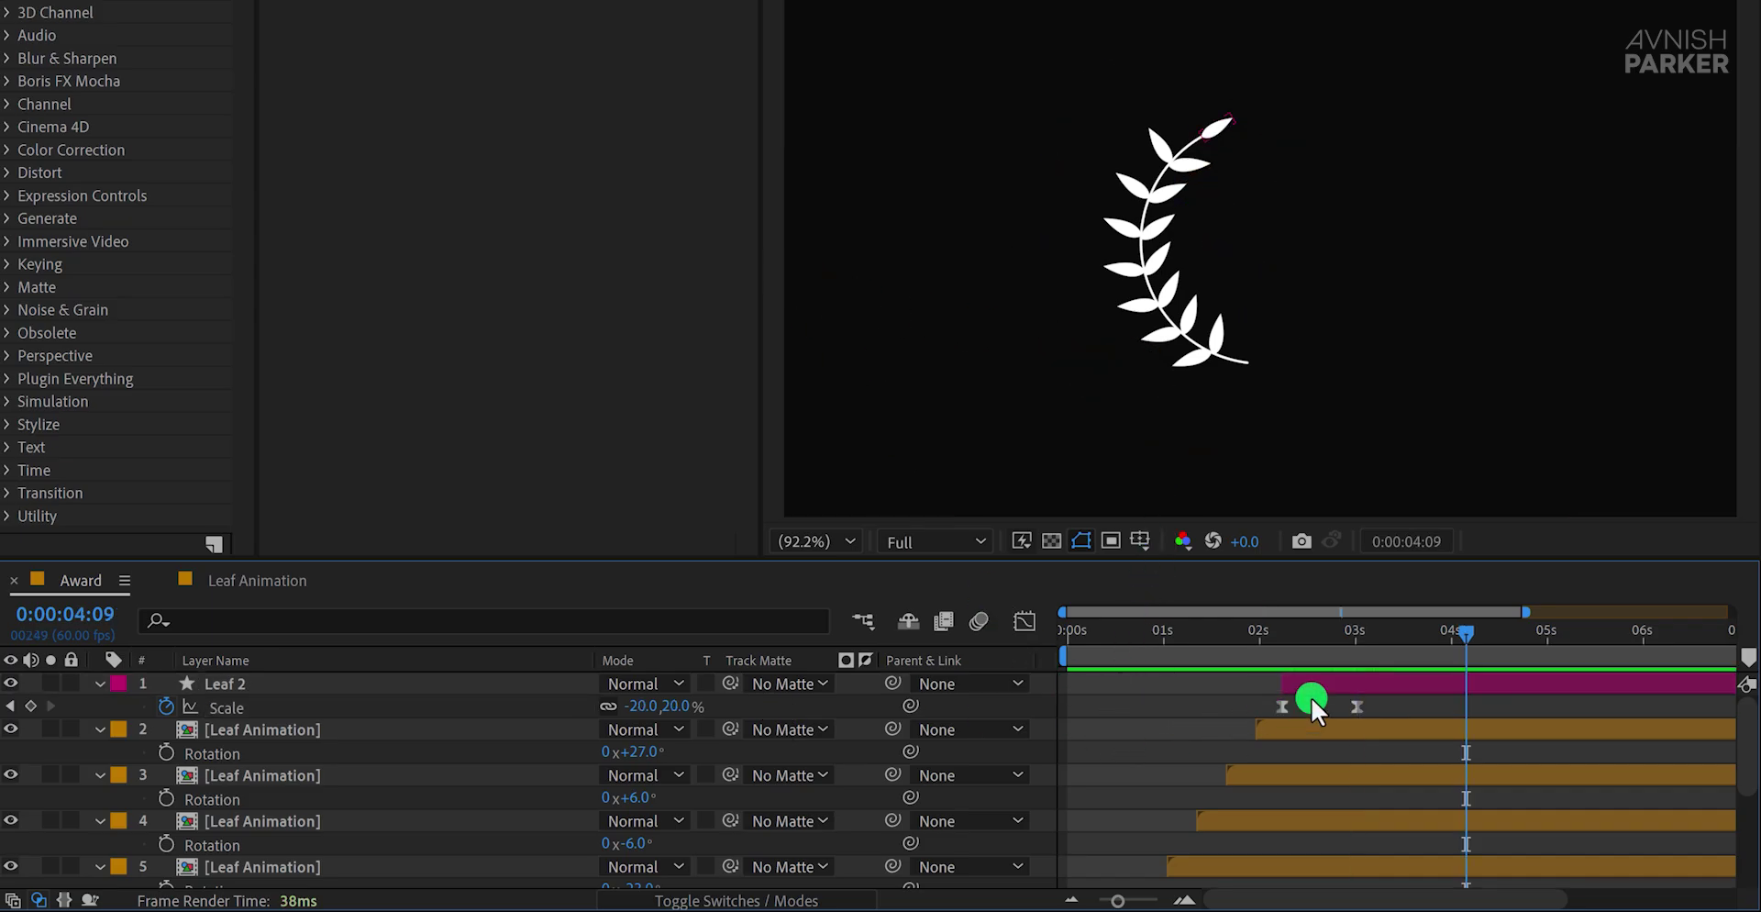
left_click_drag(1307, 685, 1311, 685)
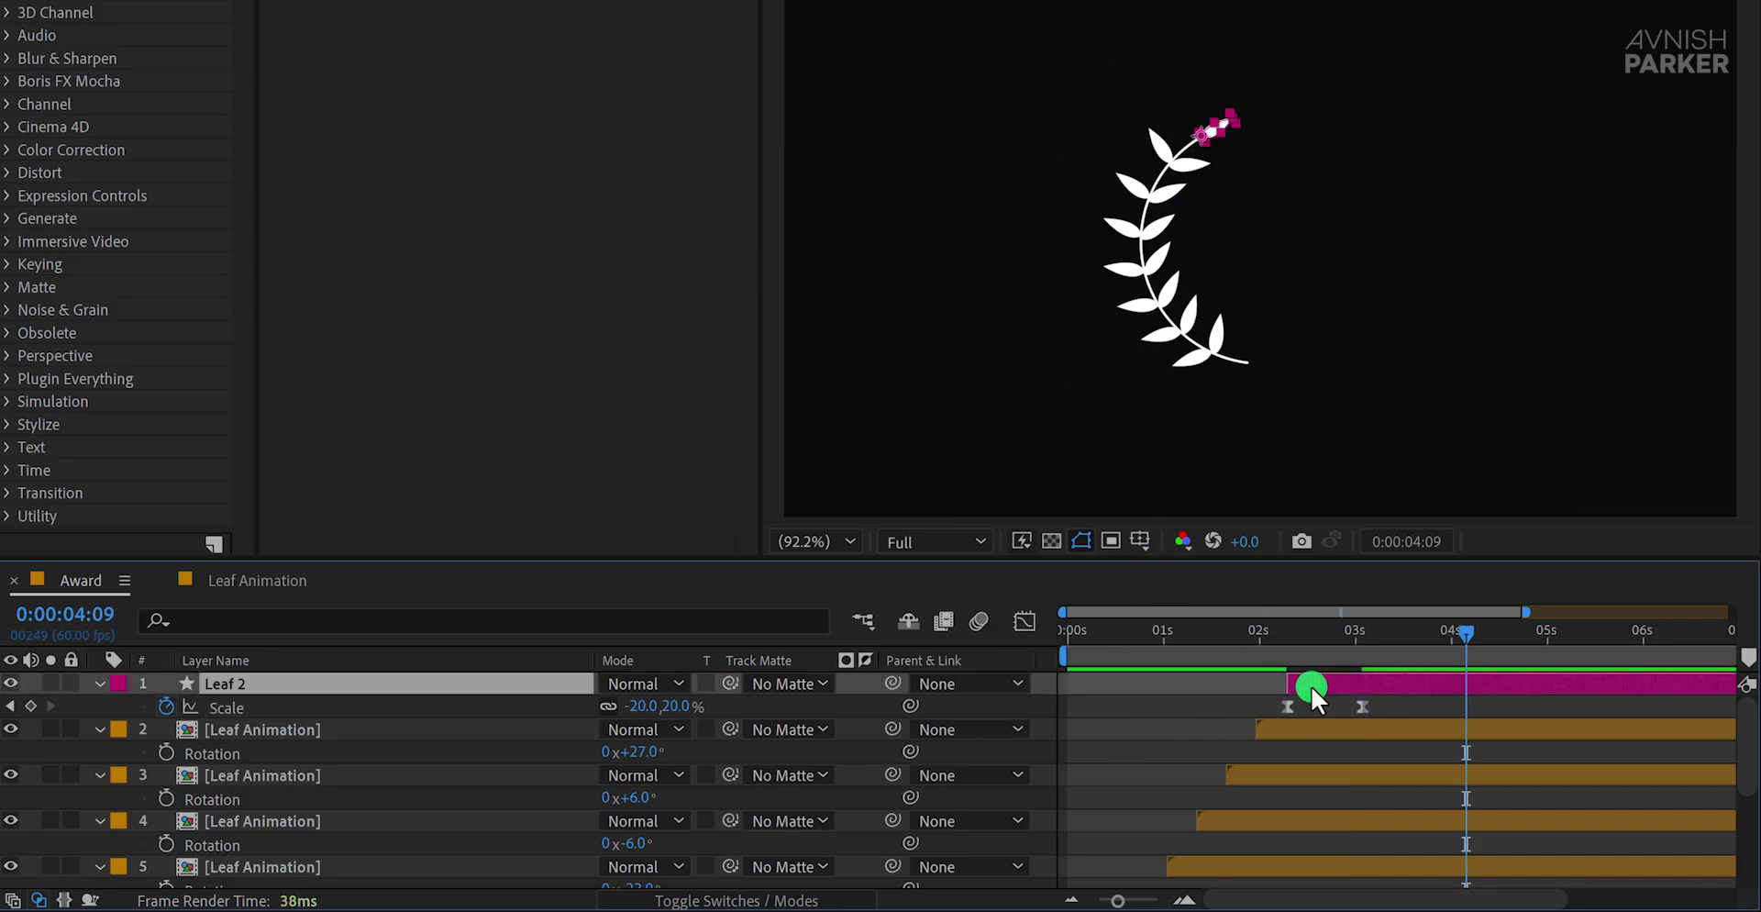
Step: Make Leaf 2 start earlier inside the Leaf Animation precomp, then preview the Award composition
double_click(328, 726)
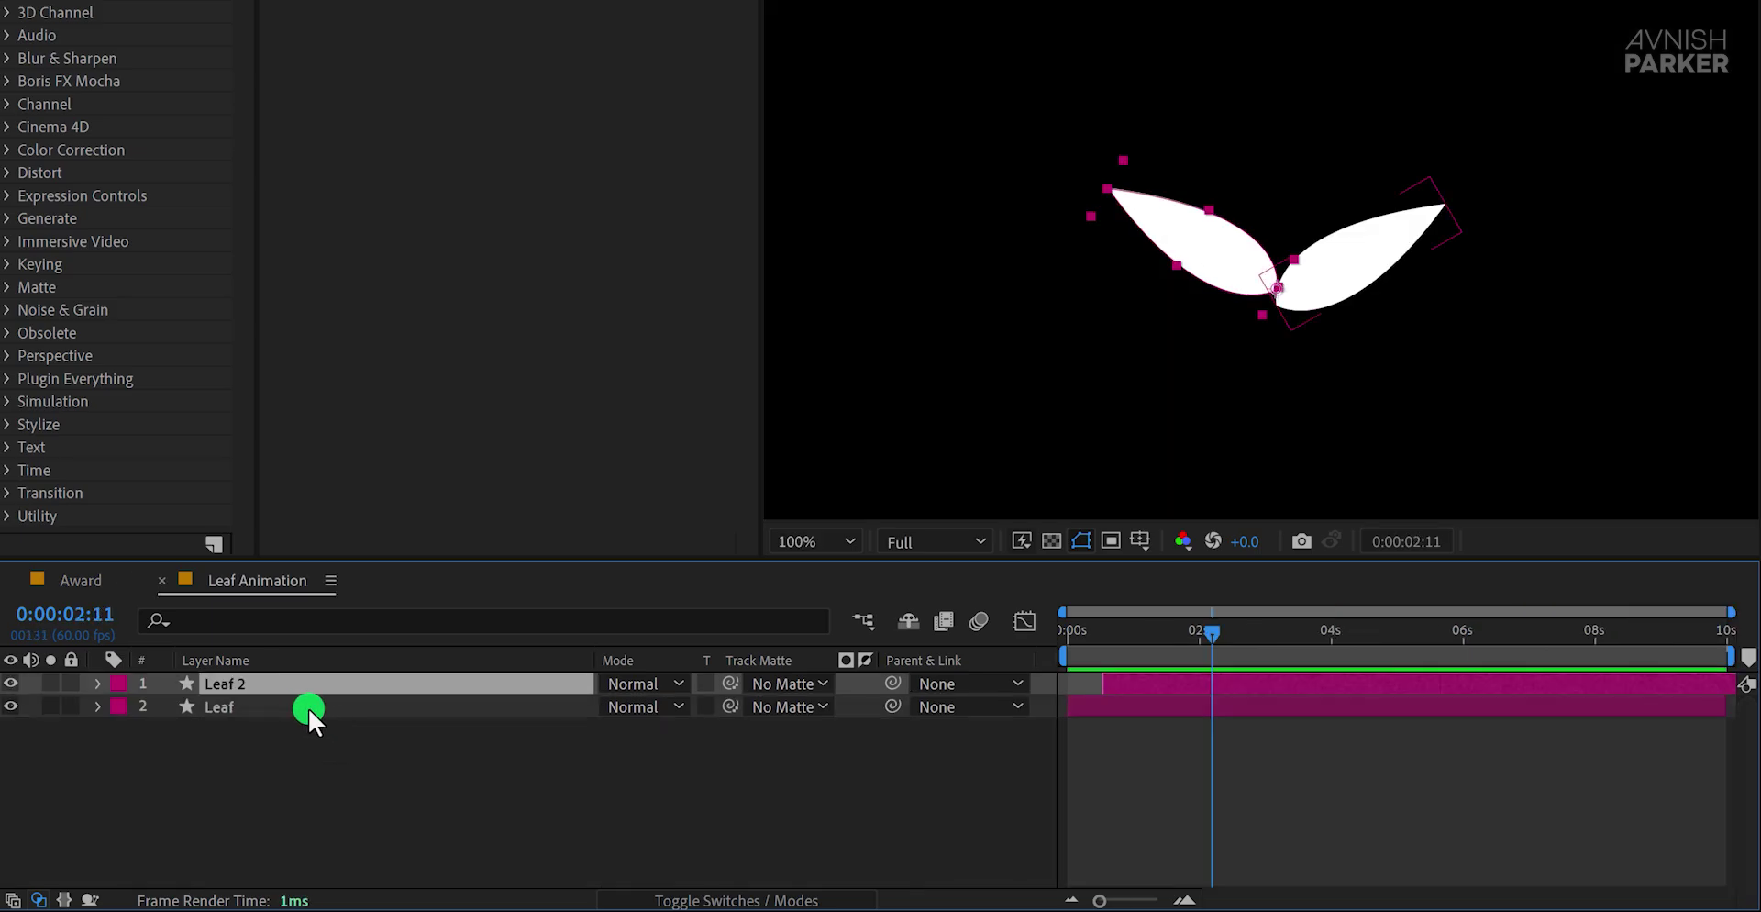
left_click_drag(1119, 686, 1101, 714)
left_click(1098, 757)
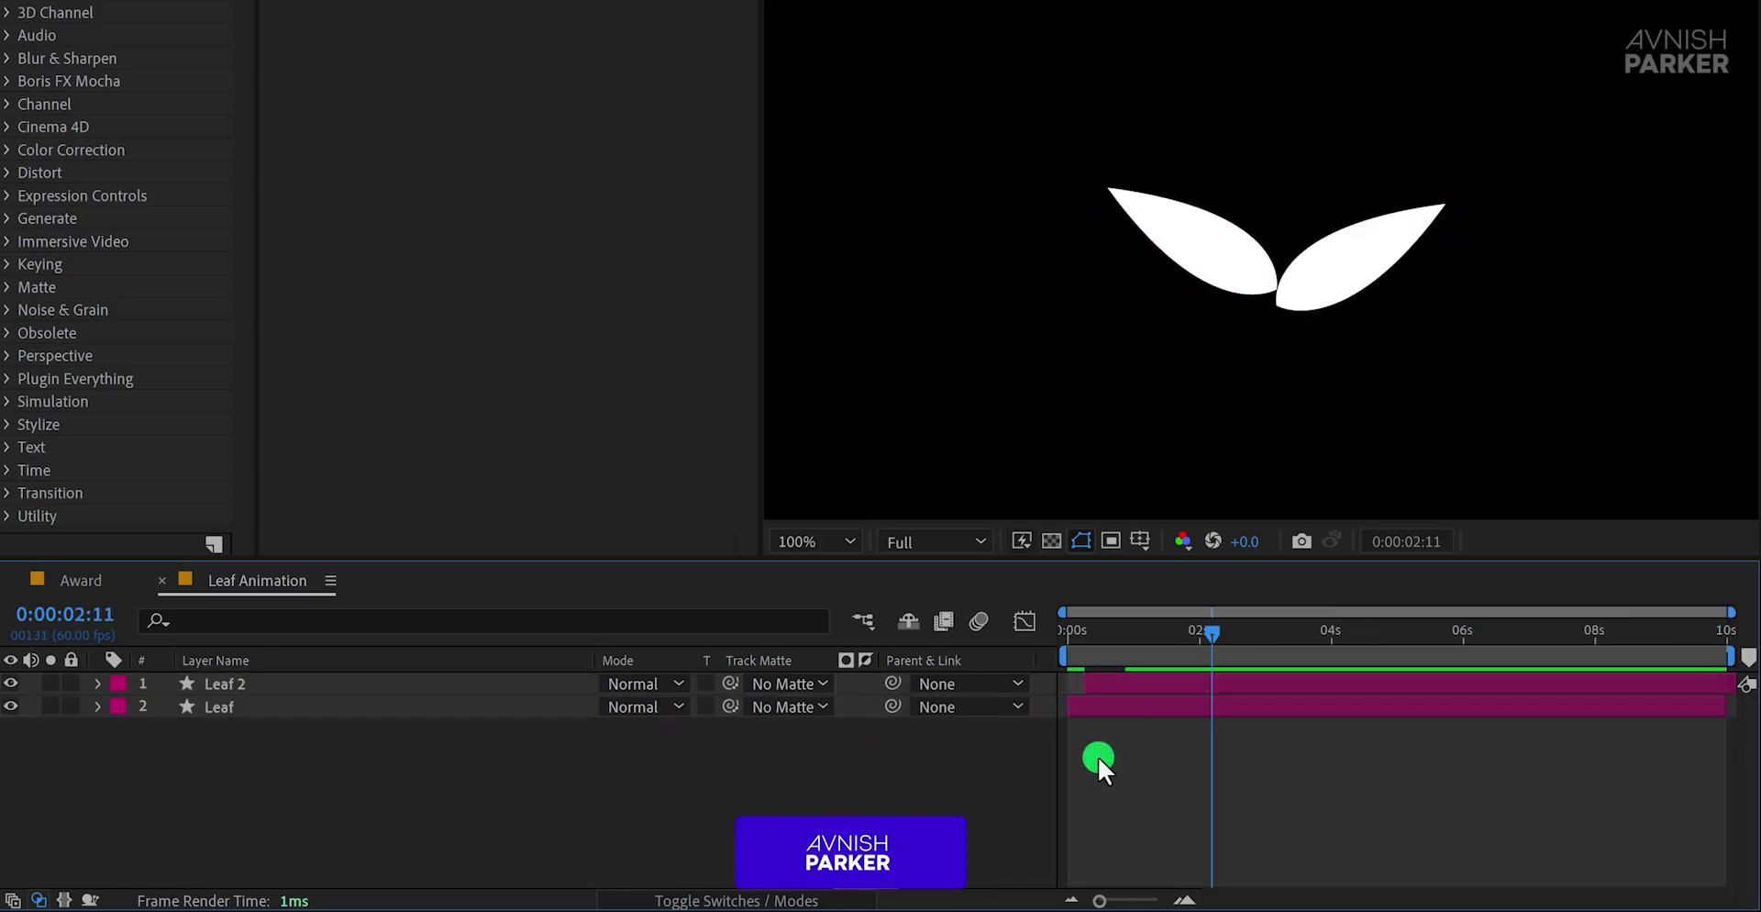
key("space")
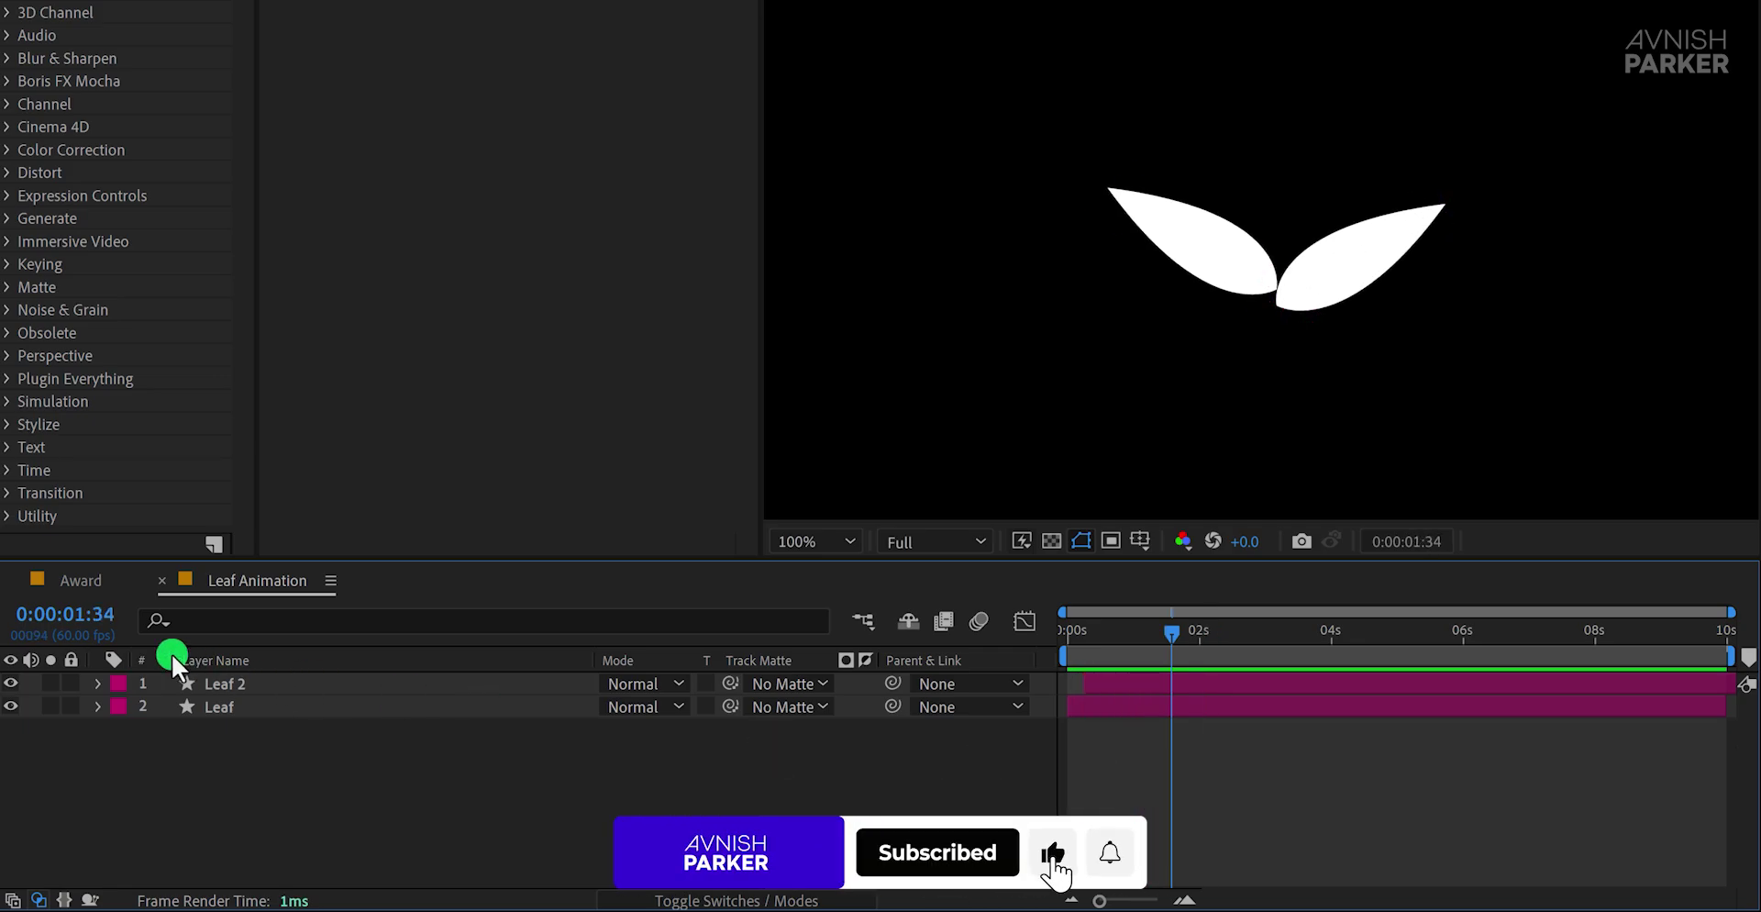
left_click(108, 583)
left_click(1153, 760)
key("space")
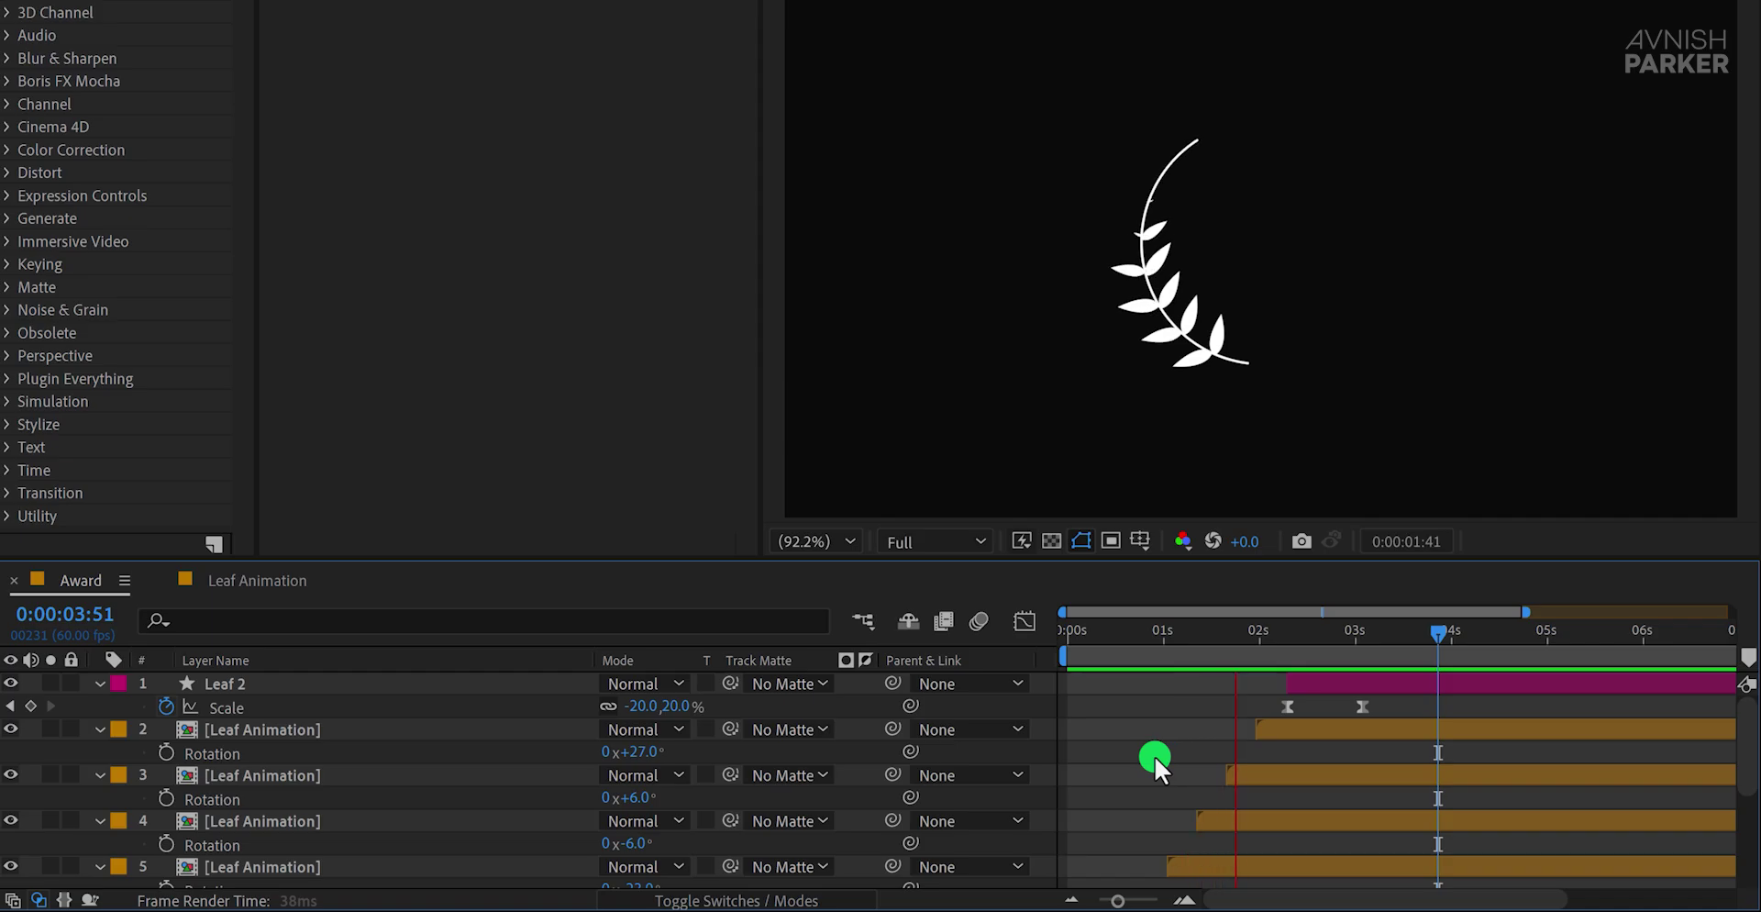
Step: Pre-compose the top five leaf layers into a precomp named 'Award Left'
key("space")
scroll(1154, 756, "down", 4)
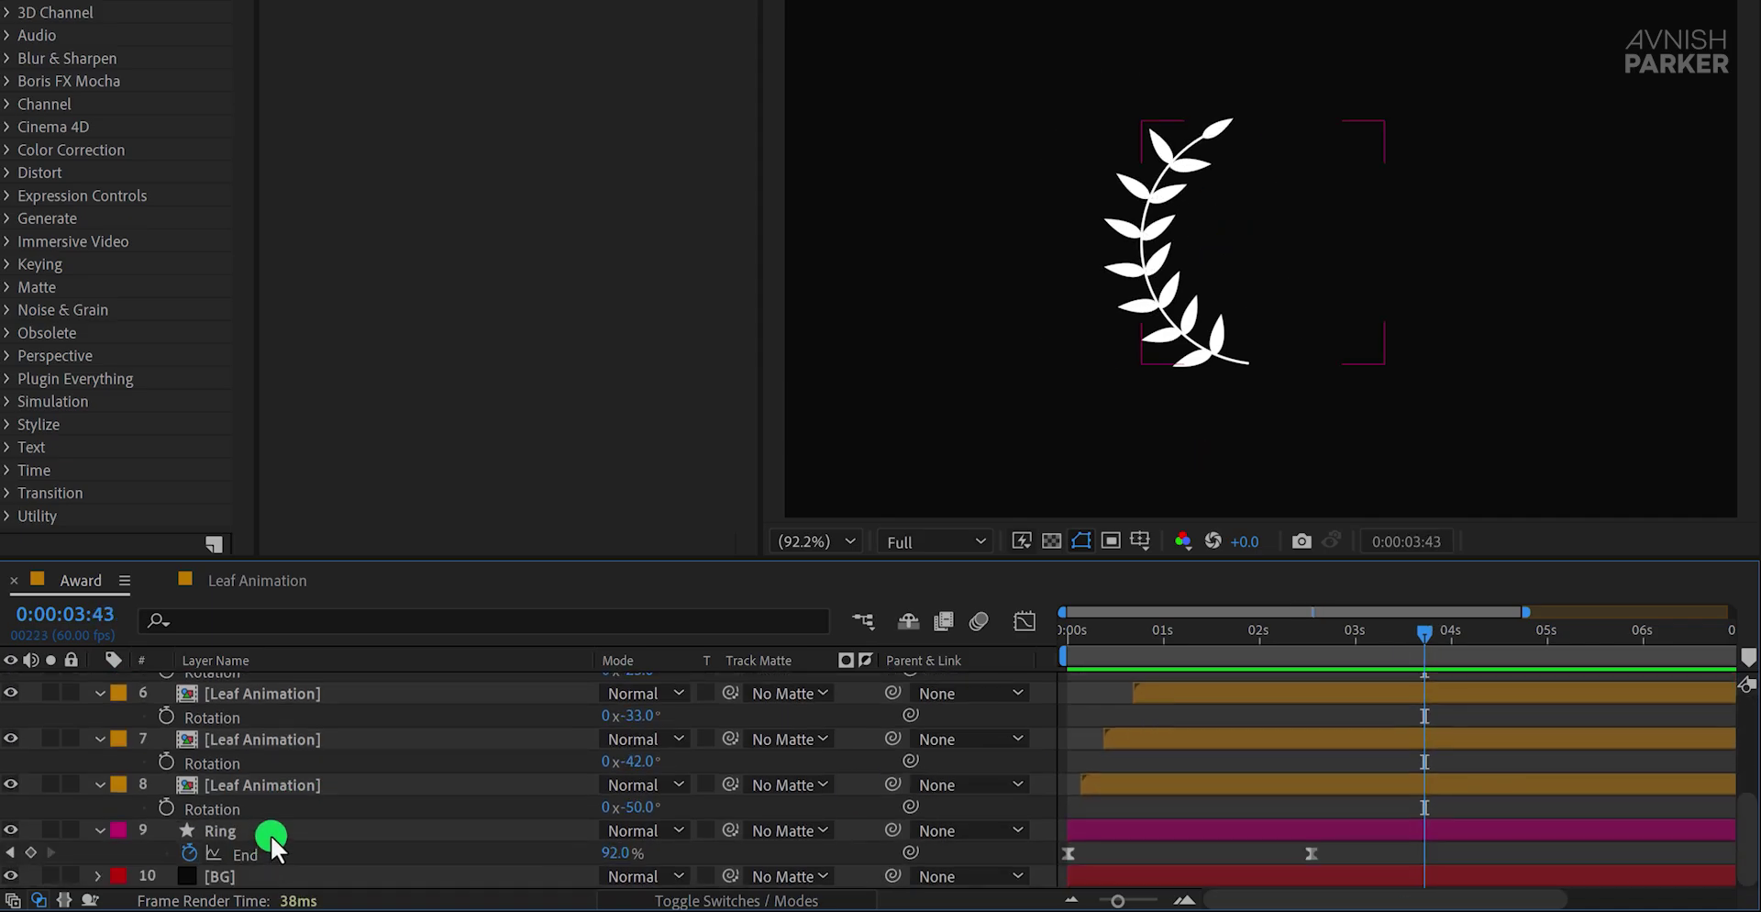
left_click(271, 835)
scroll(288, 821, "up", 5)
left_click(282, 684, "shift")
right_click(282, 685)
left_click(461, 510)
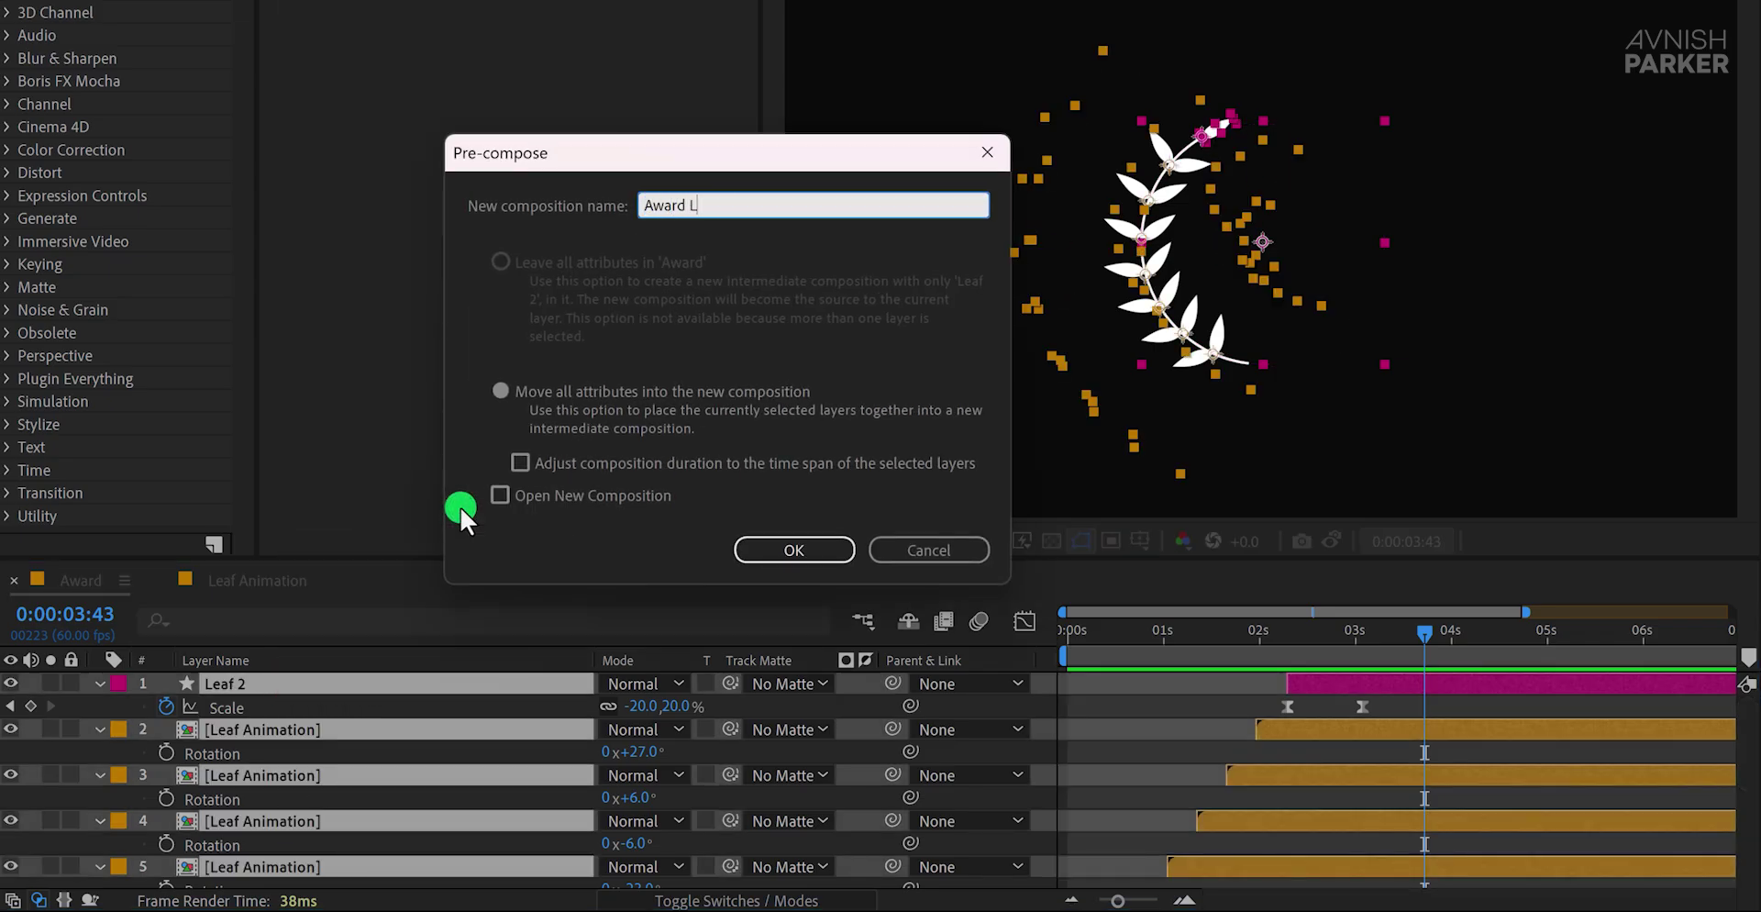
key("Return")
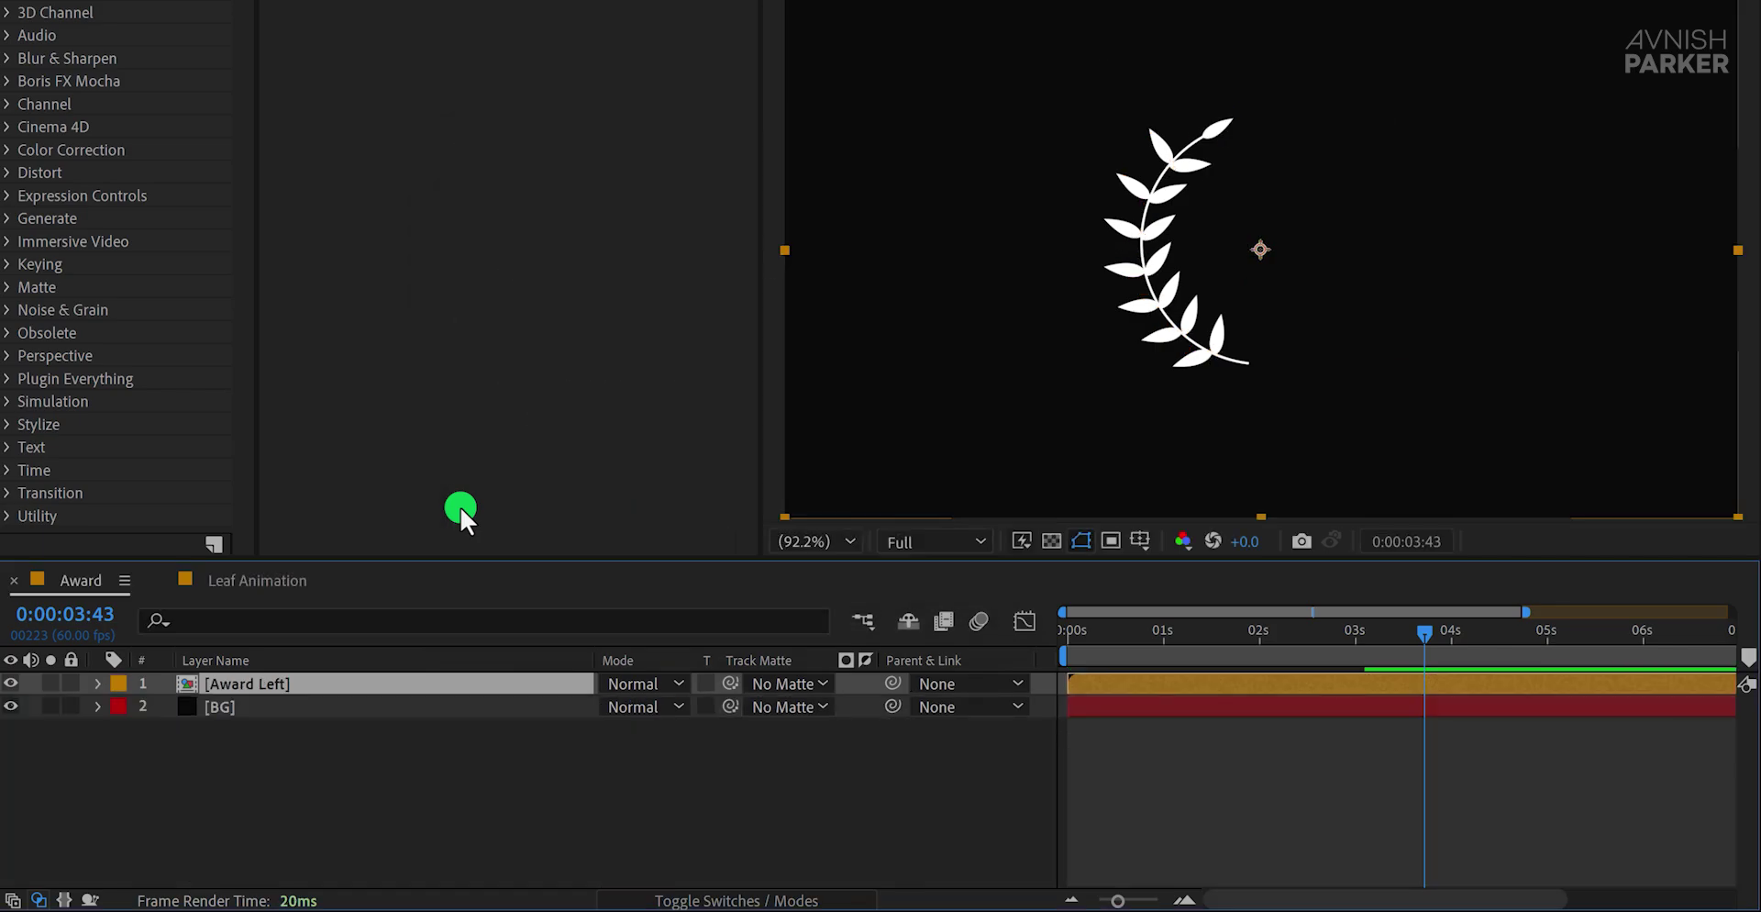
Step: Scale Award Left to 67%, shift it left, and duplicate it for renaming as 'Award Right'
key("s")
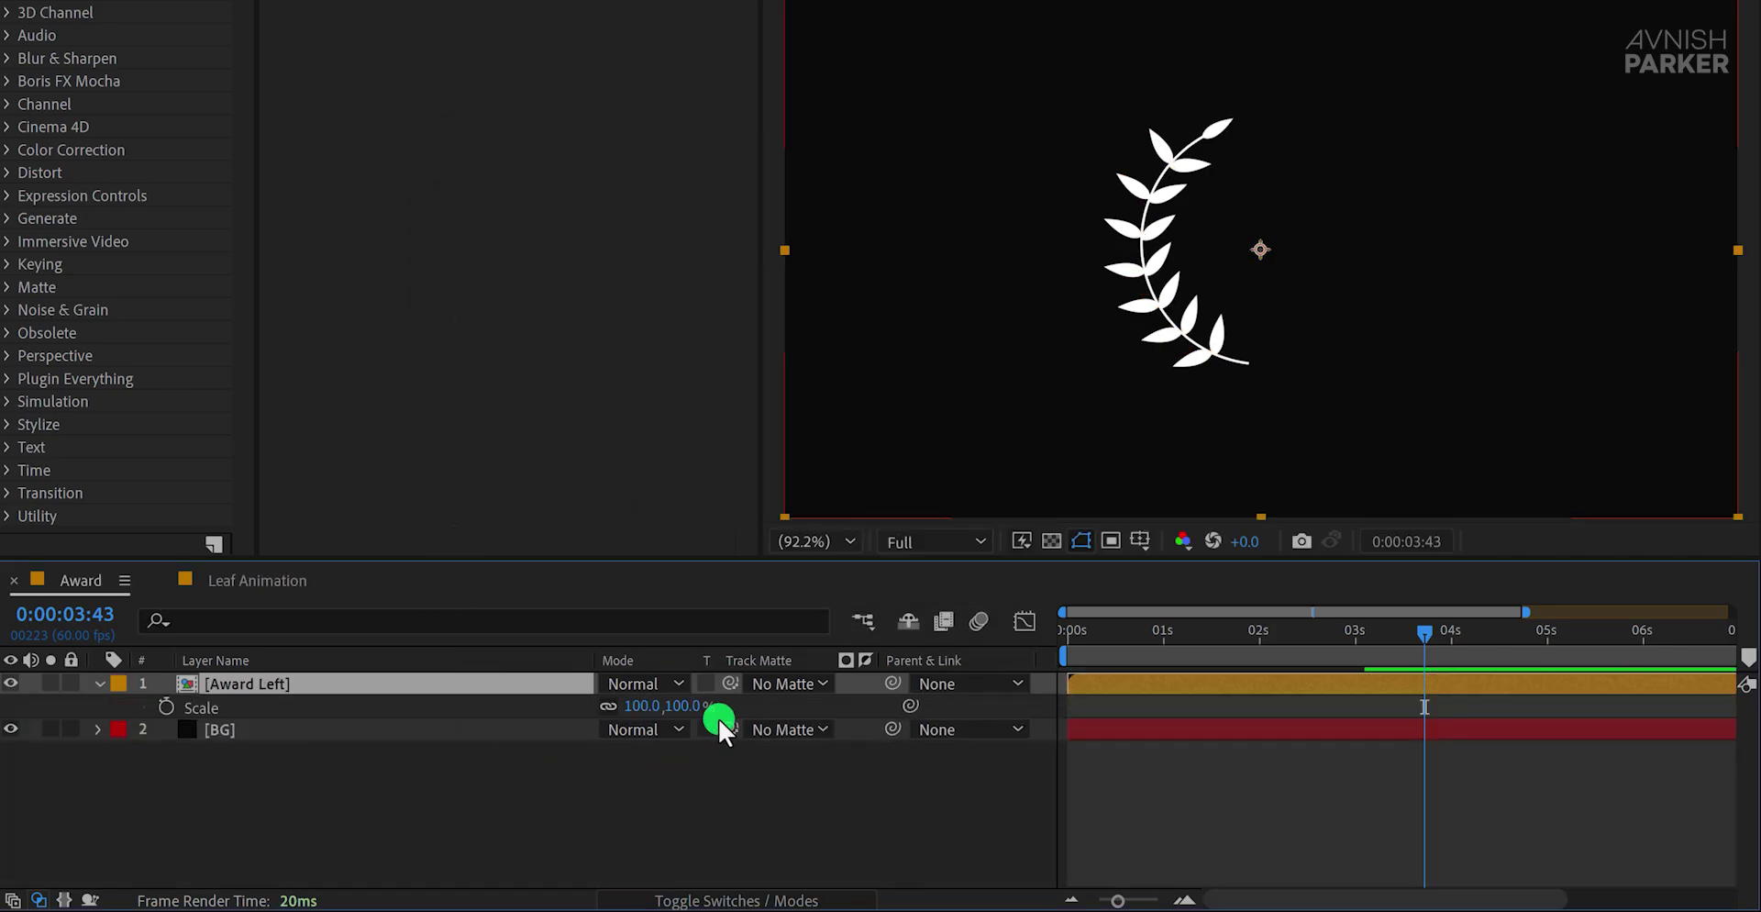
left_click_drag(713, 717, 661, 718)
left_click_drag(1246, 287, 1192, 292)
left_click(393, 646)
left_click(297, 684)
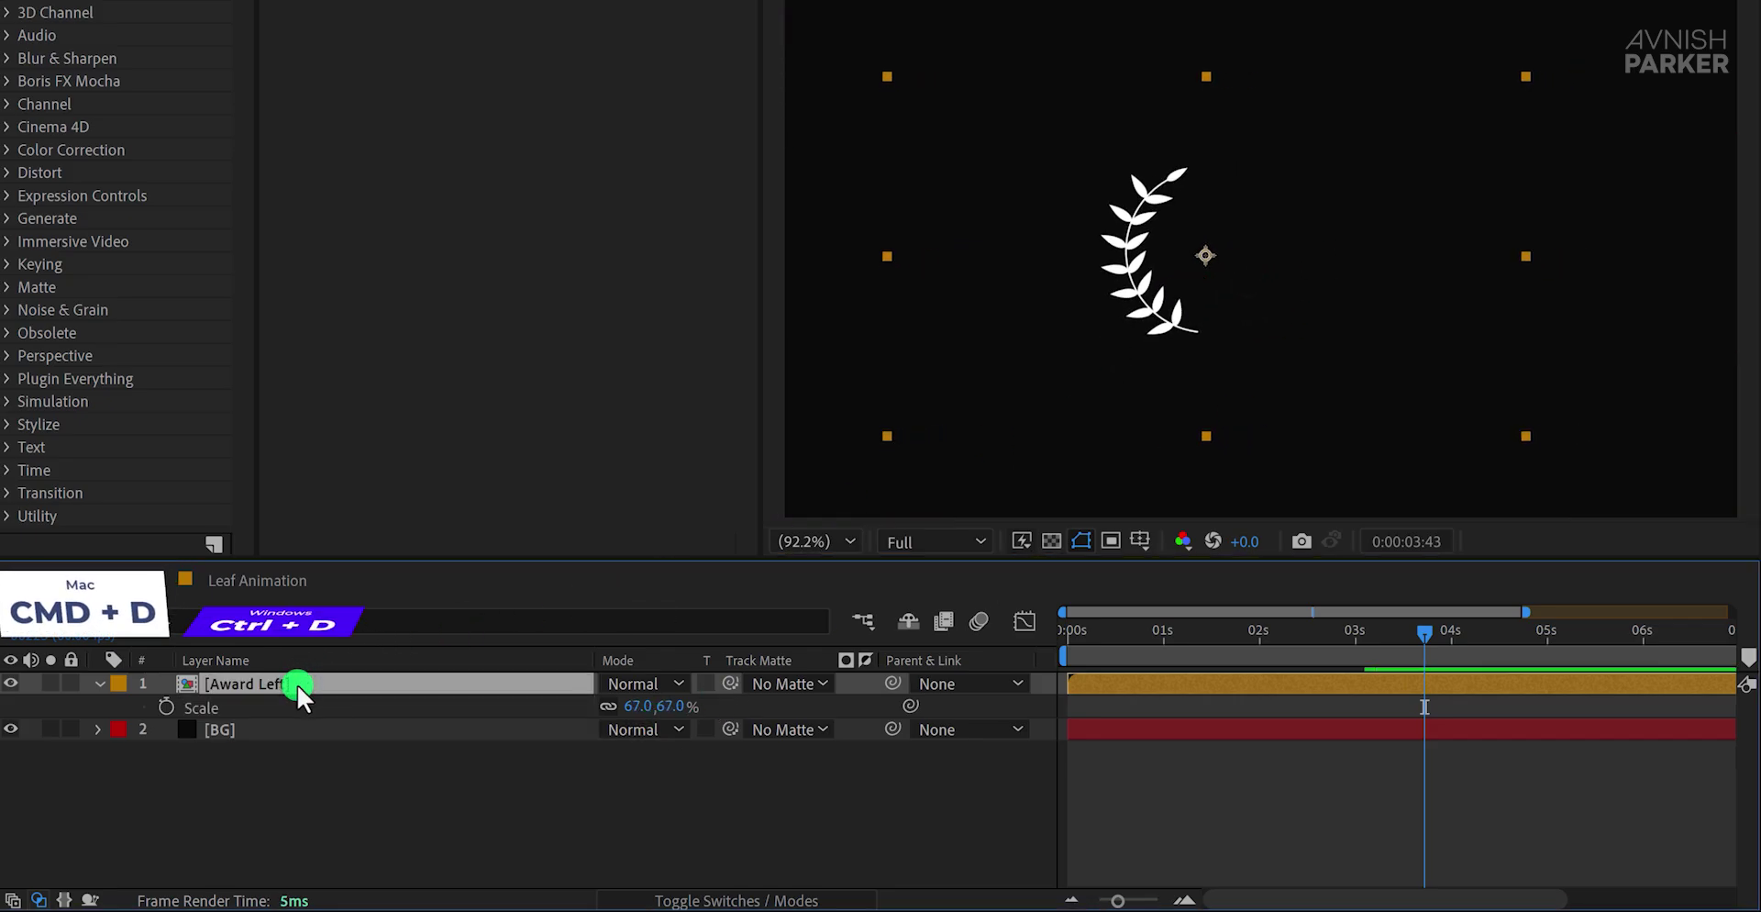
key("ctrl+d")
key("Return")
Step: Name the duplicate laurel layer 'Award Right' and flip it horizontally
type("Award Right")
key("Return")
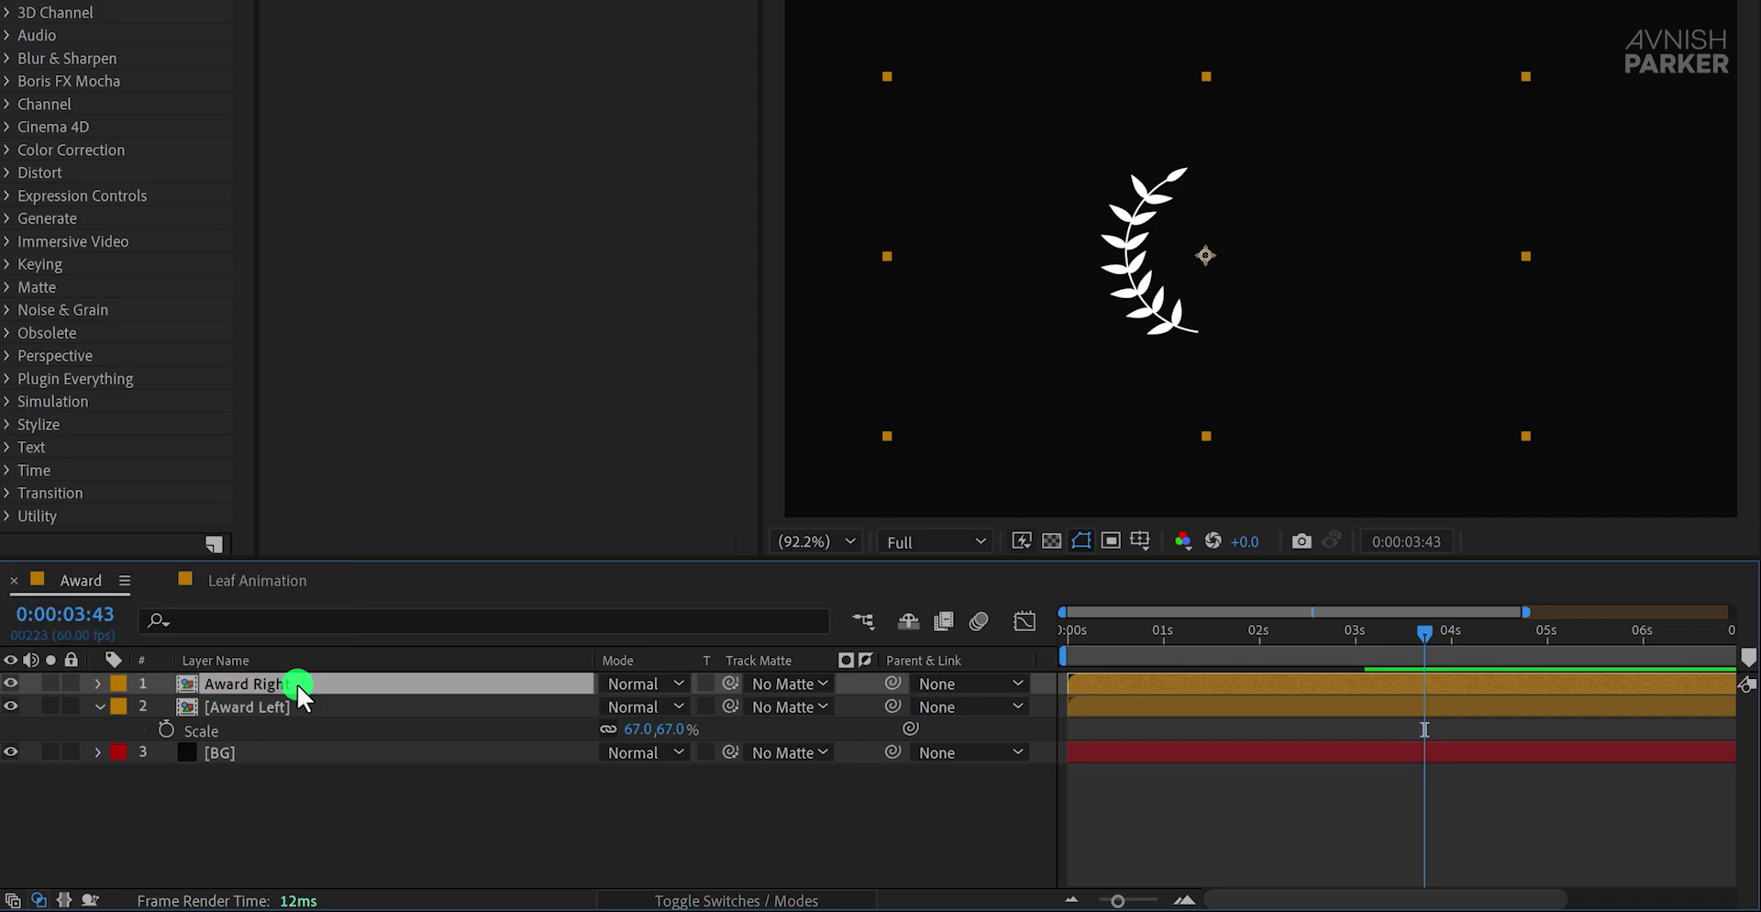
right_click(297, 684)
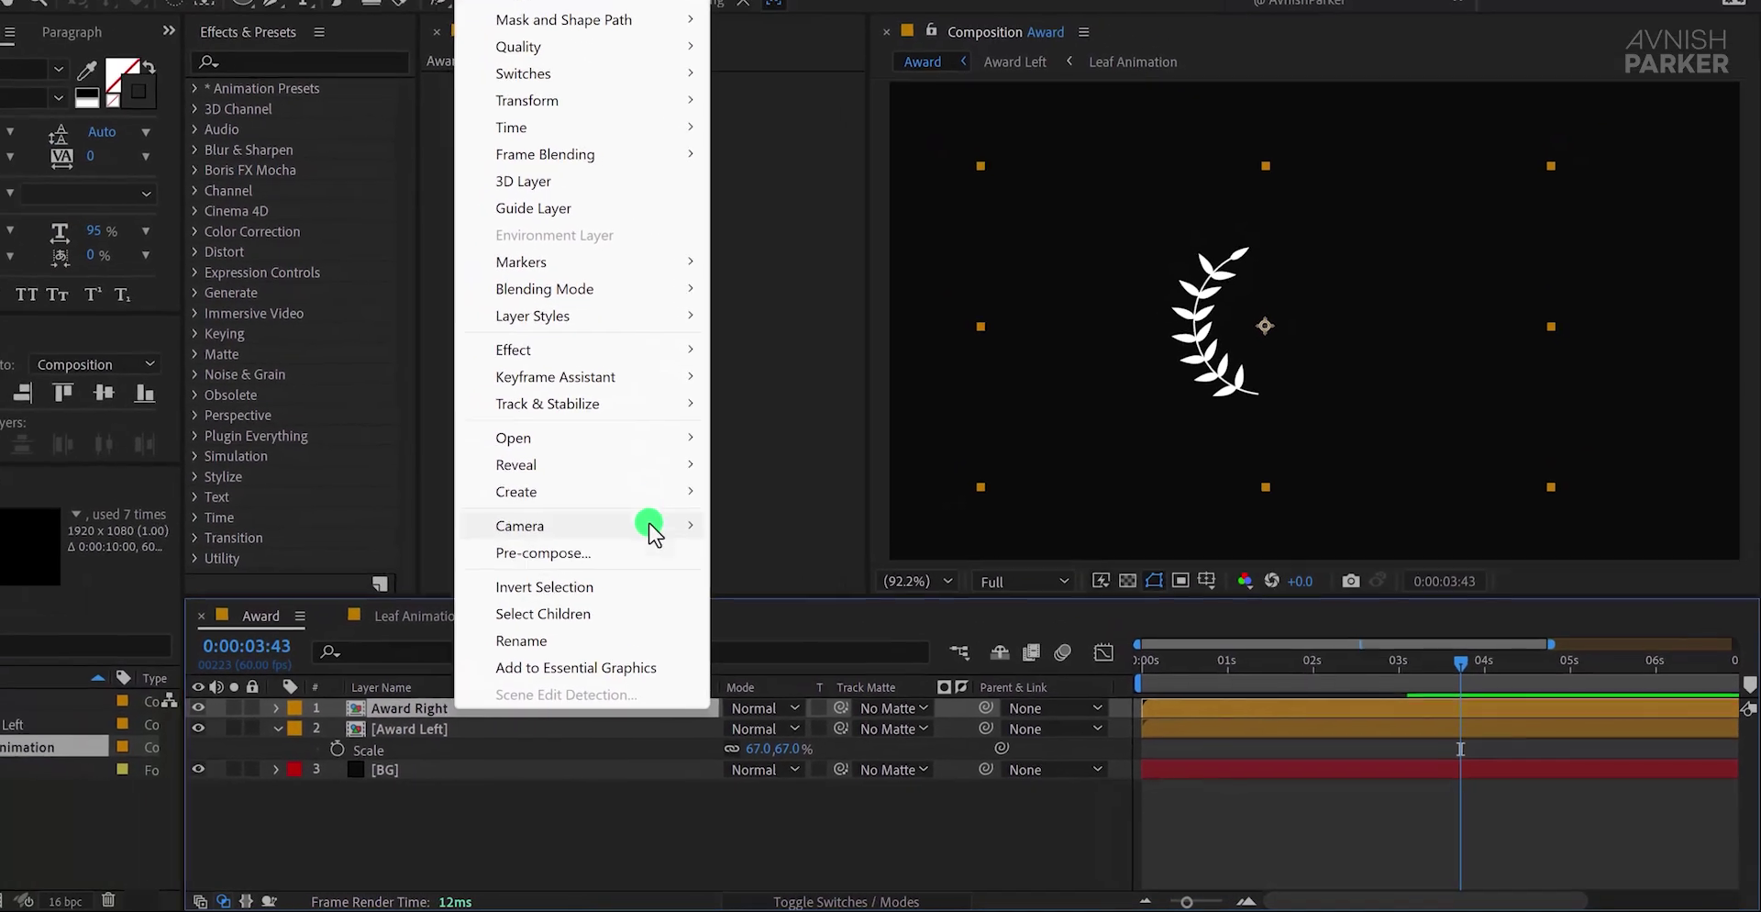
mouse_move(474, 19)
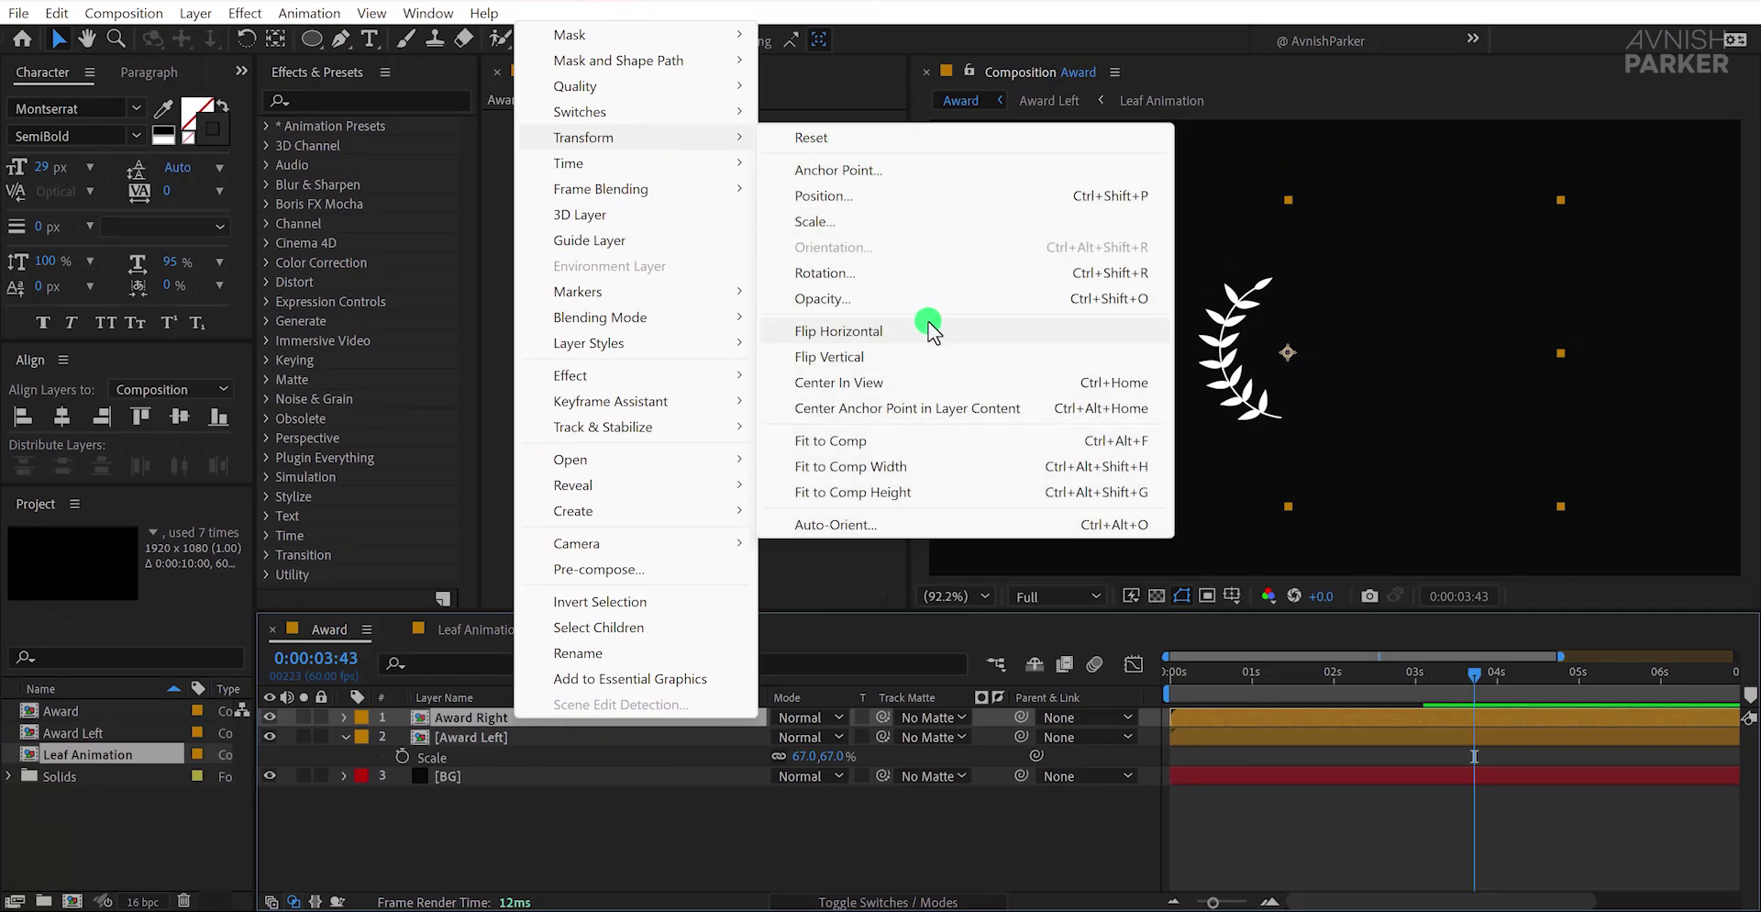
left_click(922, 330)
Step: Nudge Award Right outward, centre both laurel halves together, and preview the animation
left_click(754, 719)
key("shift+Right")
key("shift+Right")
key("shift+Right")
key("shift+Right")
key("shift+Right")
key("shift+Right")
key("shift+Right")
key("shift+Right")
key("shift+Right")
key("shift+Right")
left_click(871, 840)
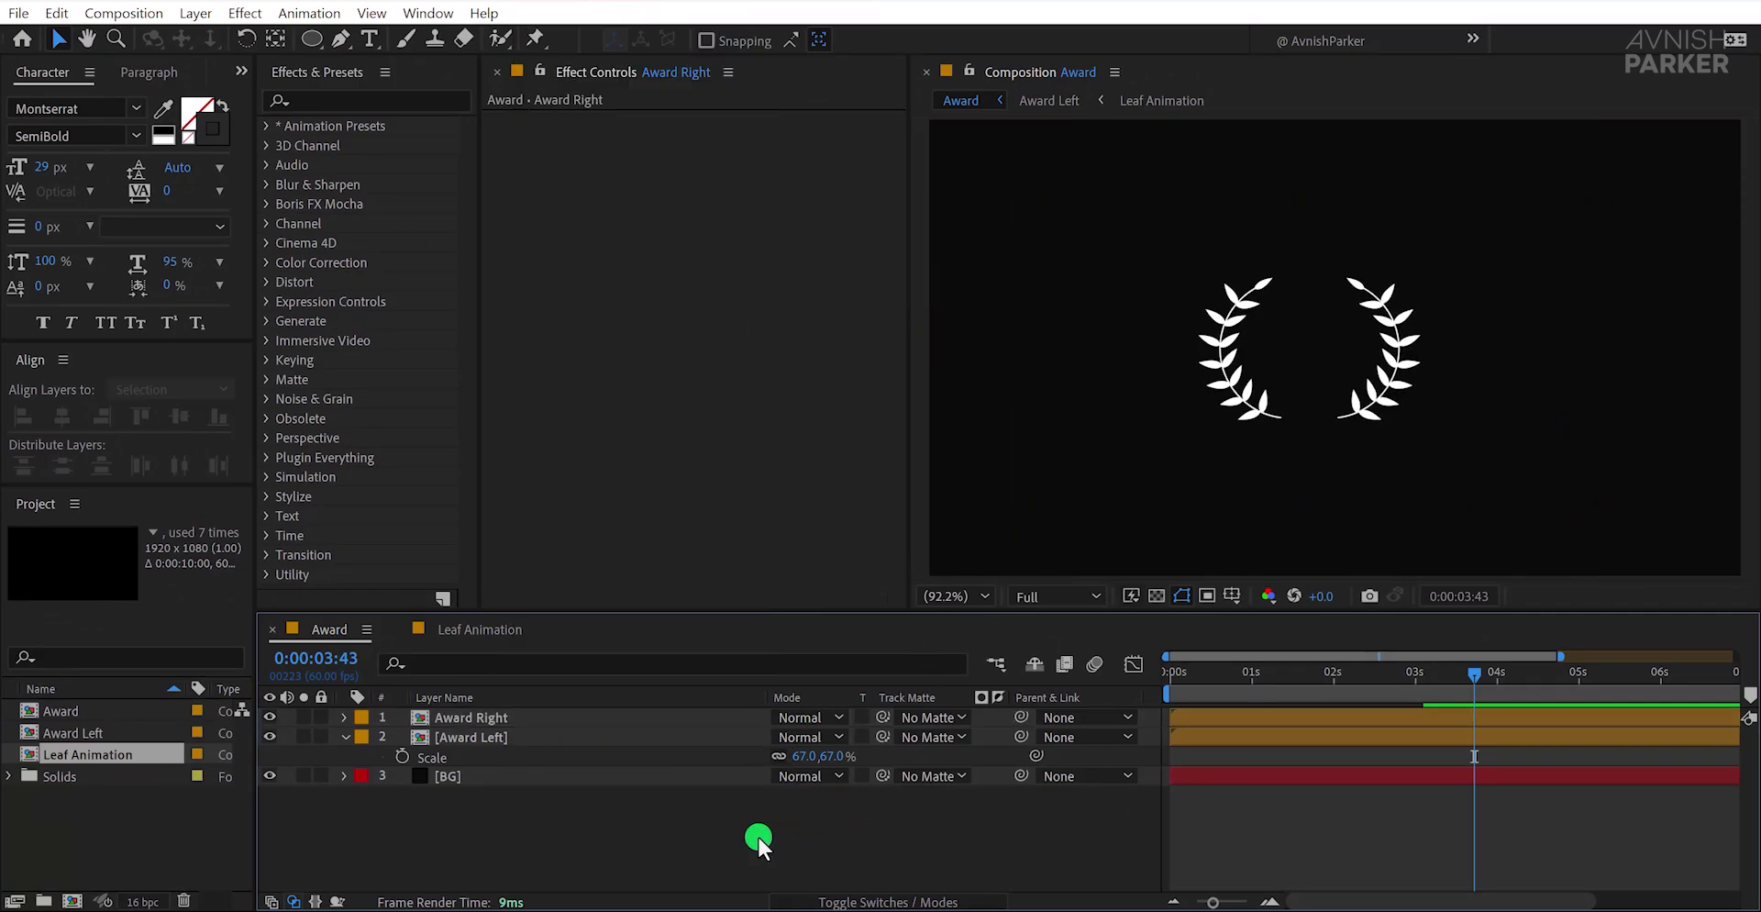
left_click(495, 737)
left_click(635, 718, "ctrl")
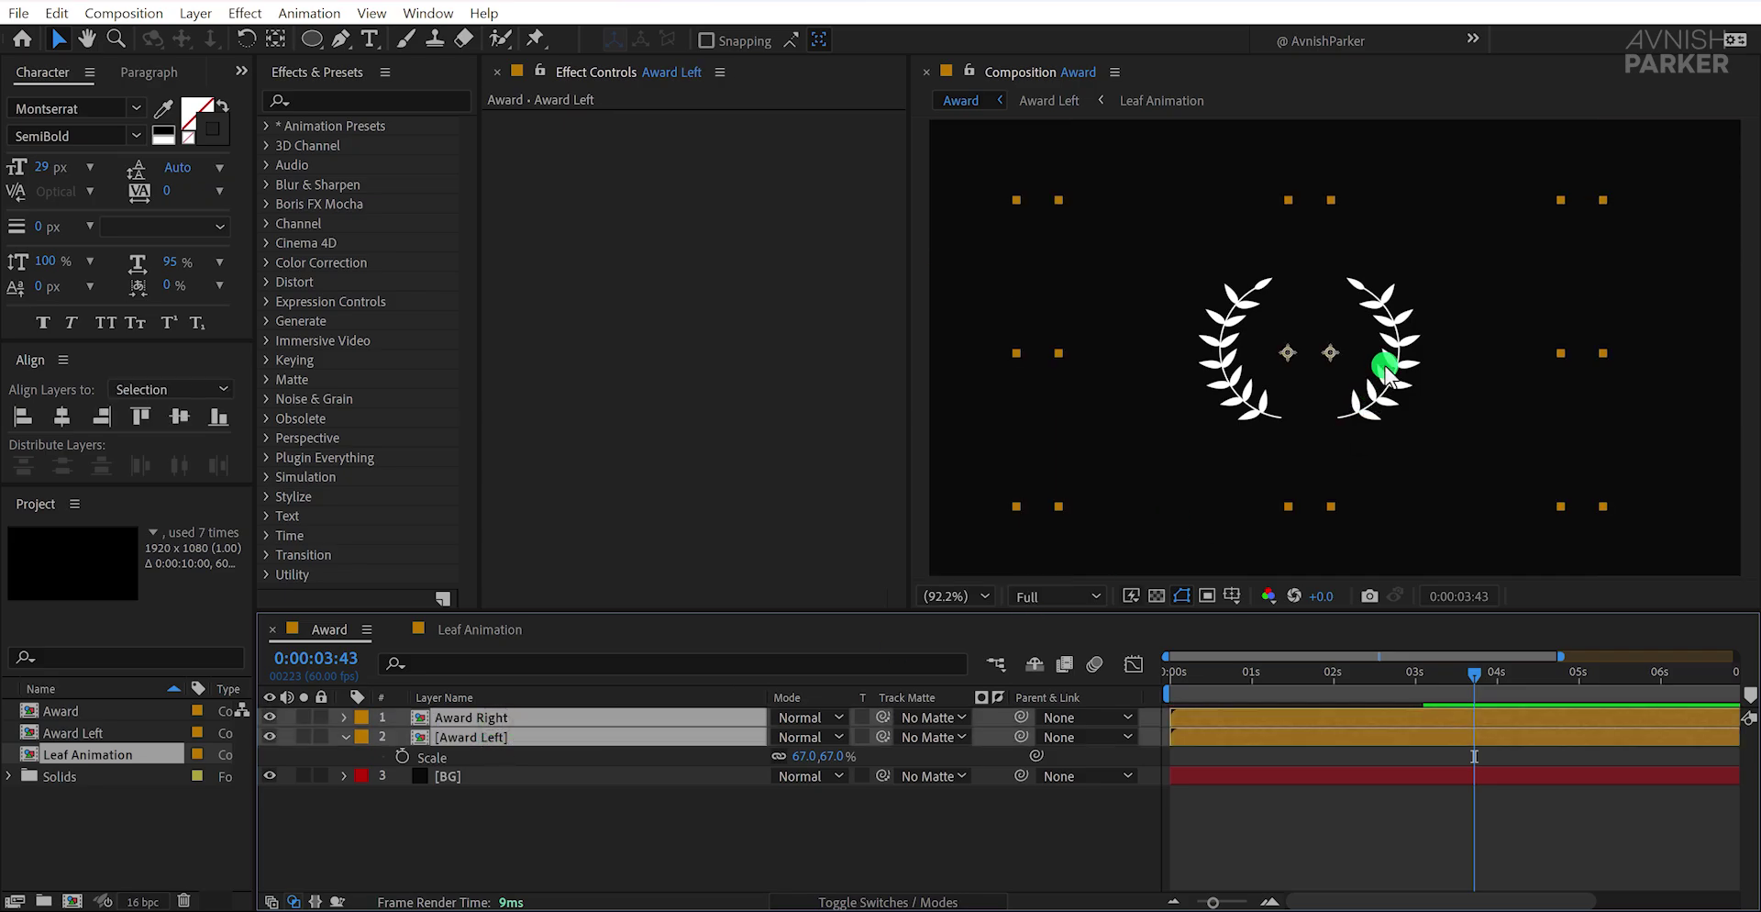
left_click_drag(1385, 369, 1419, 377)
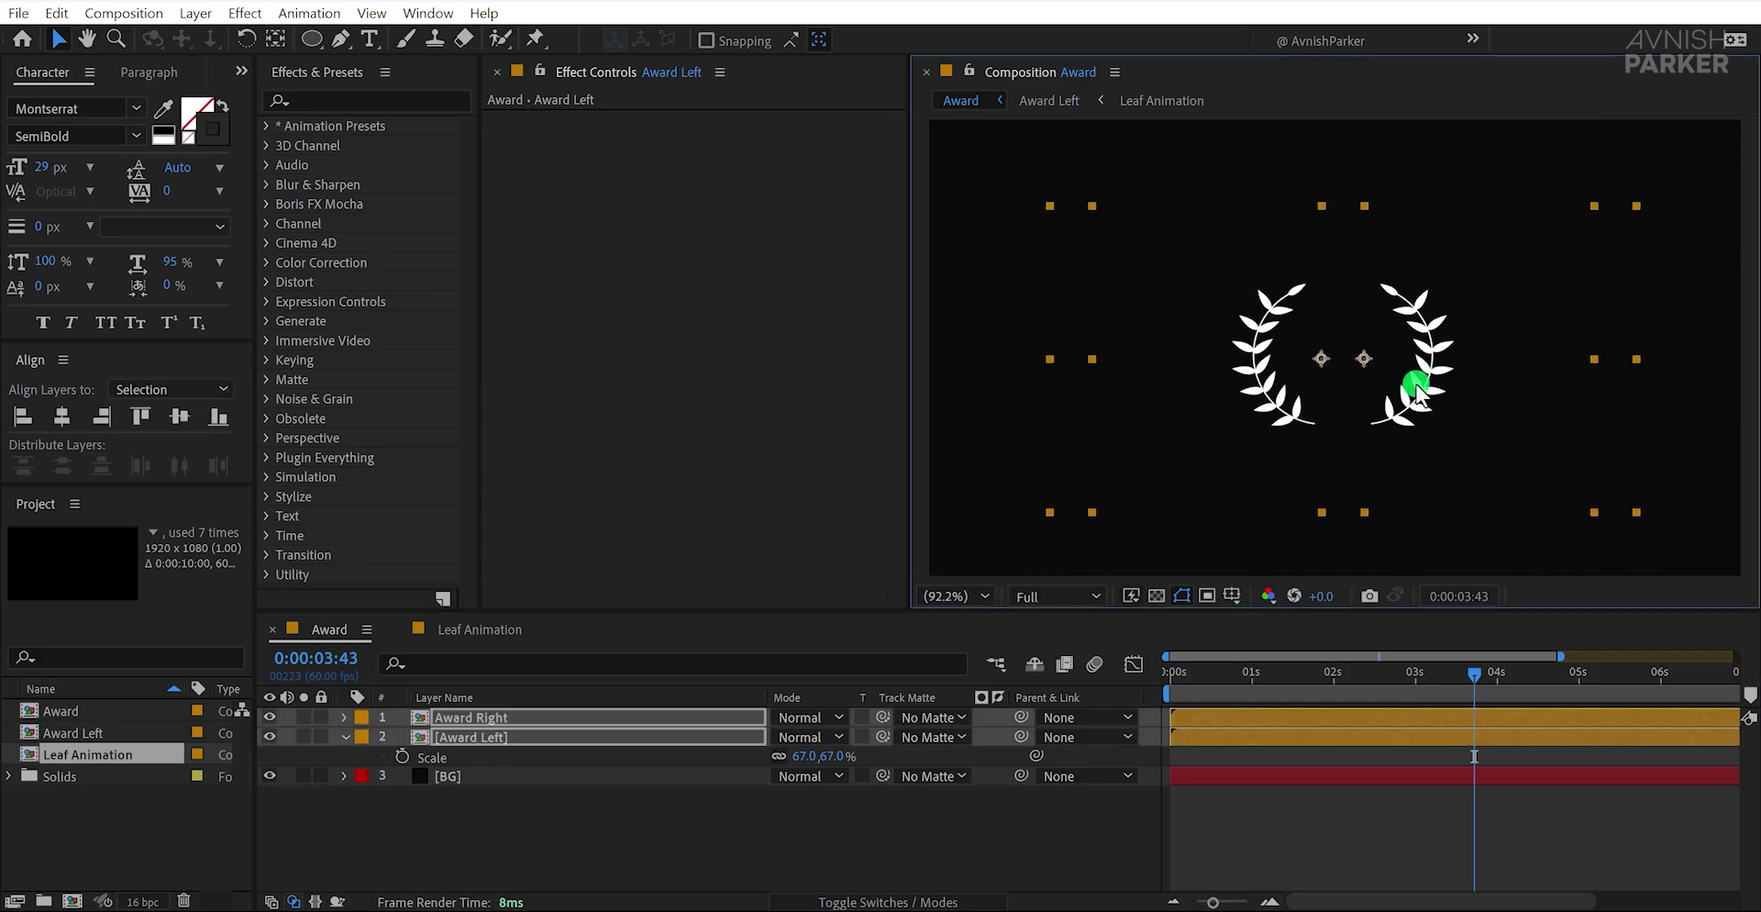
left_click(1036, 842)
key("space")
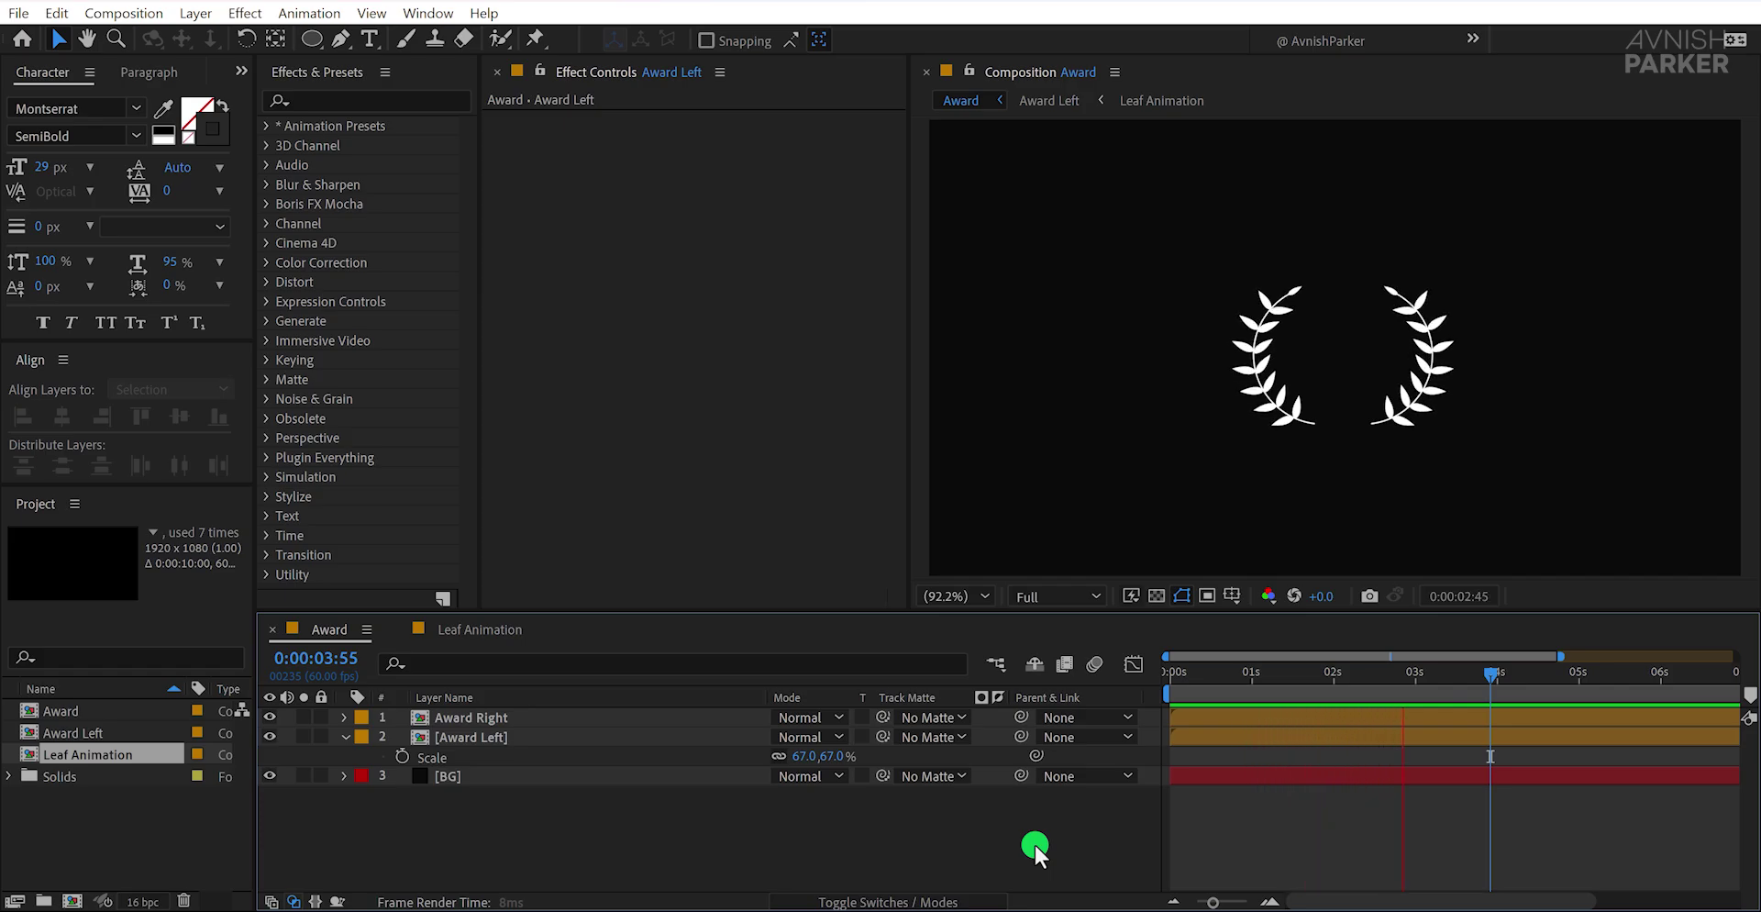
key("space")
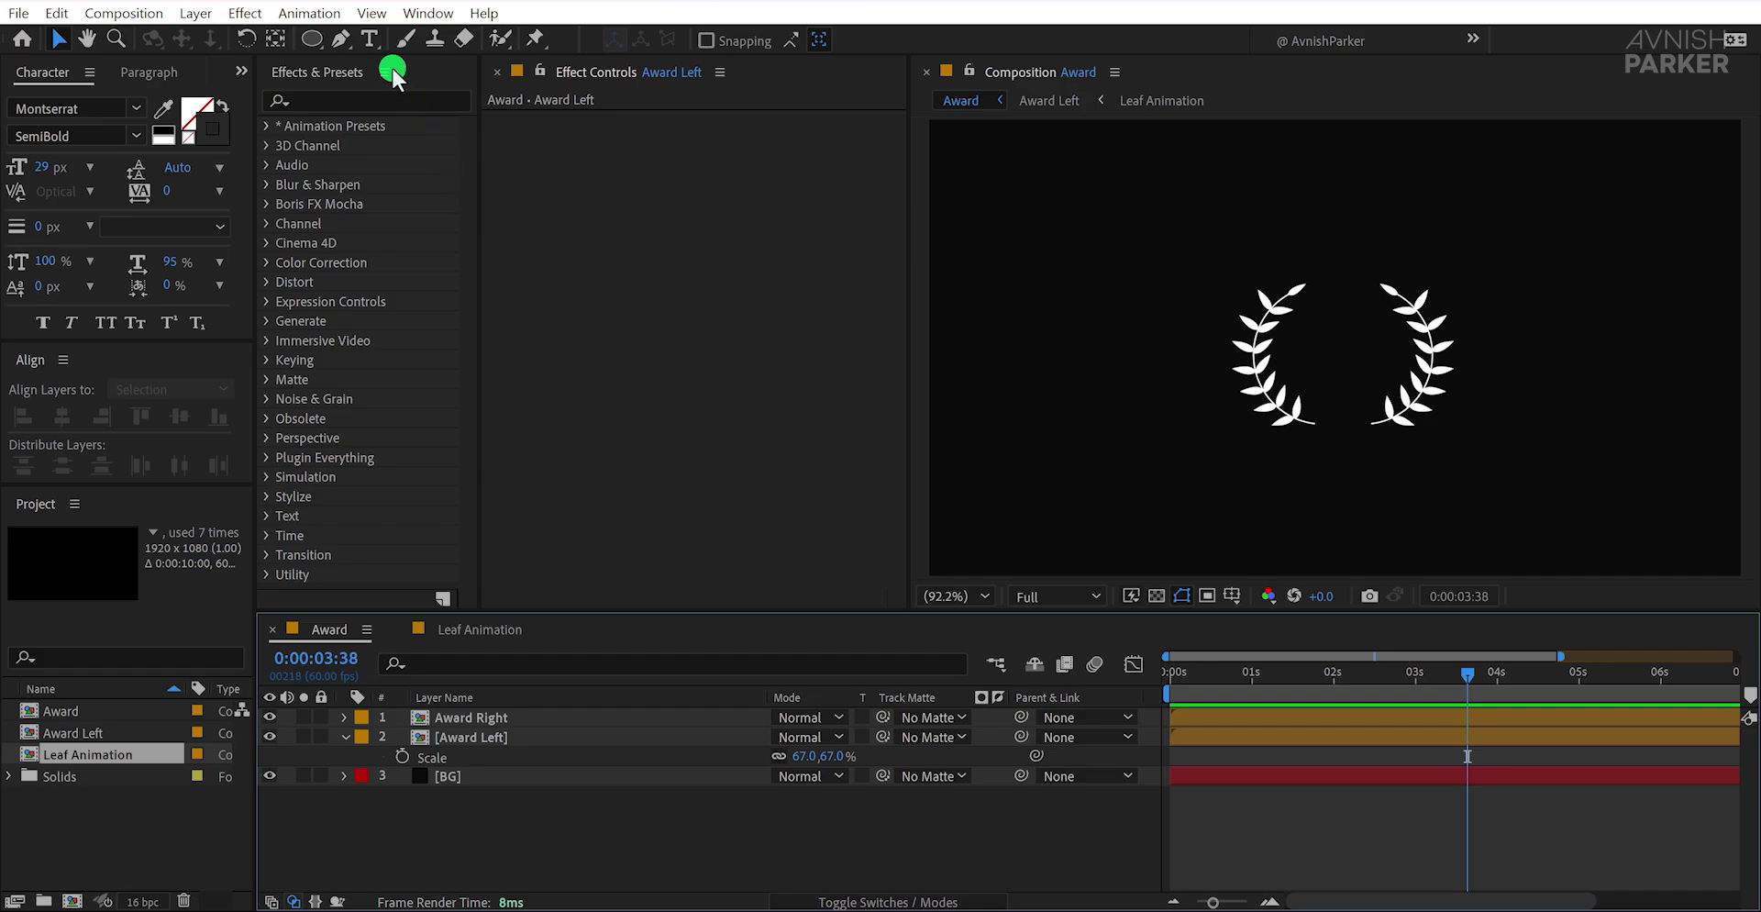
Step: Add a 'WINNER Best Film' text layer and centre it between the laurels
key("F2")
key("ctrl+t")
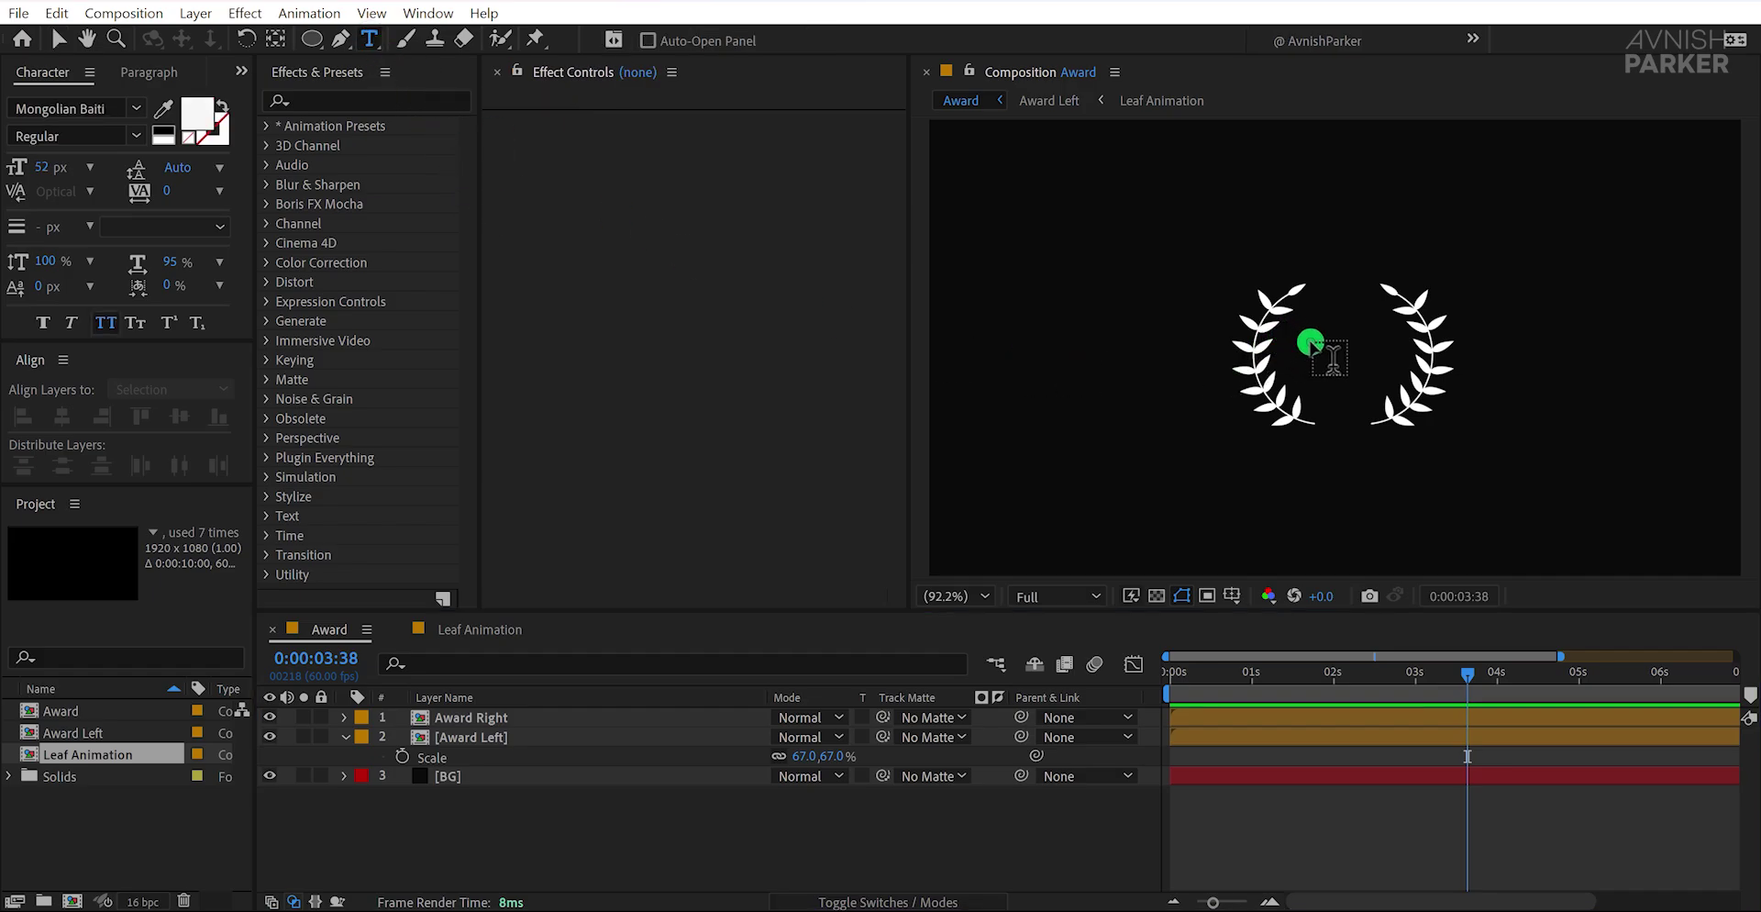
left_click(1311, 342)
type("WINNER Be")
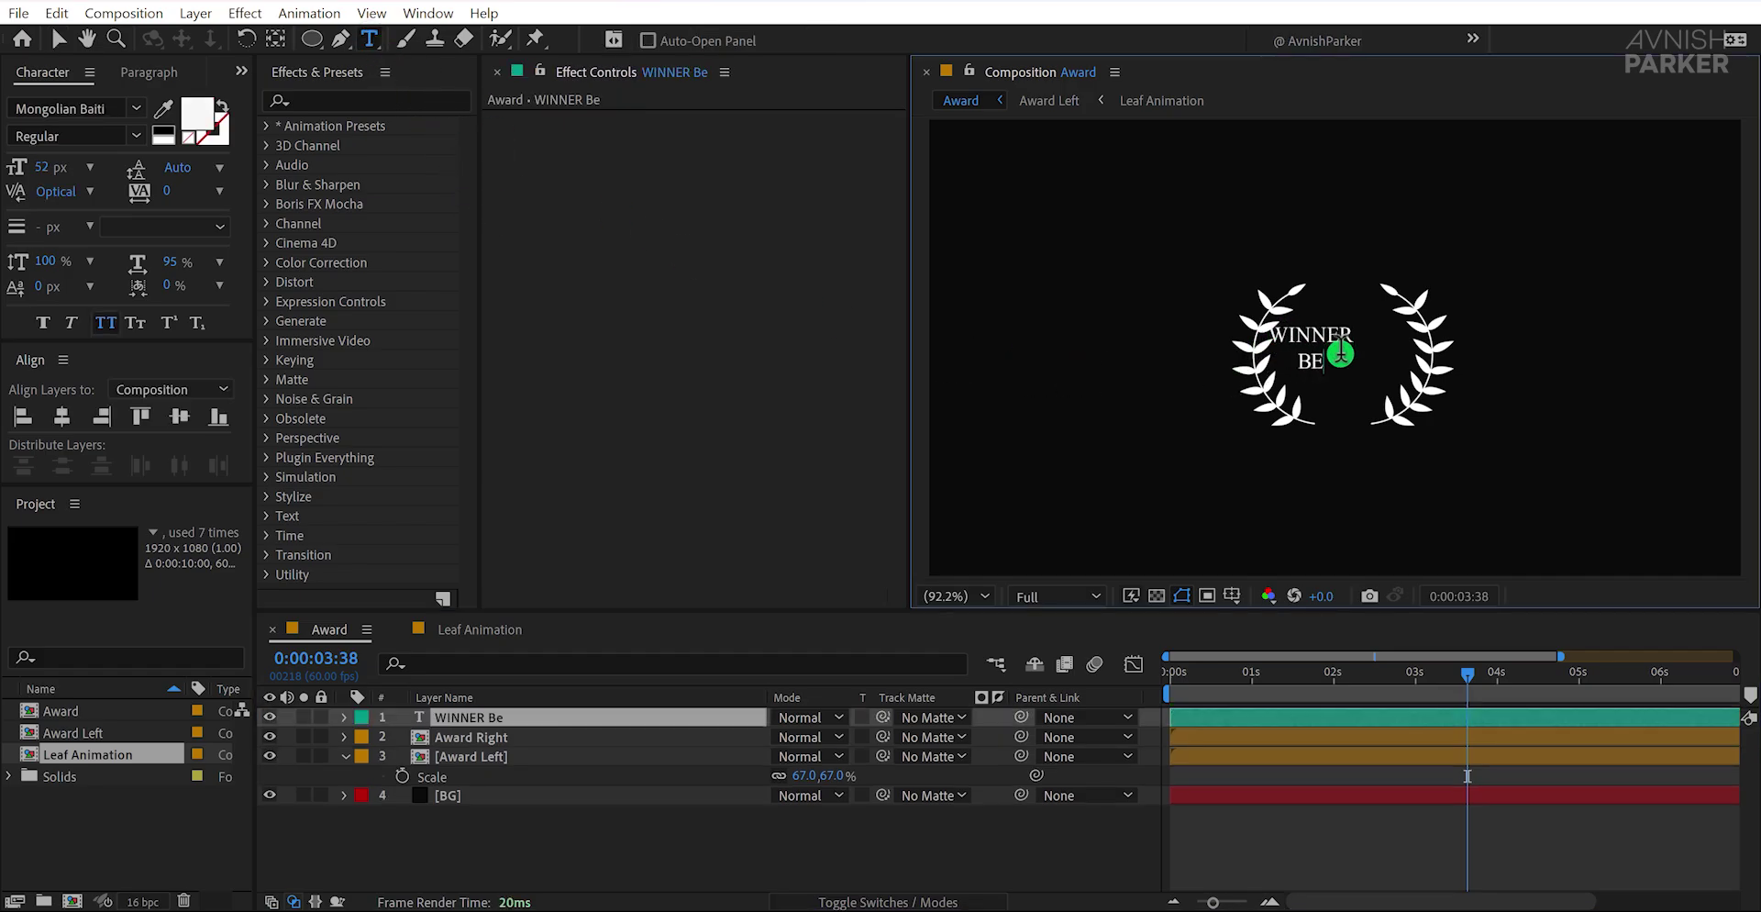
type("st Film")
key("KP_Enter")
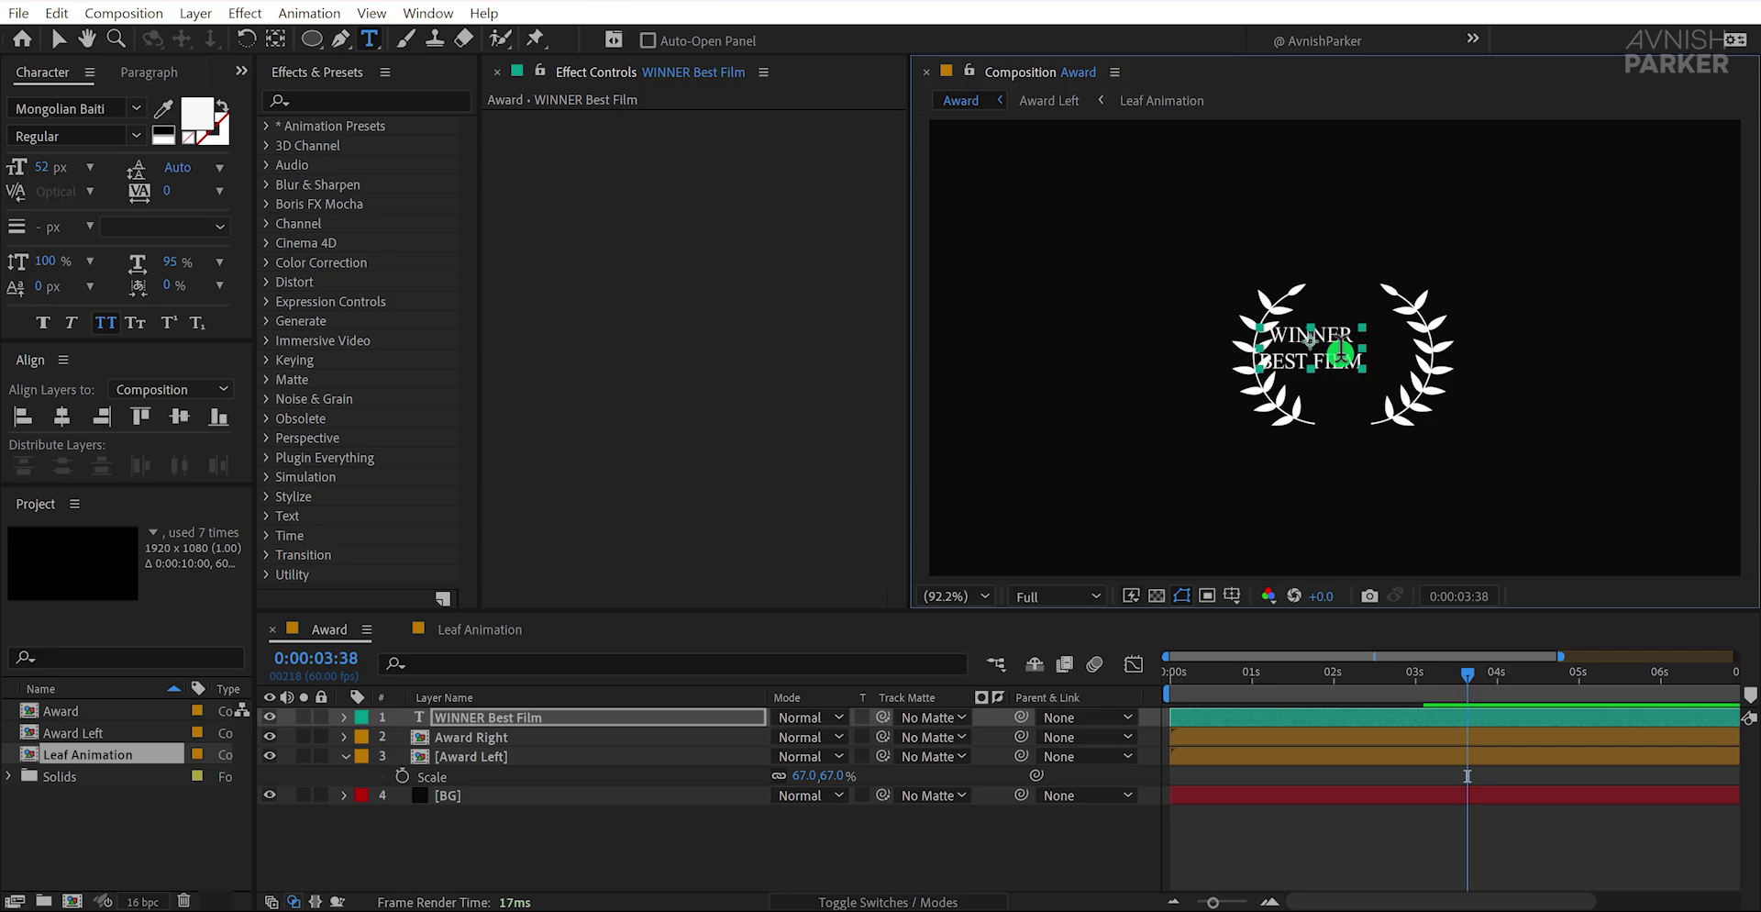
key("v")
left_click_drag(1339, 363, 1346, 372)
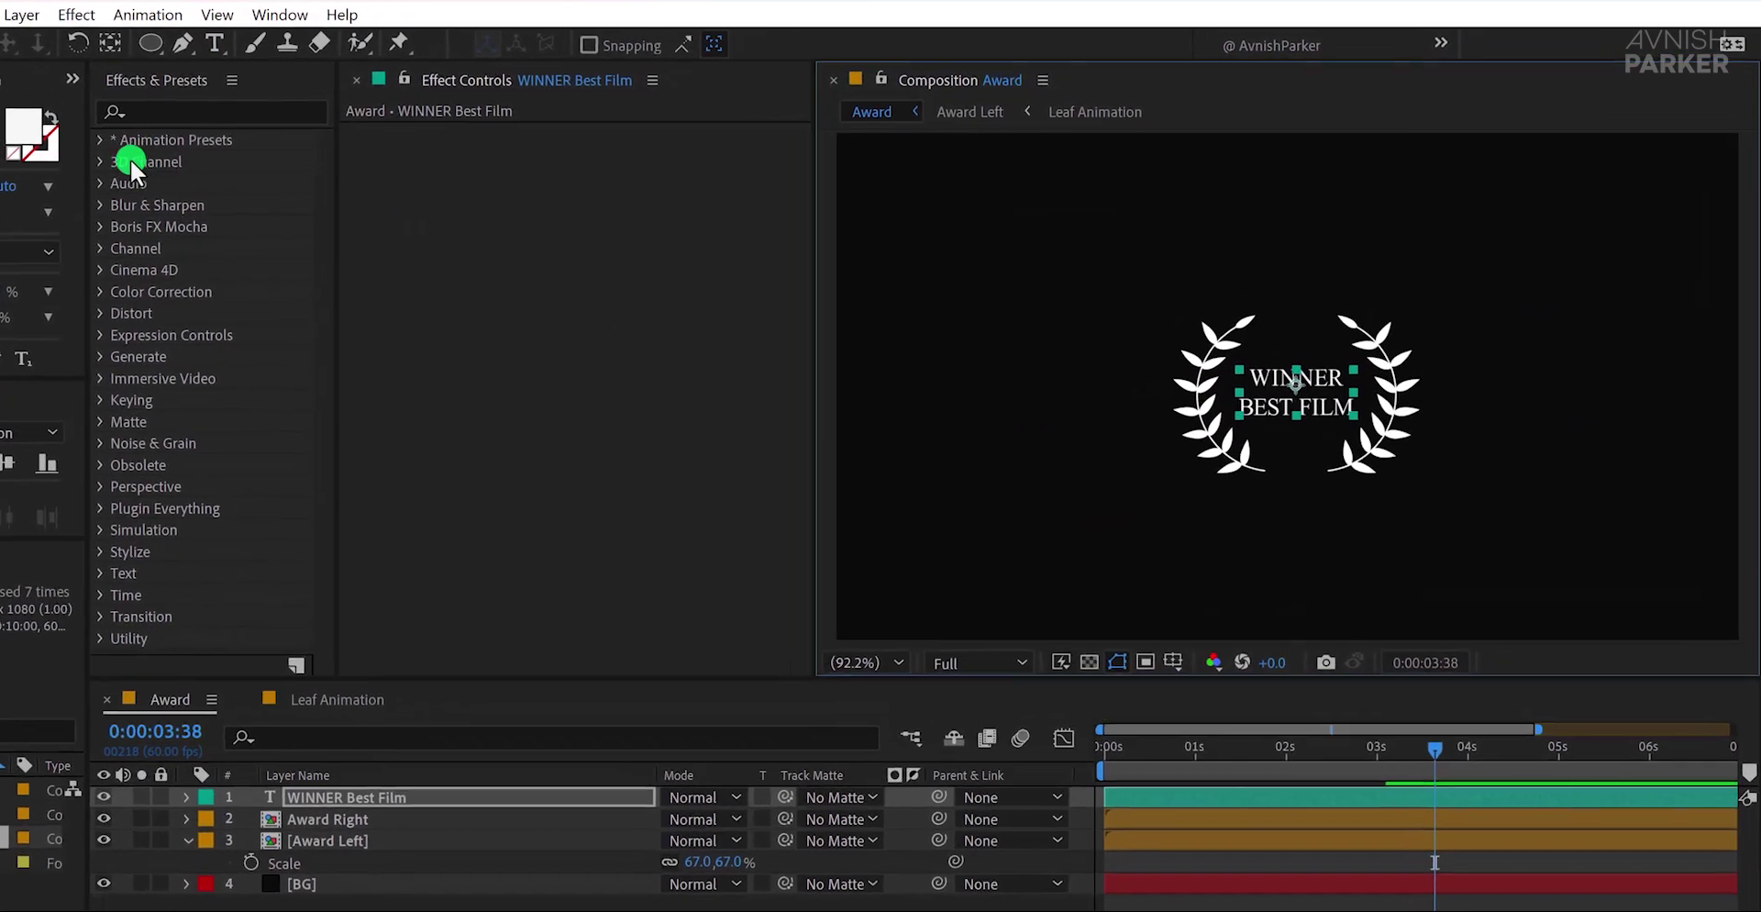
Step: Apply the 3D Basic Position Z Cascade preset to the text via a 'cas' search
left_click(64, 126)
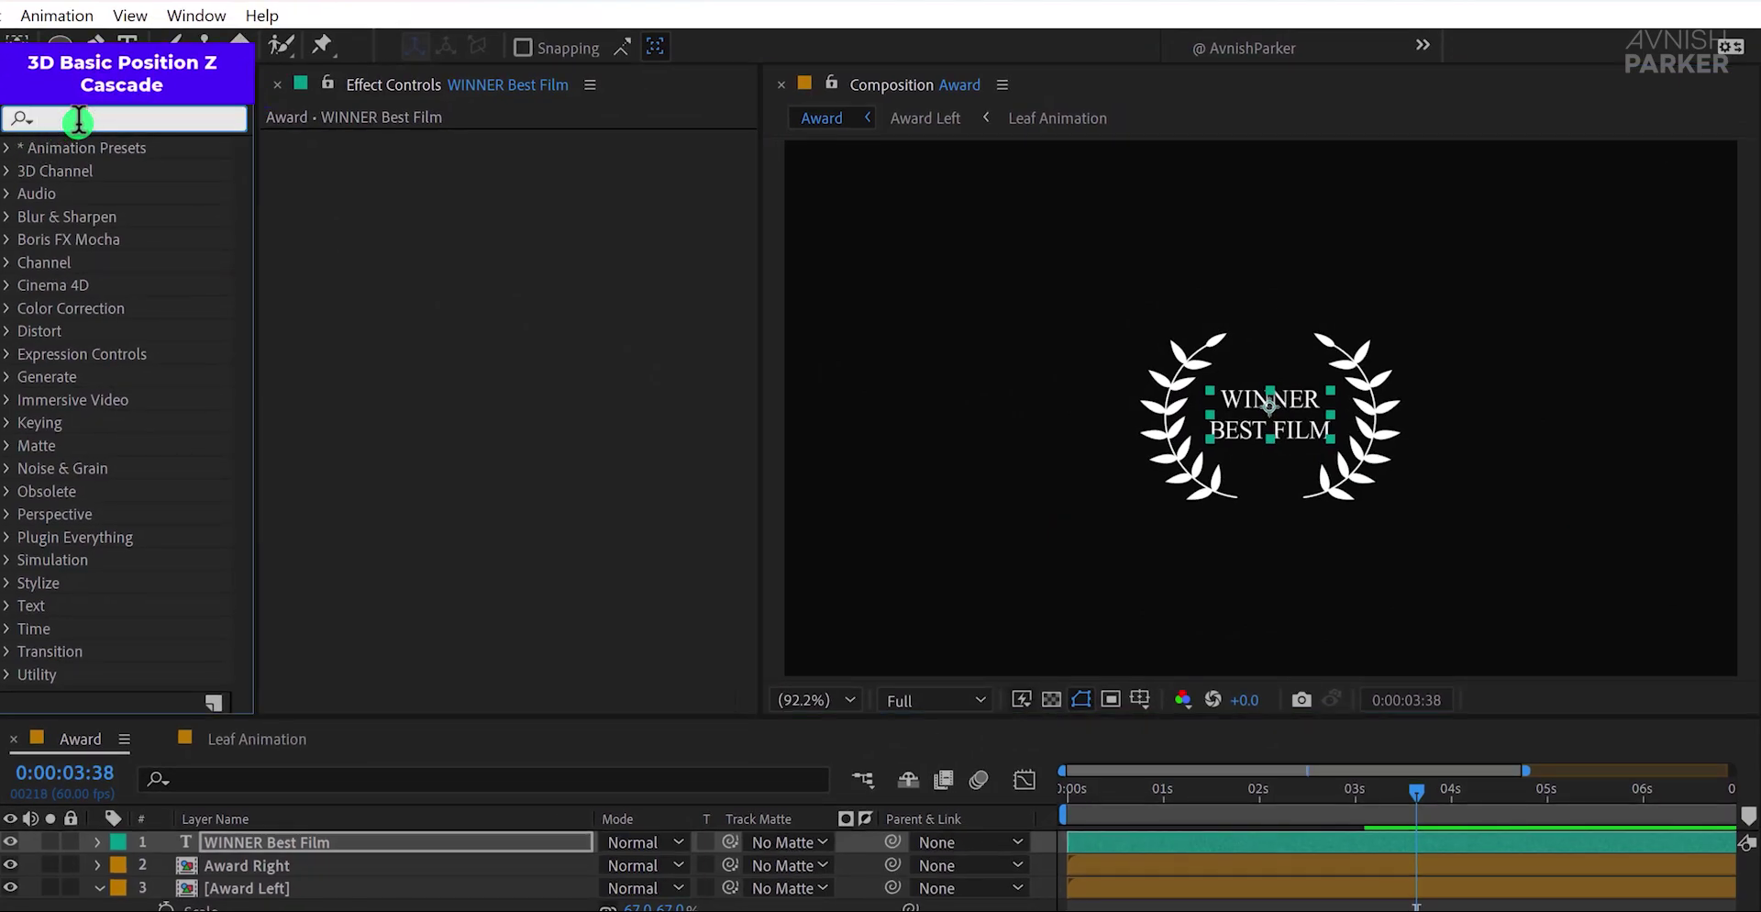
type("cas")
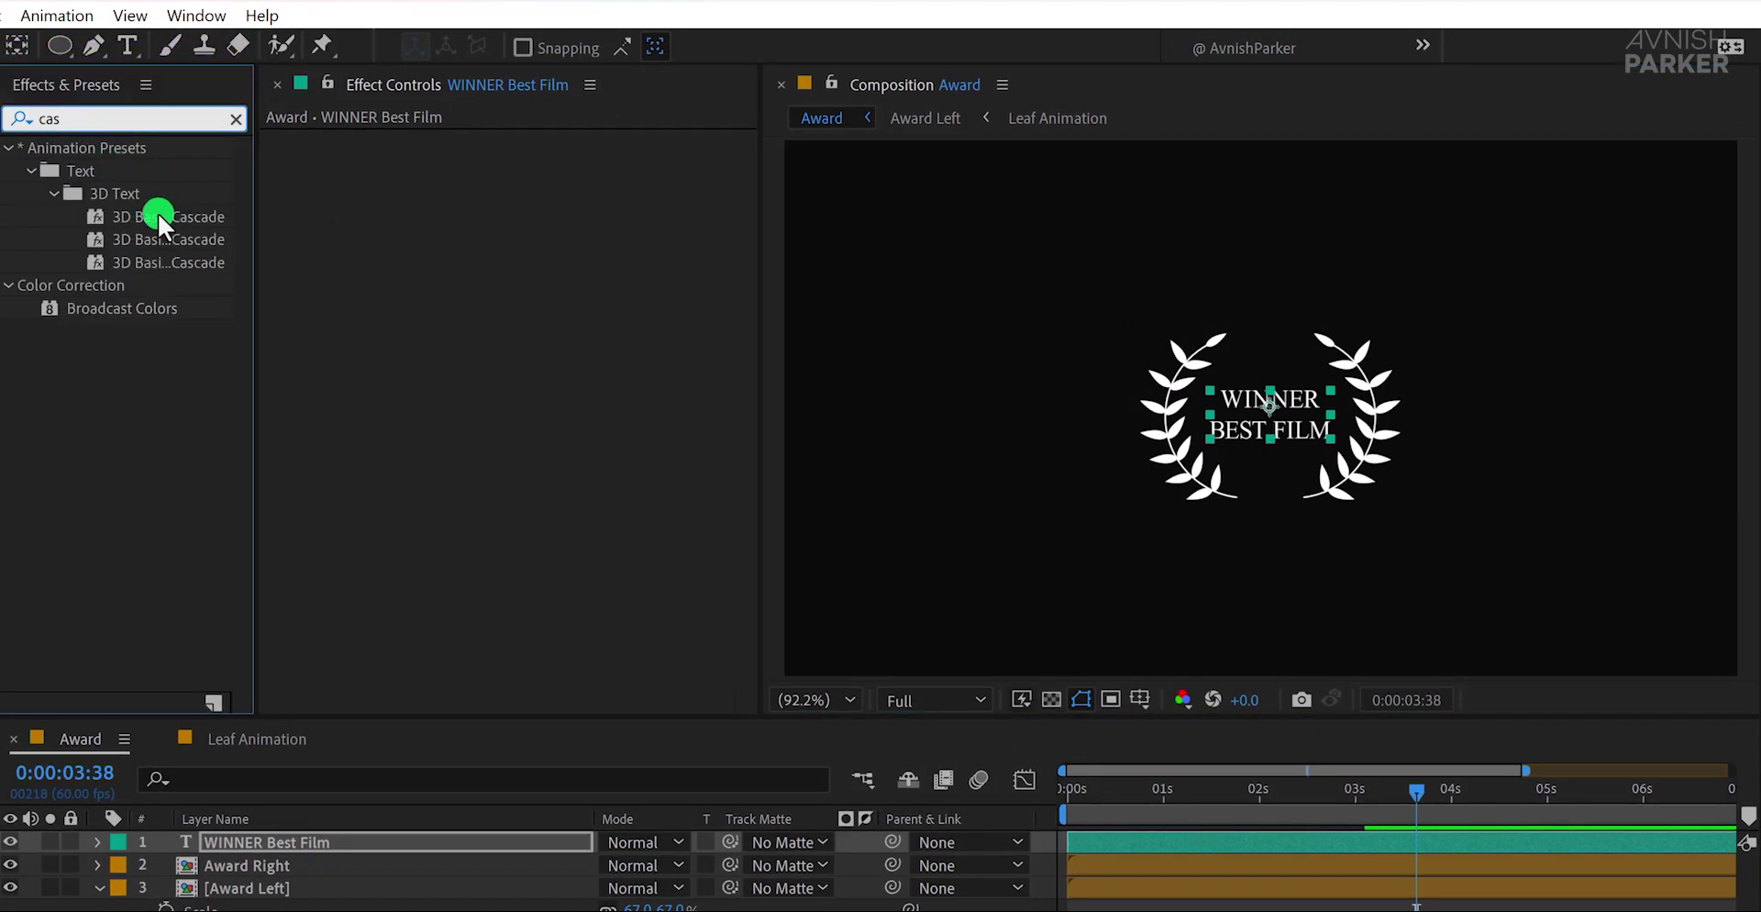
double_click(157, 216)
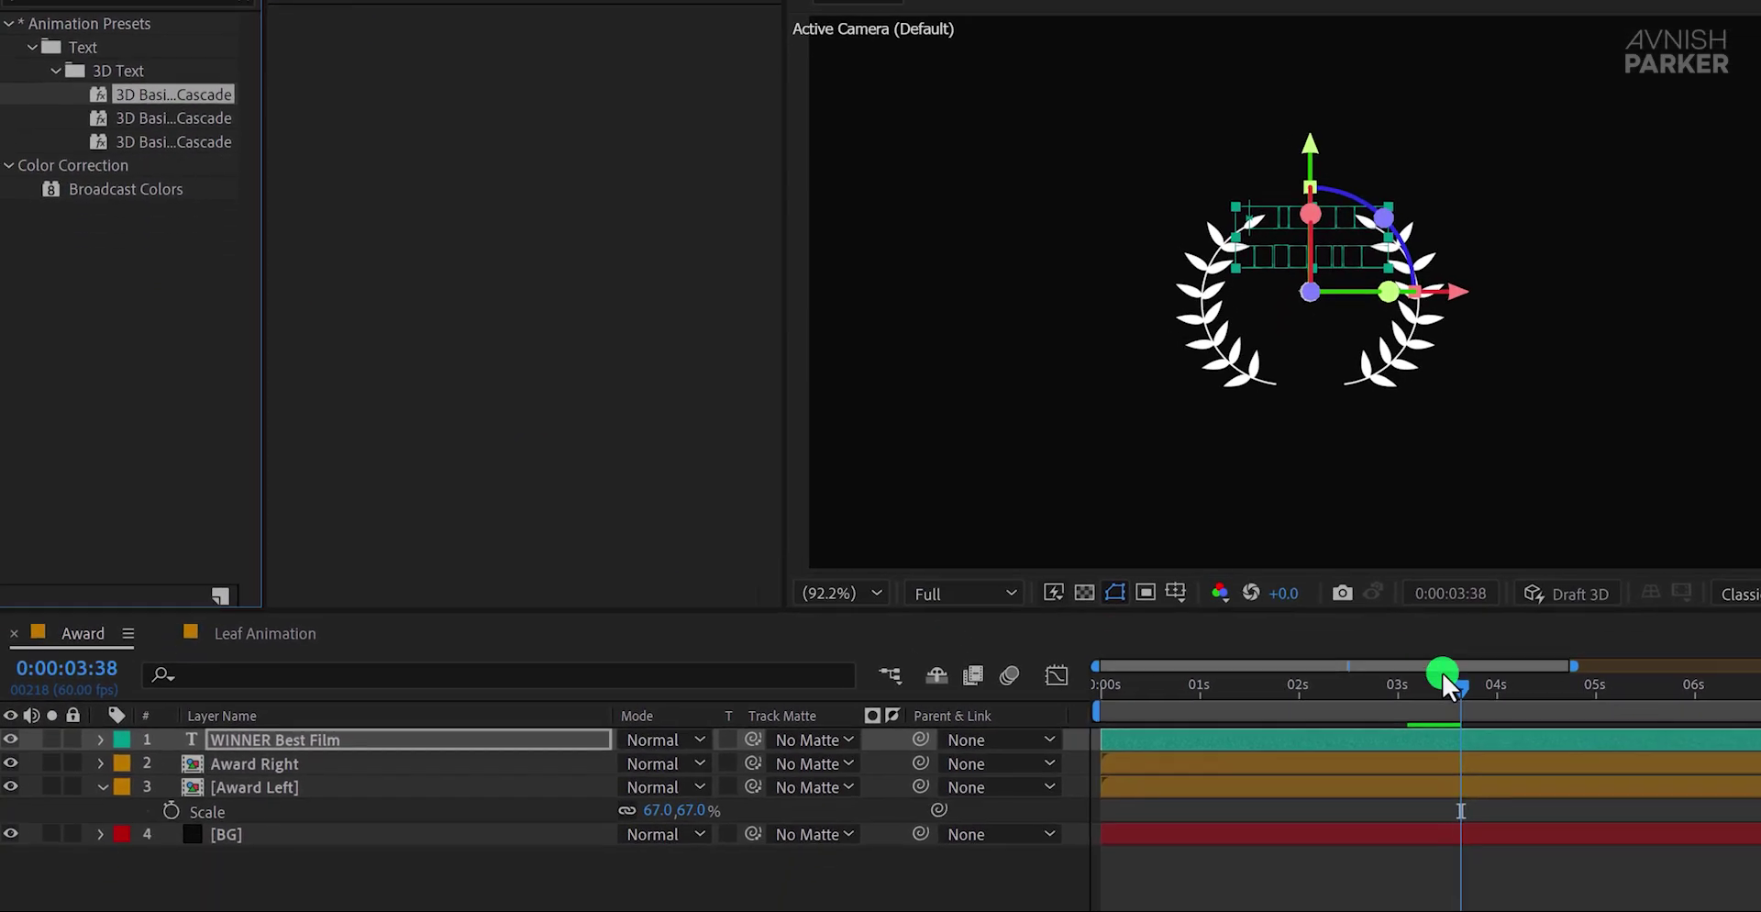
left_click_drag(1447, 674, 1428, 713)
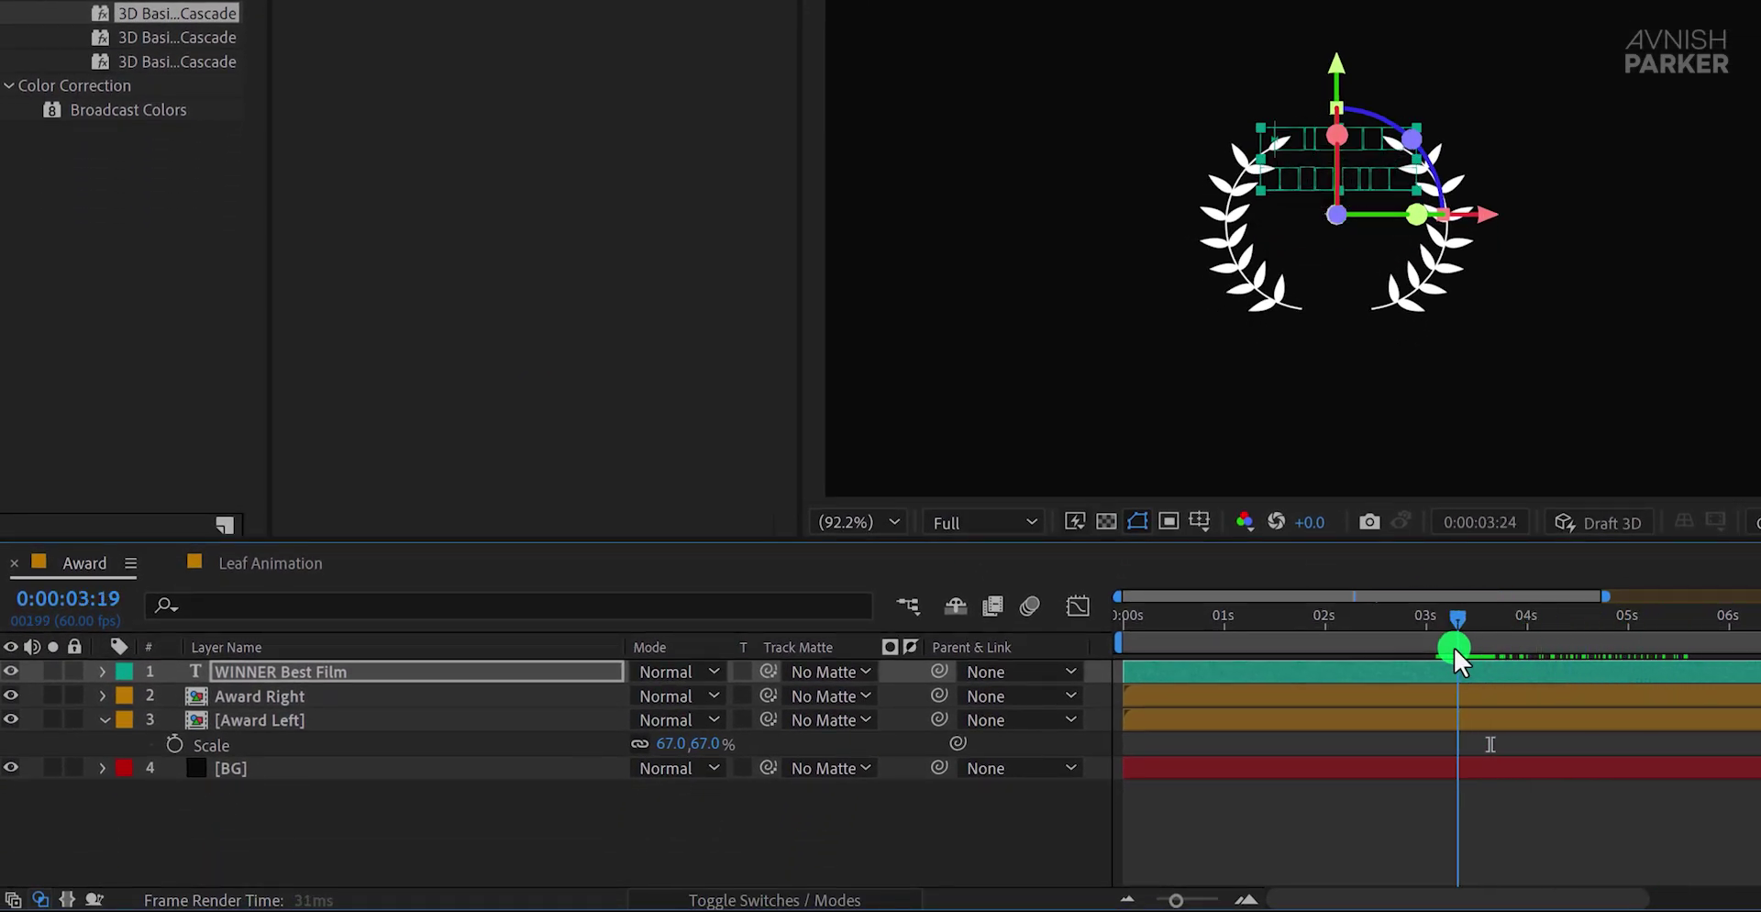
left_click_drag(1455, 647, 1328, 651)
Step: Reveal the text layer's keyframes with U and shift both Offset keyframes earlier
left_click(1340, 673)
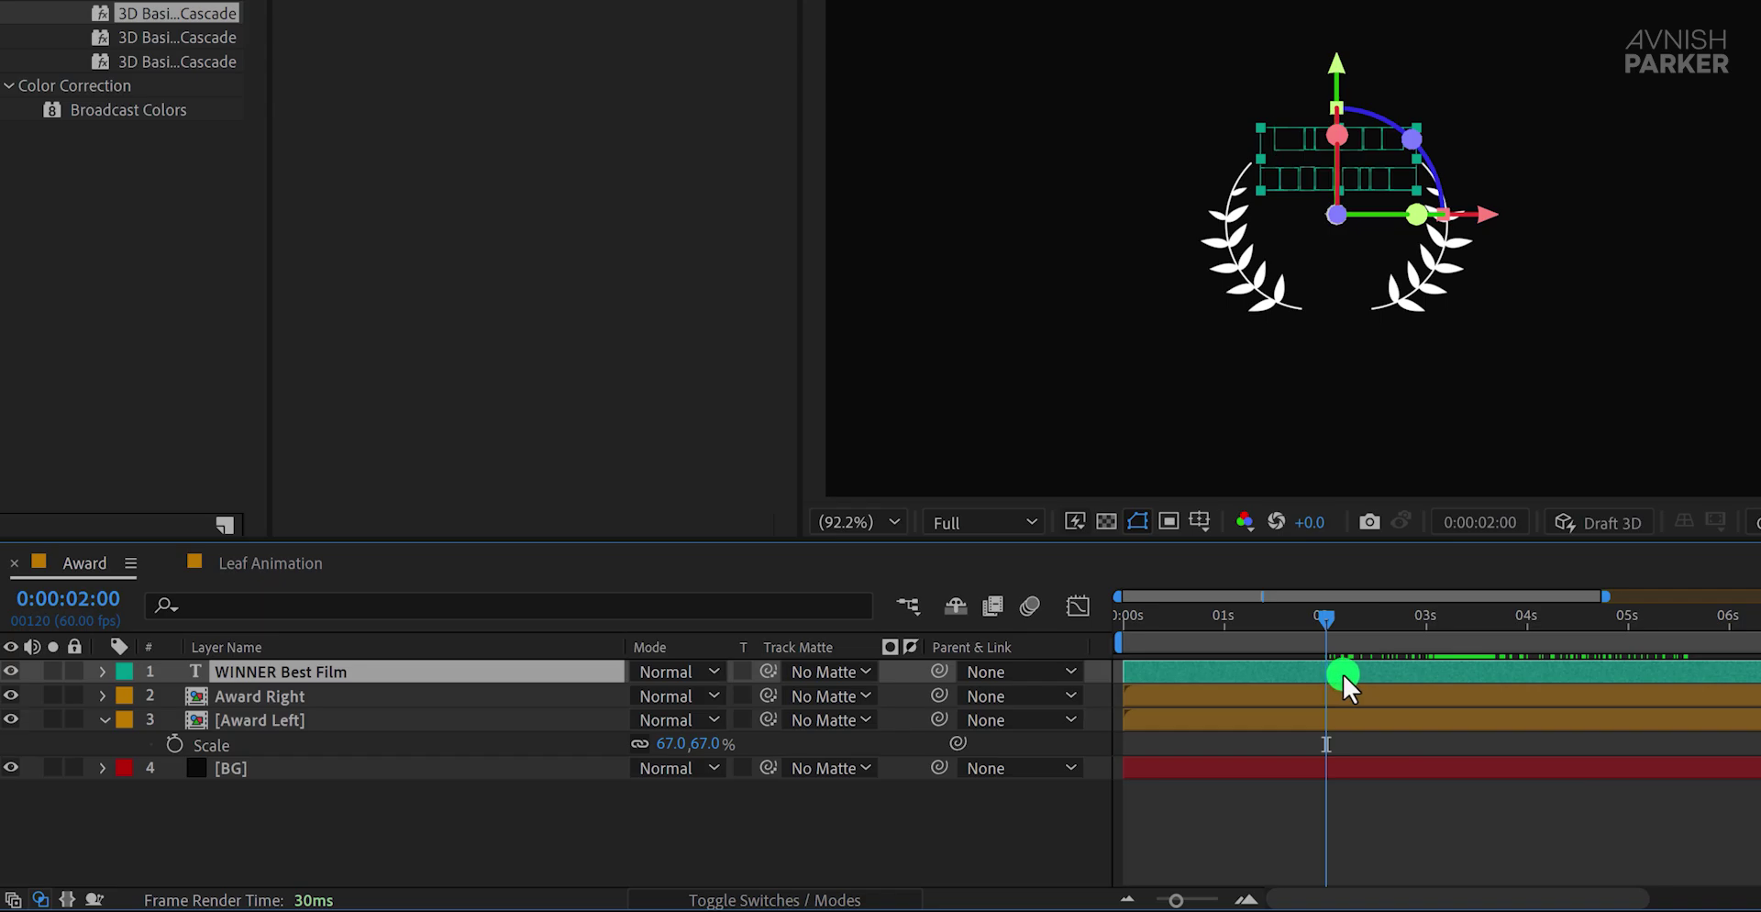
key("u")
left_click(1724, 712)
left_click_drag(1728, 720, 1274, 730)
left_click(1169, 718)
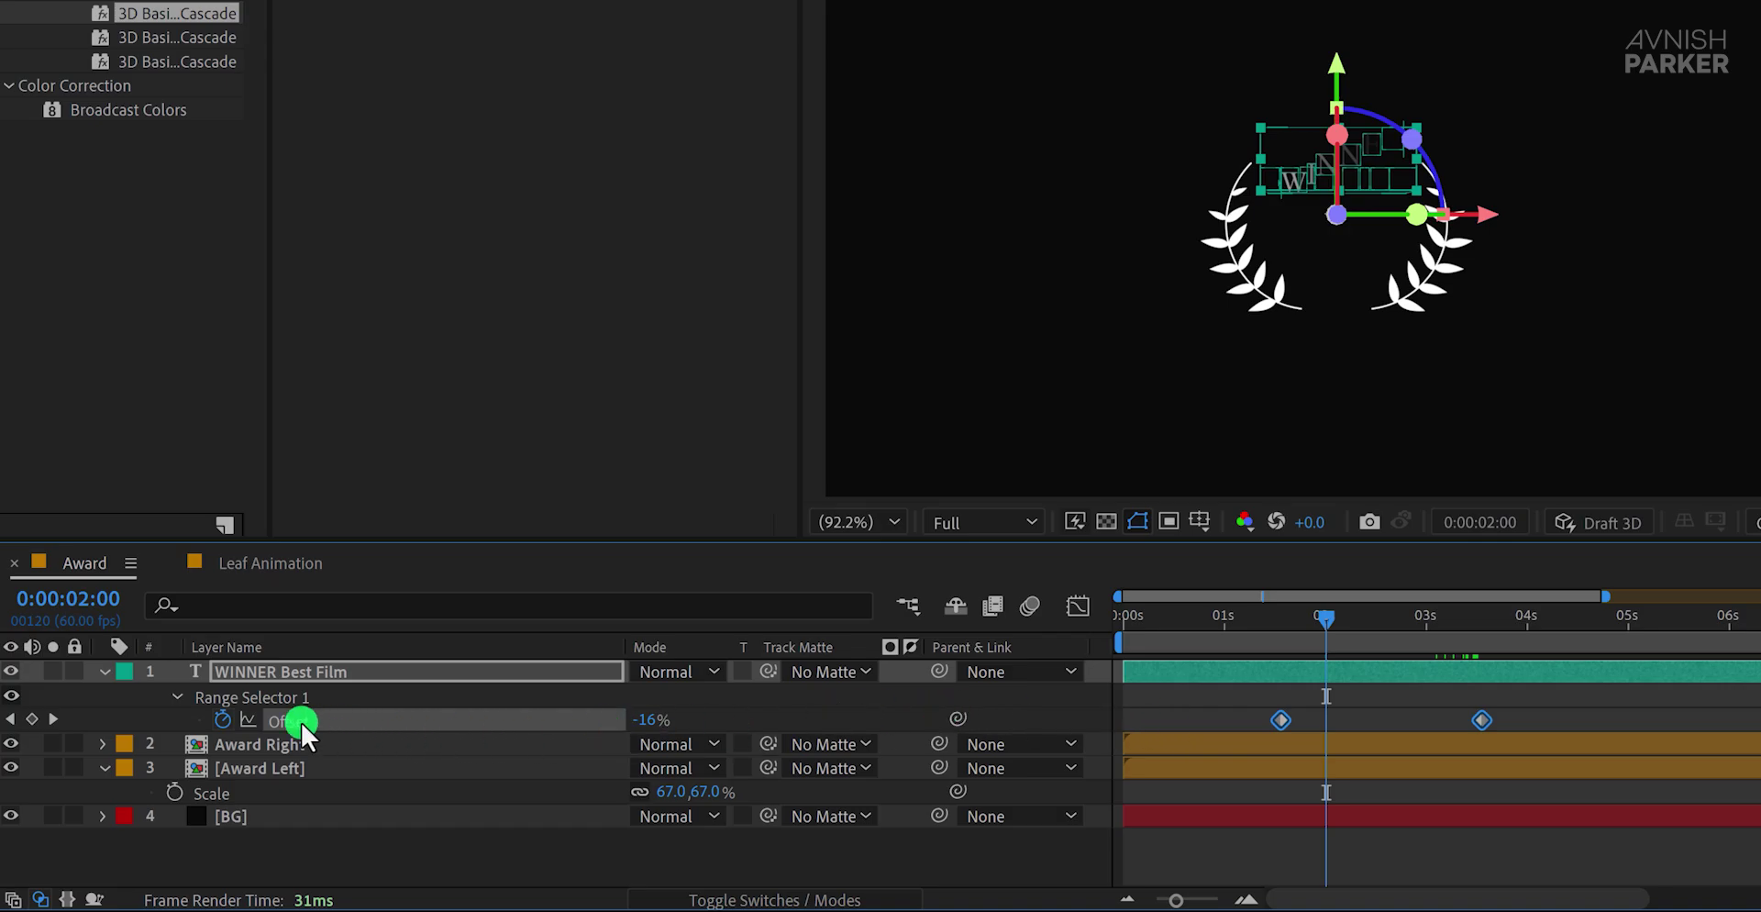
Step: In Range Selector 1 Advanced, keep Ramp Up shape; set Ease High 39%, Ease Low 27%
left_click(156, 706)
left_click(174, 696)
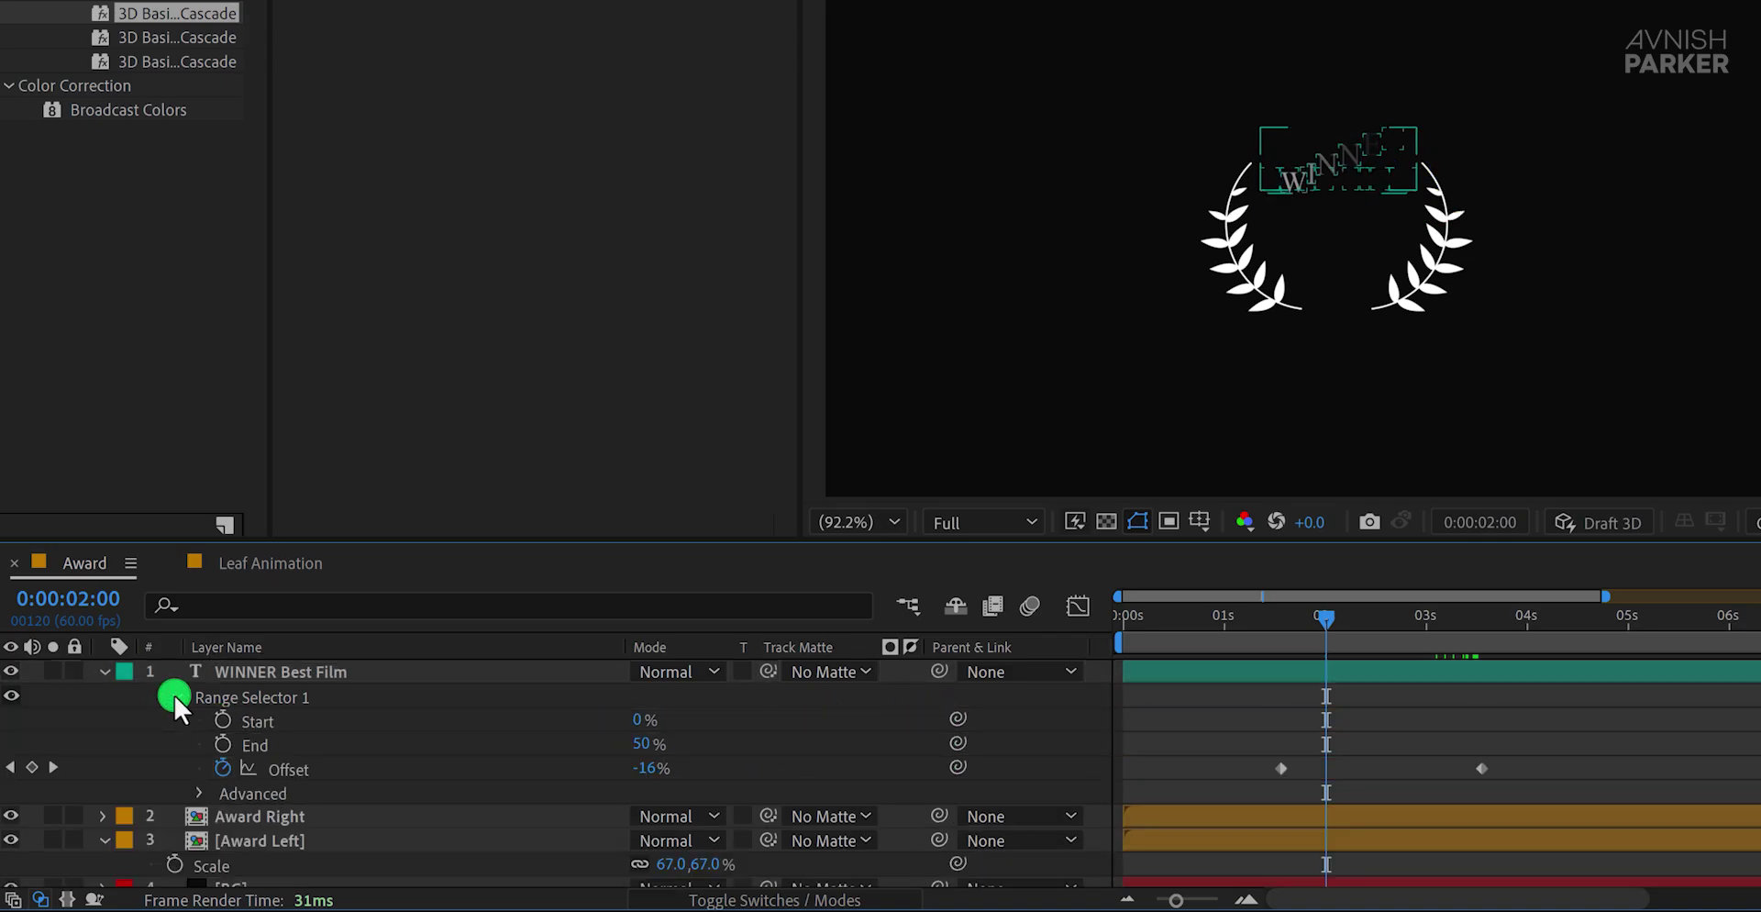
left_click(200, 791)
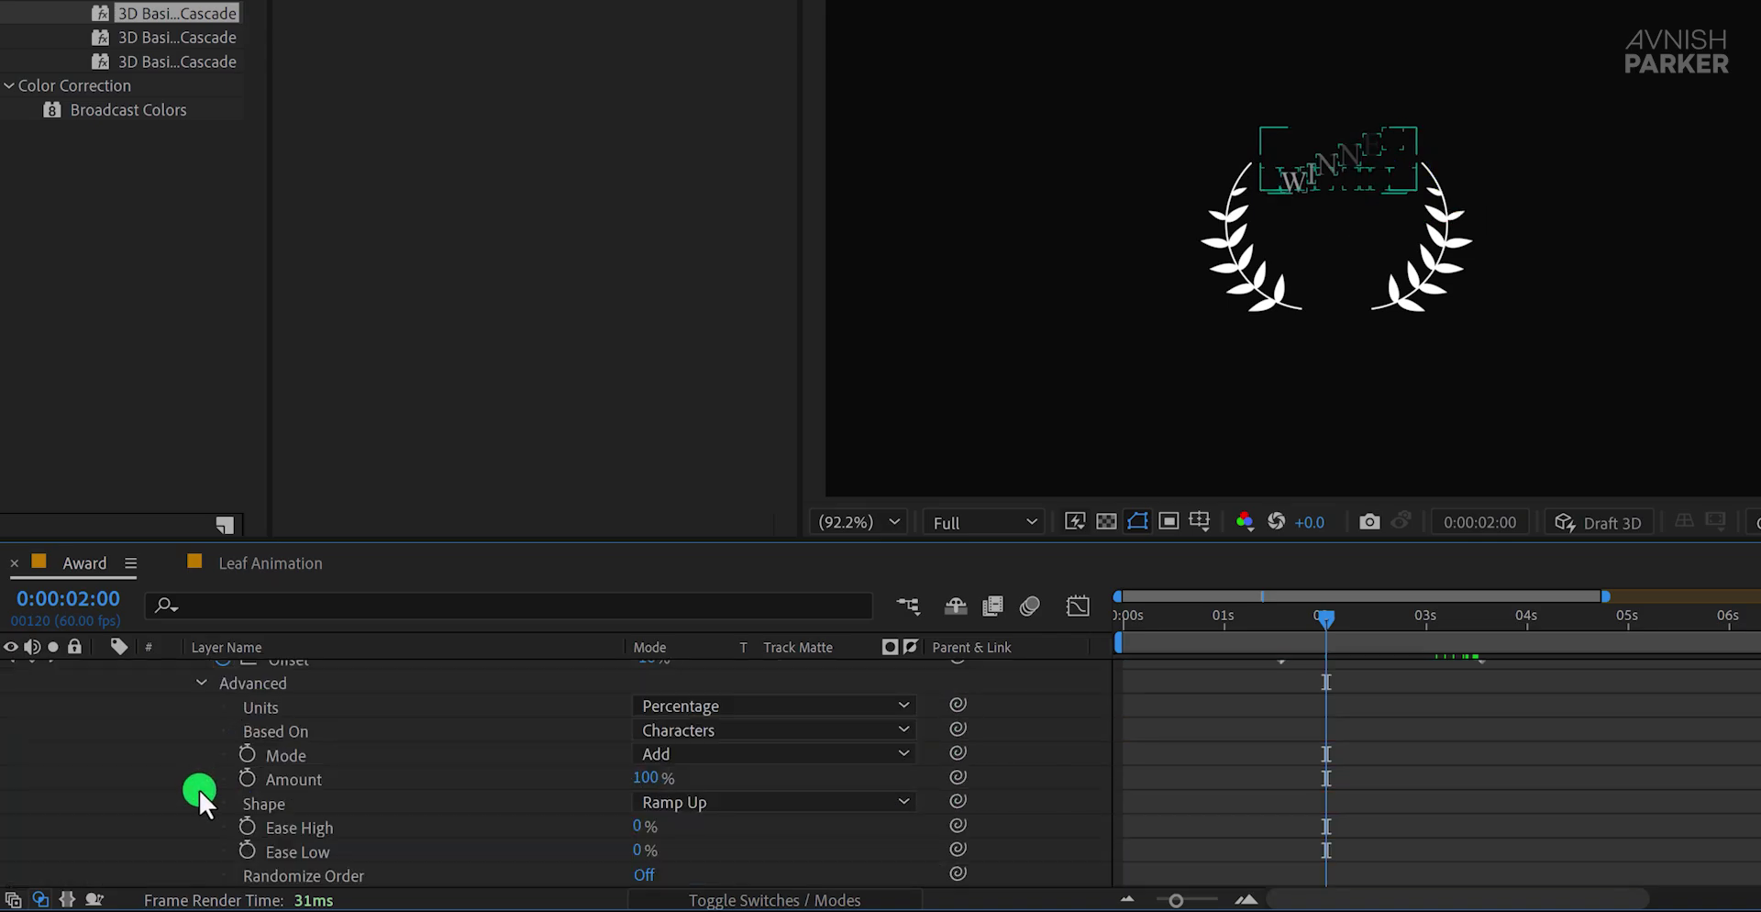
left_click(706, 808)
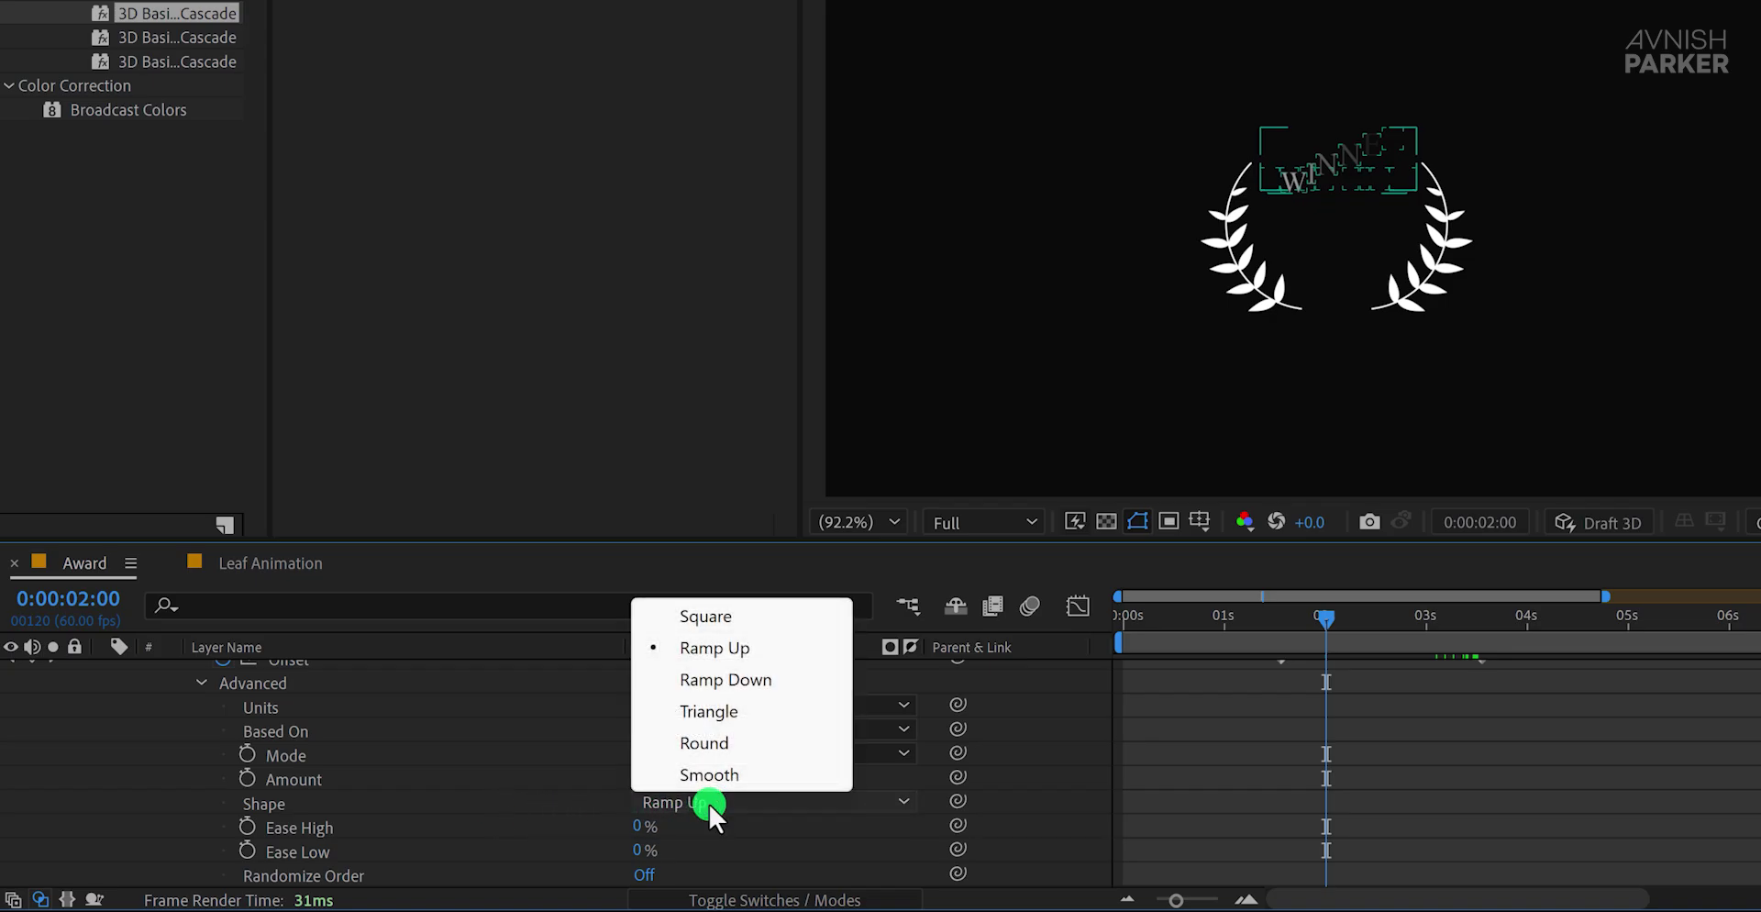
left_click(563, 816)
left_click(629, 827)
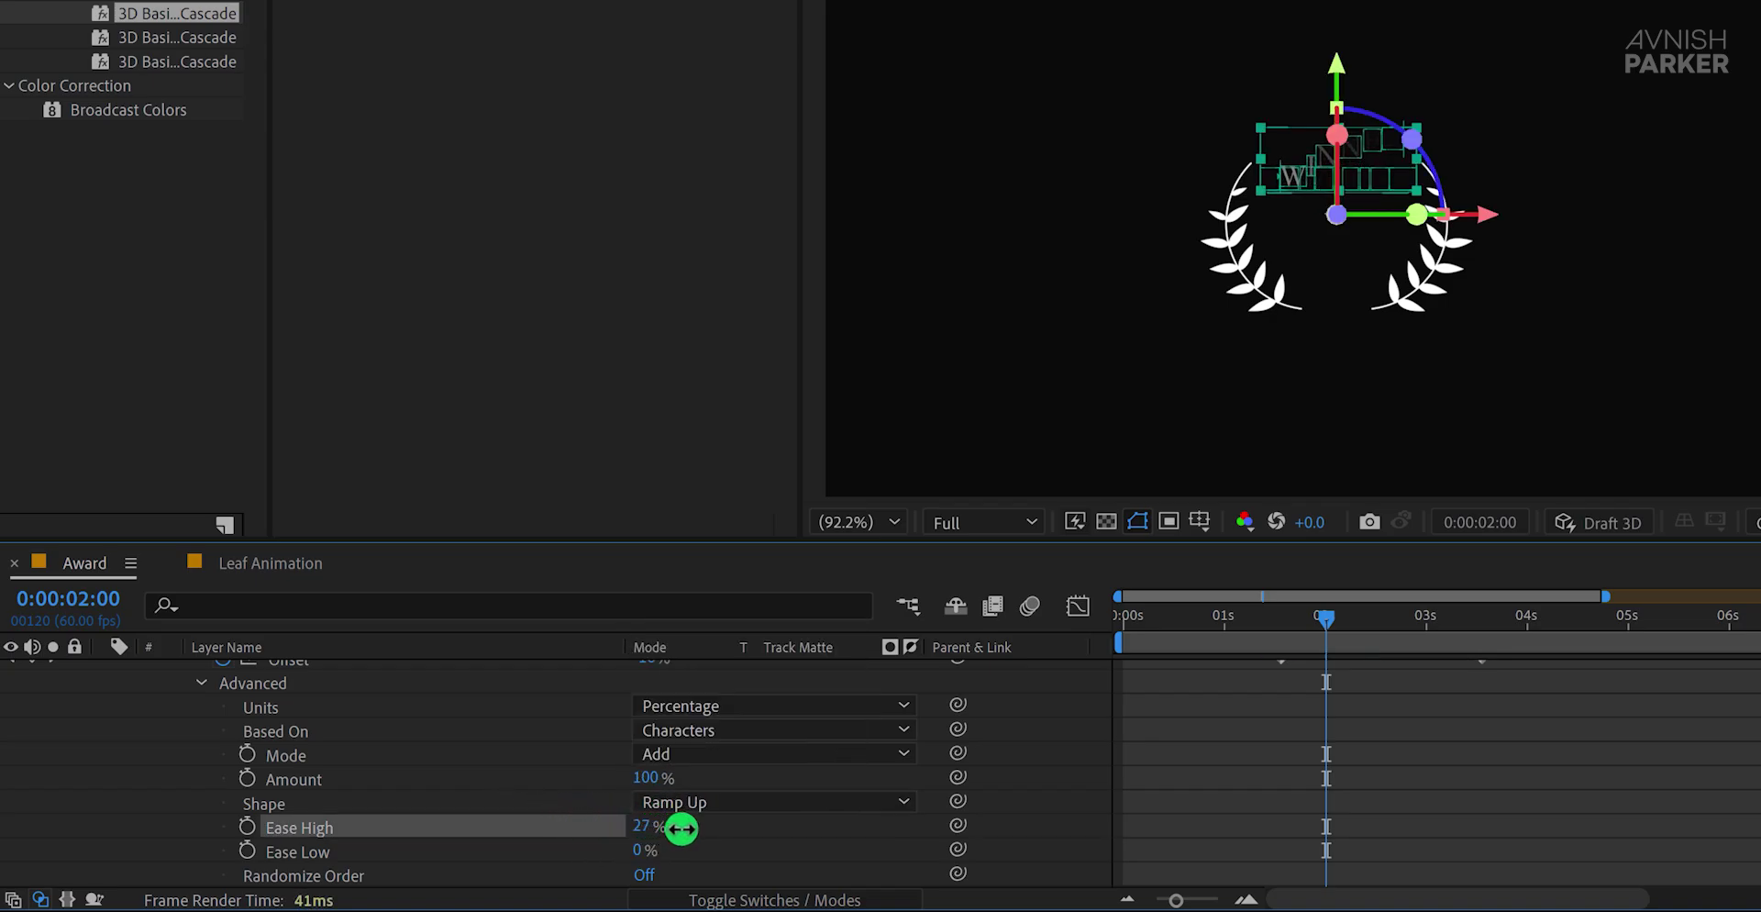
left_click(643, 849)
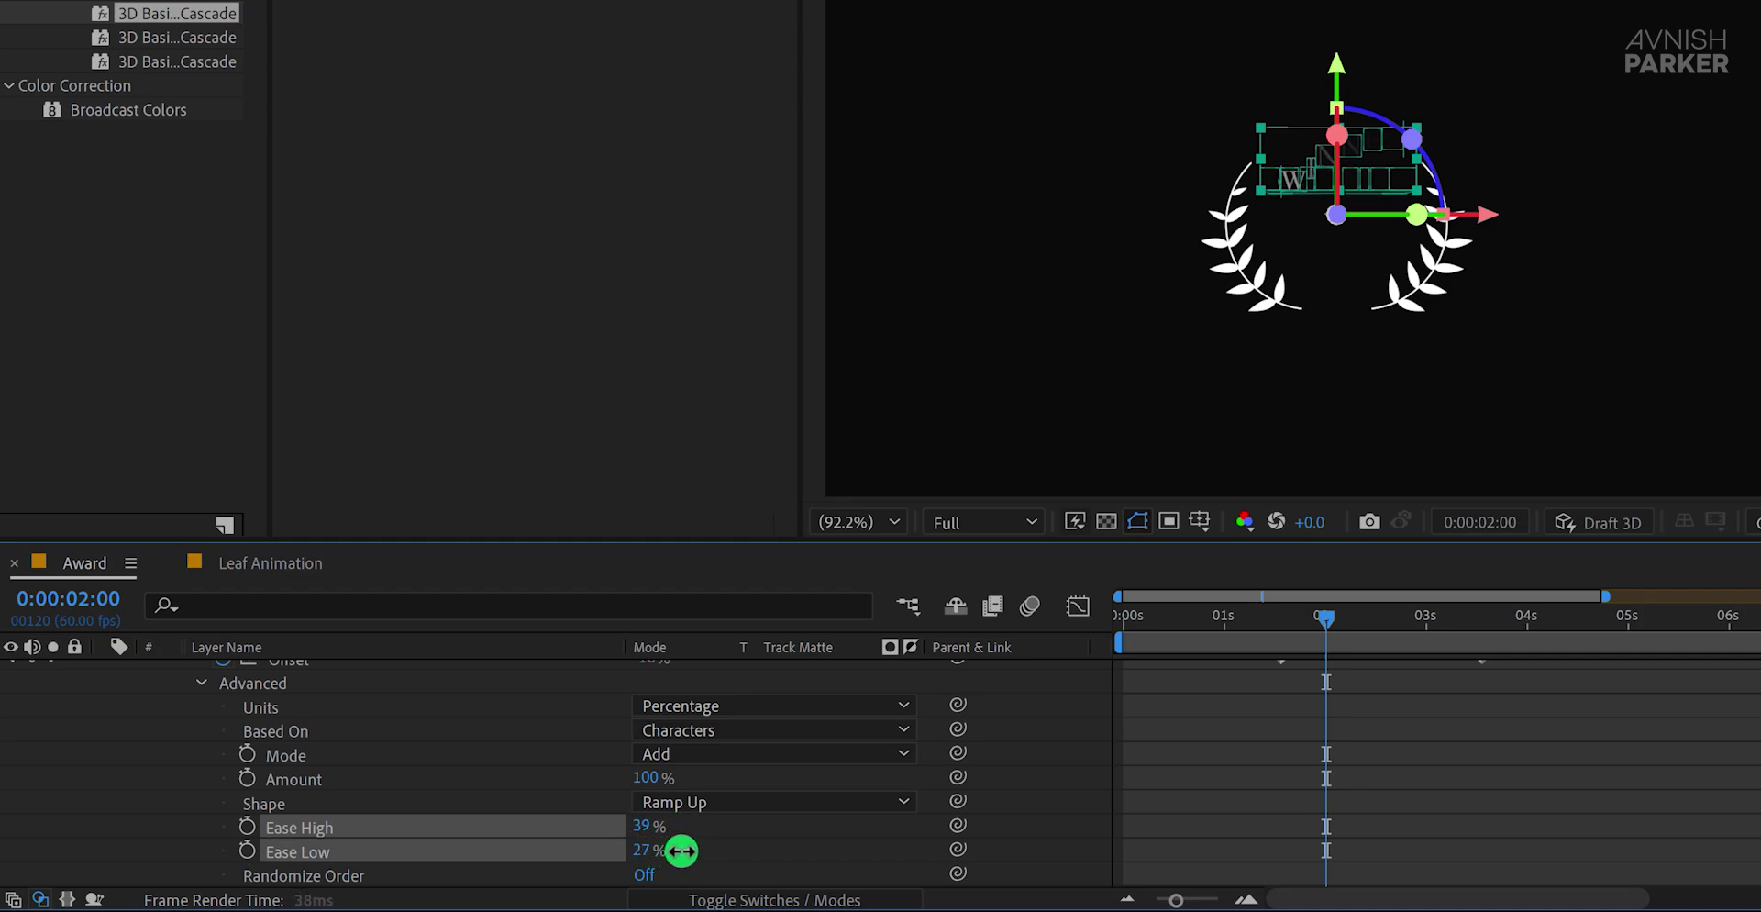